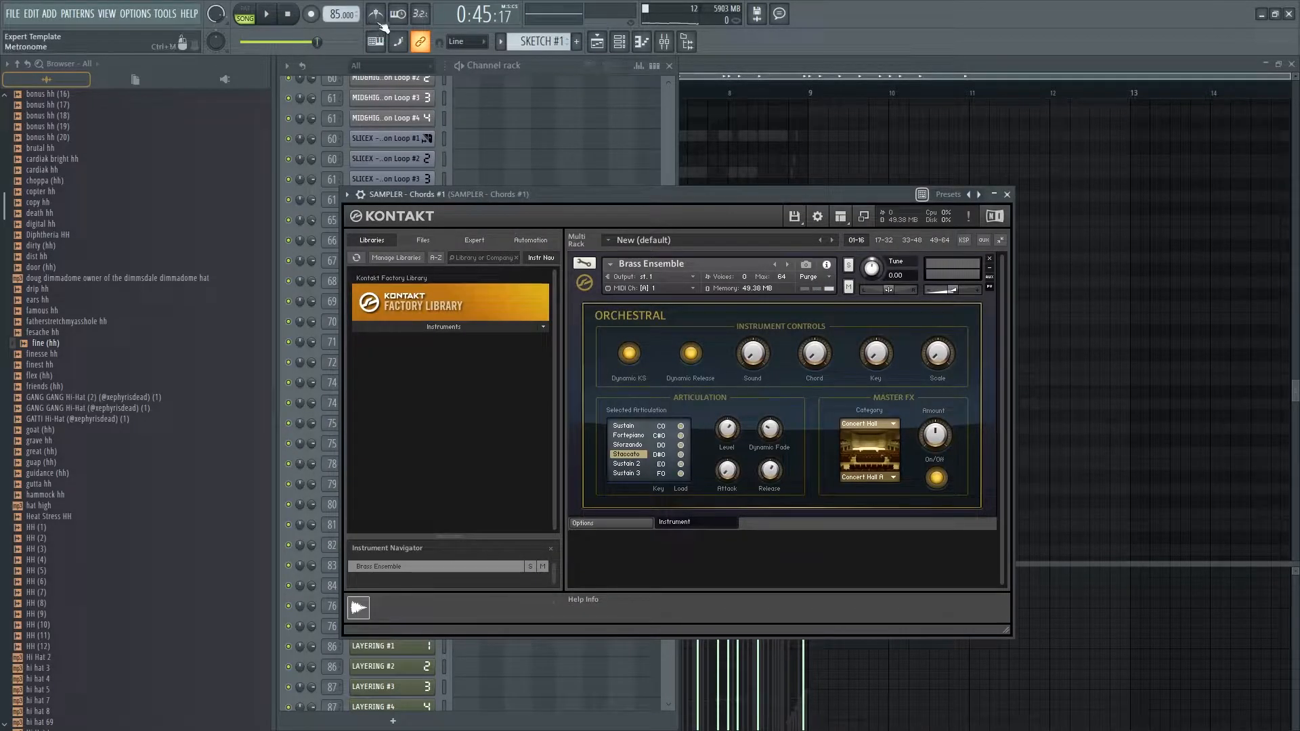
- Close the Kontakt window, open the SAMPLER - Chords #1 piano roll and switch it to the SYNTH - Chords #1 notes
click(1008, 195)
right_click(418, 293)
click(488, 310)
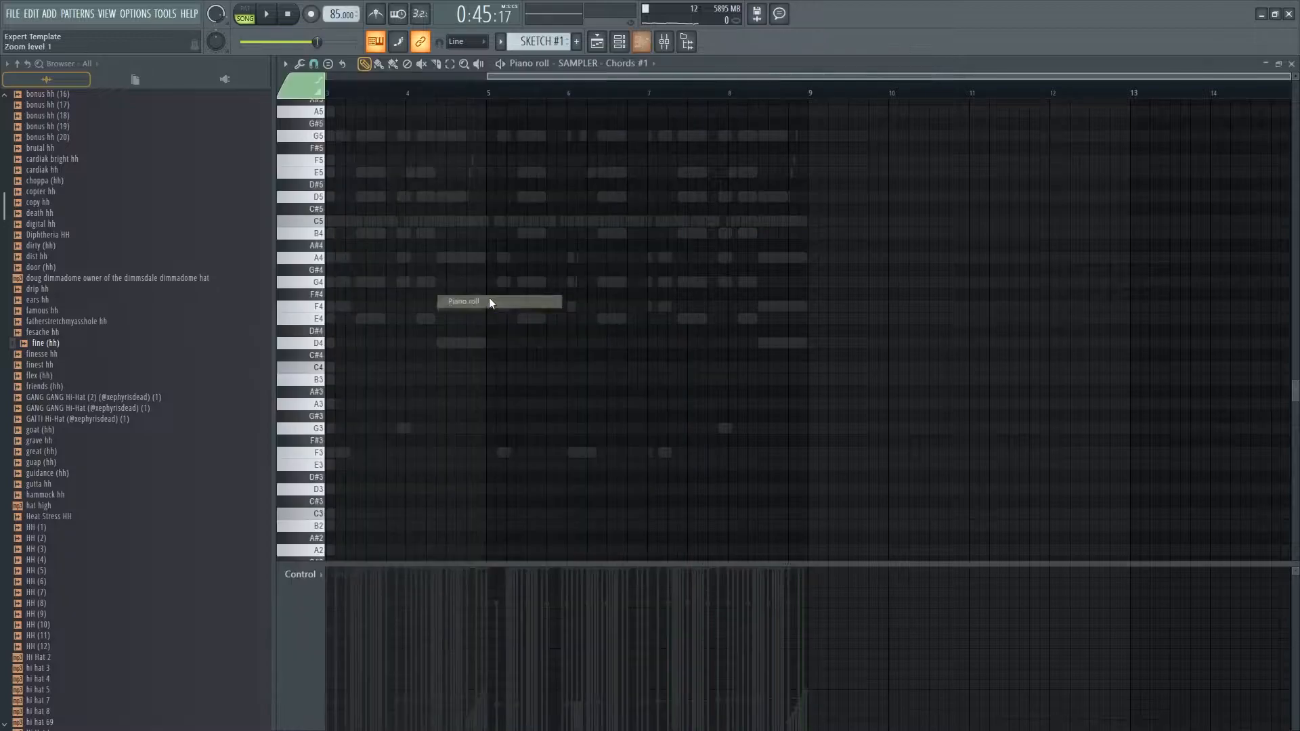
double_click(373, 319)
key(space)
drag(572, 78, 283, 60)
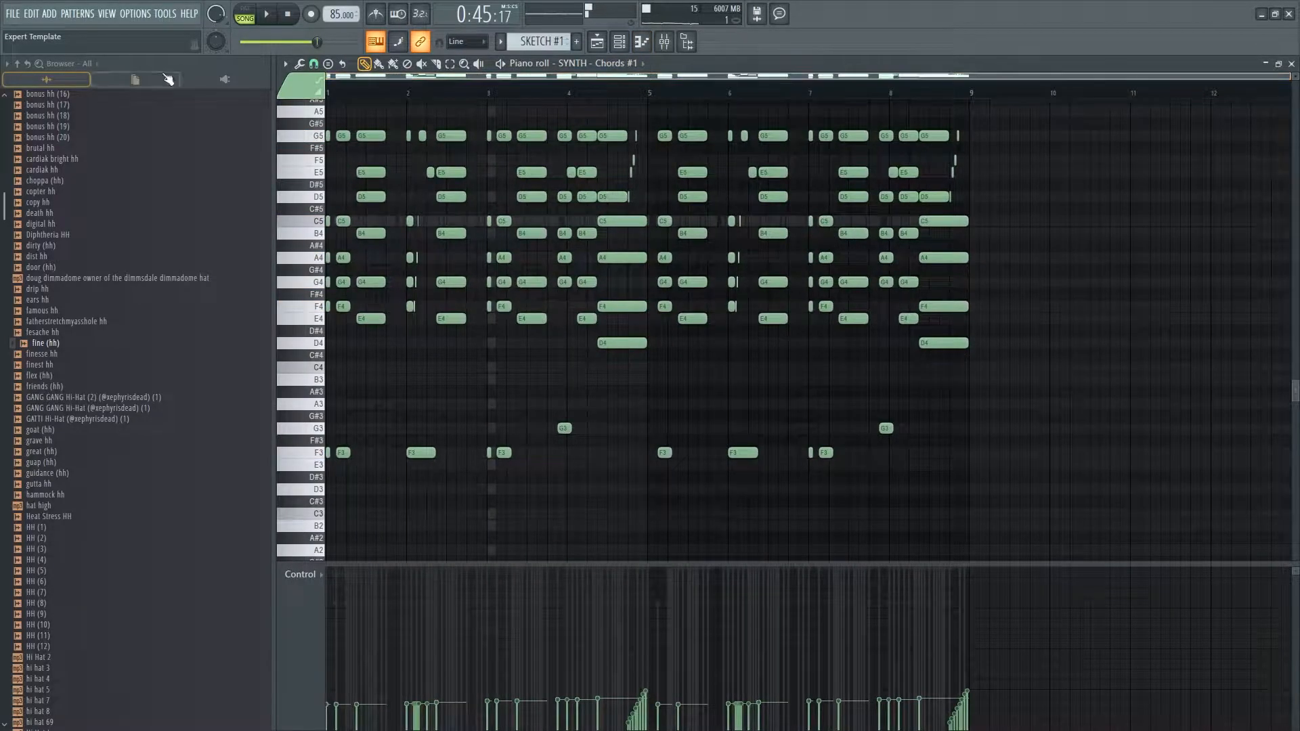
- Copy the long mid-bar chords of all eight bars from SYNTH - Chords #1 into SAMPLER - Chords #1 and play them
key(space)
drag(376, 107, 405, 535)
drag(458, 404, 477, 131)
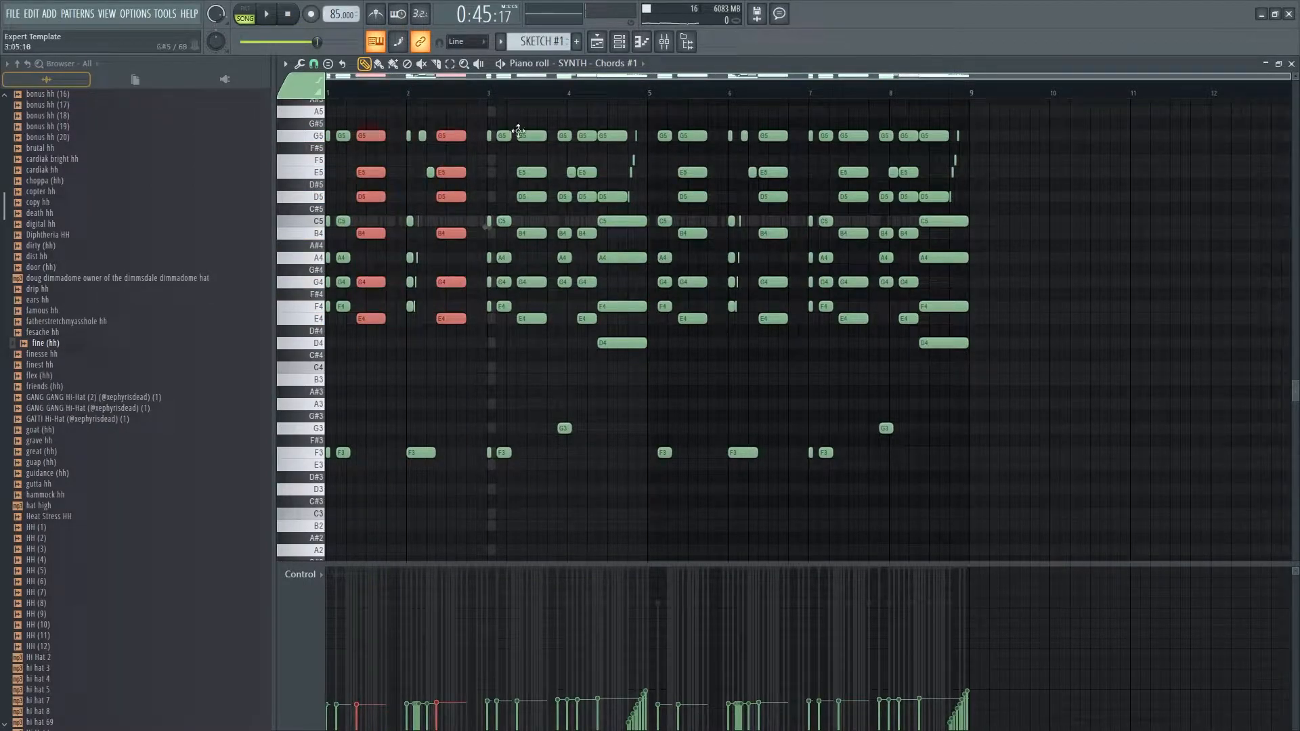
drag(618, 421, 648, 178)
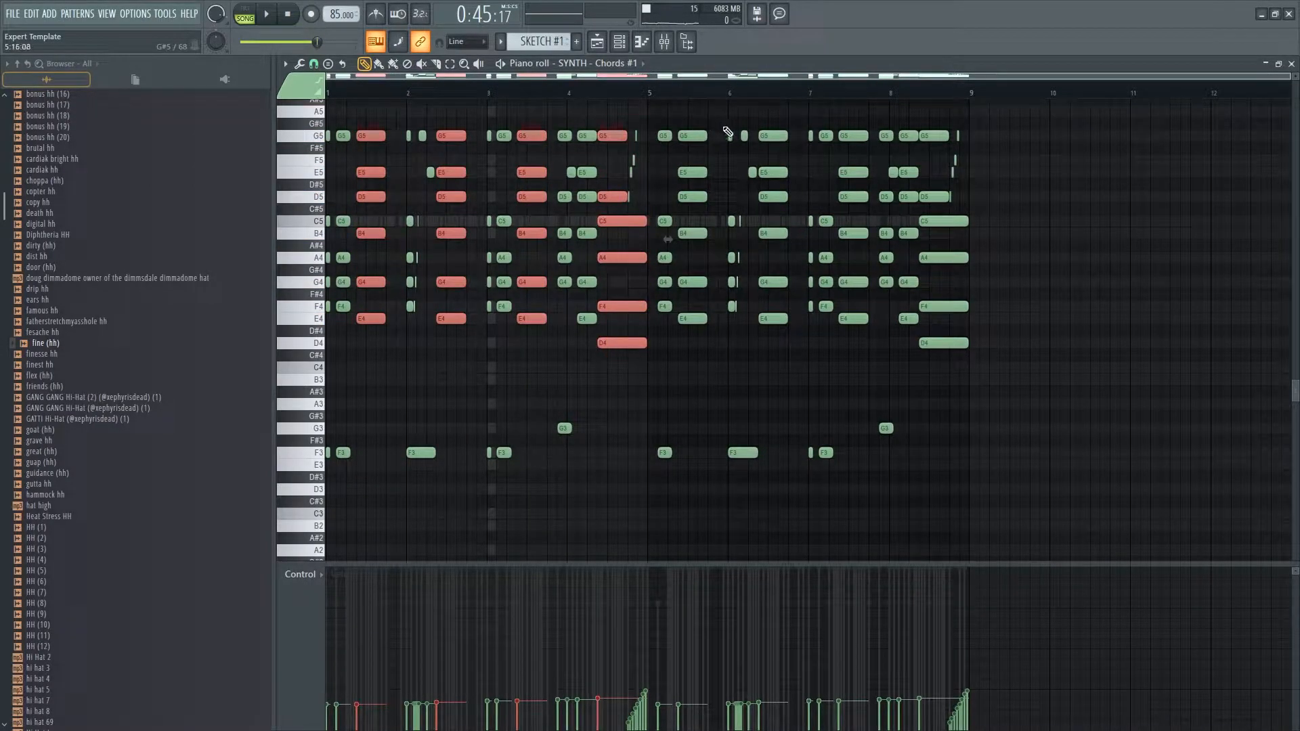
drag(789, 453, 753, 101)
drag(845, 125, 860, 226)
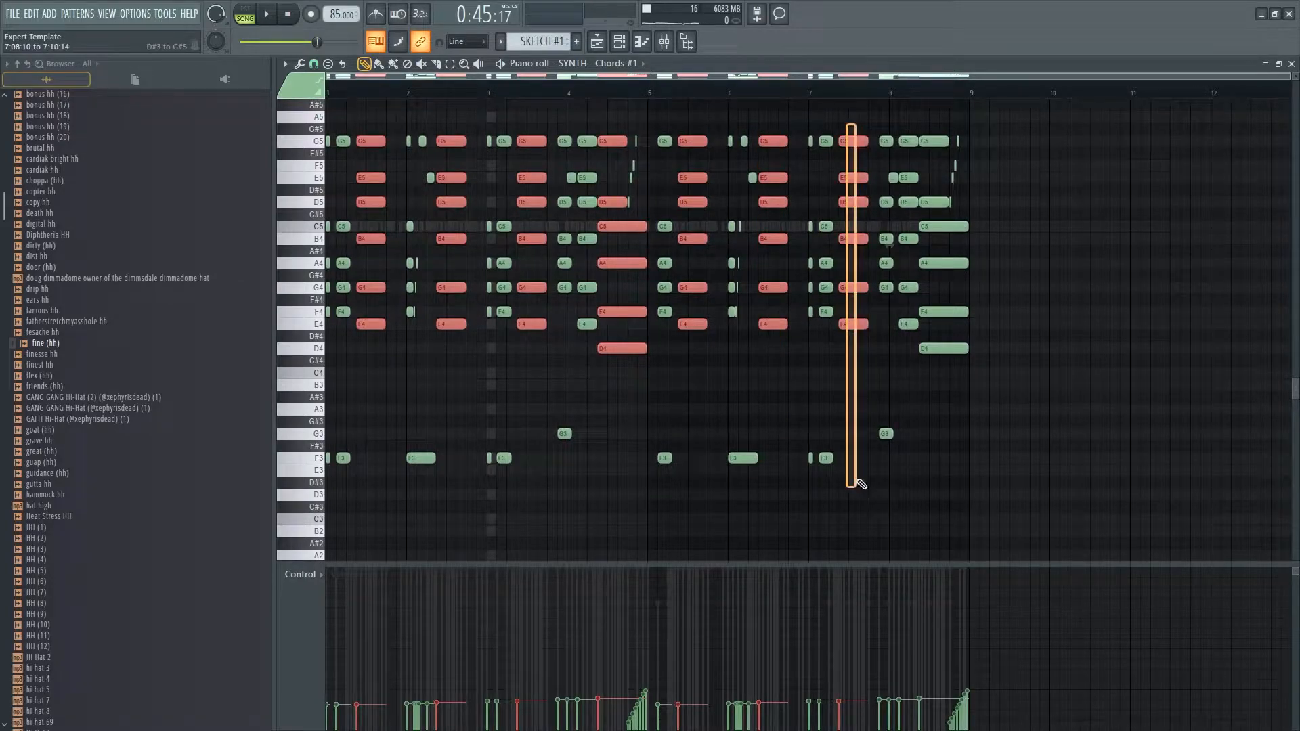
drag(984, 312, 918, 88)
scroll(948, 135, down, 6)
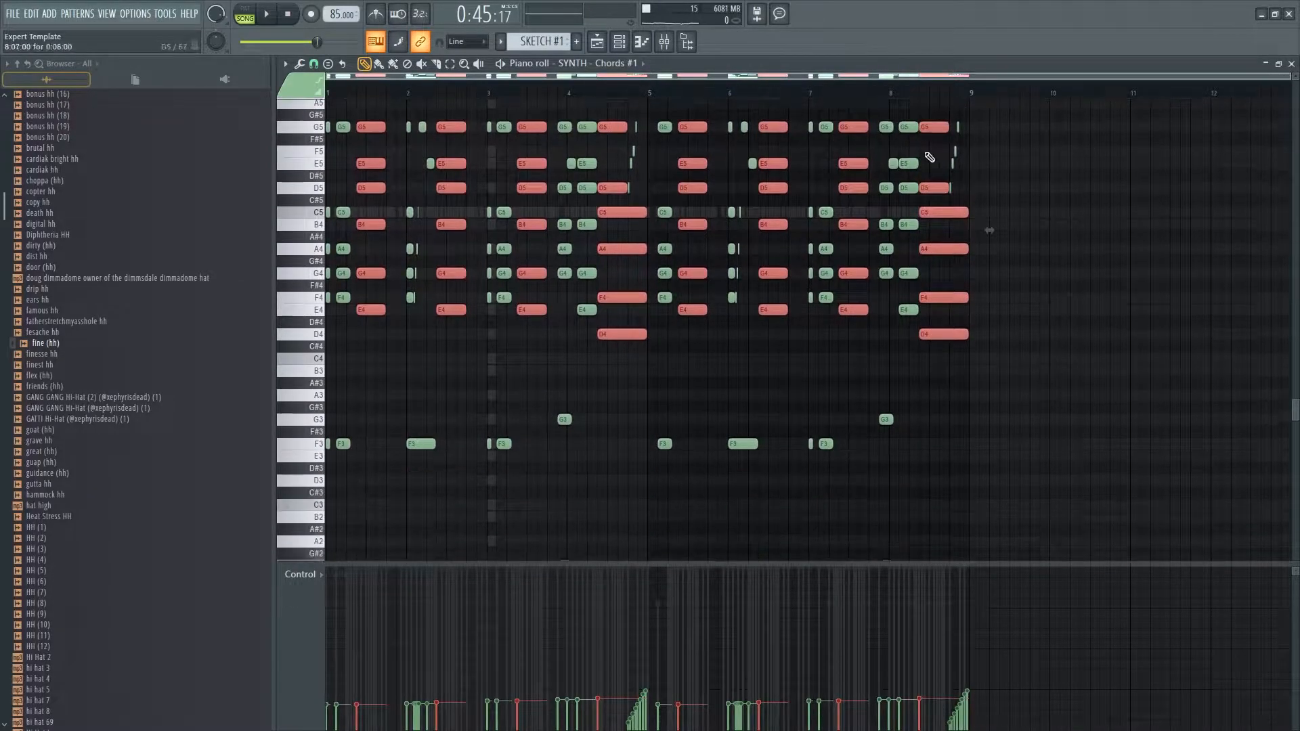
scroll(921, 163, up, 6)
click(612, 67)
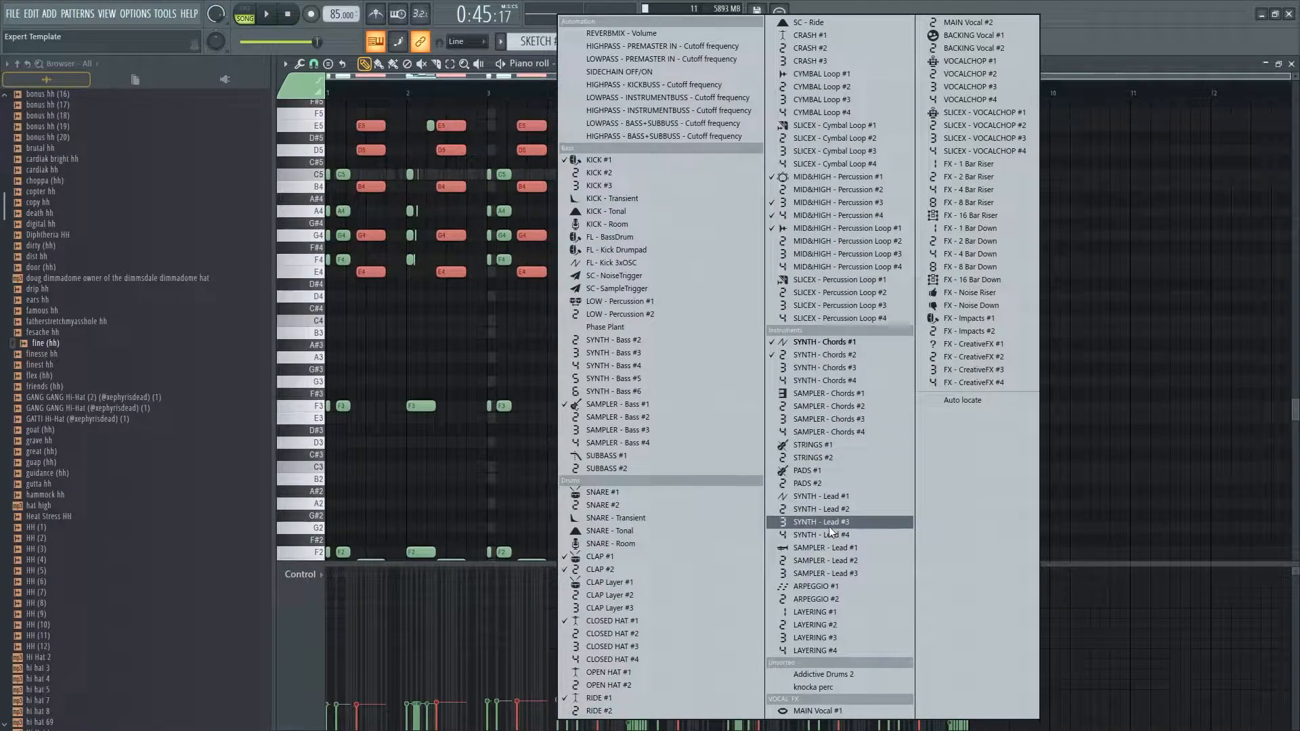
click(834, 393)
key(ctrl+v)
key(space)
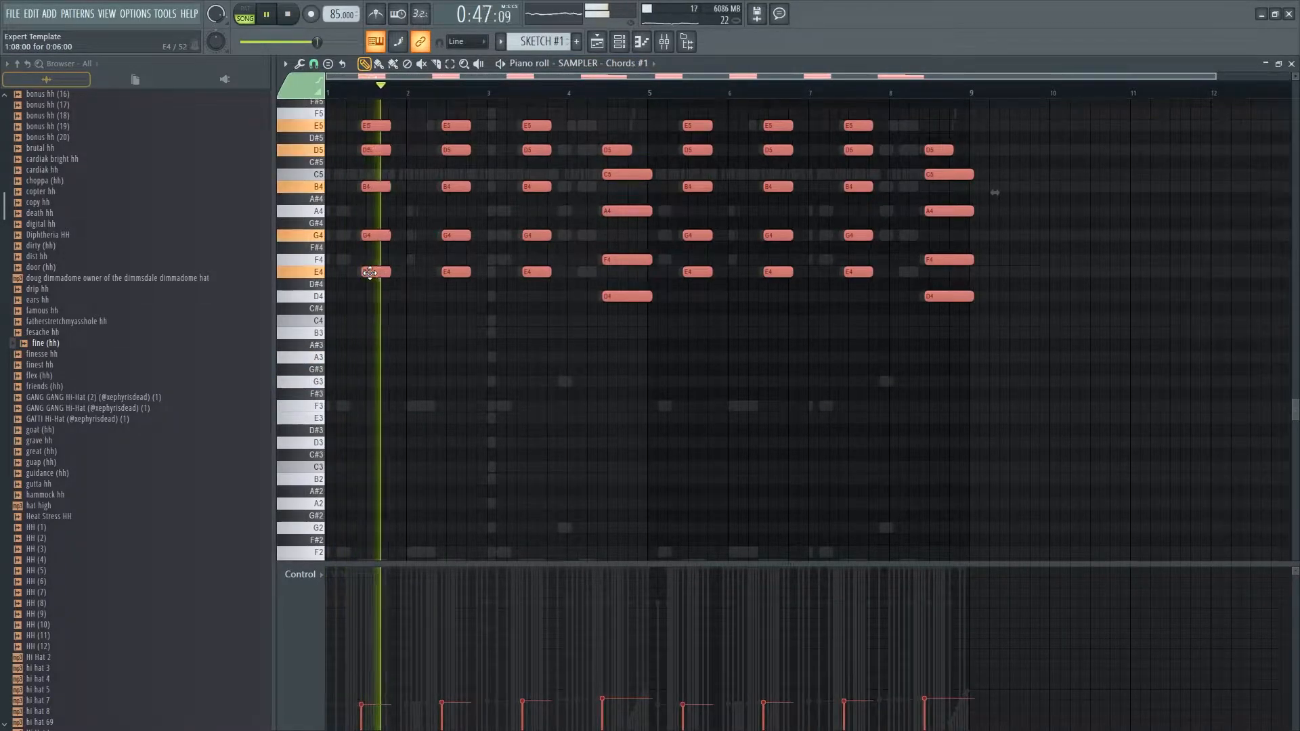
- Raise the velocity of all eight pasted chords to about 71% and play them back
key(space)
ctrl+scroll(370, 273, up, 3)
click(396, 615)
ctrl+scroll(398, 618, down, 3)
drag(415, 605, 878, 618)
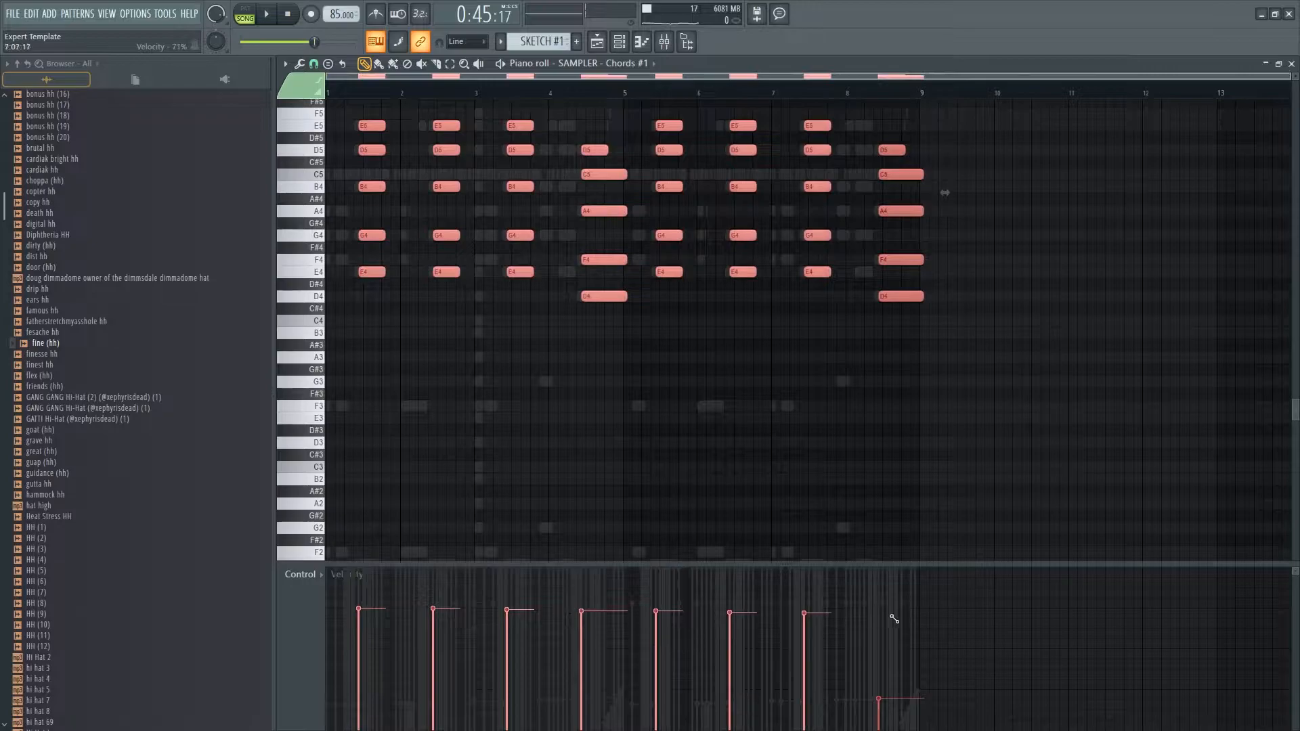
key(space)
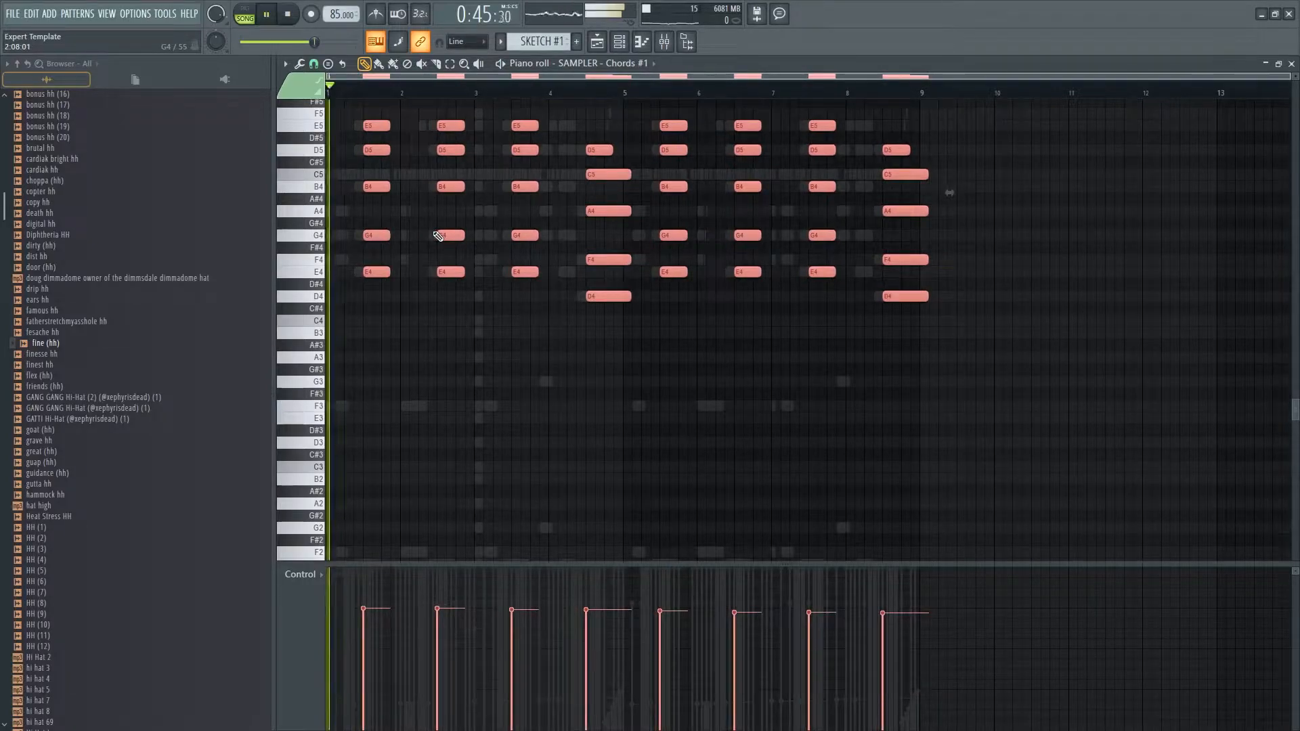
- Shorten the chords to one-step stabs and quantize their start times and durations with the Default template
ctrl+scroll(308, 293, up, 2)
ctrl+scroll(318, 291, up, 5)
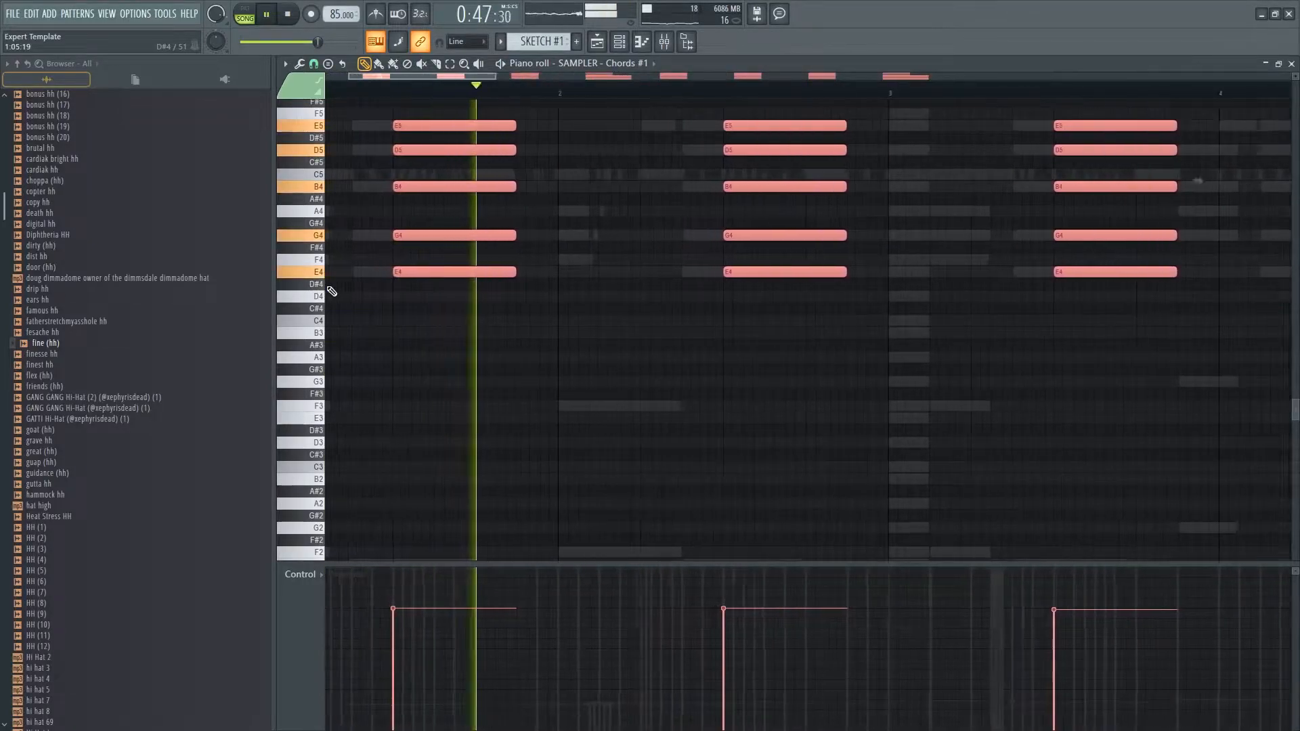
scroll(332, 289, down, 5)
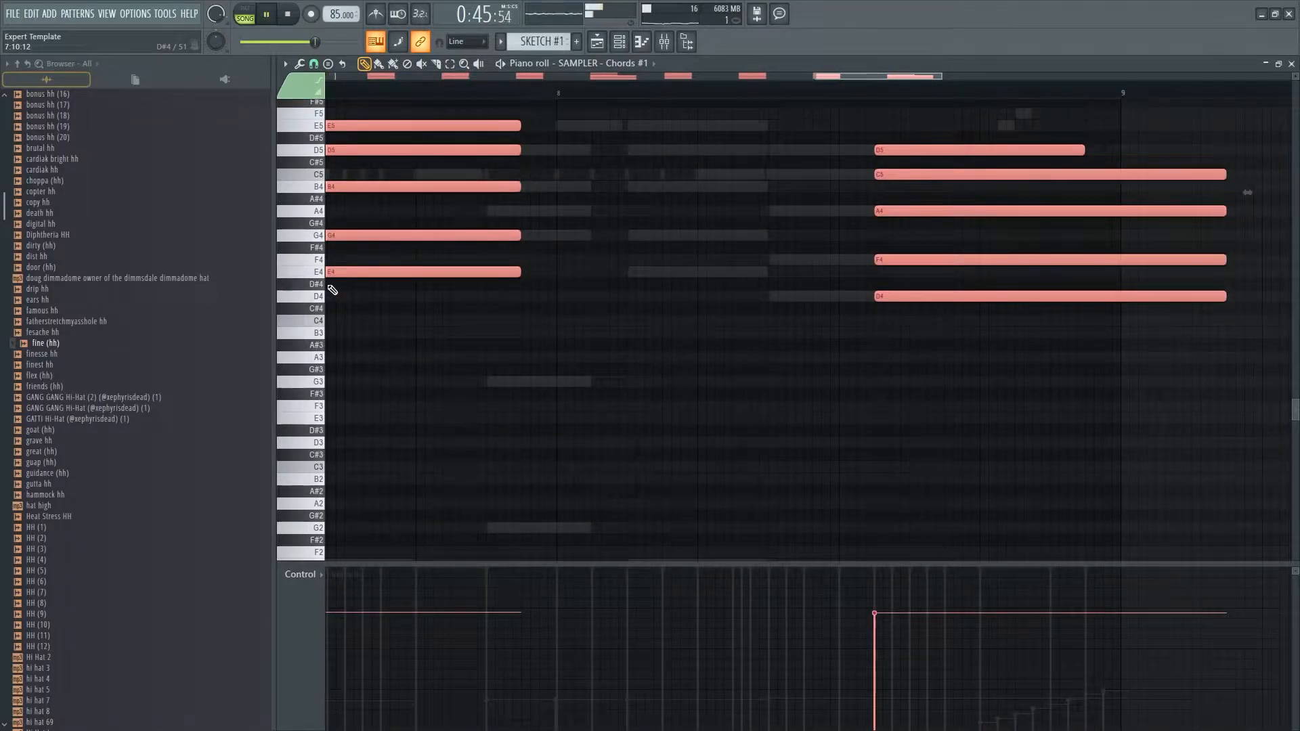
ctrl+scroll(679, 313, down, 4)
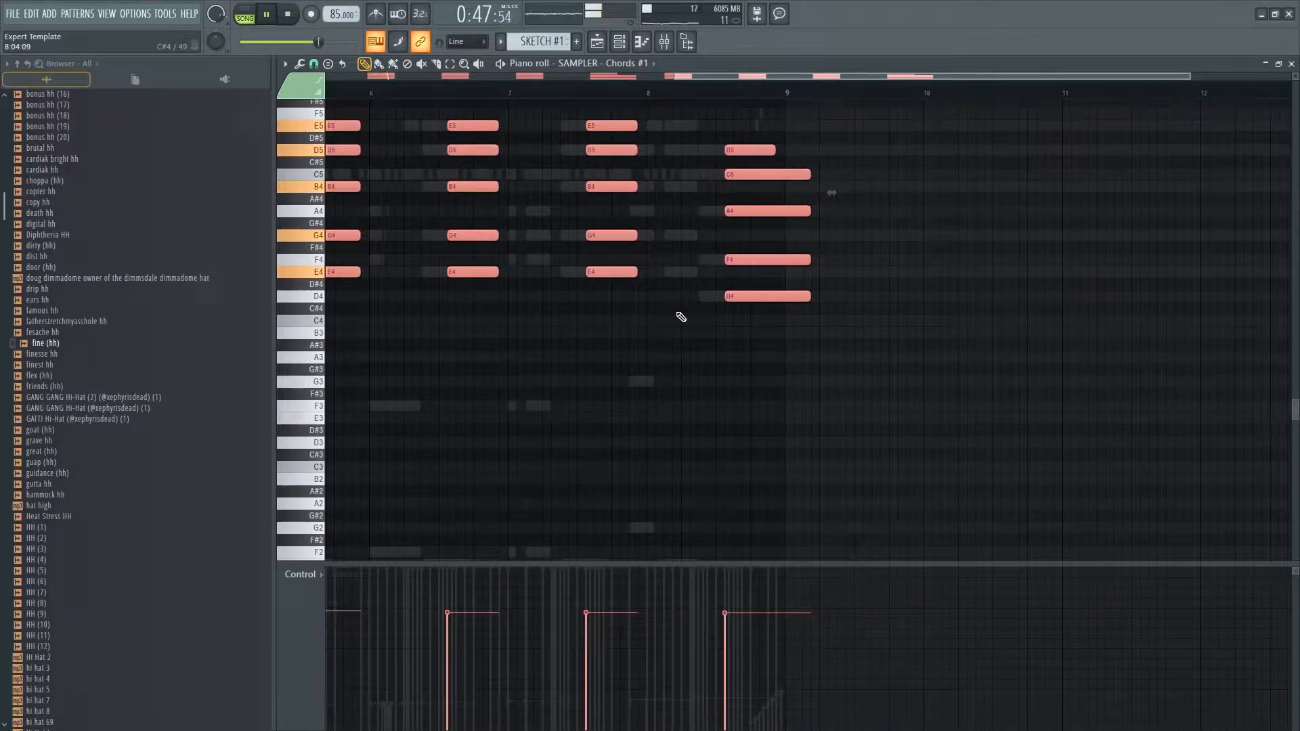
key(alt+q)
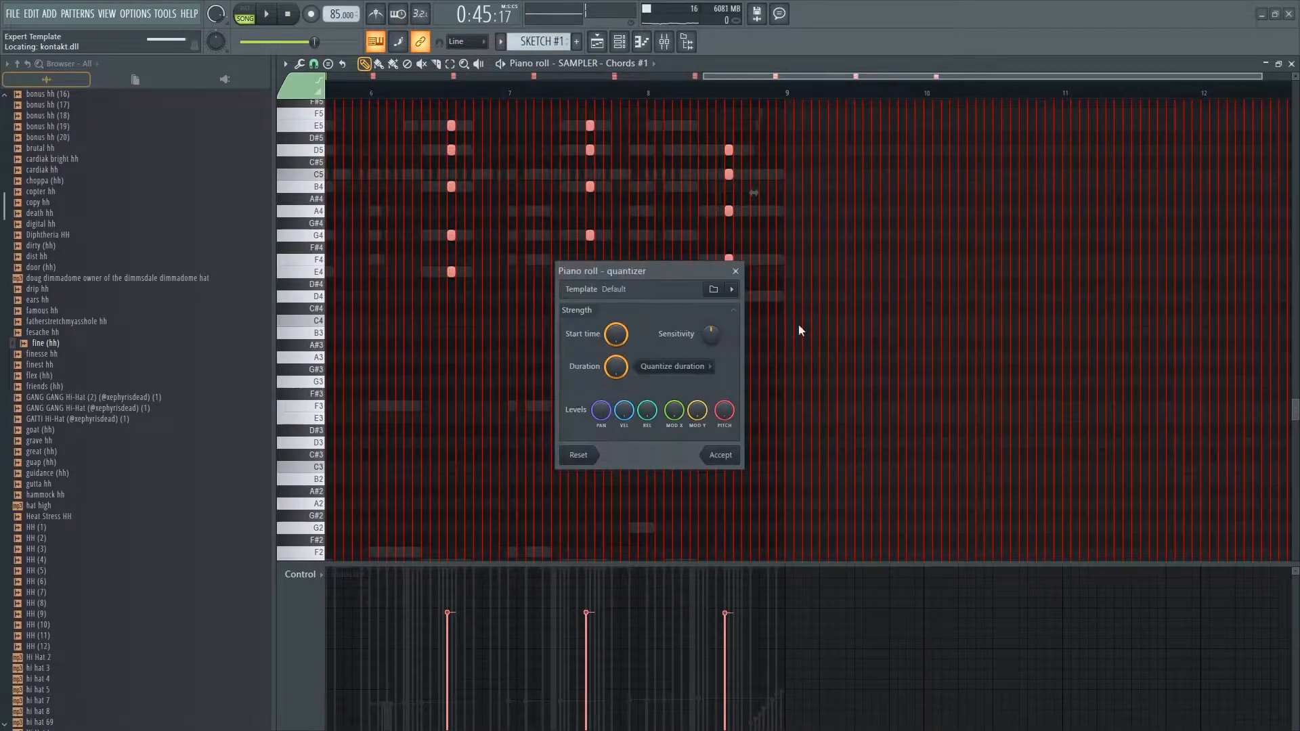
click(722, 457)
- Duplicate the chord stabs, place each copy three steps after its original, and listen to the rhythm
ctrl+scroll(731, 314, up, 4)
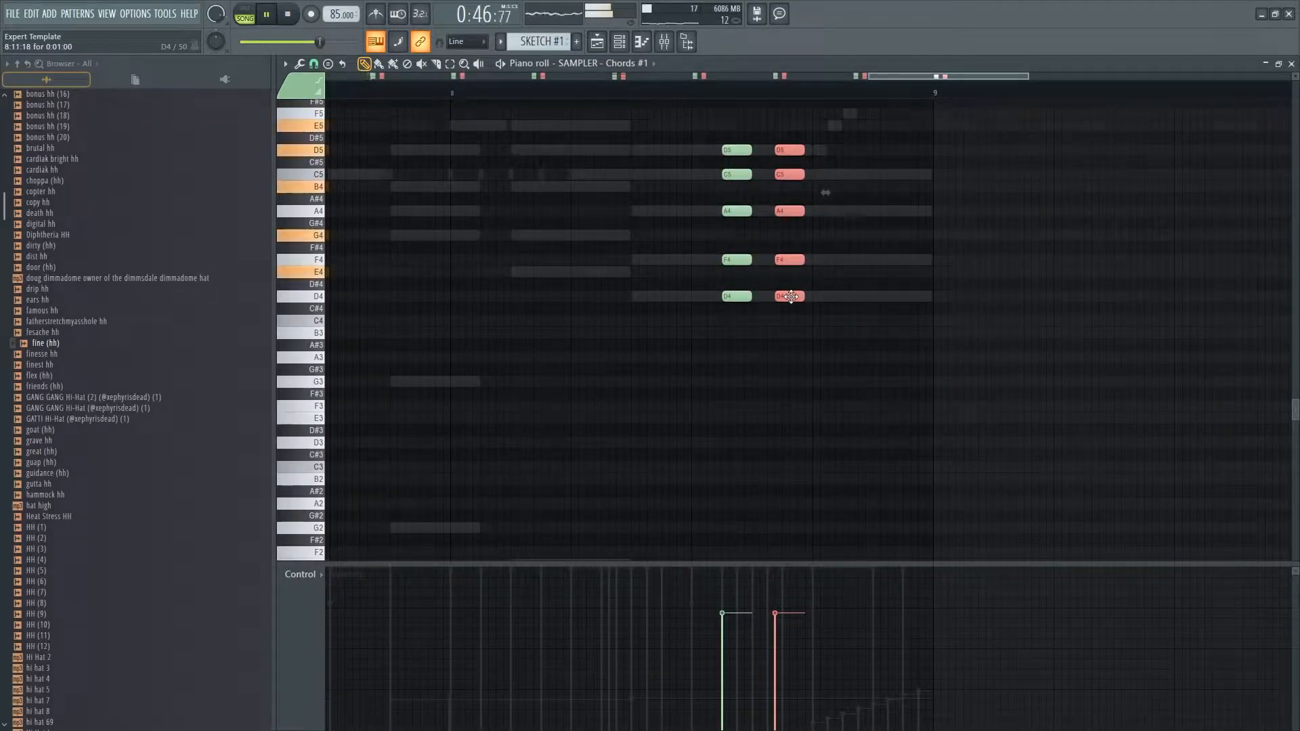
drag(793, 295, 827, 289)
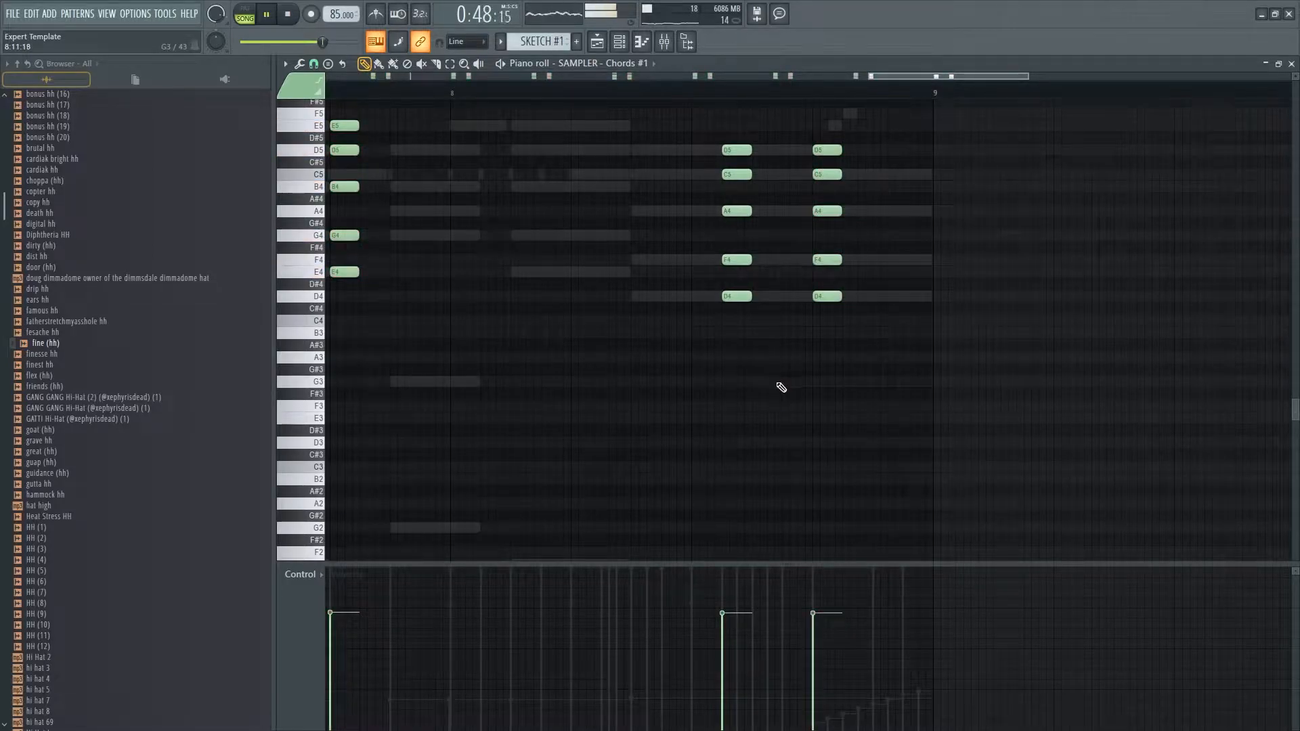
ctrl+scroll(777, 392, down, 5)
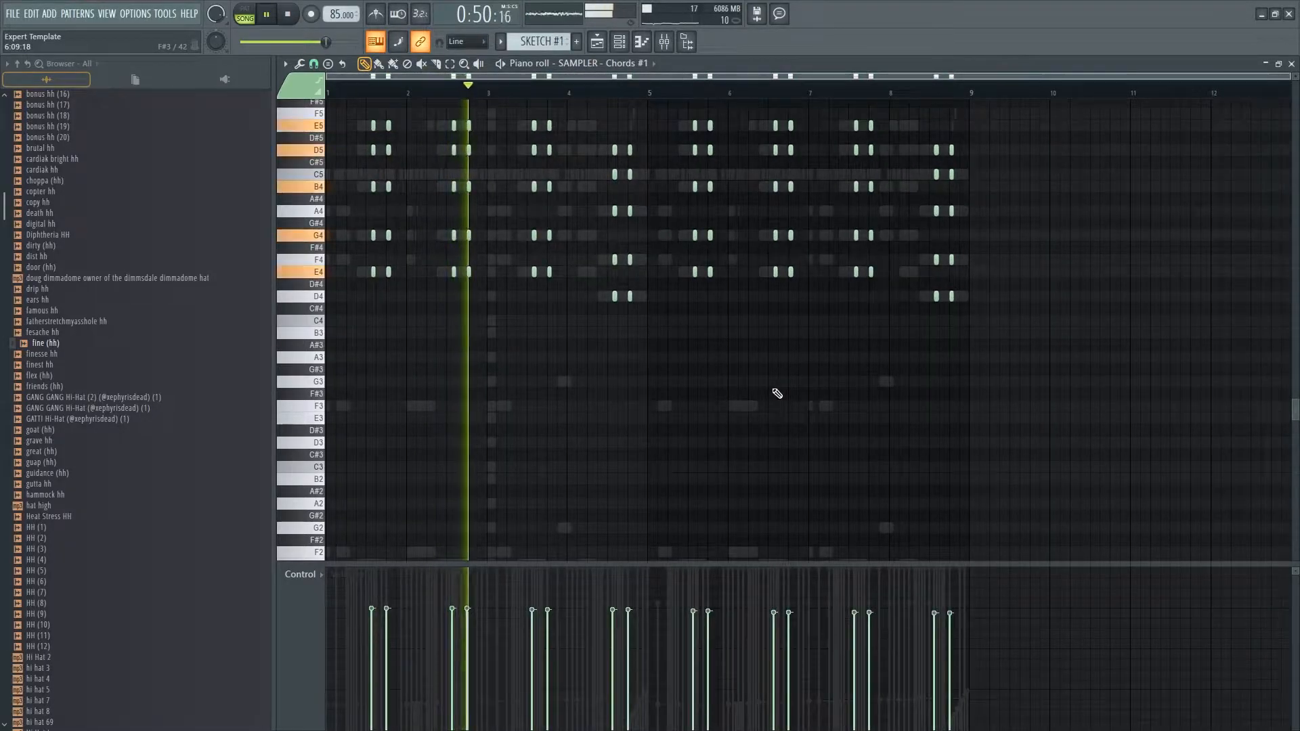
scroll(623, 391, up, 5)
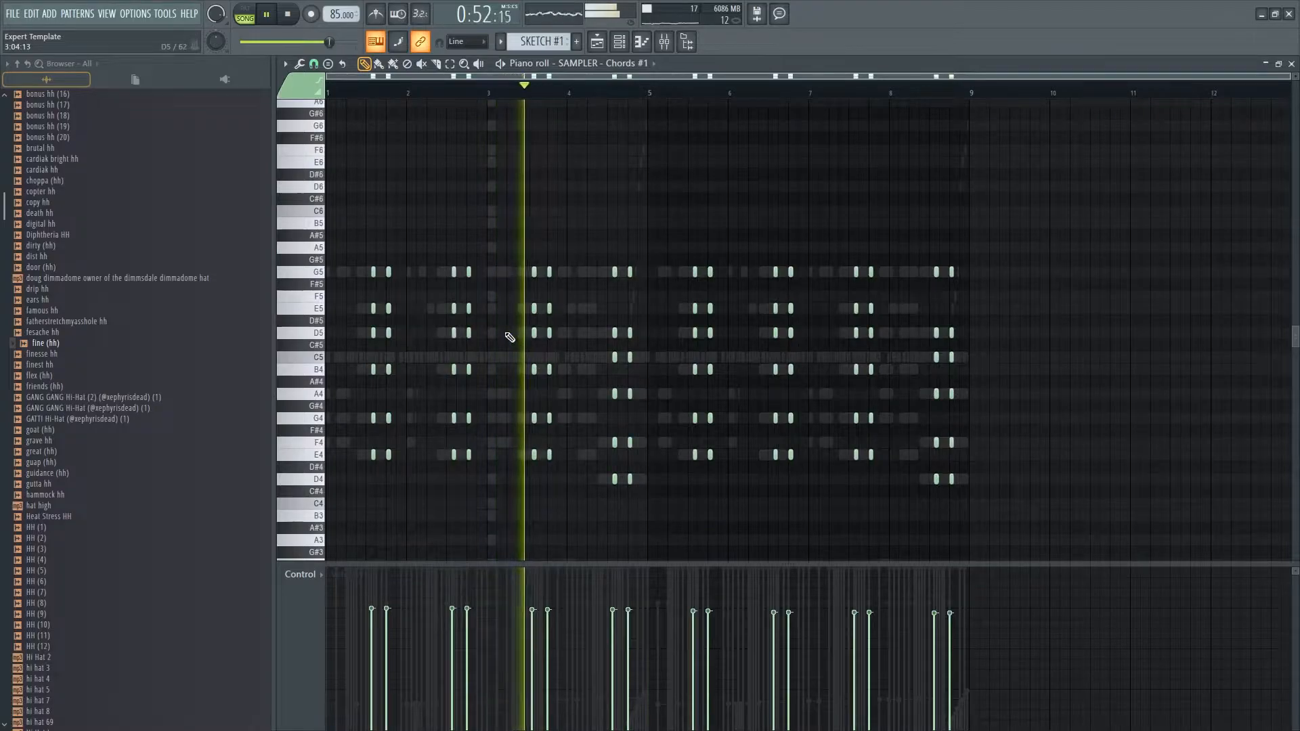
scroll(509, 337, down, 4)
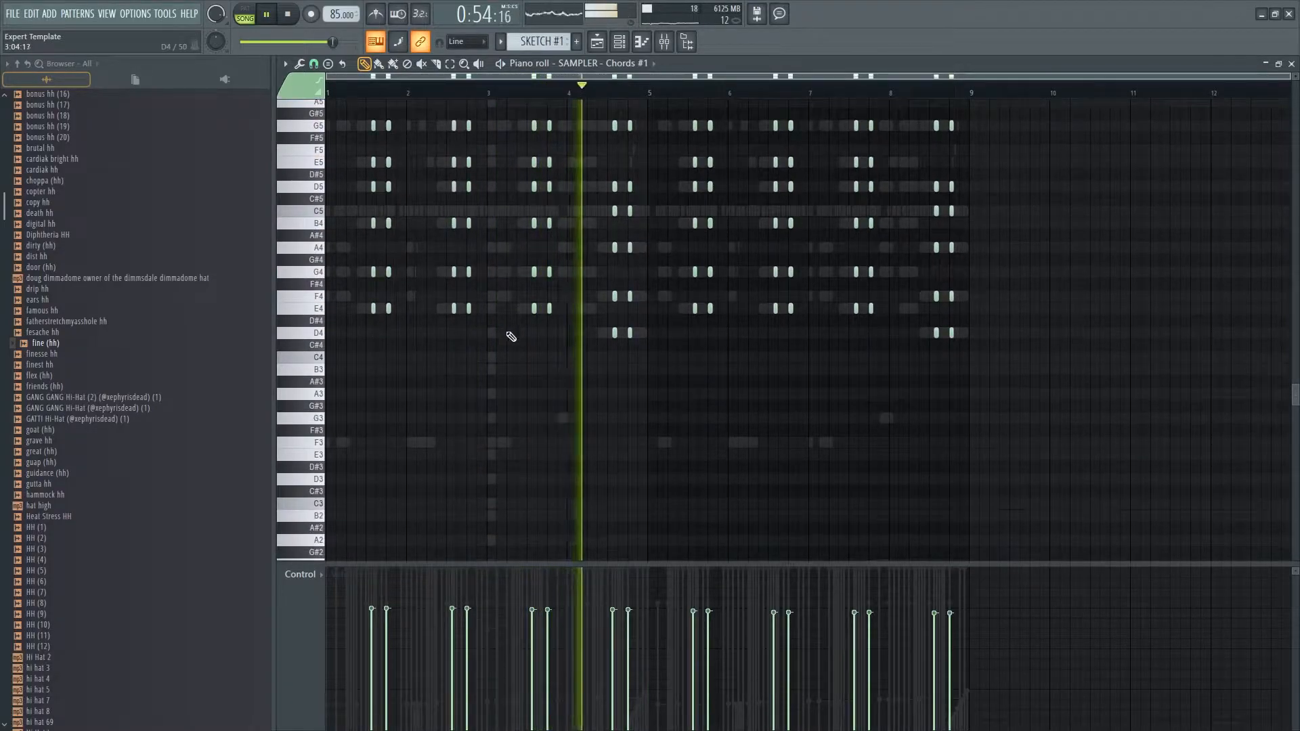
key(space)
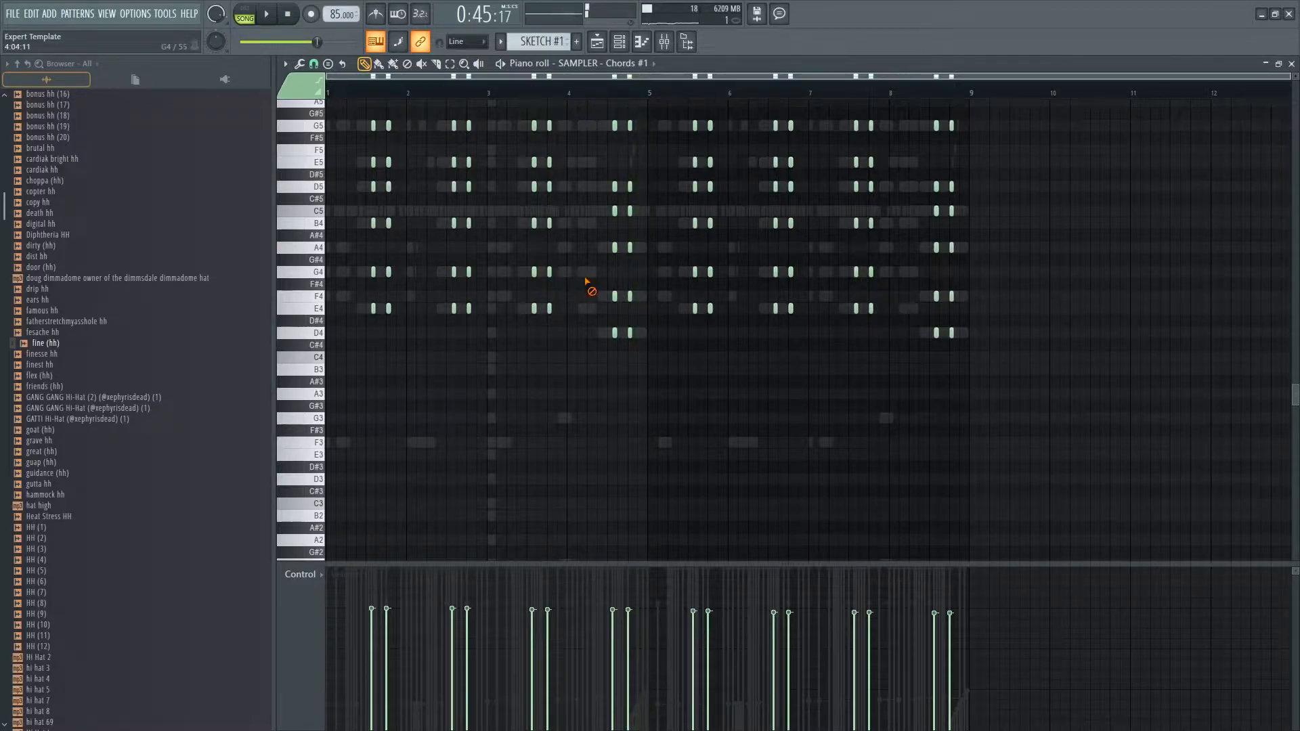
- Copy the chords around the start of bar 4 from SYNTH - Chords #1 into SAMPLER - Chords #1
right_click(584, 281)
drag(583, 345, 565, 122)
key(ctrl+c)
click(610, 64)
click(819, 342)
key(ctrl+v)
key(ctrl+z)
key(ctrl+v)
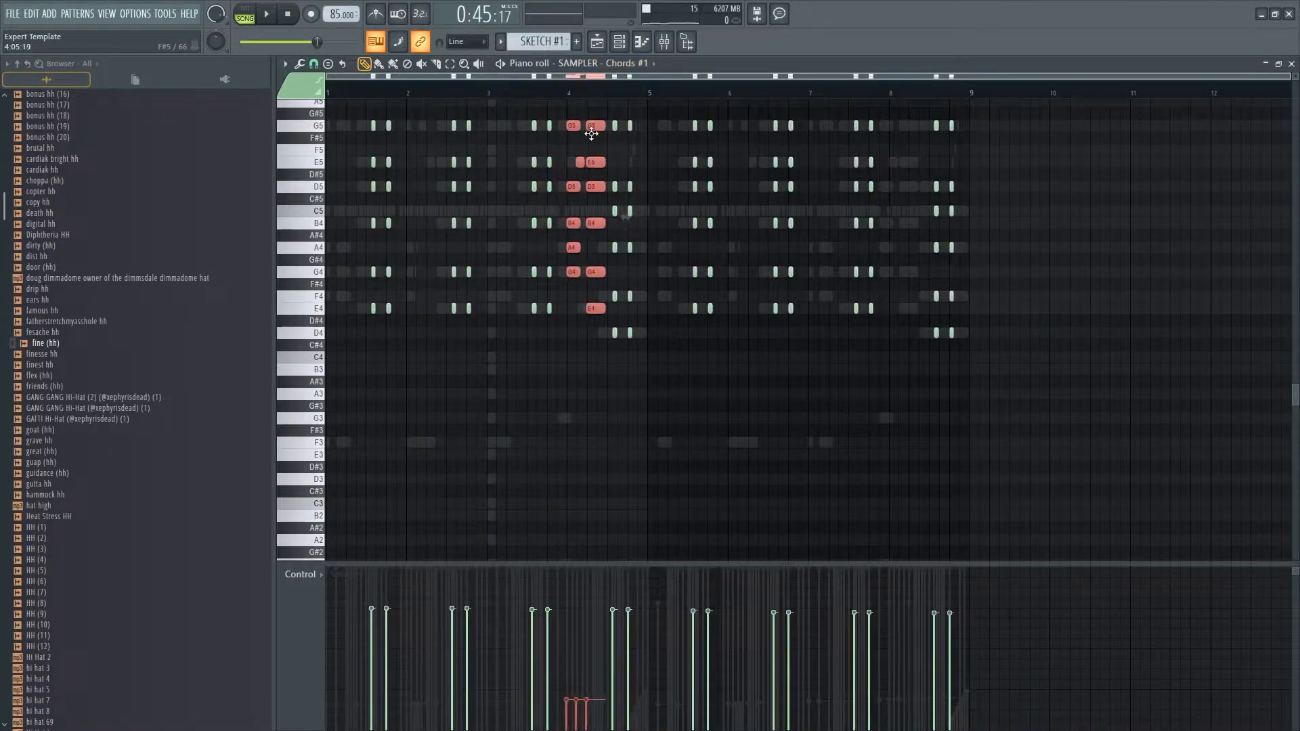
- Align the pasted bar 4 chords with the ghost notes and raise their velocity to match the neighbouring stabs
scroll(589, 137, up, 5)
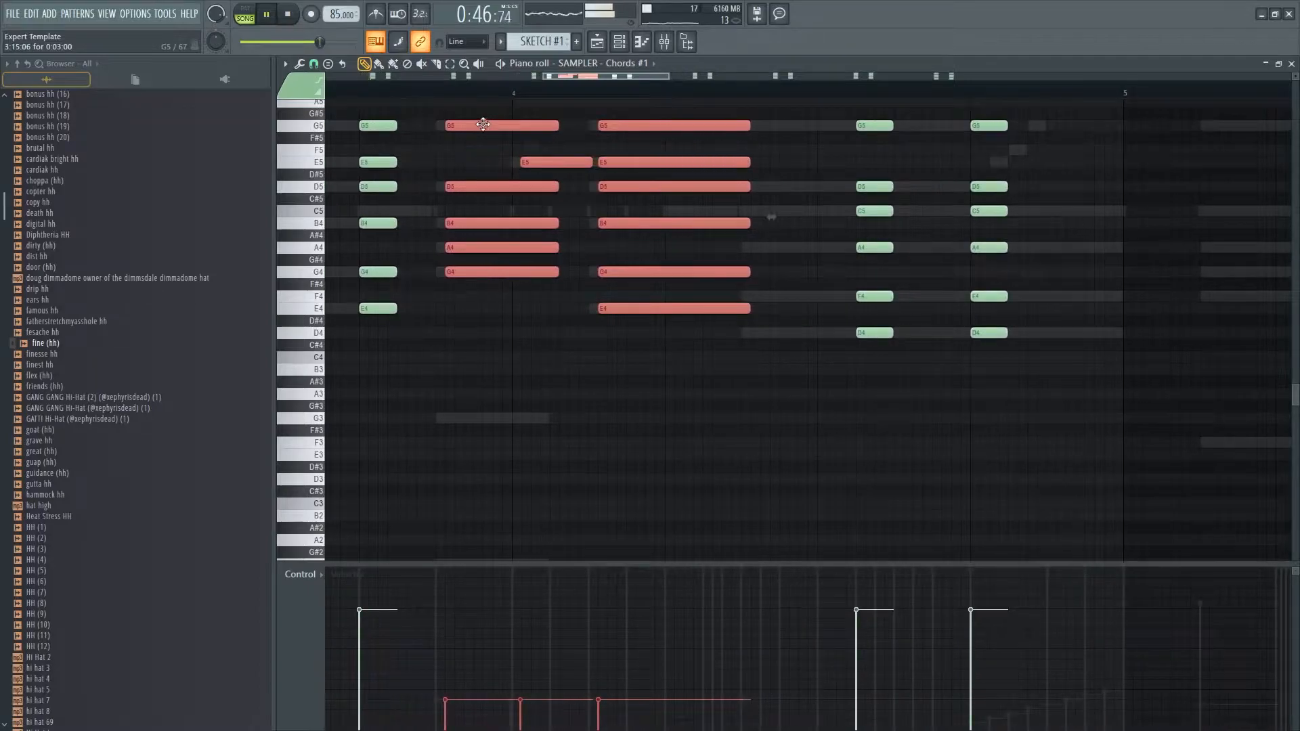
scroll(502, 145, down, 5)
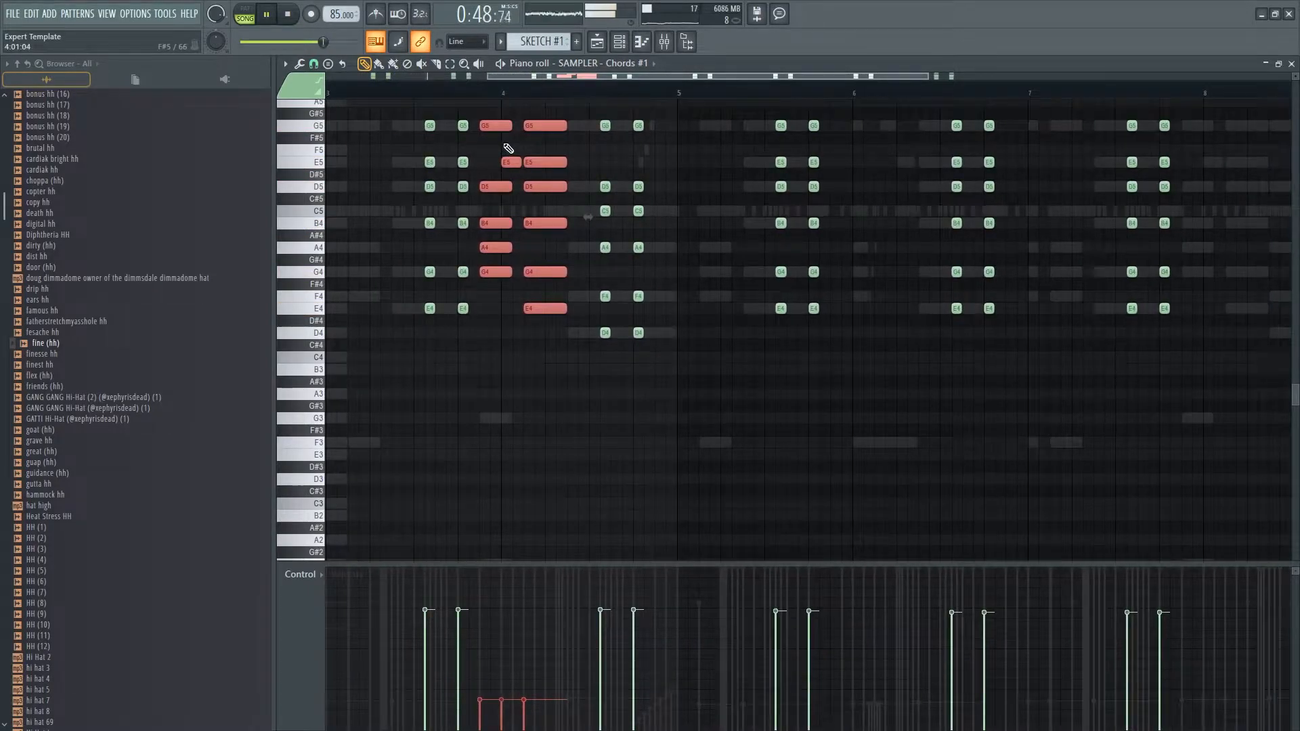
scroll(508, 149, down, 3)
mouse_move(494, 618)
mouse_down()
mouse_move(548, 621)
mouse_move(467, 616)
mouse_move(536, 613)
mouse_up()
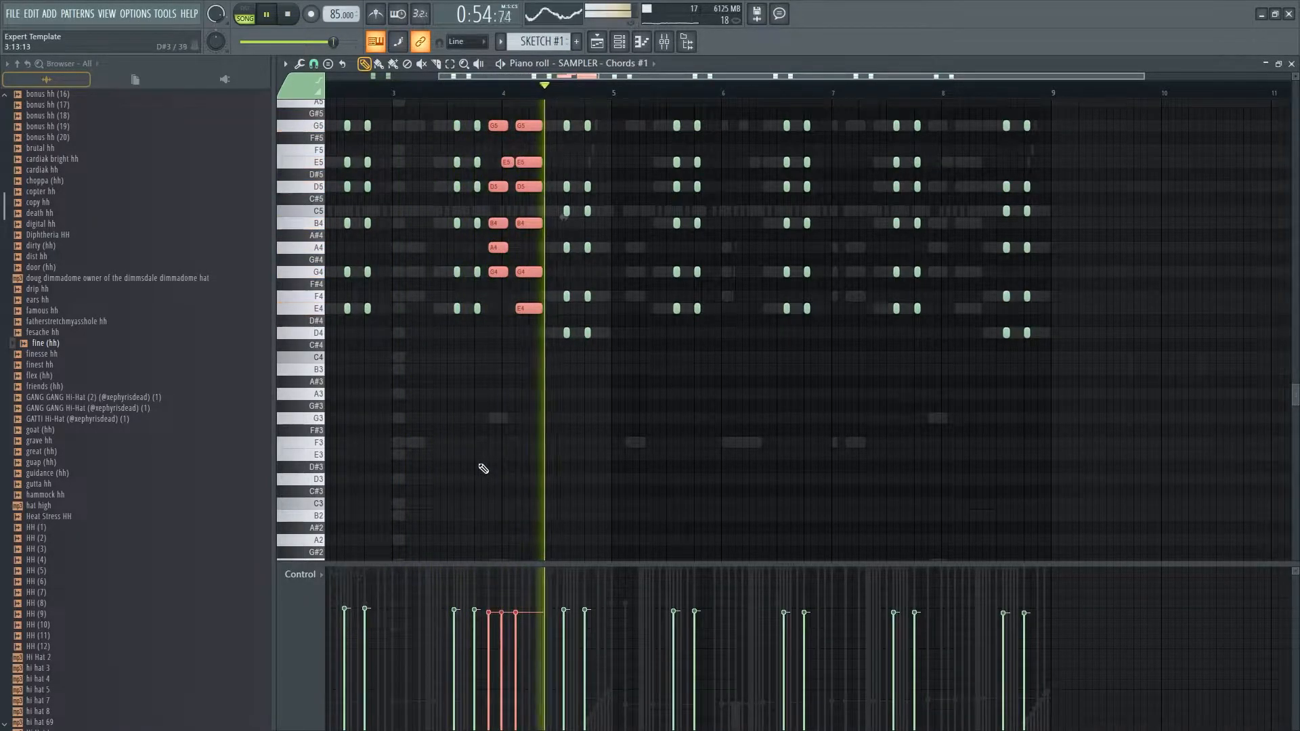
scroll(470, 450, up, 2)
key(space)
key(ctrl+d)
scroll(531, 439, up, 4)
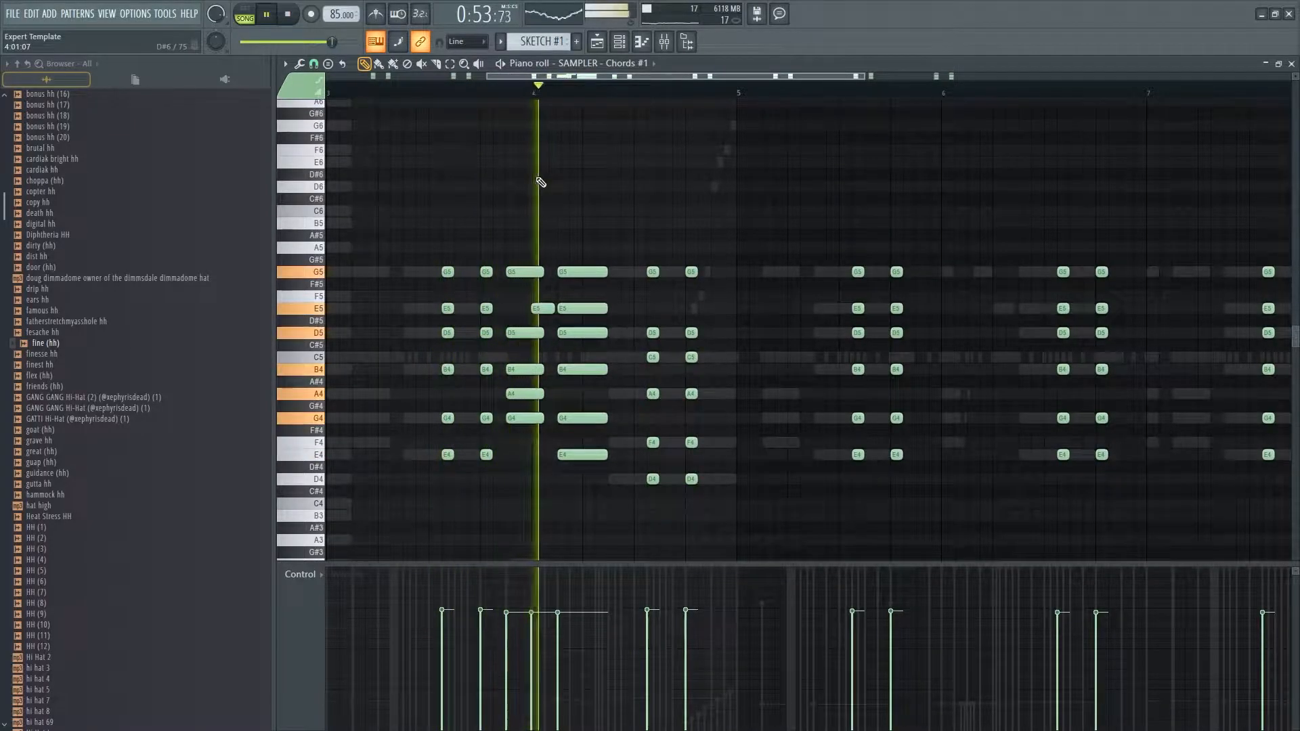
scroll(547, 261, down, 7)
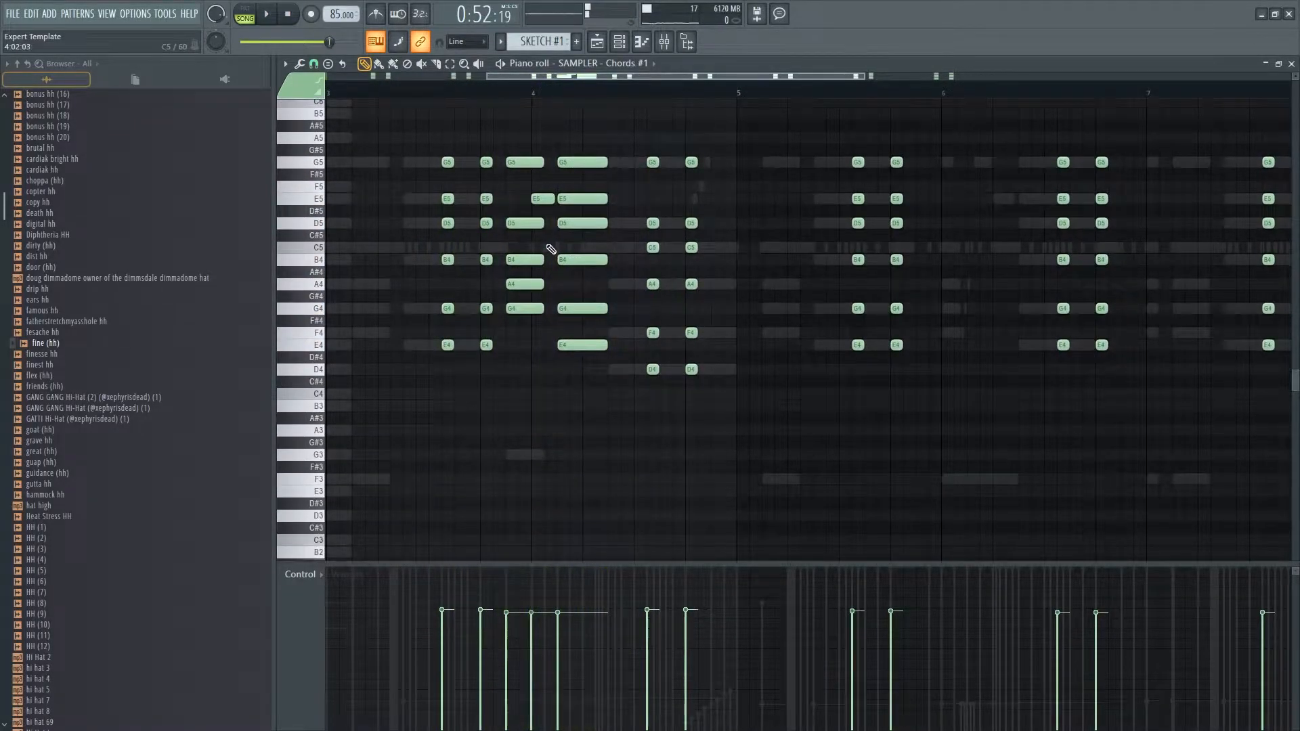
- Copy the lowest bass notes from SYNTH - Chords #1 into SAMPLER - Chords #1, transpose them up one octave and play them
double_click(578, 499)
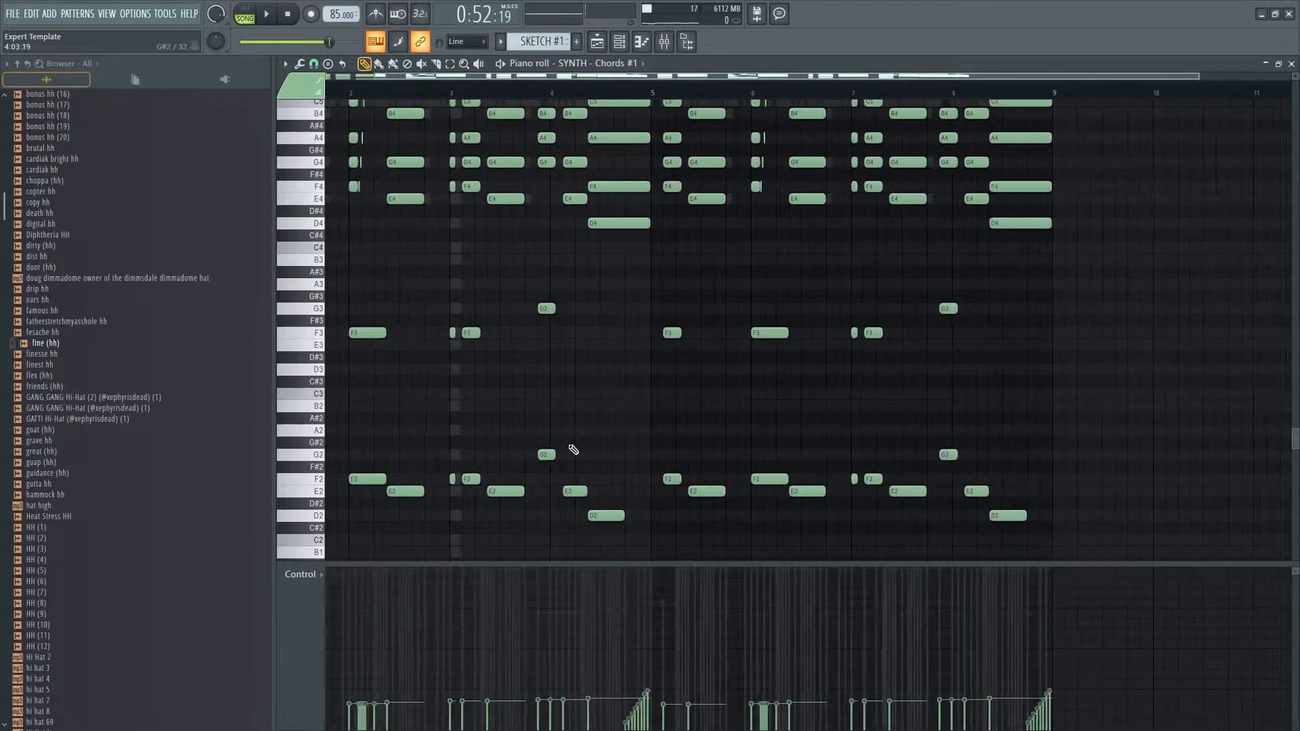
drag(939, 512, 325, 406)
drag(1005, 540, 196, 406)
click(571, 65)
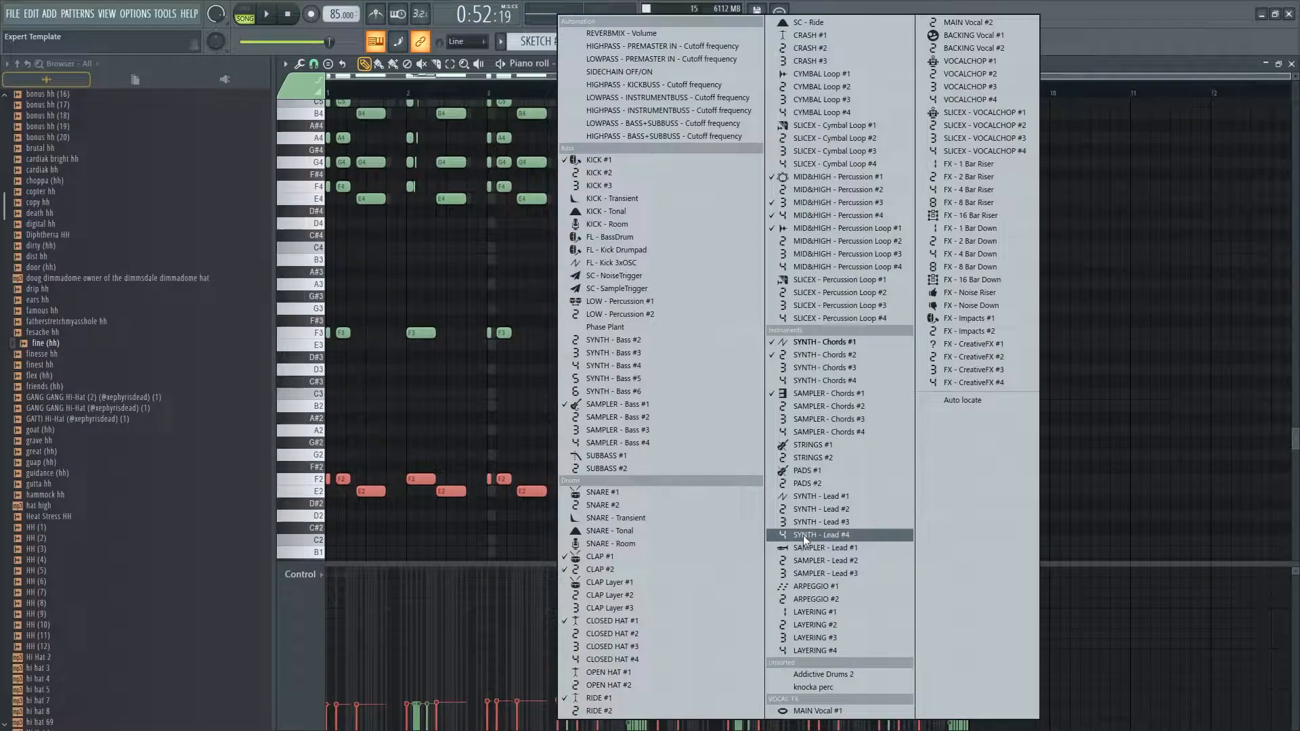
click(835, 393)
key(ctrl+Up)
key(ctrl+Up)
key(ctrl+Down)
key(space)
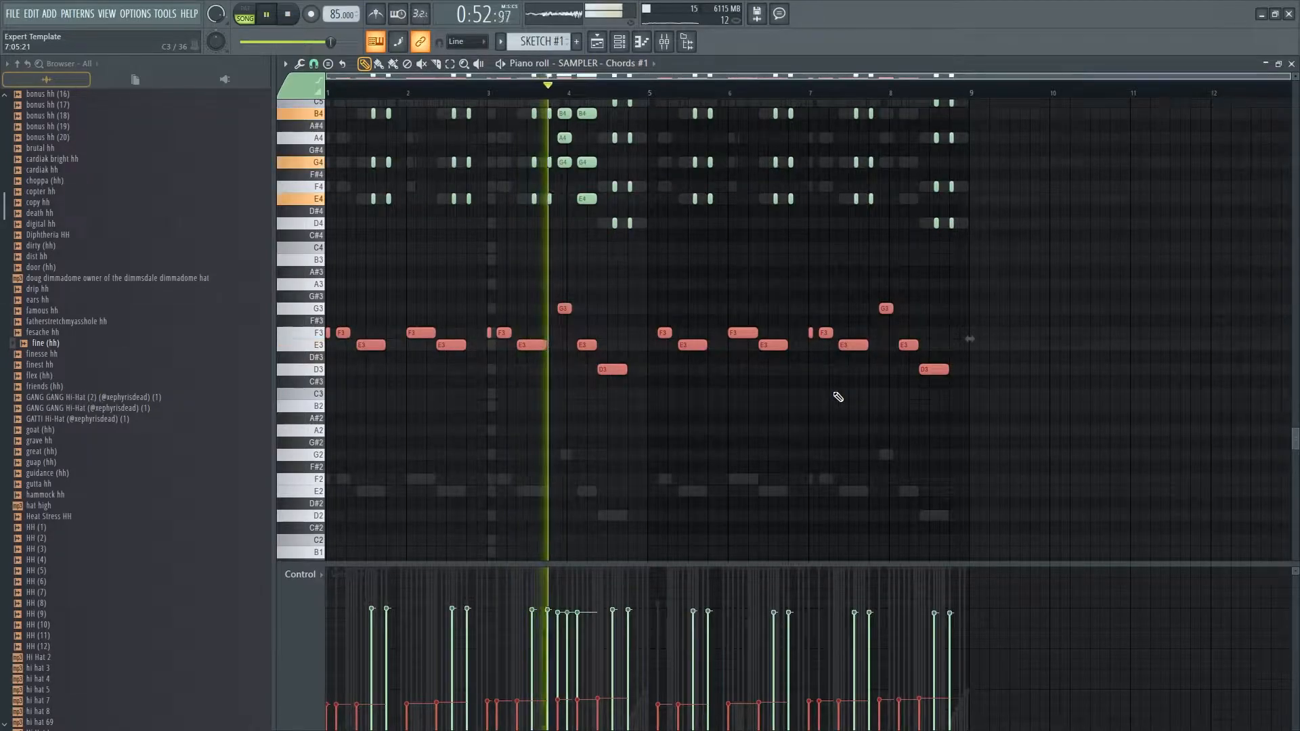
- Raise the velocity of all the pasted bass notes to maximum and listen to the result
key(space)
ctrl+click(573, 379)
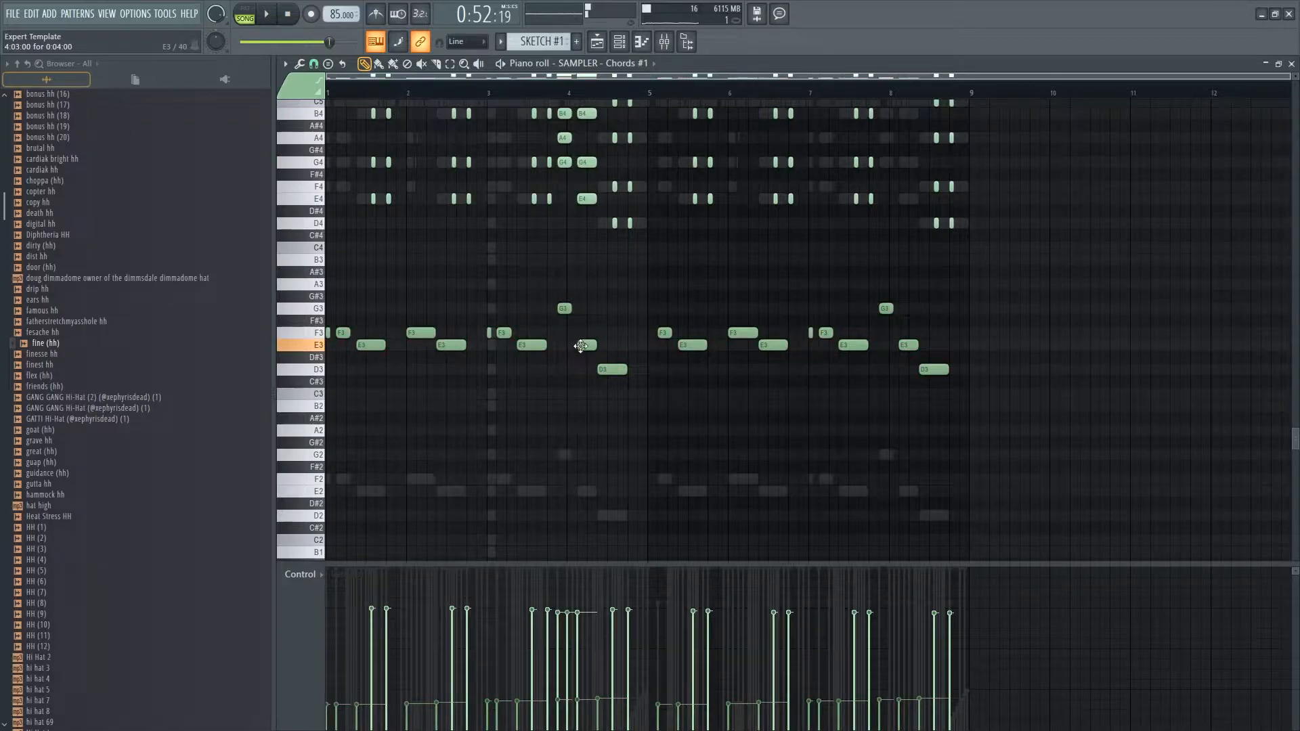
drag(1064, 425, 284, 292)
drag(337, 564, 1027, 485)
key(space)
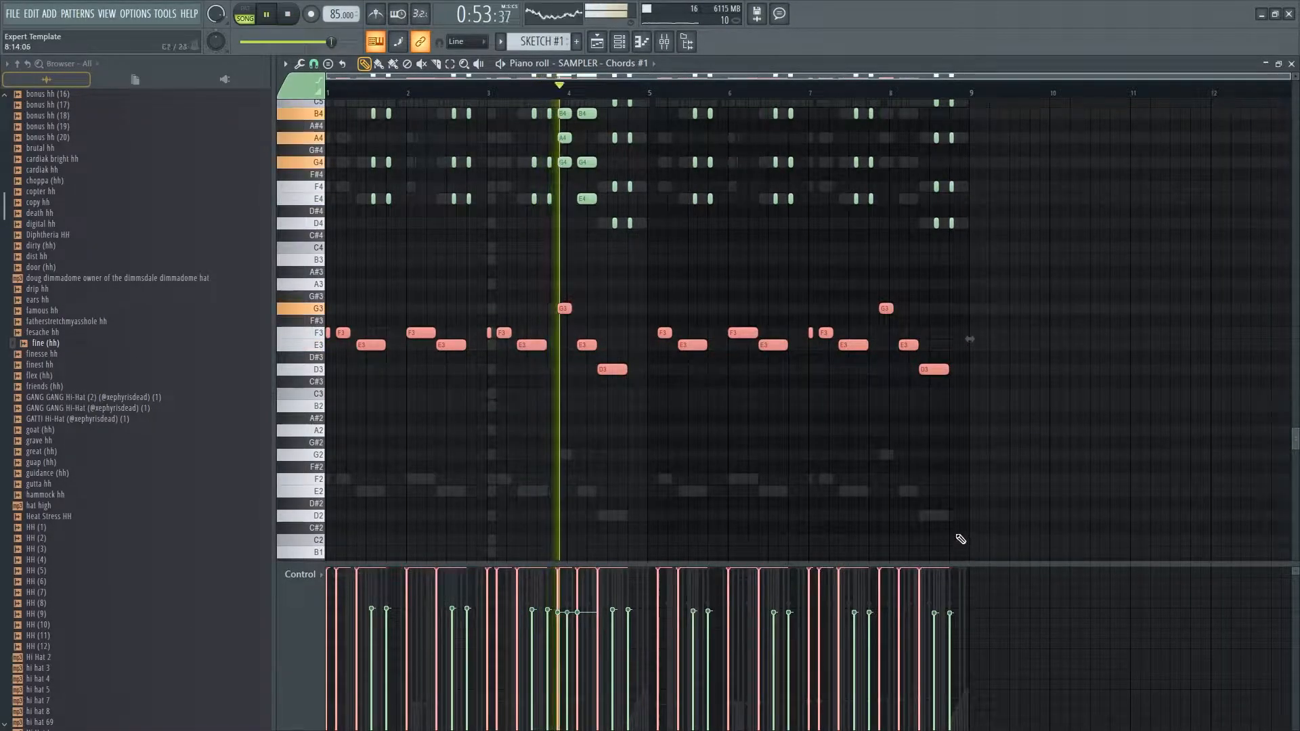
key(space)
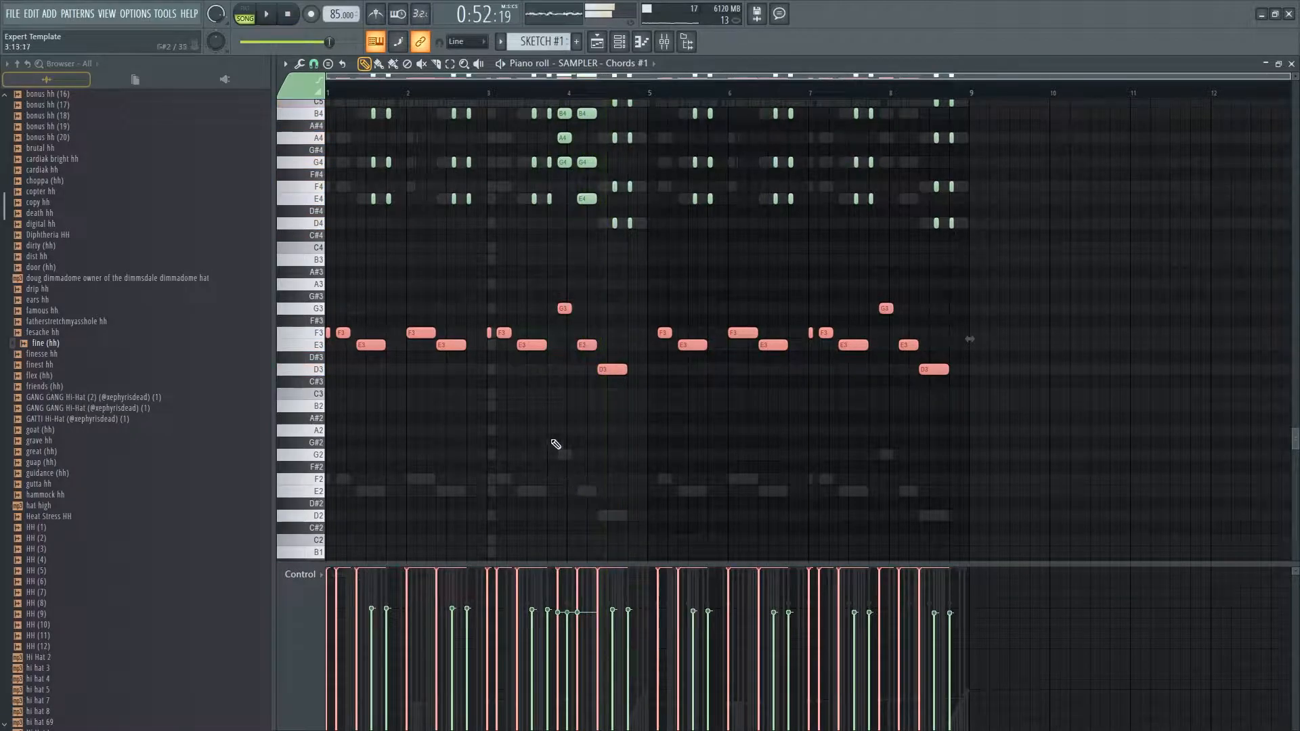
- Delete the pasted bass notes except the G3 and E3 around the start of bar 4, and play the part
drag(996, 435, 643, 315)
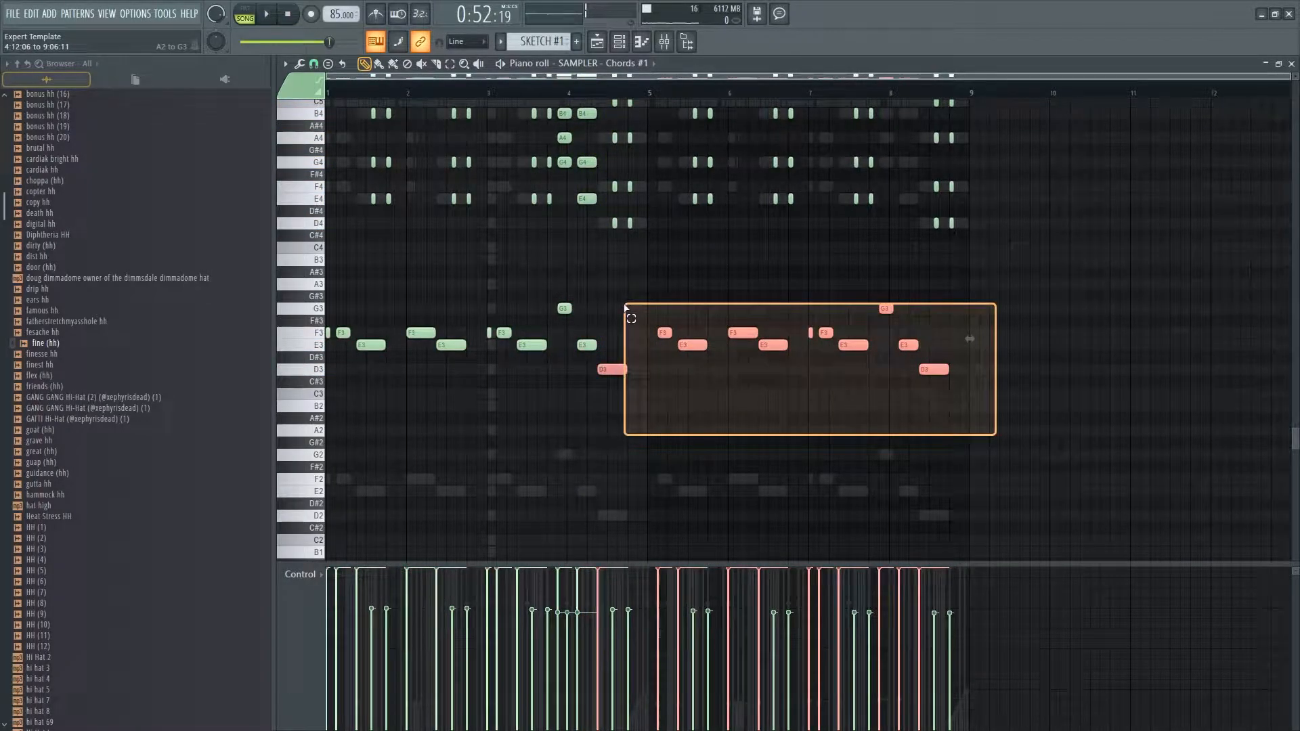
drag(626, 308, 627, 307)
key(Delete)
drag(525, 381, 328, 314)
key(Delete)
scroll(434, 356, up, 4)
key(space)
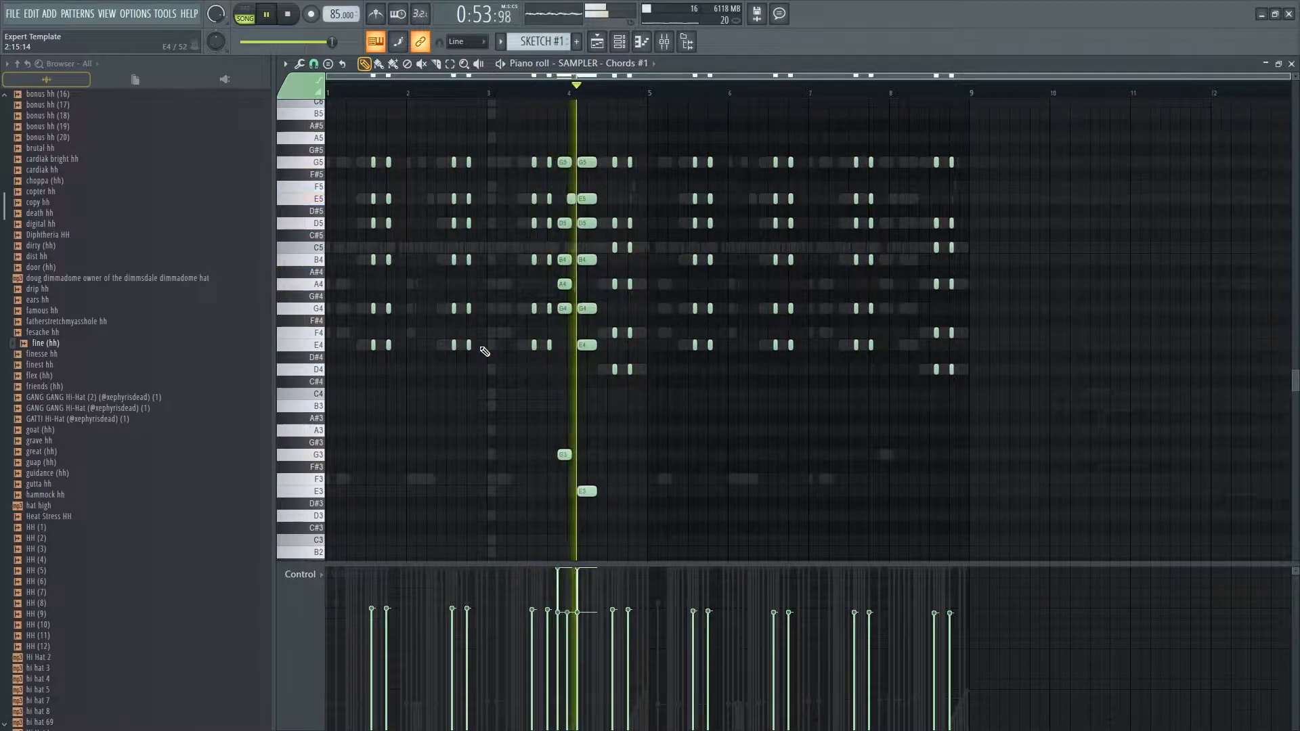
- Shorten the chord leading into bar 4 to two steps and duplicate its upper notes at the start of bar 4
scroll(559, 505, up, 3)
scroll(559, 506, up, 4)
key(space)
mouse_move(518, 383)
mouse_down()
mouse_move(503, 133)
mouse_move(570, 154)
mouse_up()
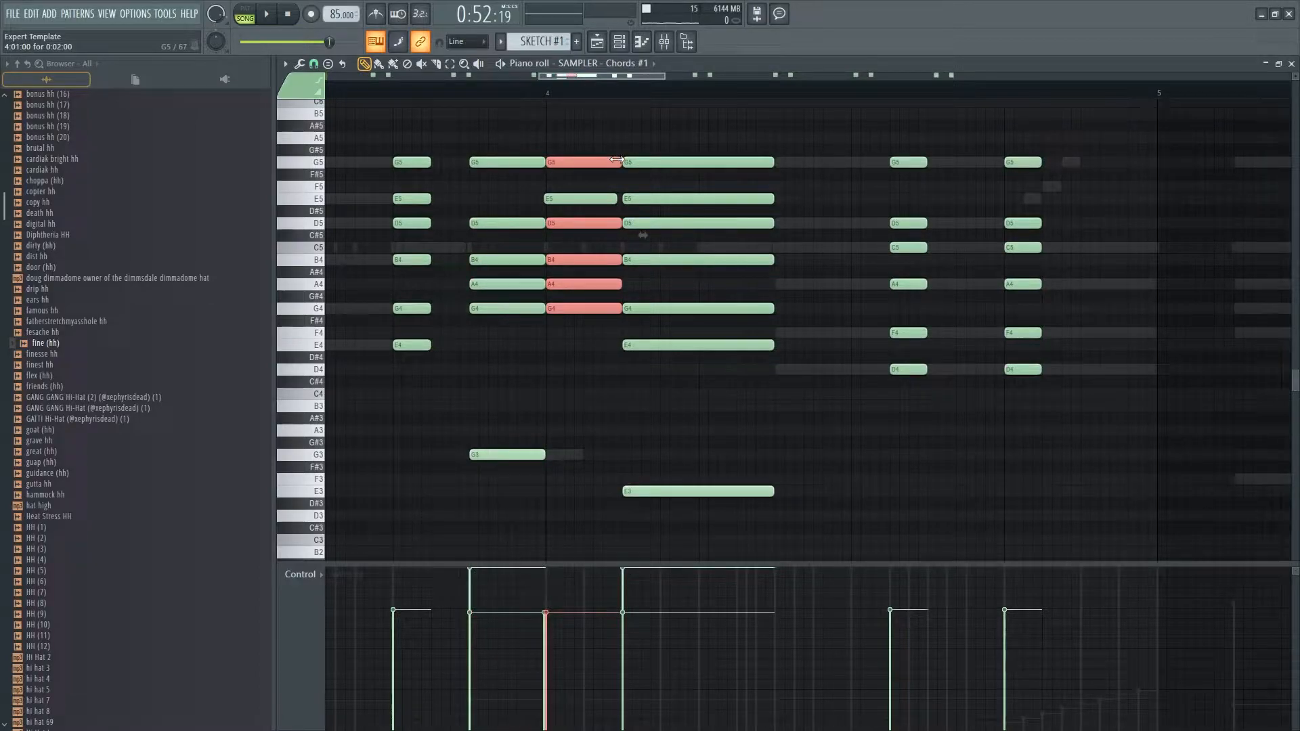
- Add a two-step G3 bass note at the start of bar 4 and delete the A4 notes around that bar line
key(space)
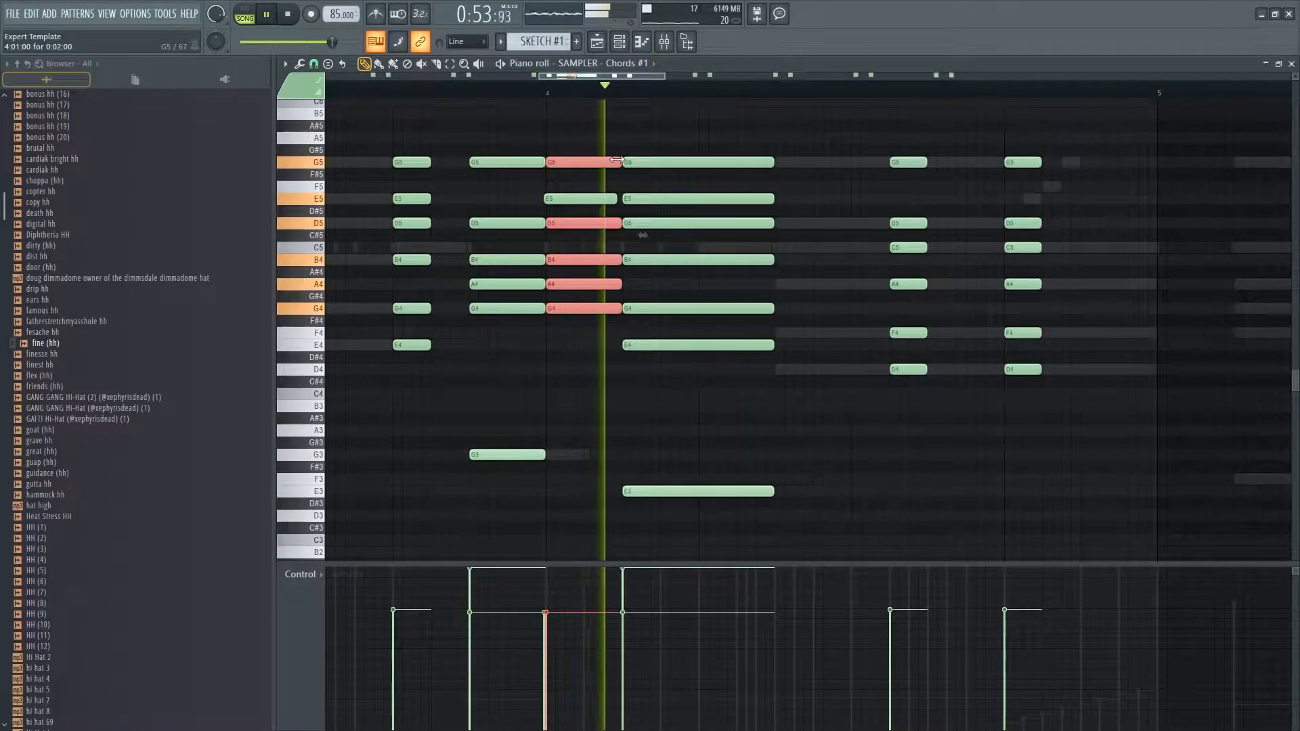
key(space)
scroll(595, 406, down, 3)
click(549, 382)
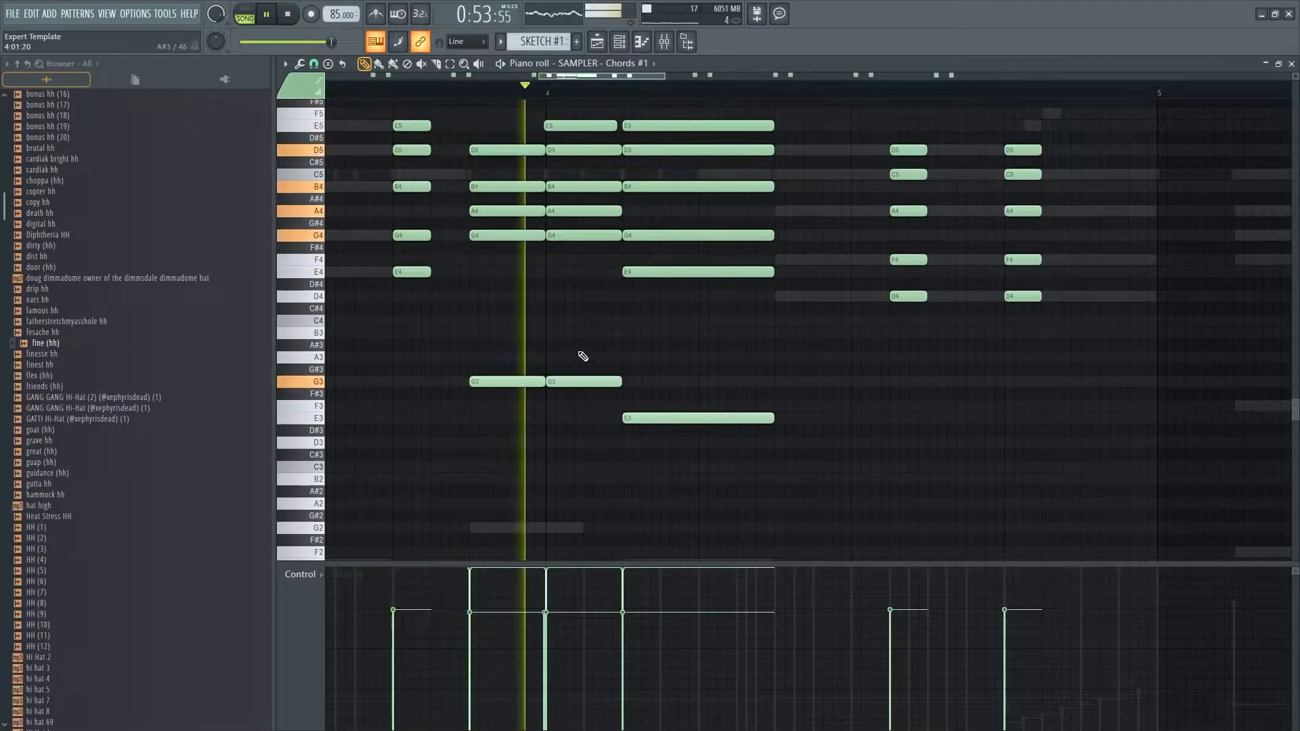
key(space)
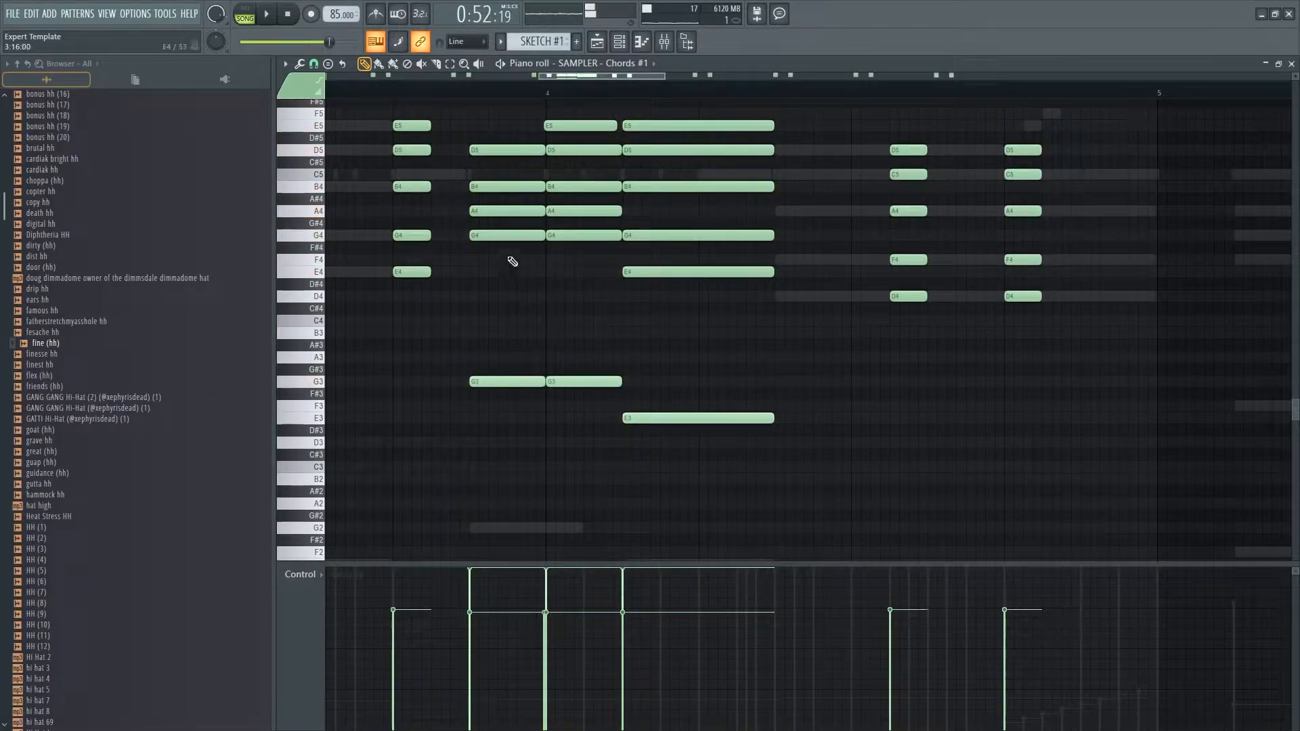
right_click(549, 212)
scroll(560, 217, up, 3)
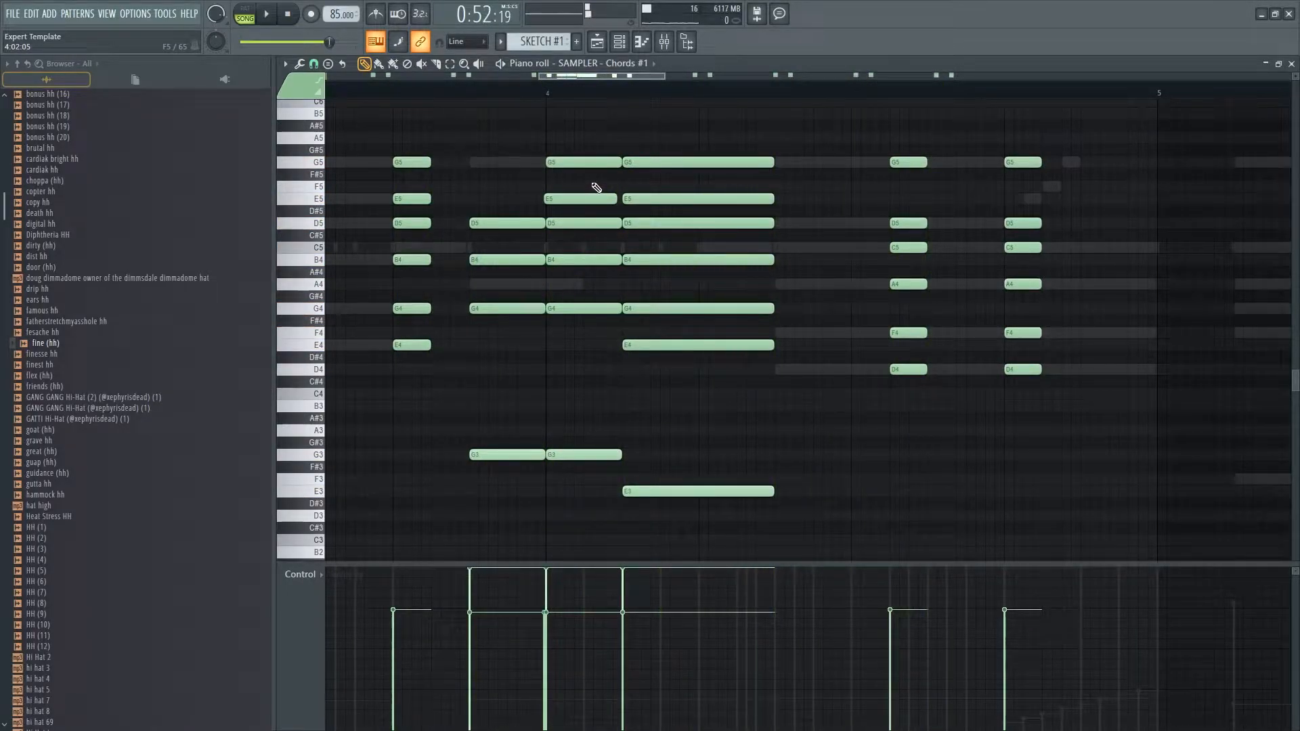
- Copy the chord and bass phrase around the start of bar 4 to the start of bar 8 and play the part
scroll(598, 187, down, 6)
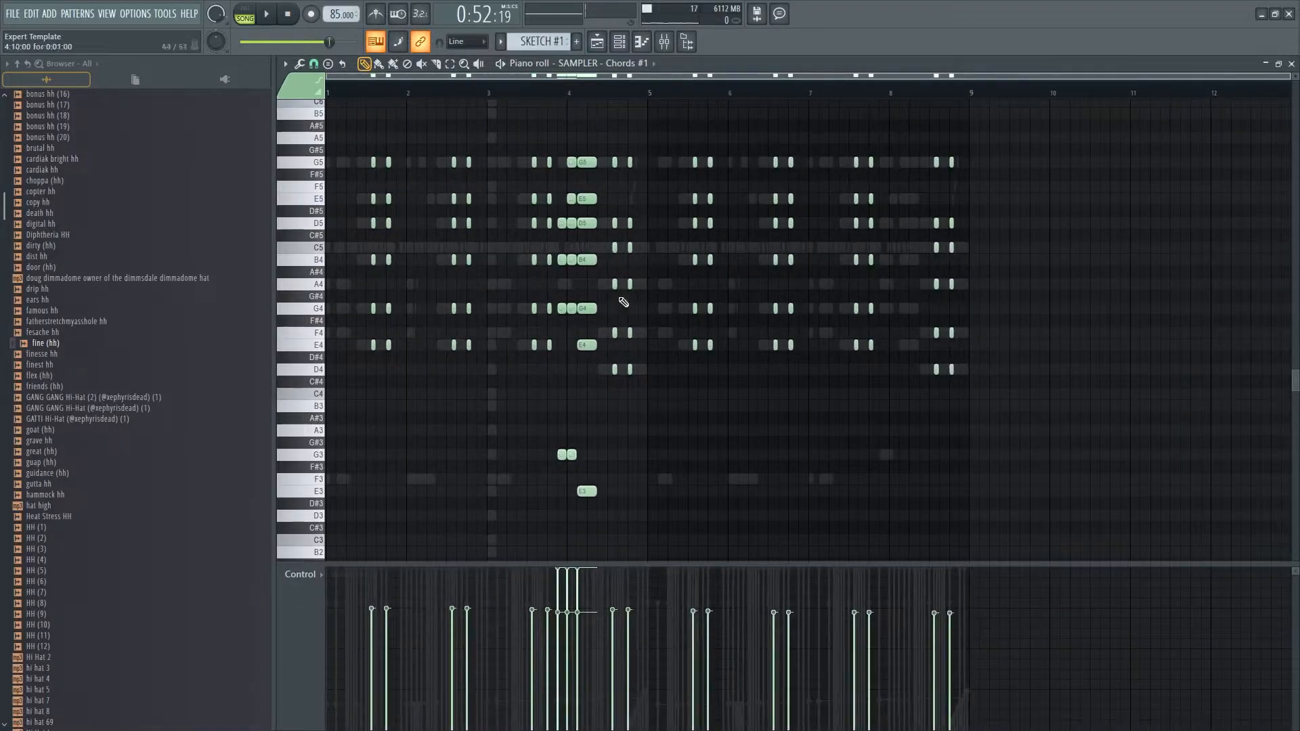
drag(602, 522, 907, 171)
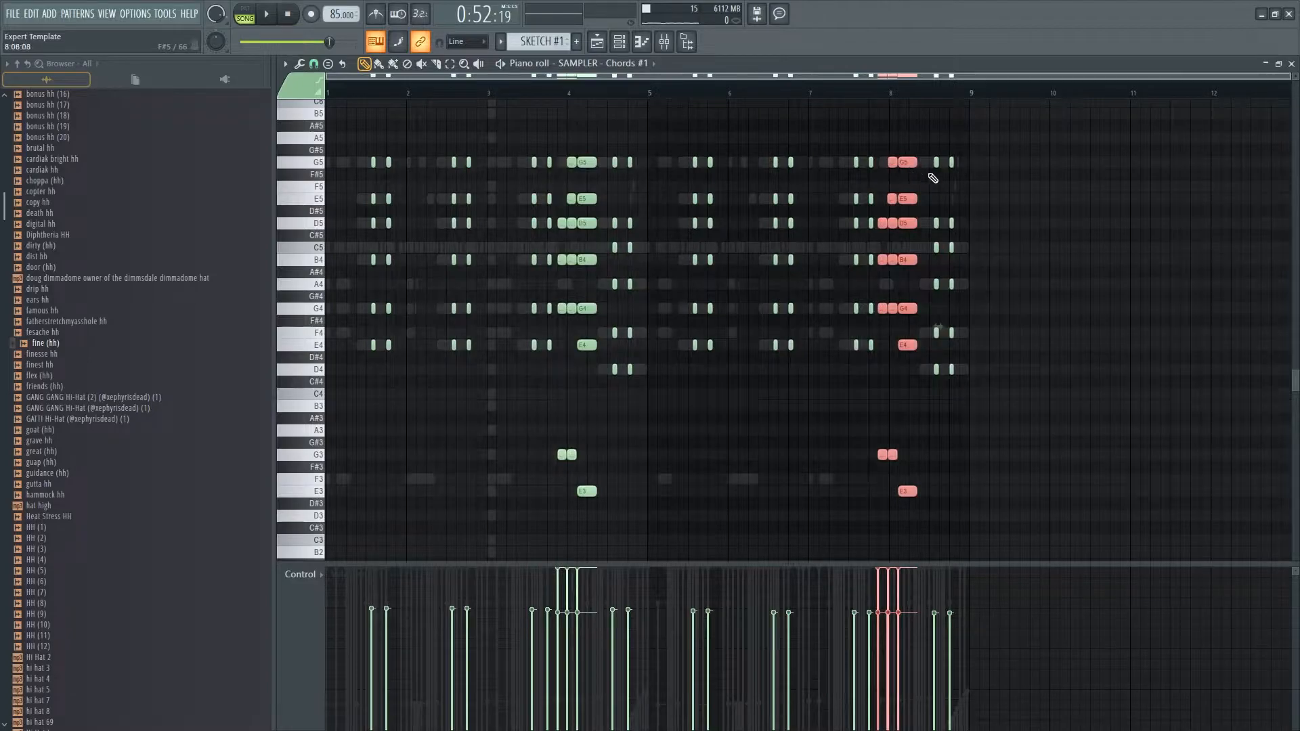
scroll(925, 175, up, 3)
key(space)
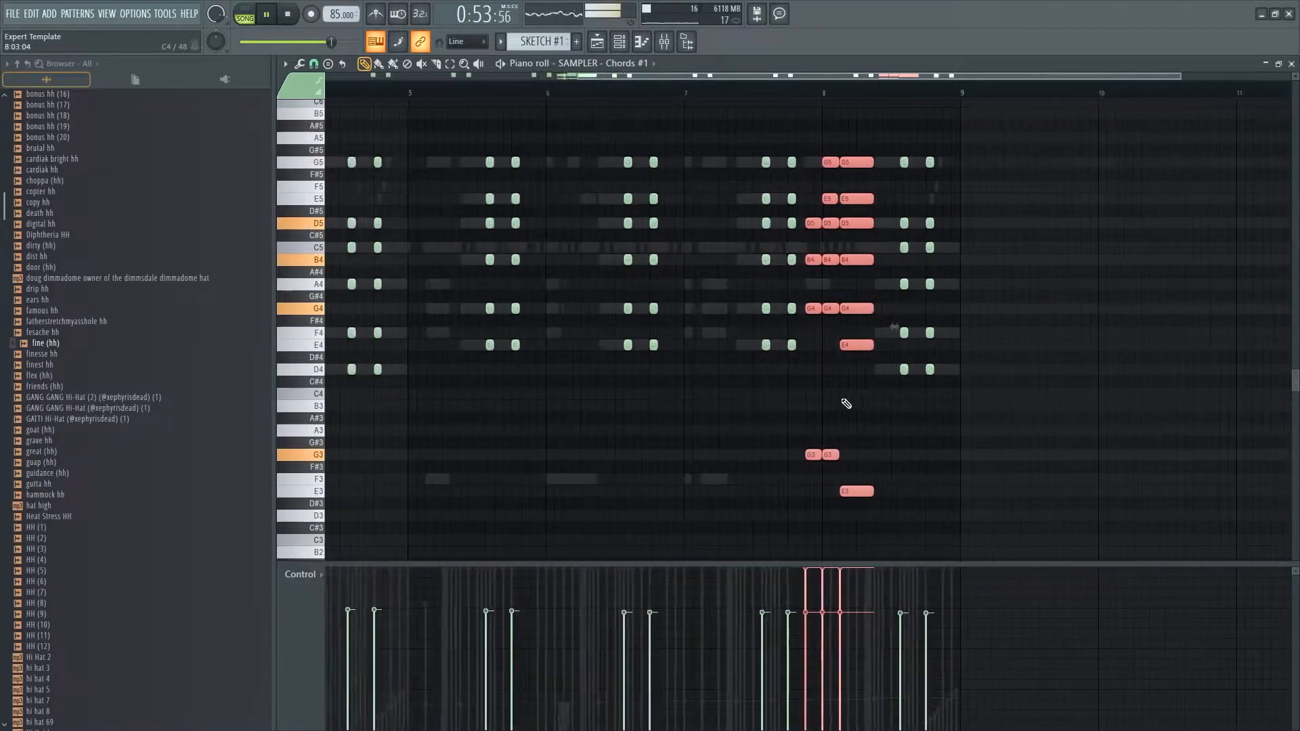
scroll(846, 404, down, 3)
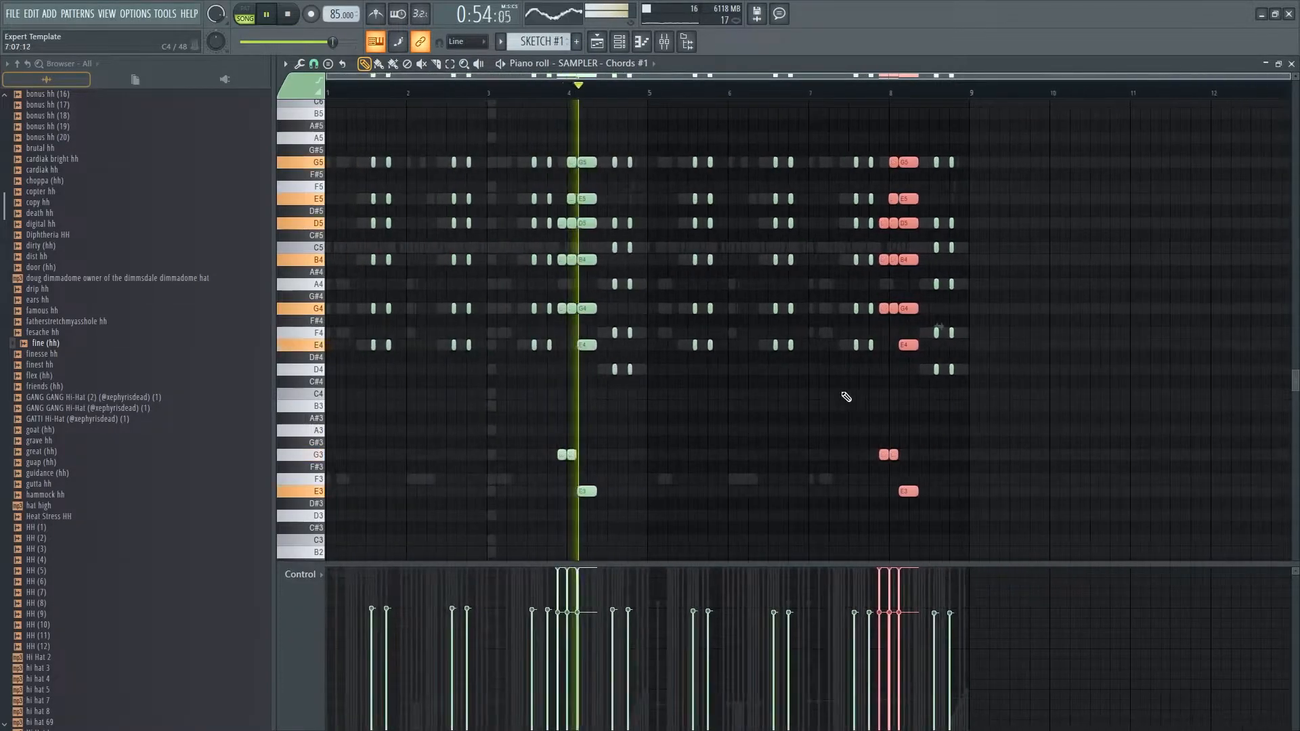
ctrl+click(696, 424)
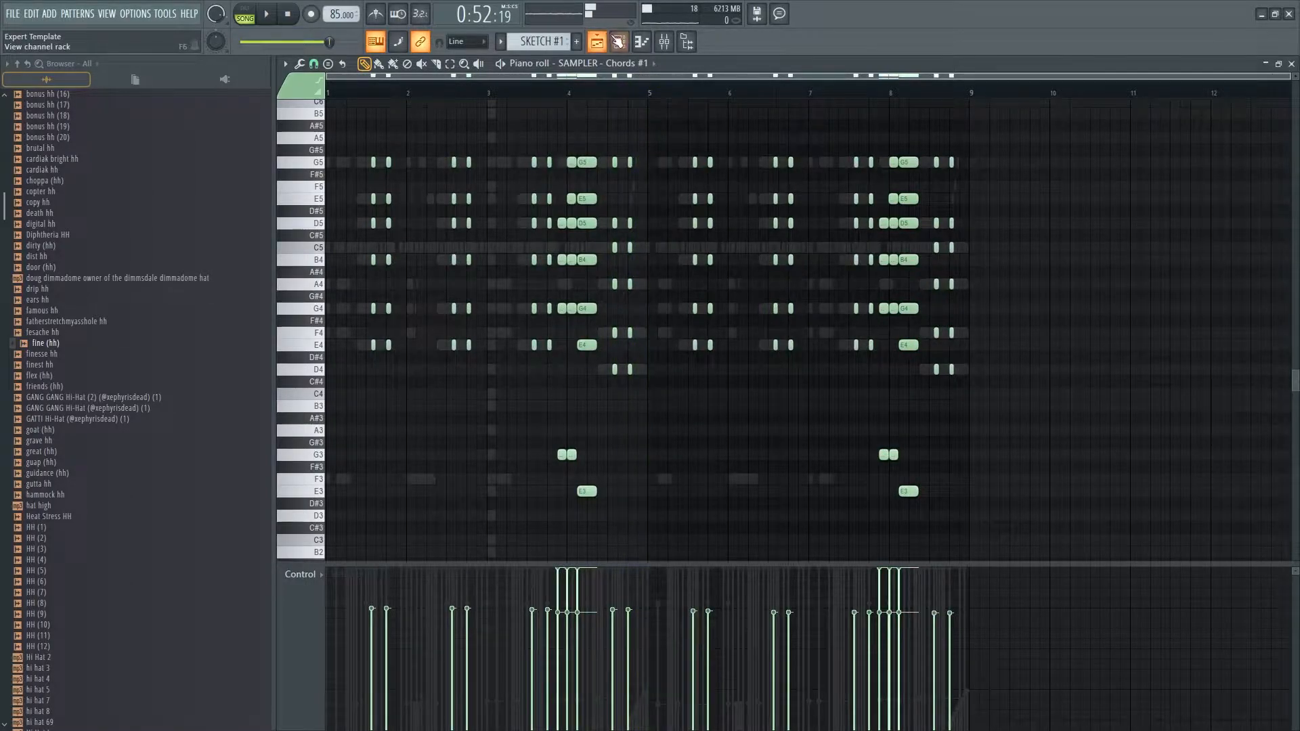
- Clone the SAMPLER - Chords #1 channel
click(618, 42)
right_click(403, 301)
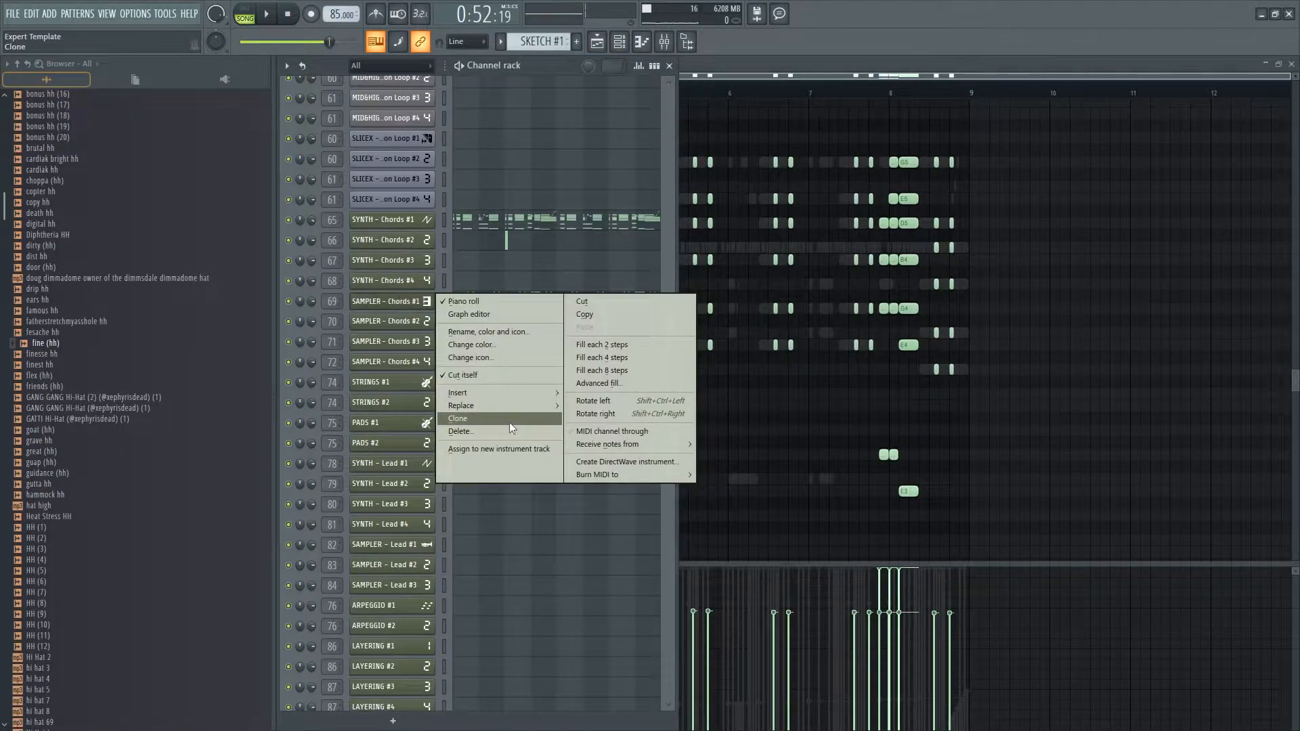
click(509, 420)
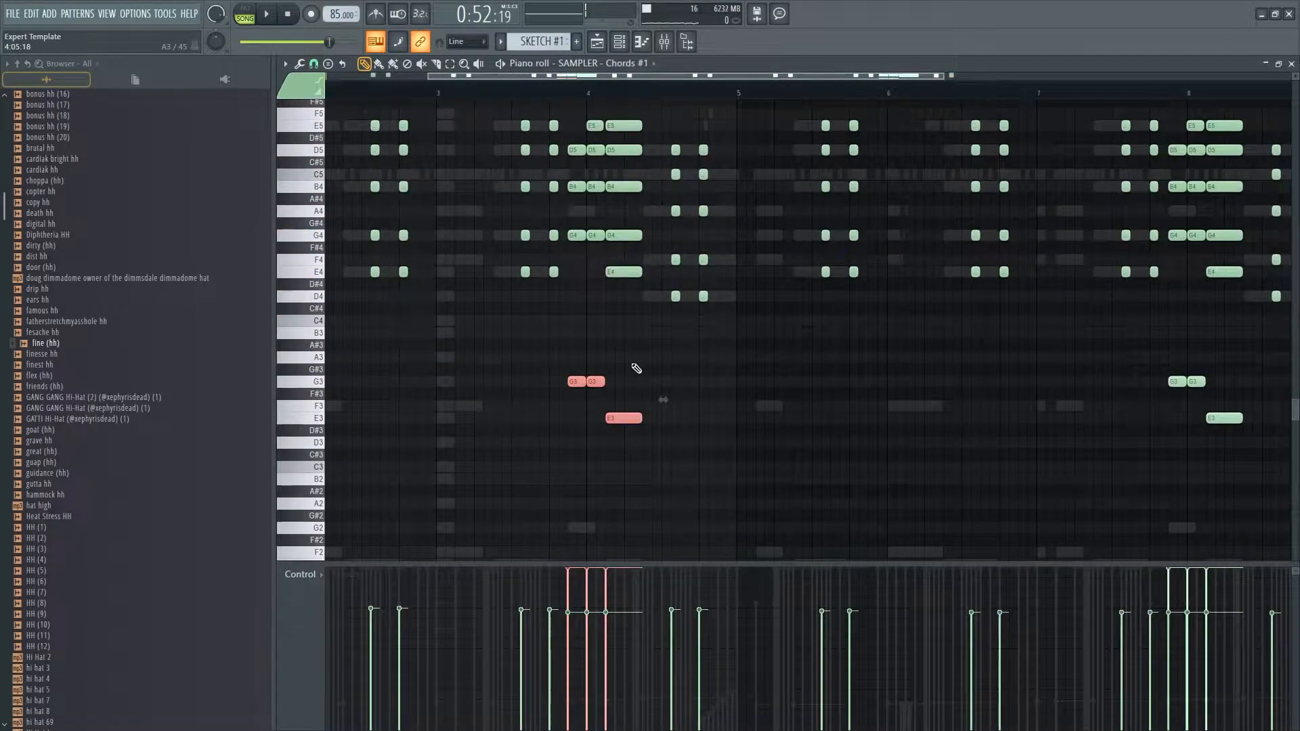
- Delete the G3 and E3 bass notes around the start of bar 4 in SAMPLER - Chords #1 and play the part
ctrl+click(637, 369)
key(space)
key(space)
drag(551, 360, 662, 433)
key(Delete)
key(space)
key(space)
key(space)
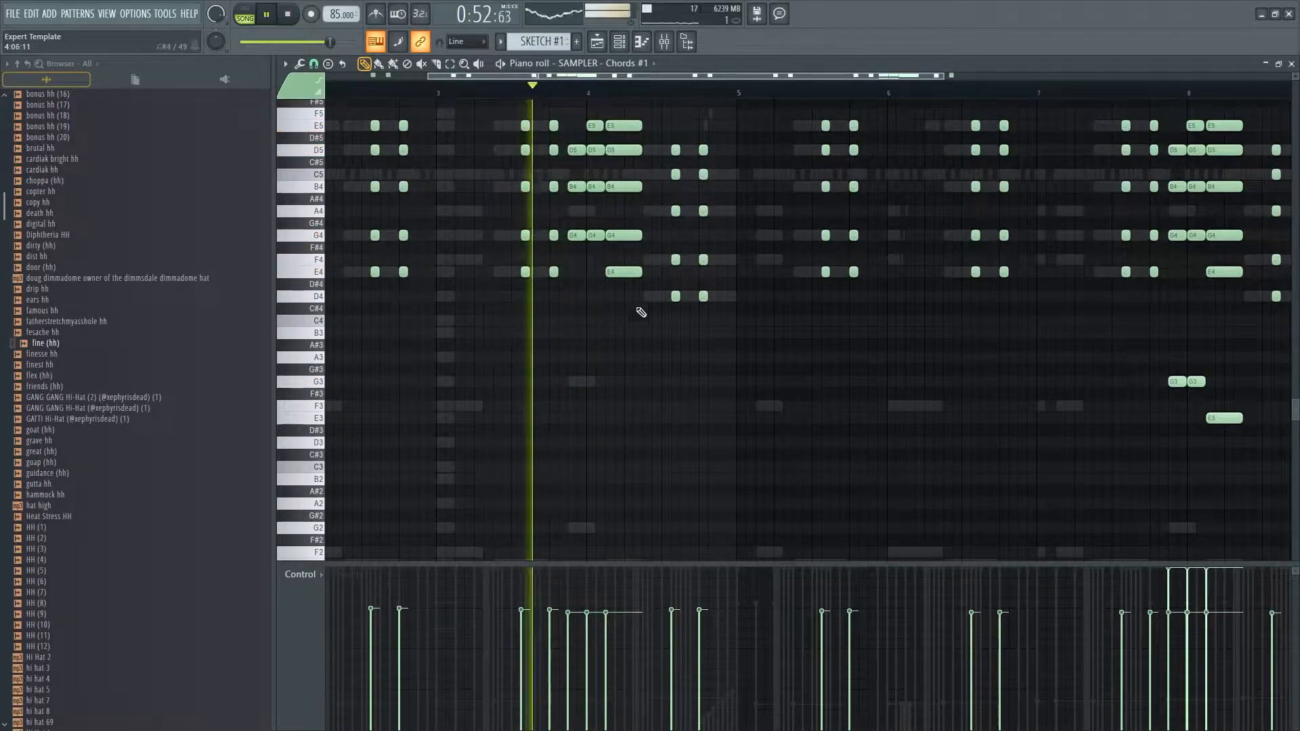
key(space)
- Try lowering the upper notes of the long chord in bar 4 by one octave and play it
ctrl+drag(649, 214, 615, 123)
key(ctrl+Down)
key(space)
key(space)
ctrl+click(632, 148)
key(space)
key(space)
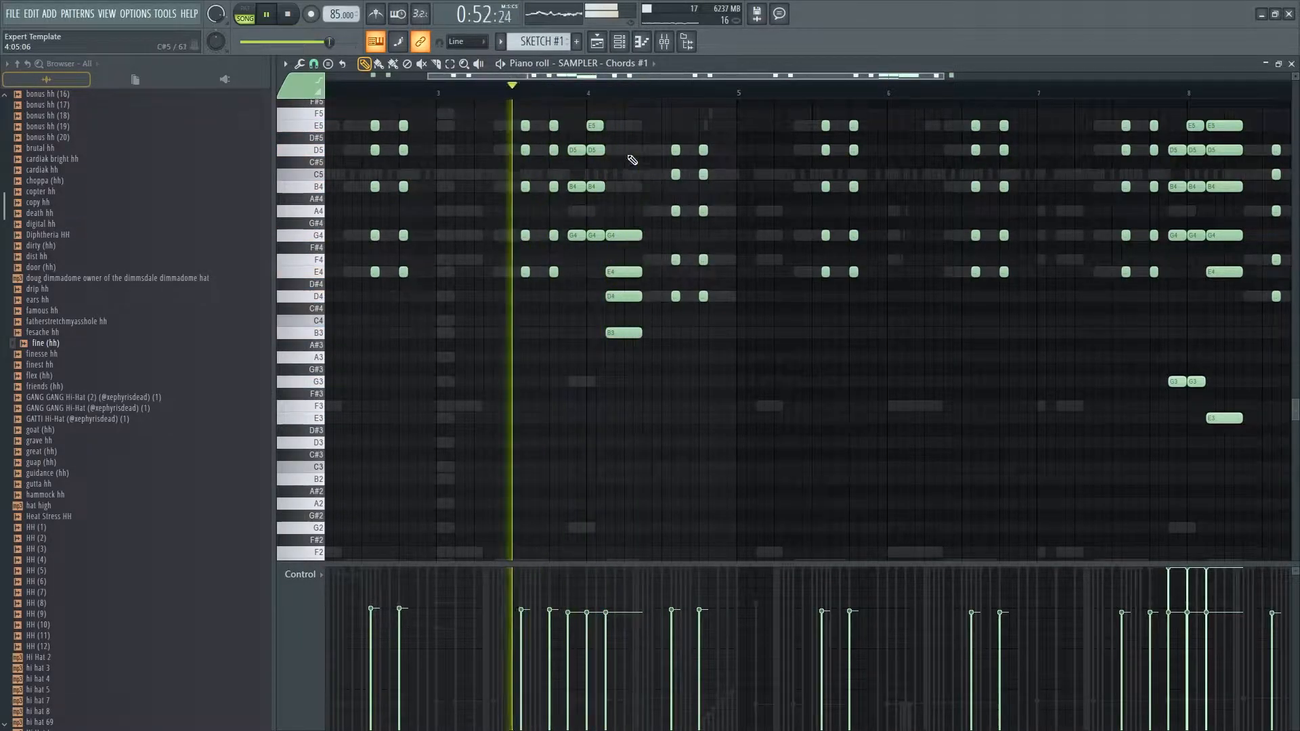
- Rebuild the long chord in bar 4 as two-step E4, G4 and B4 notes with a four-step G5 on top, and play it
scroll(627, 337, up, 3)
click(608, 382)
drag(613, 321, 616, 452)
key(space)
scroll(623, 285, up, 5)
key(space)
click(618, 308)
key(space)
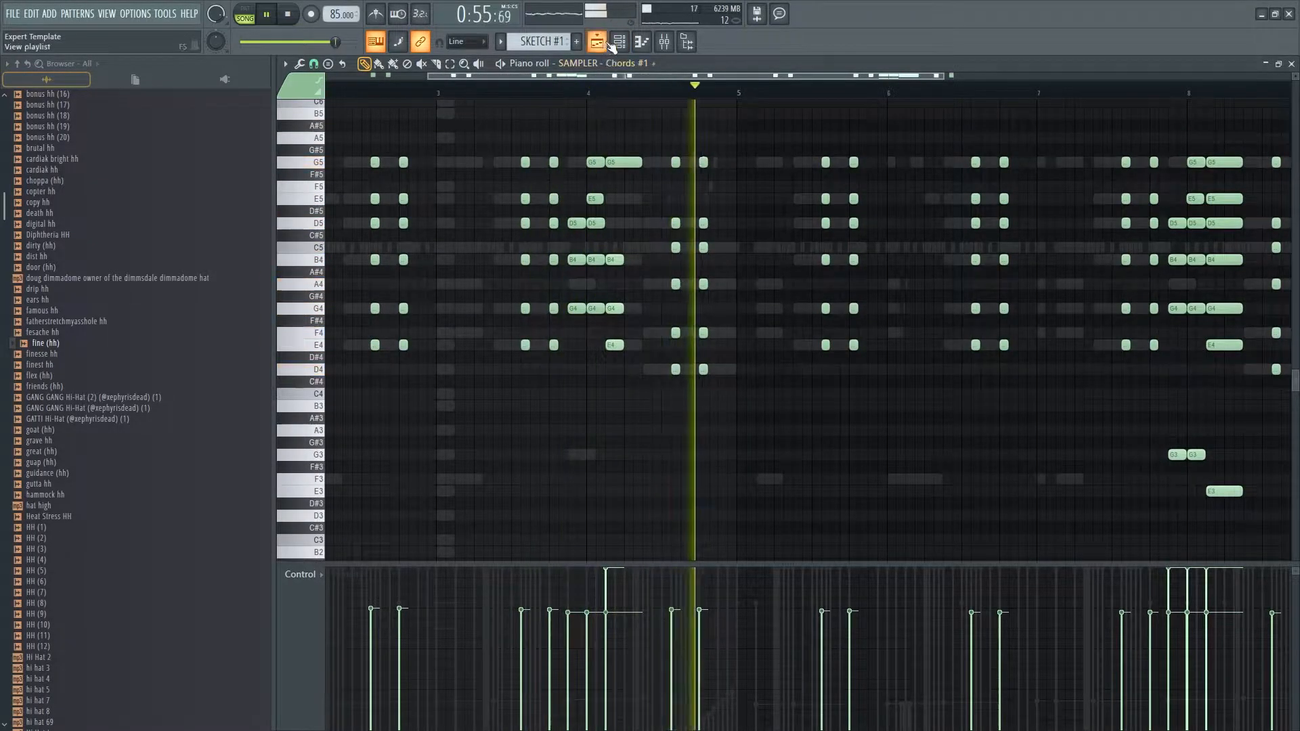
- Examine the articulation list and its key switches in the Brass Ensemble instrument of SAMPLER - Chords #1
key(F6)
click(395, 323)
key(space)
key(F7)
click(619, 42)
click(415, 324)
key(space)
key(F7)
scroll(699, 308, down, 7)
key(space)
scroll(481, 241, up, 4)
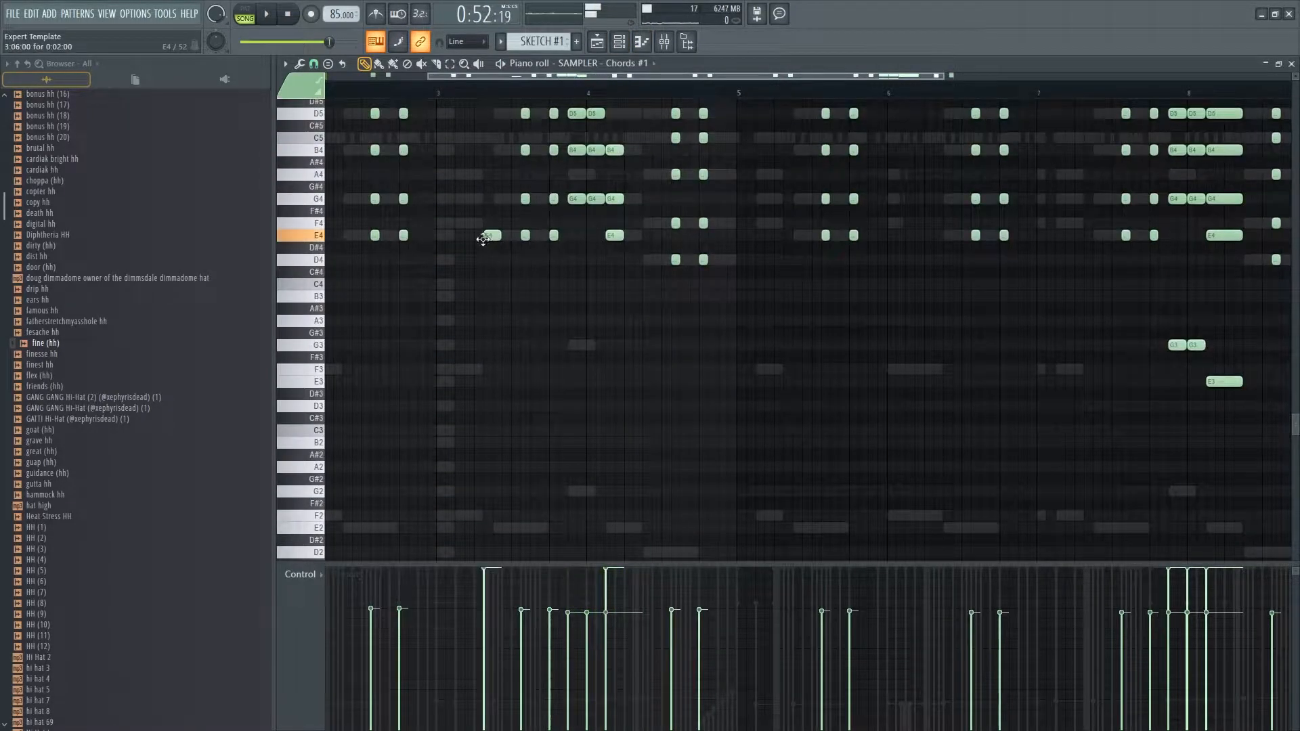
click(619, 42)
click(411, 327)
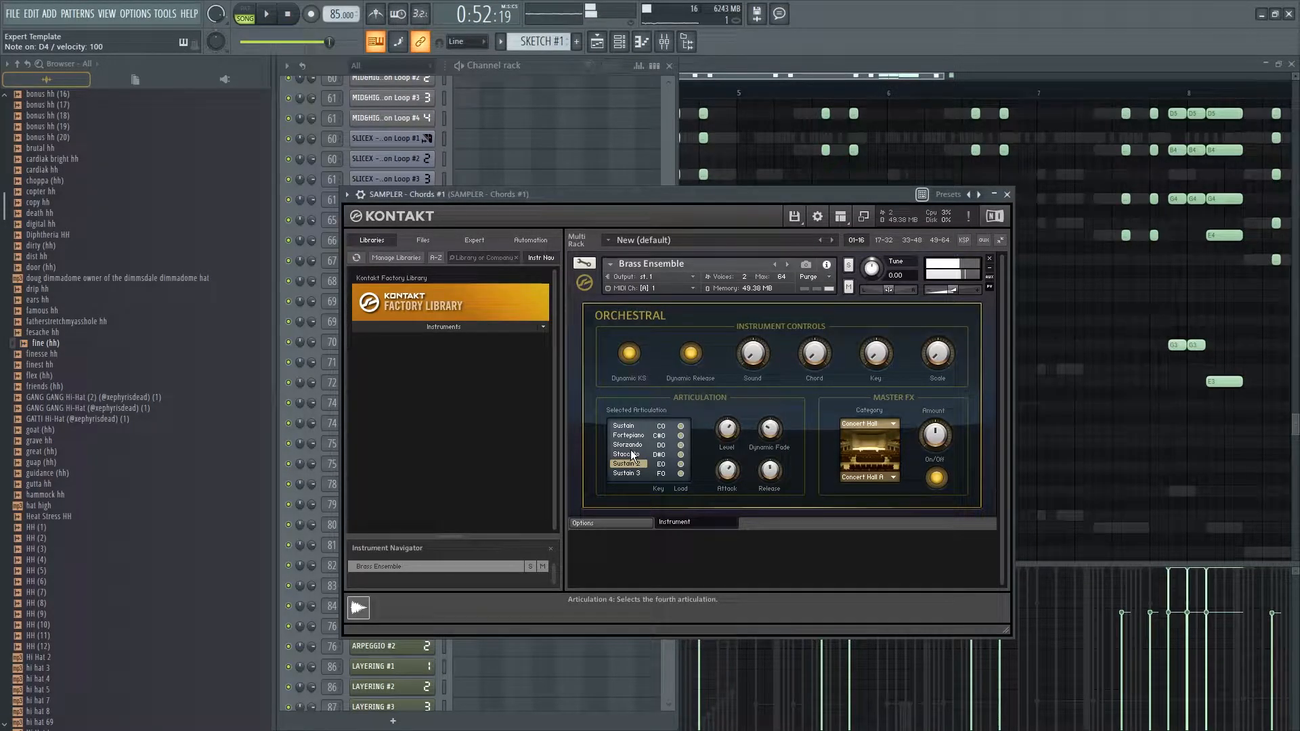
key(F7)
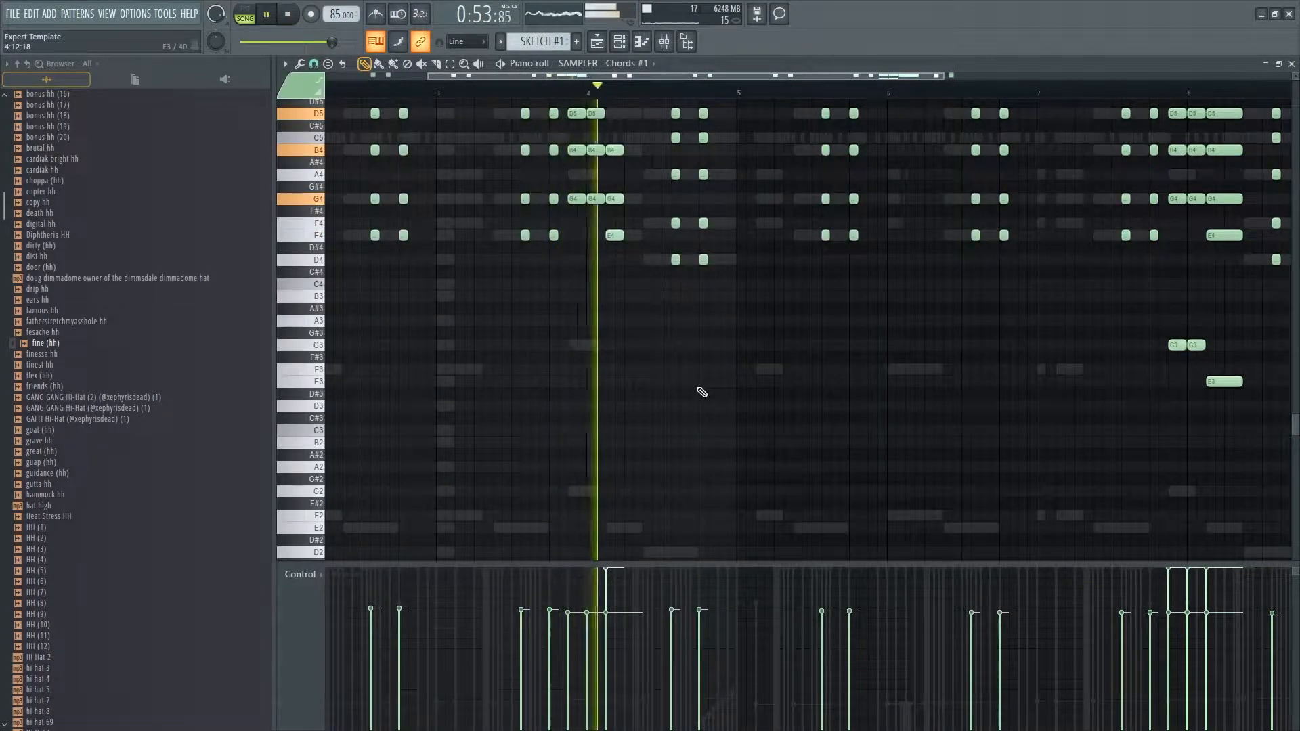
- Lower the four-step top note of the chord in bar 4 to D5 and play the part
scroll(702, 392, up, 3)
key(space)
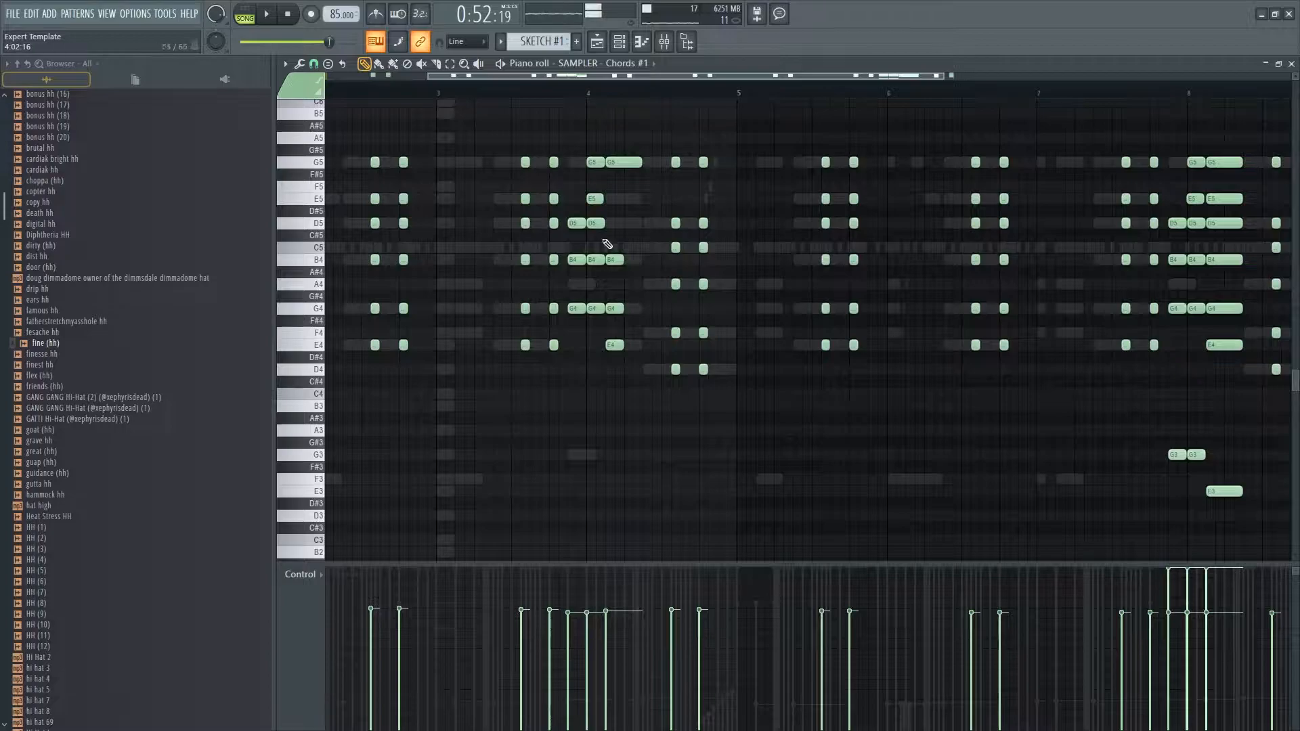
drag(618, 175, 619, 221)
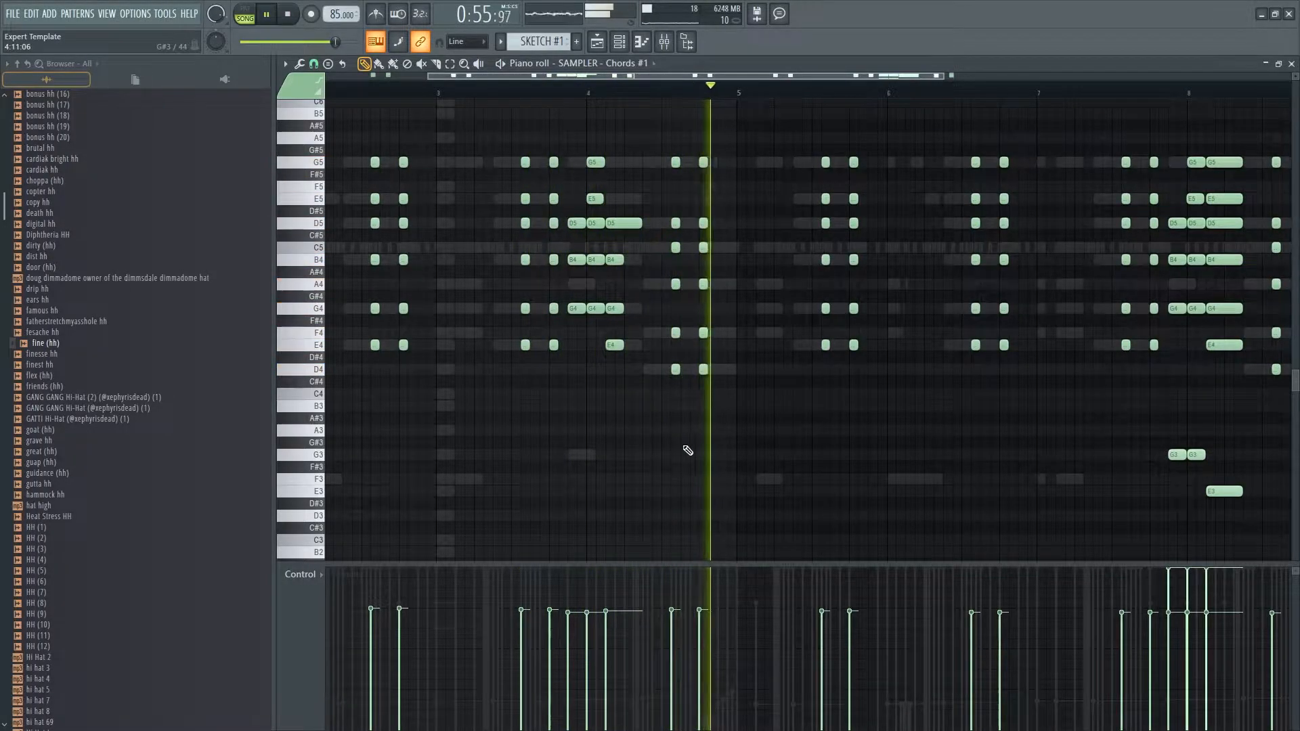
key(space)
- Replace the chord phrase around the start of bar 8 with a copy of the revised phrase from bar 4
scroll(847, 475, down, 3)
drag(916, 494, 887, 155)
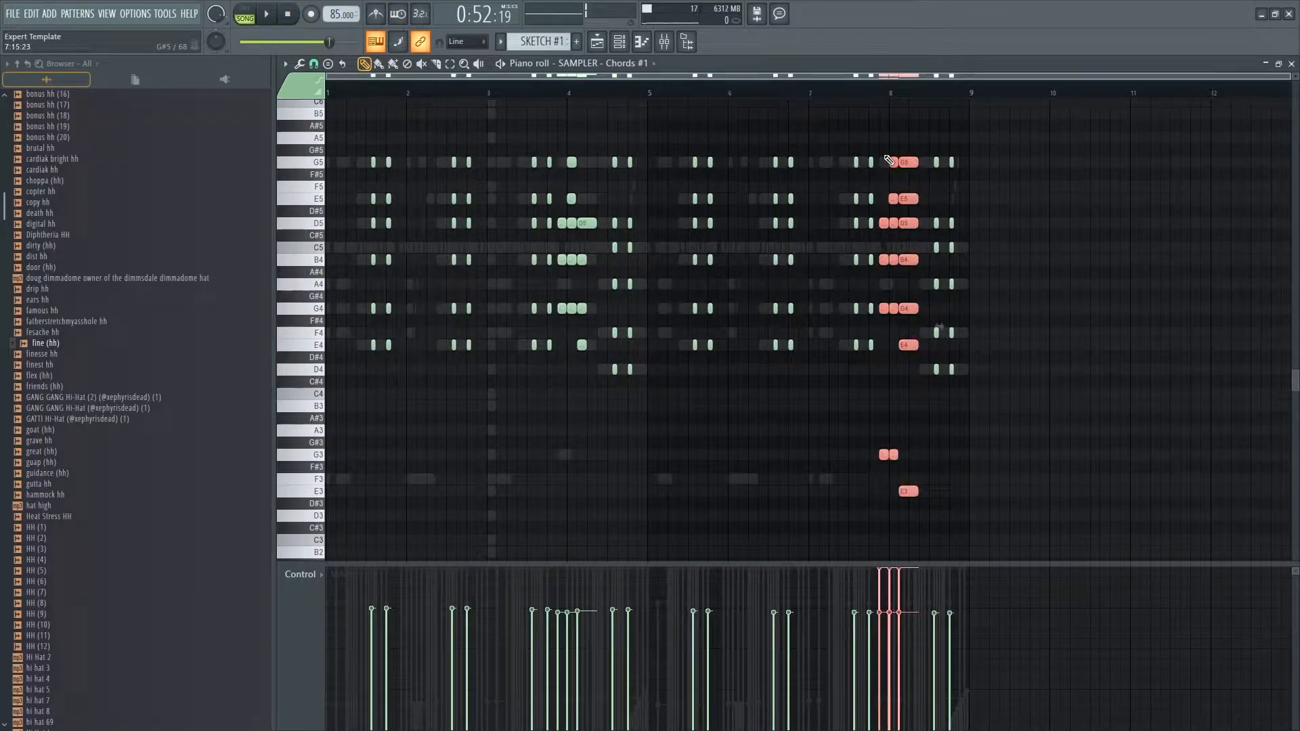
key(Delete)
key(space)
drag(590, 383, 559, 157)
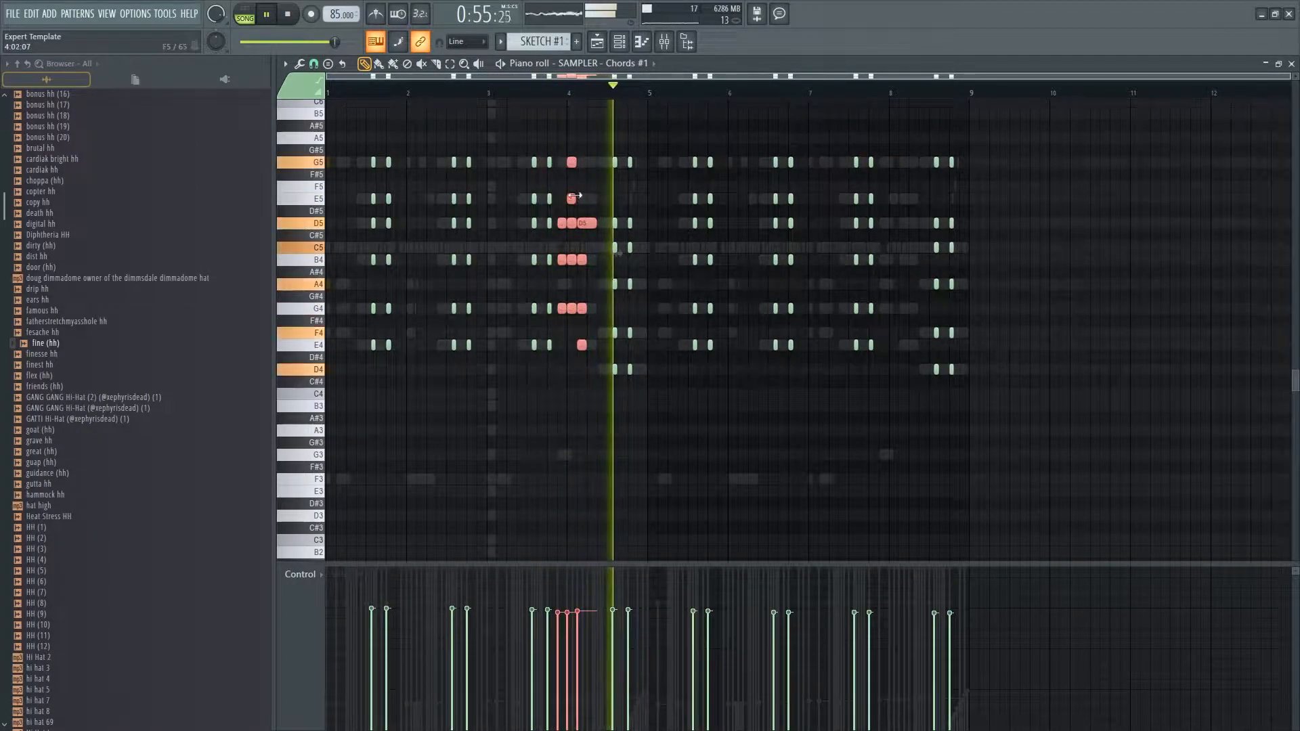
key(space)
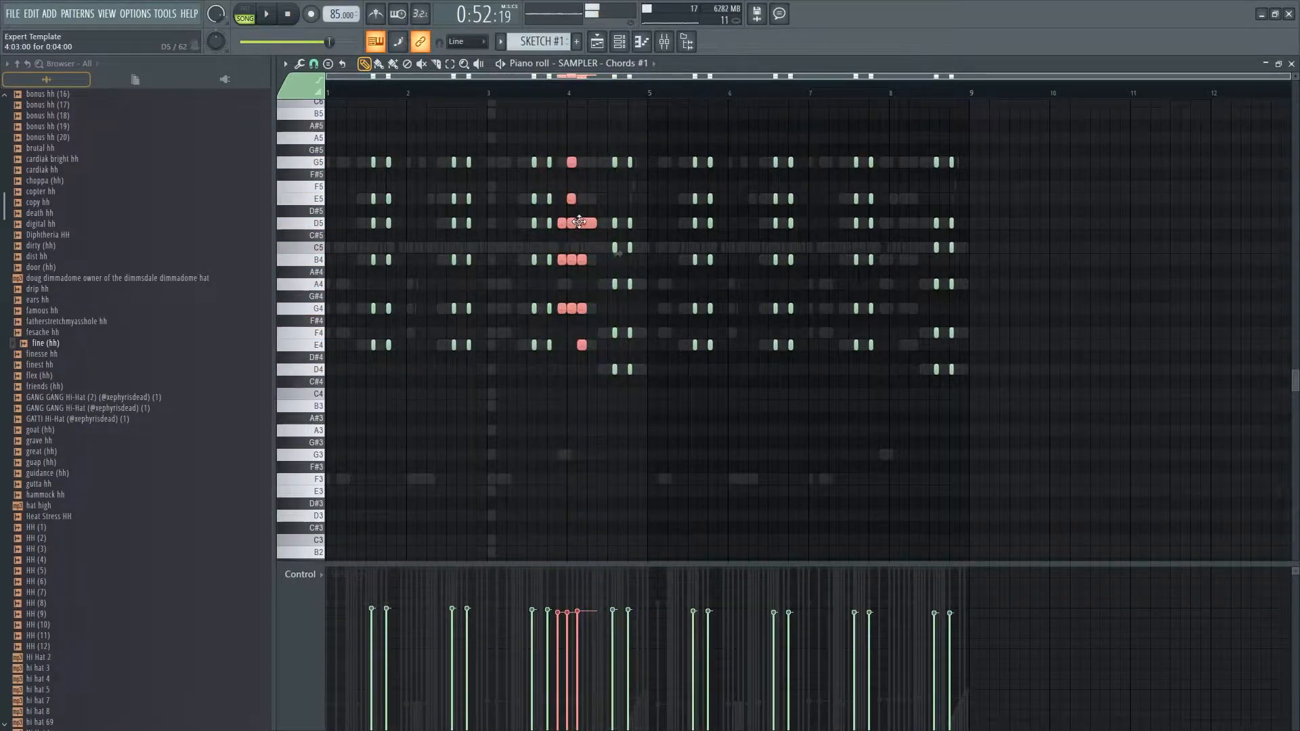
drag(850, 222, 907, 220)
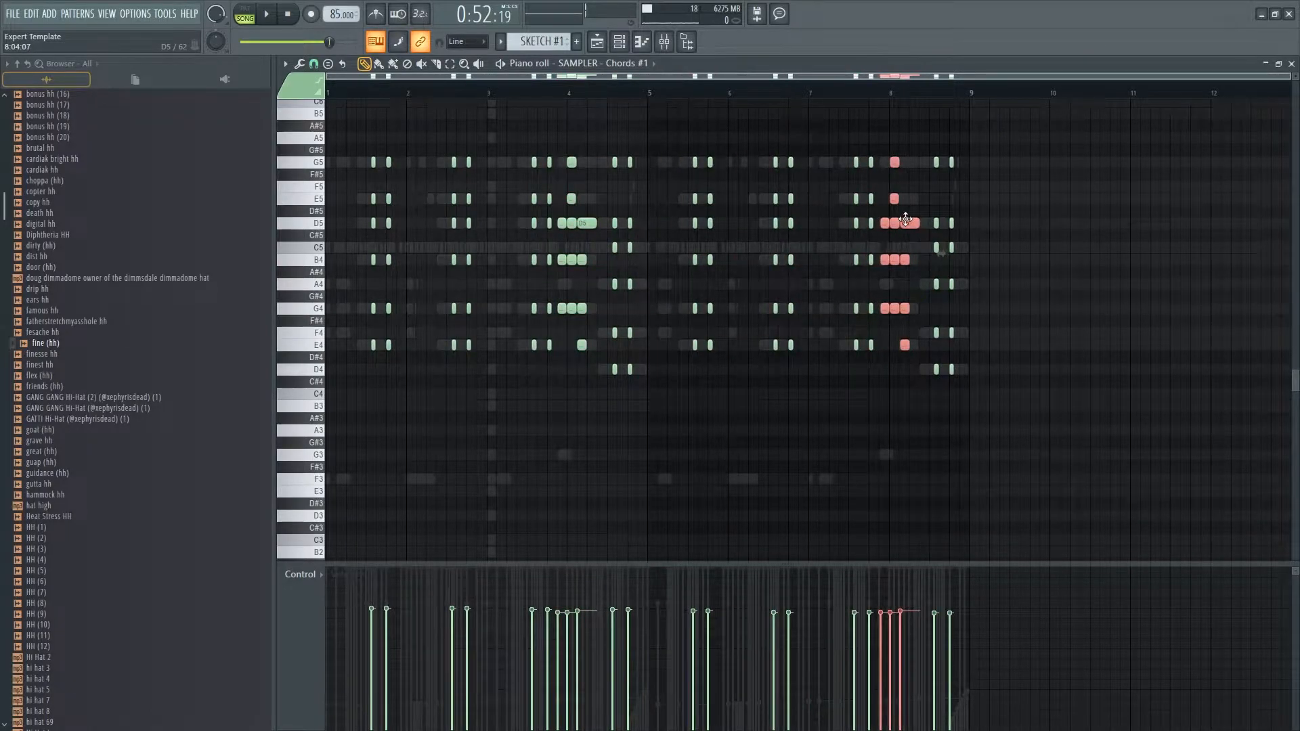
- Copy the last chord of the bar 4 and bar 8 phrases into the cloned SAMPLER - Chords channel, shifted to each bar's last beat
scroll(905, 219, up, 4)
scroll(880, 250, right, 2)
scroll(870, 255, down, 3)
drag(463, 375, 465, 222)
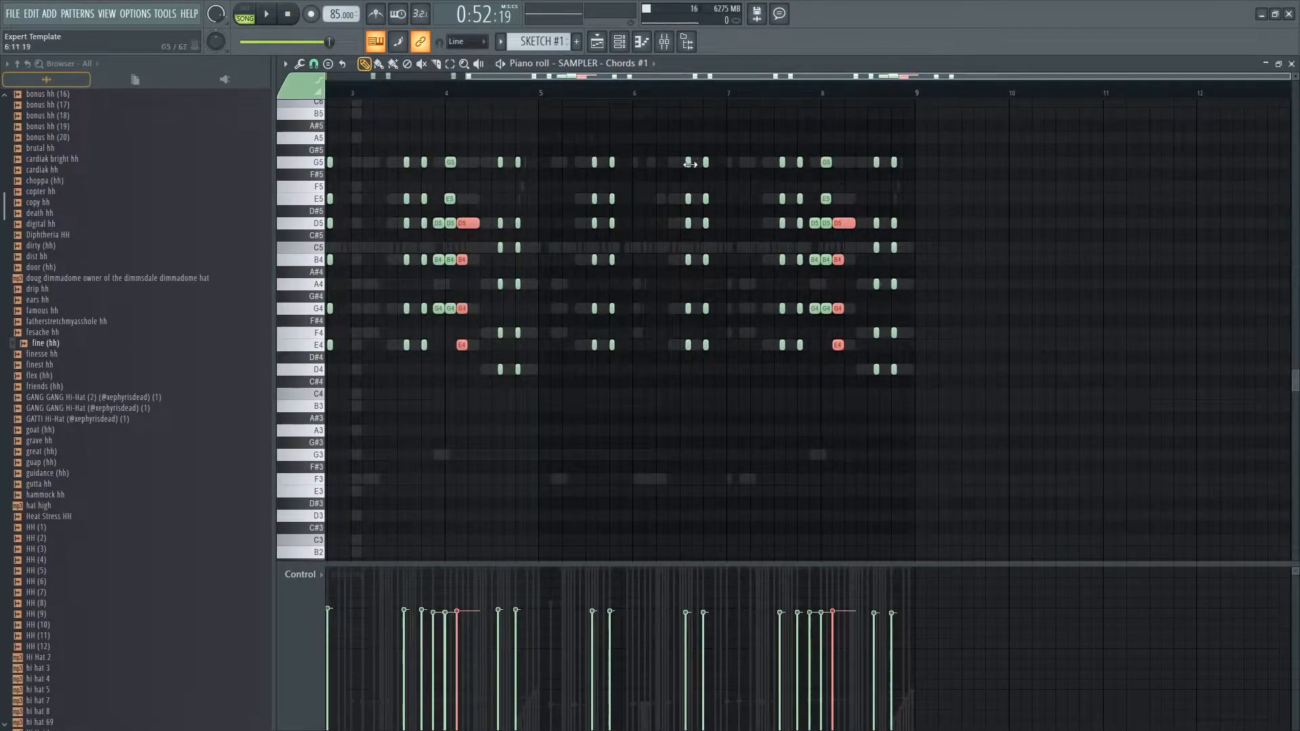
scroll(606, 66, down, 1)
click(603, 66)
click(587, 298)
drag(367, 260, 458, 261)
key(space)
scroll(450, 271, up, 5)
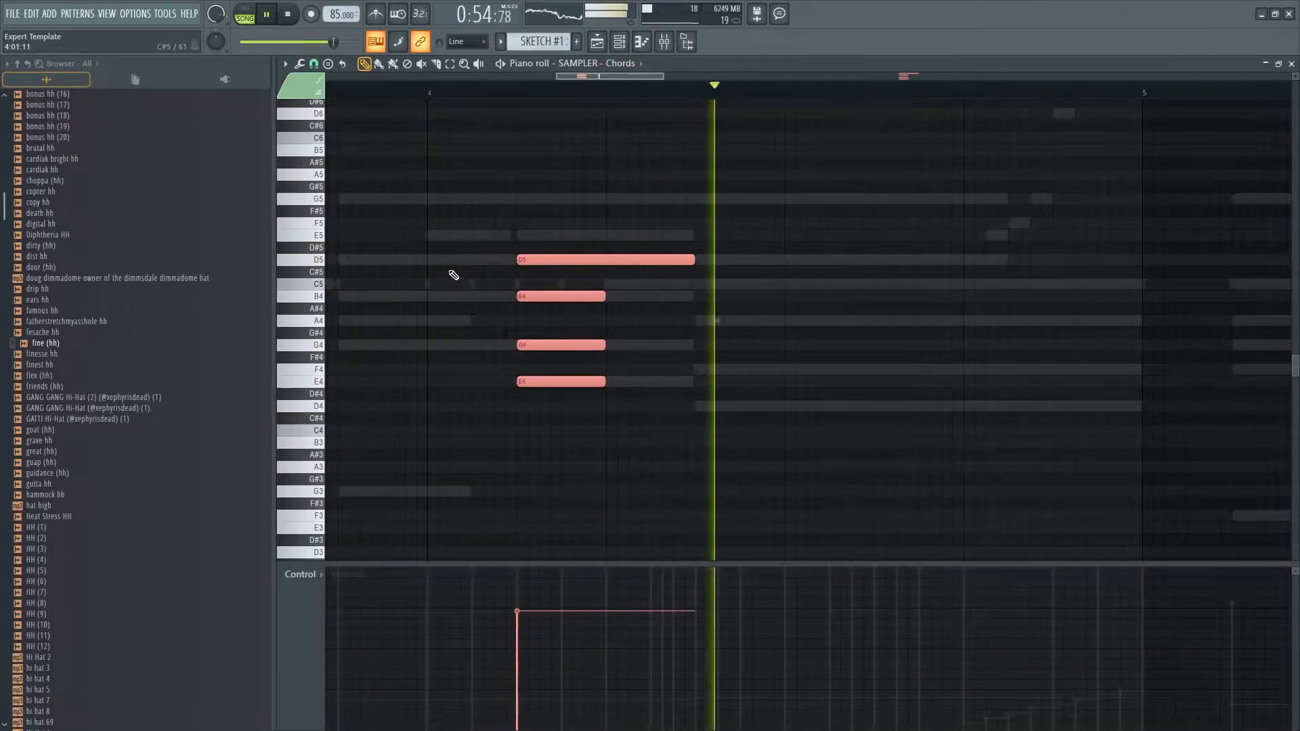
scroll(453, 274, down, 2)
drag(539, 270, 778, 266)
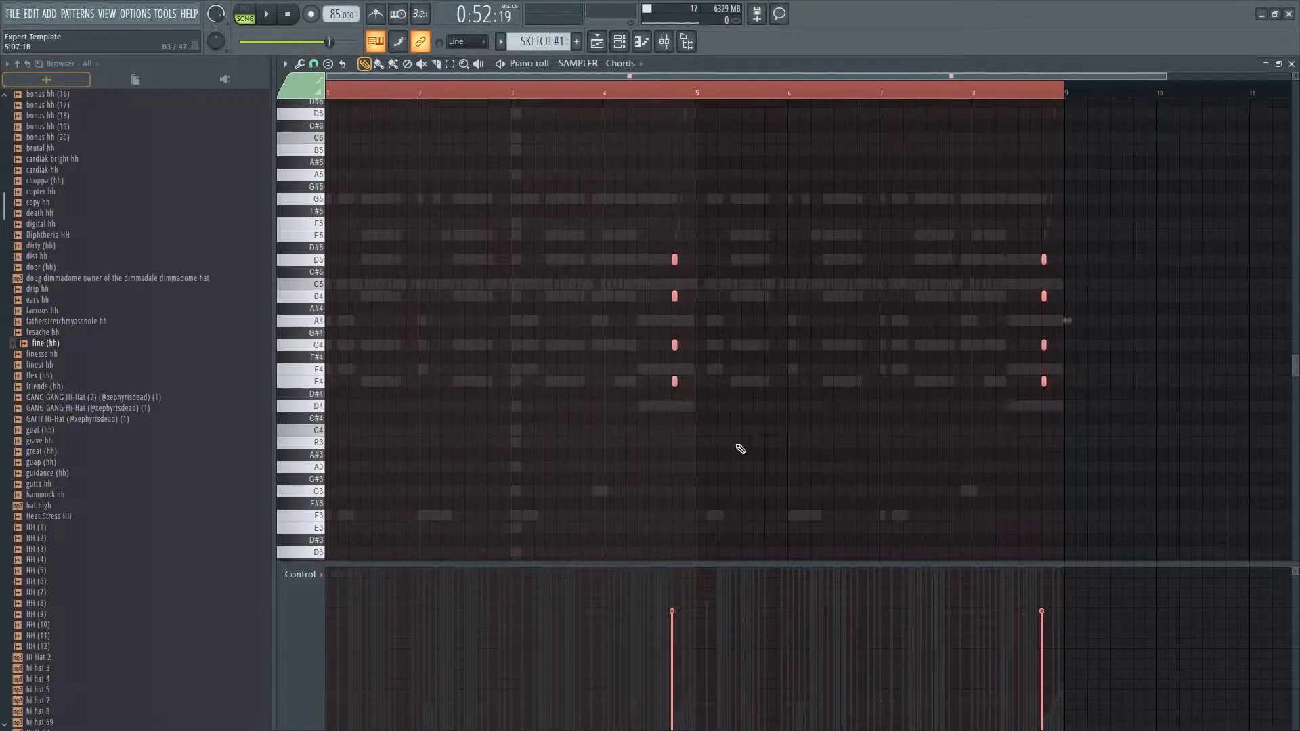
- Lengthen all the chord notes in SAMPLER - Chords to about three beats, transpose them up one octave and play them
scroll(660, 226, up, 3)
key(ctrl+a)
drag(677, 259, 745, 261)
key(ctrl+d)
key(space)
- Try reducing the chord at the end of bar 4 to its E5 note alone and listen to it
right_click(707, 344)
right_click(707, 296)
right_click(710, 259)
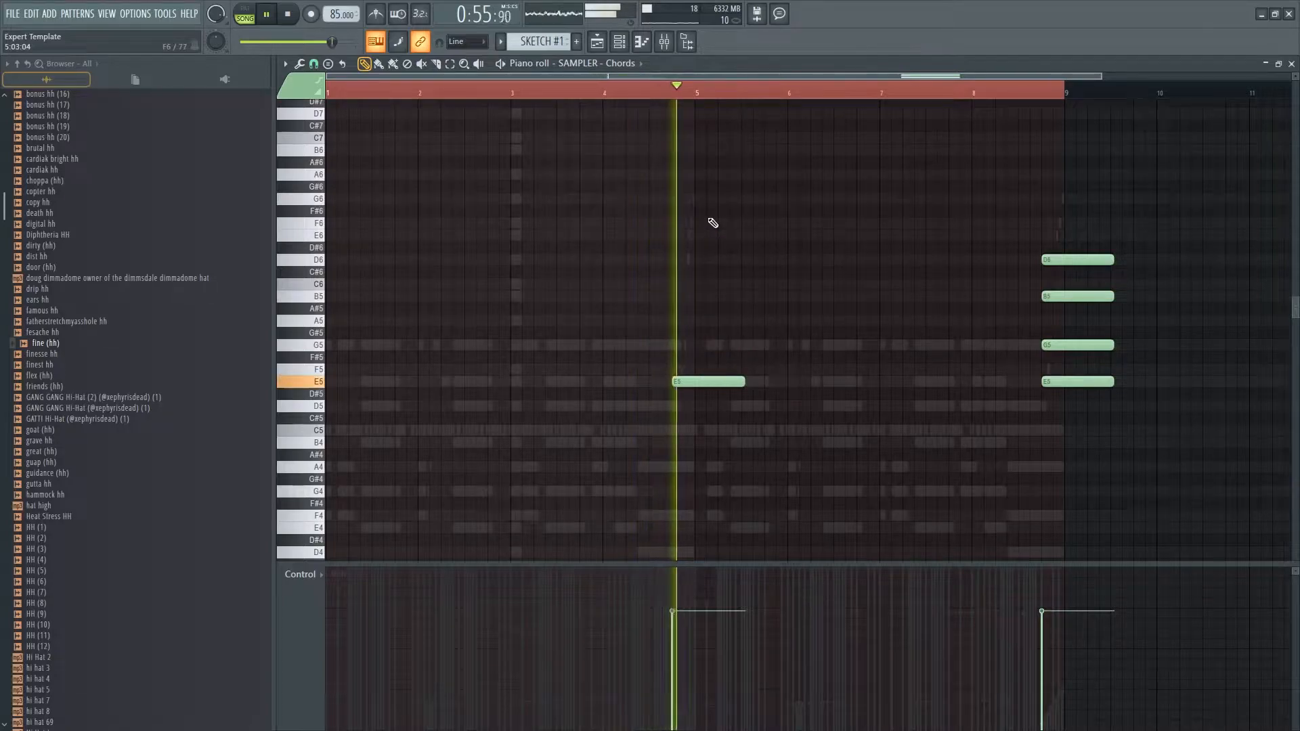
key(space)
- Delete the E5, B5 and D6 notes from the chords at the ends of bars 4 and 8, keeping only G5
right_click(707, 380)
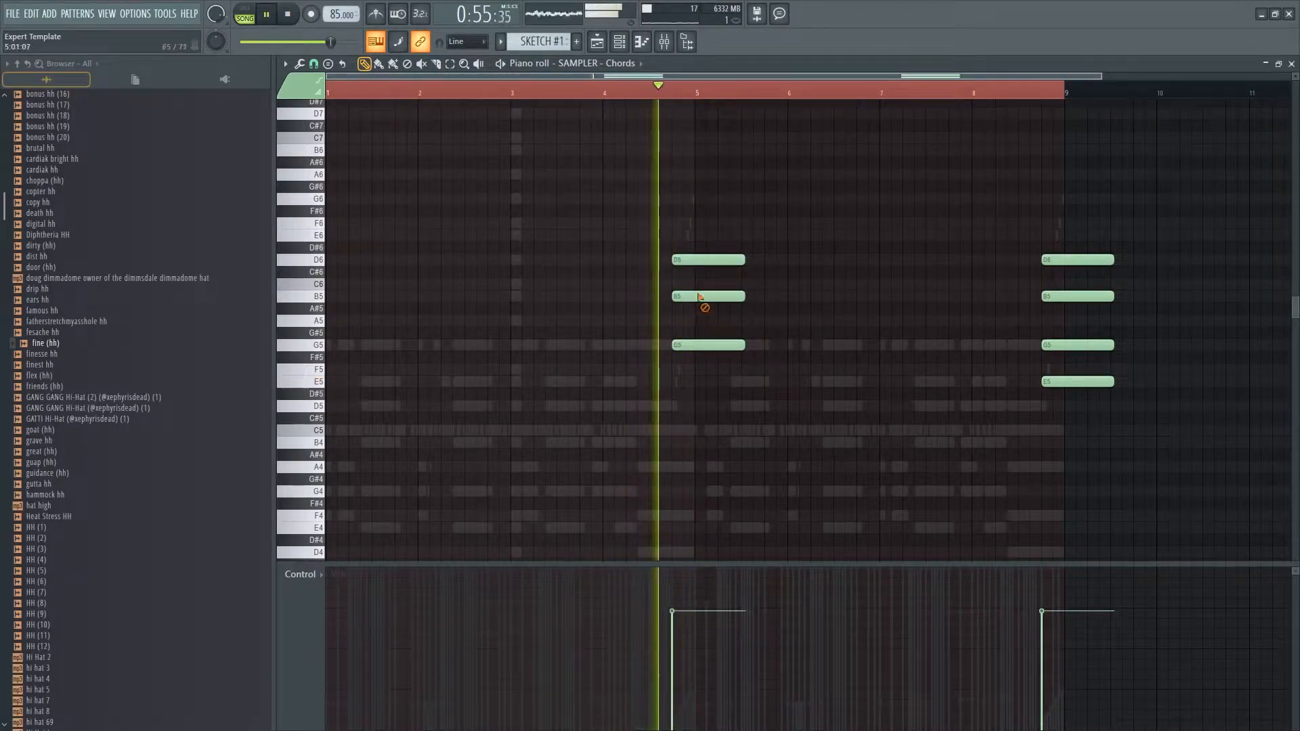
right_click(708, 295)
right_click(707, 259)
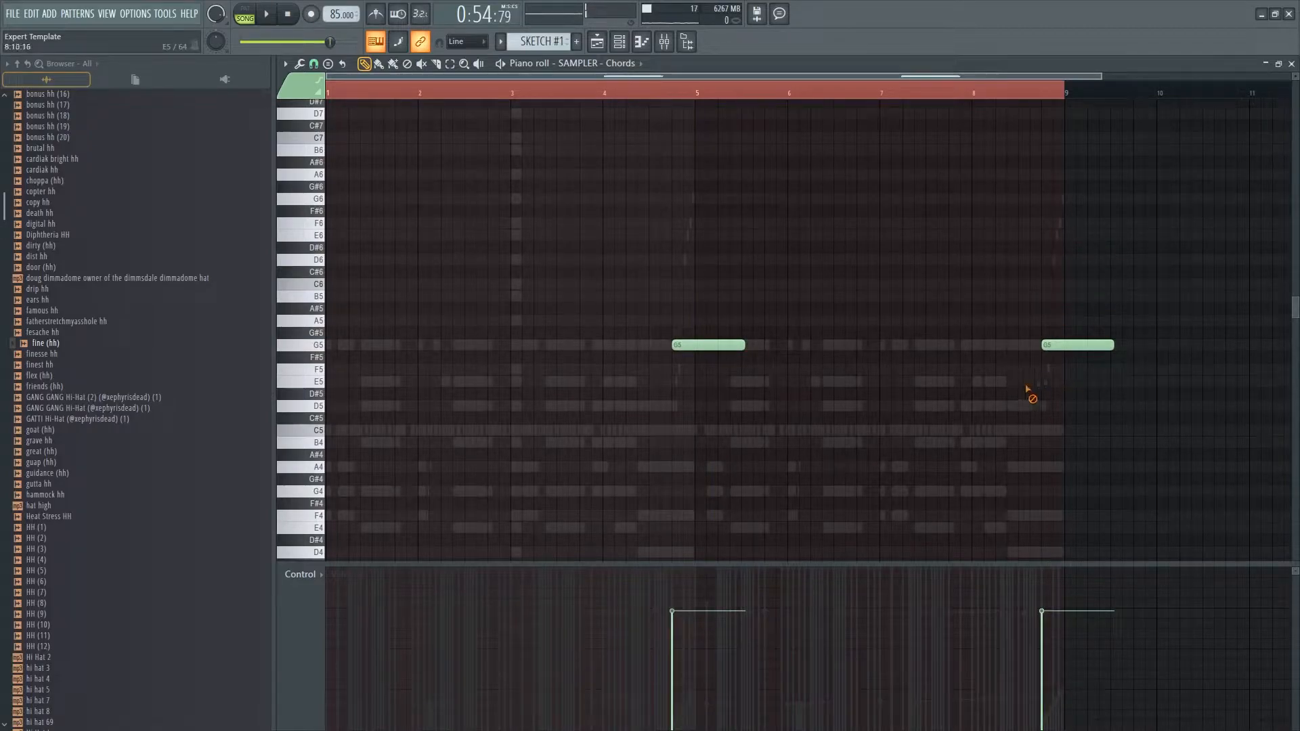
key(space)
- Shorten the two G5 notes so they end exactly at the start of bars 5 and 9
drag(745, 346, 693, 352)
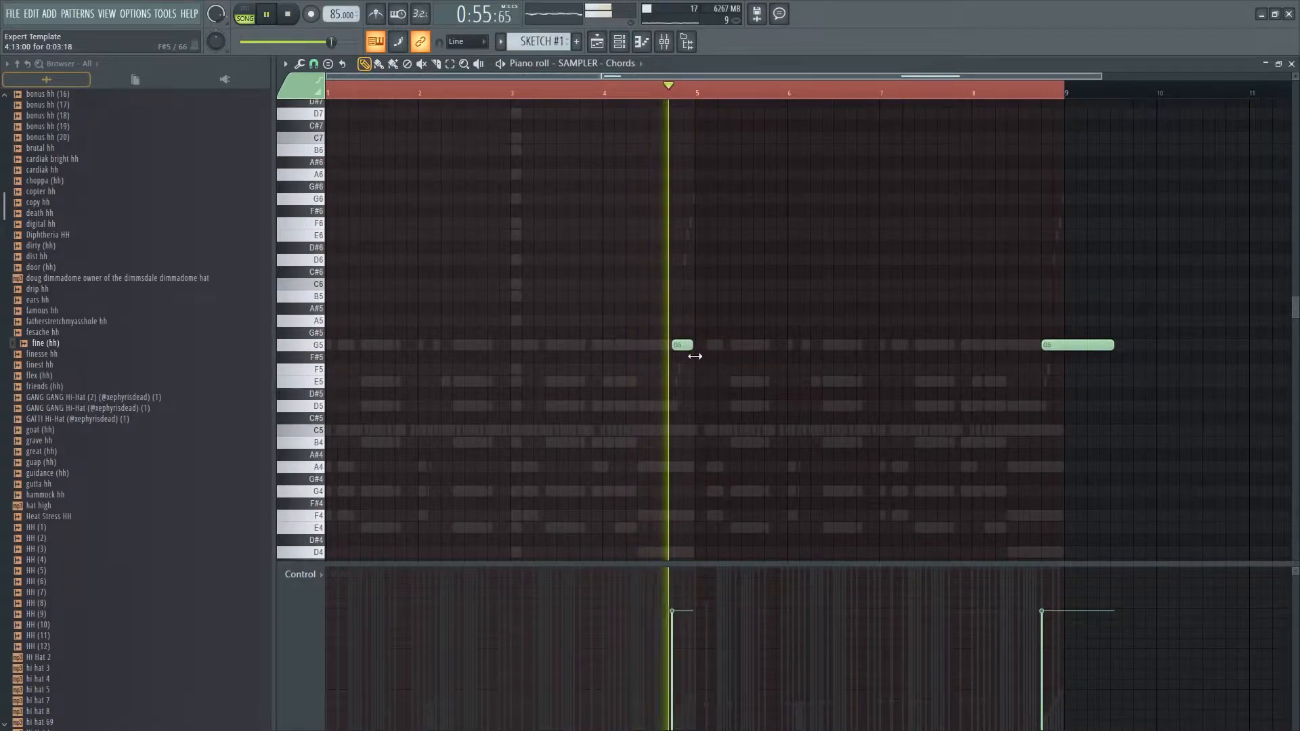
ctrl+scroll(697, 357, up, 4)
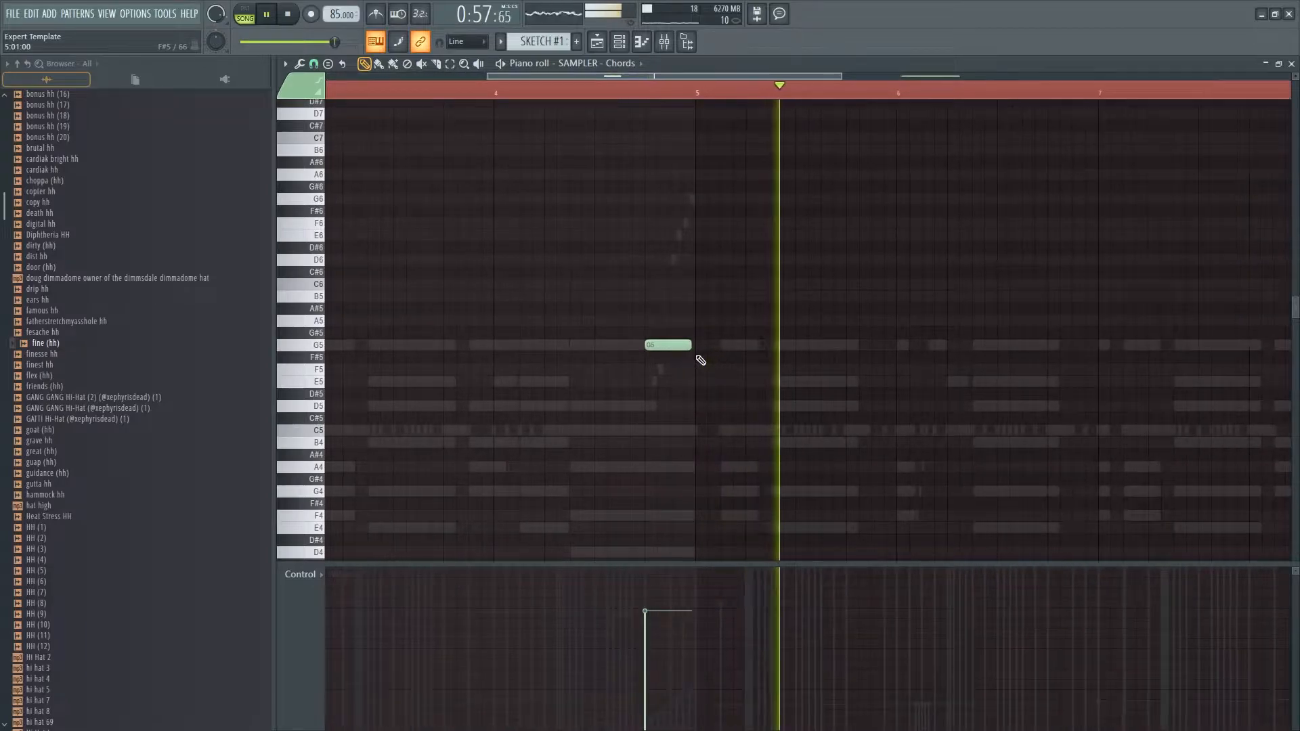
ctrl+scroll(751, 366, down, 5)
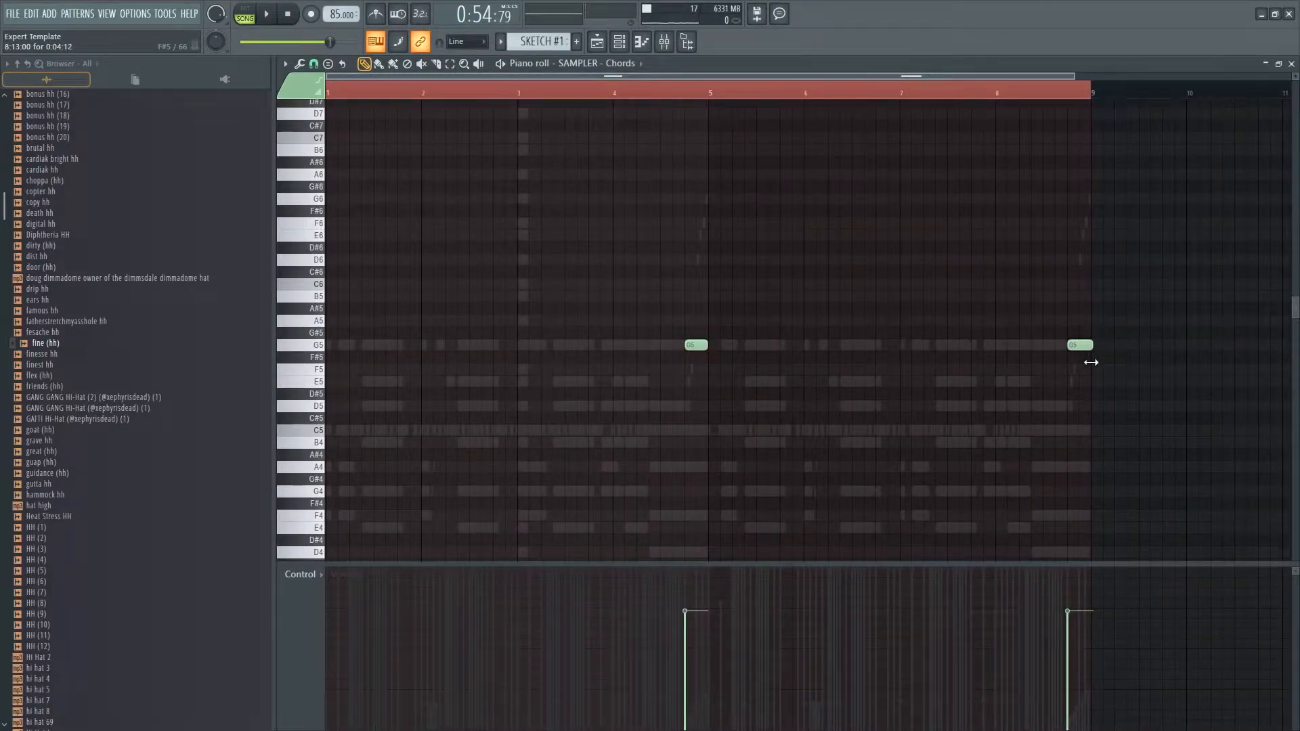
ctrl+scroll(1103, 375, up, 4)
ctrl+scroll(1087, 378, down, 4)
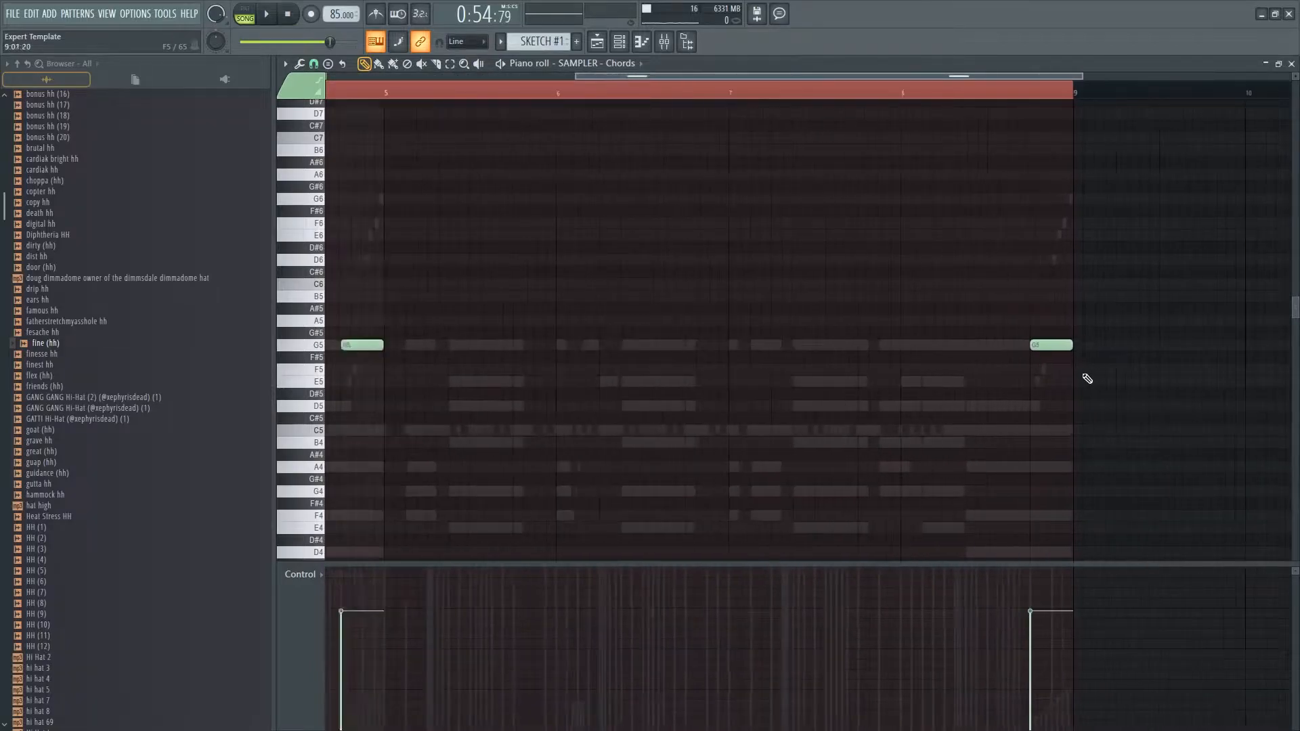
- Return to the playlist, select the time range of the SKETCH #1 clip from bar 17 to bar 25 and play it
click(1290, 64)
click(1046, 249)
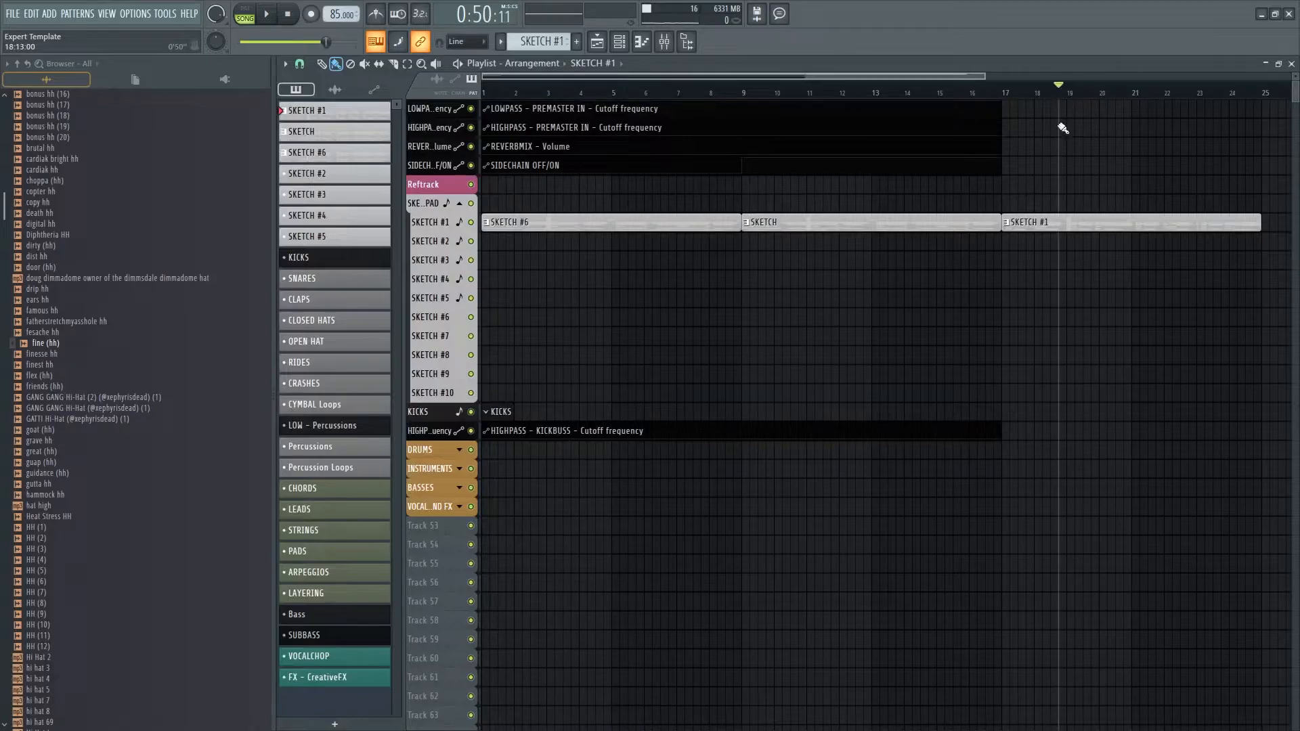
drag(1014, 100, 1264, 103)
key(space)
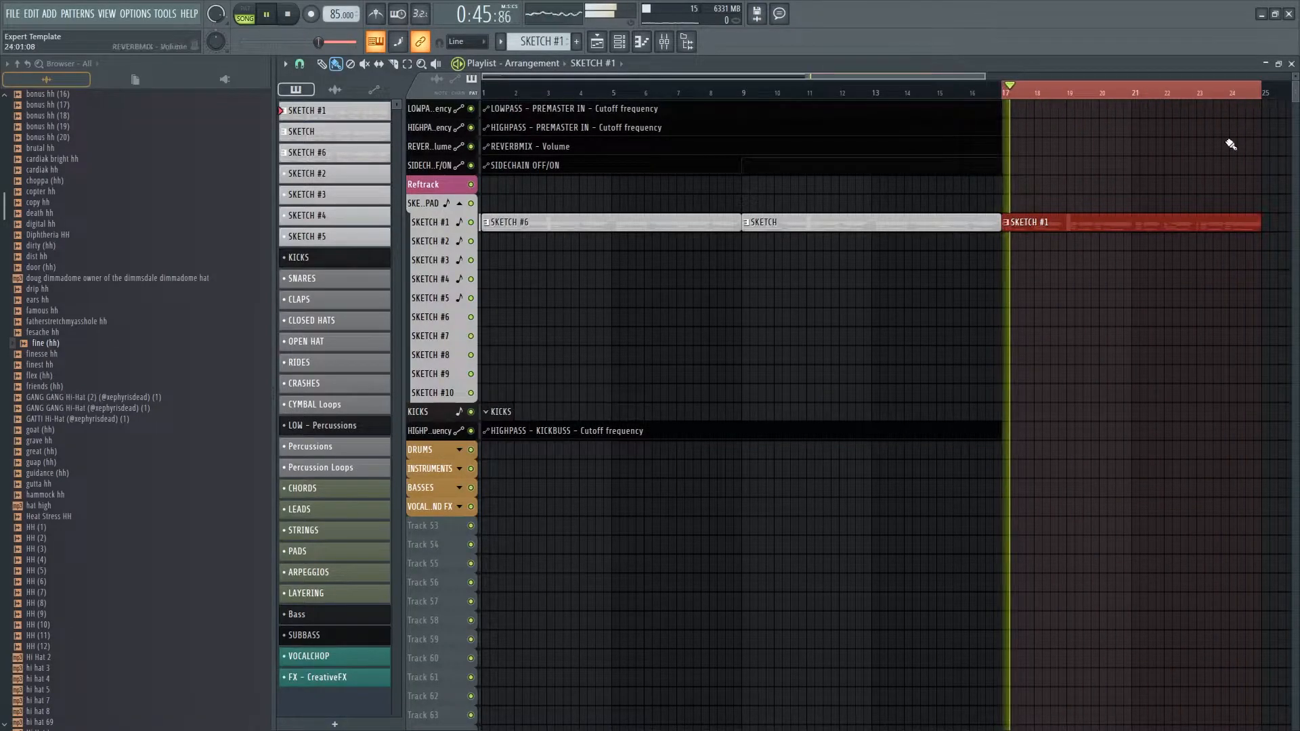
- Delete the SKETCH #6 and SKETCH clips from the playlist, keeping only the SKETCH #1 clip at bar 17
ctrl+scroll(1163, 166, down, 1)
right_click(825, 222)
right_click(596, 223)
ctrl+scroll(806, 225, down, 1)
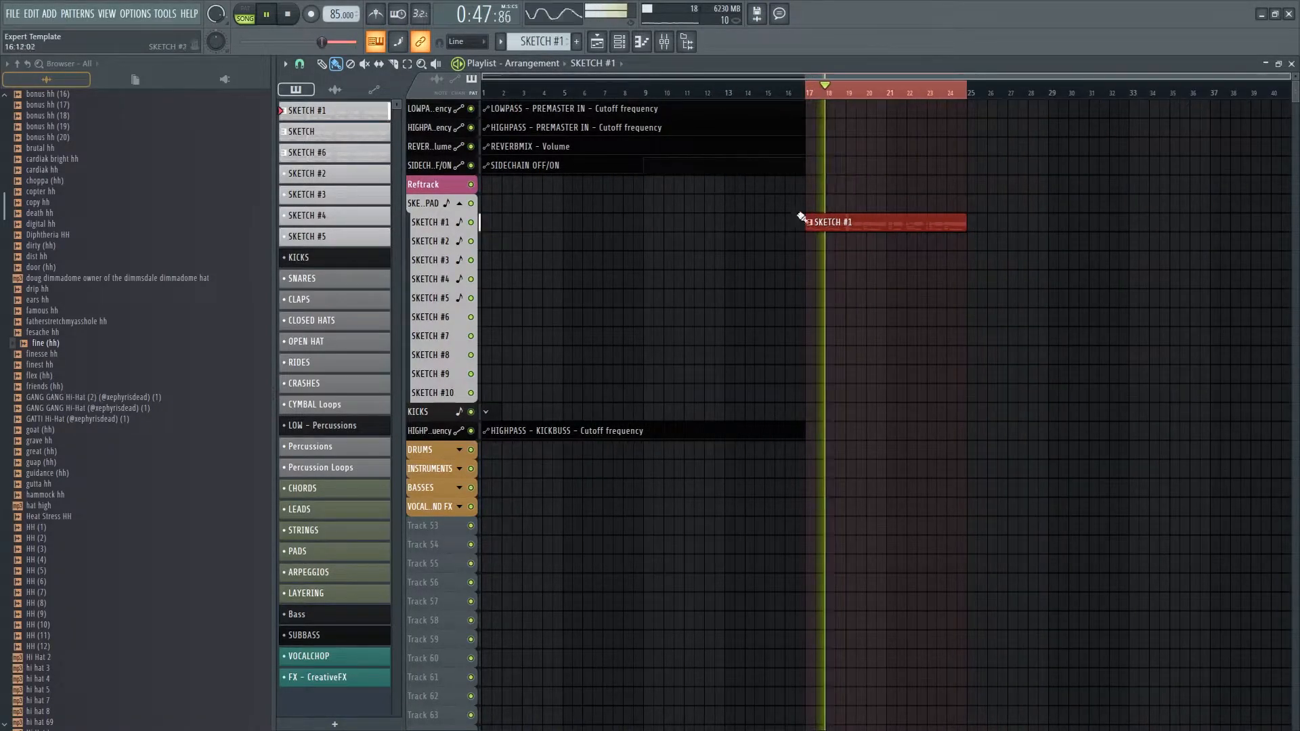
- Look through the channel rack from the chord channels up to the kicks during playback, and collapse the Hi Hats sample folder
click(635, 49)
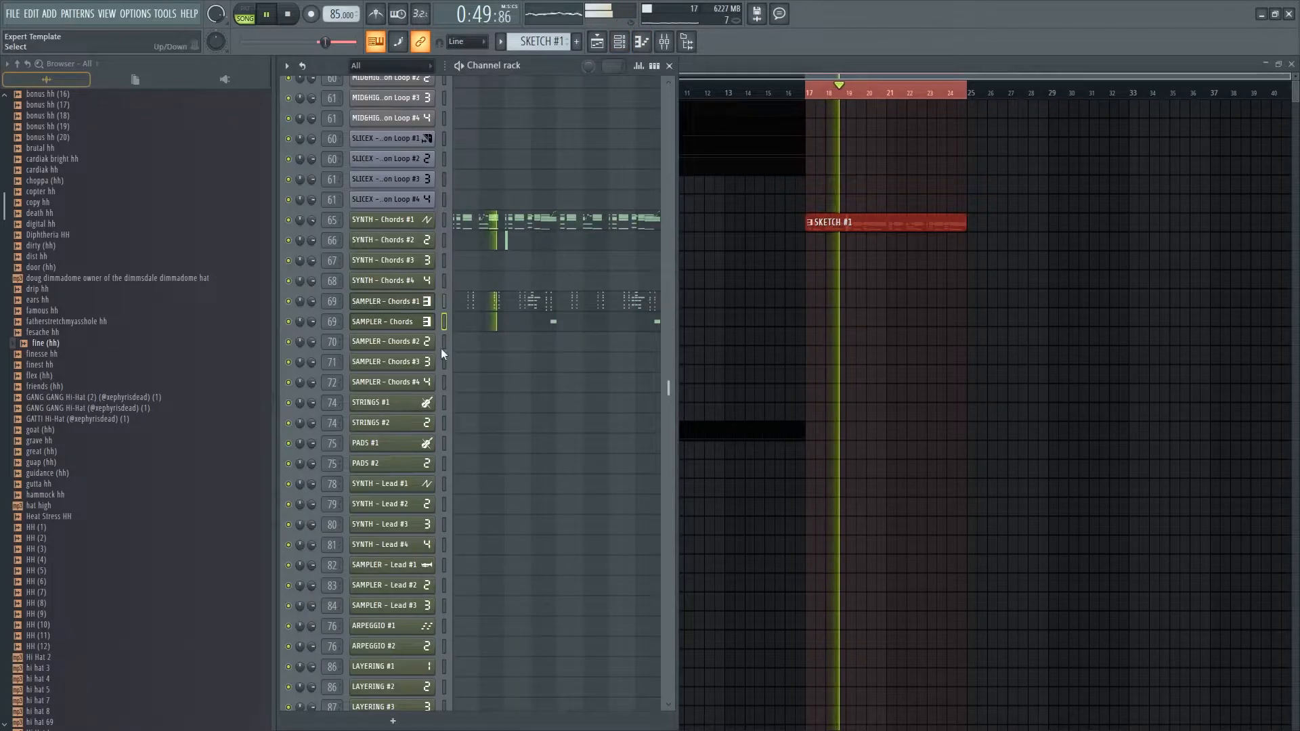
scroll(440, 348, down, 10)
scroll(380, 341, up, 10)
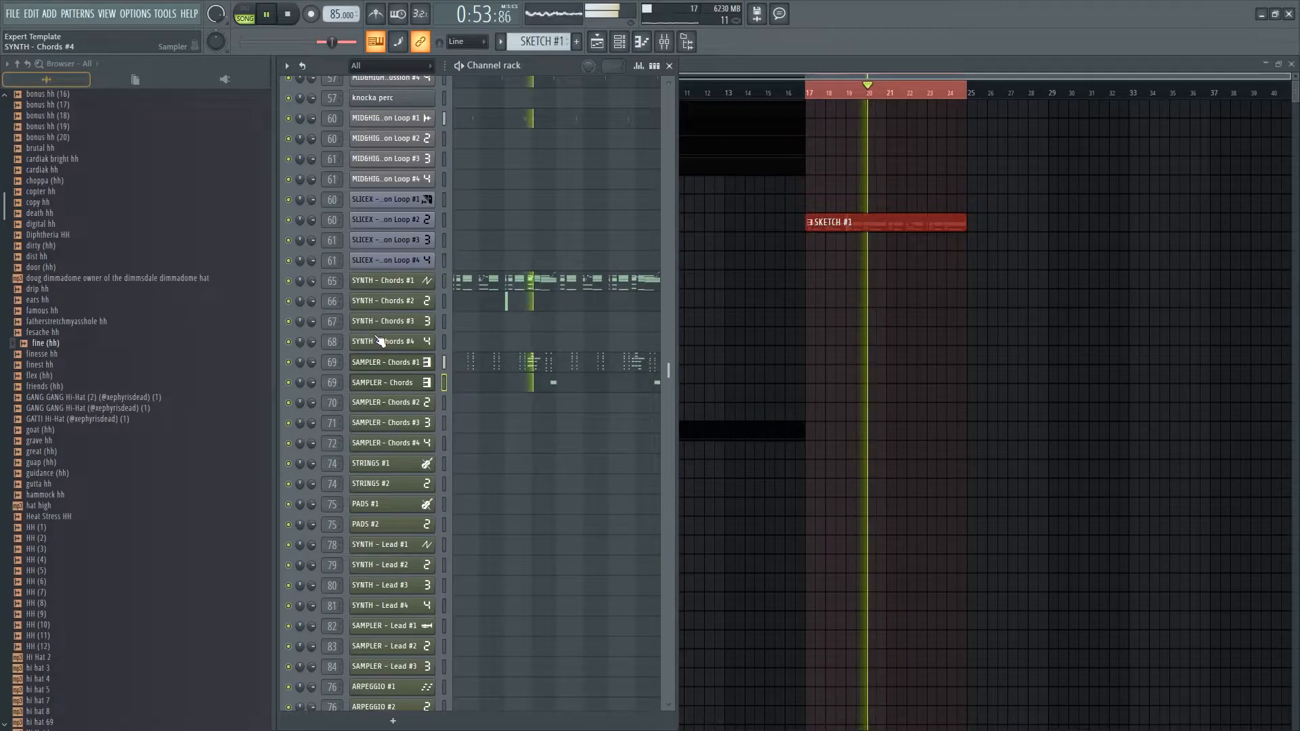
scroll(380, 340, up, 4)
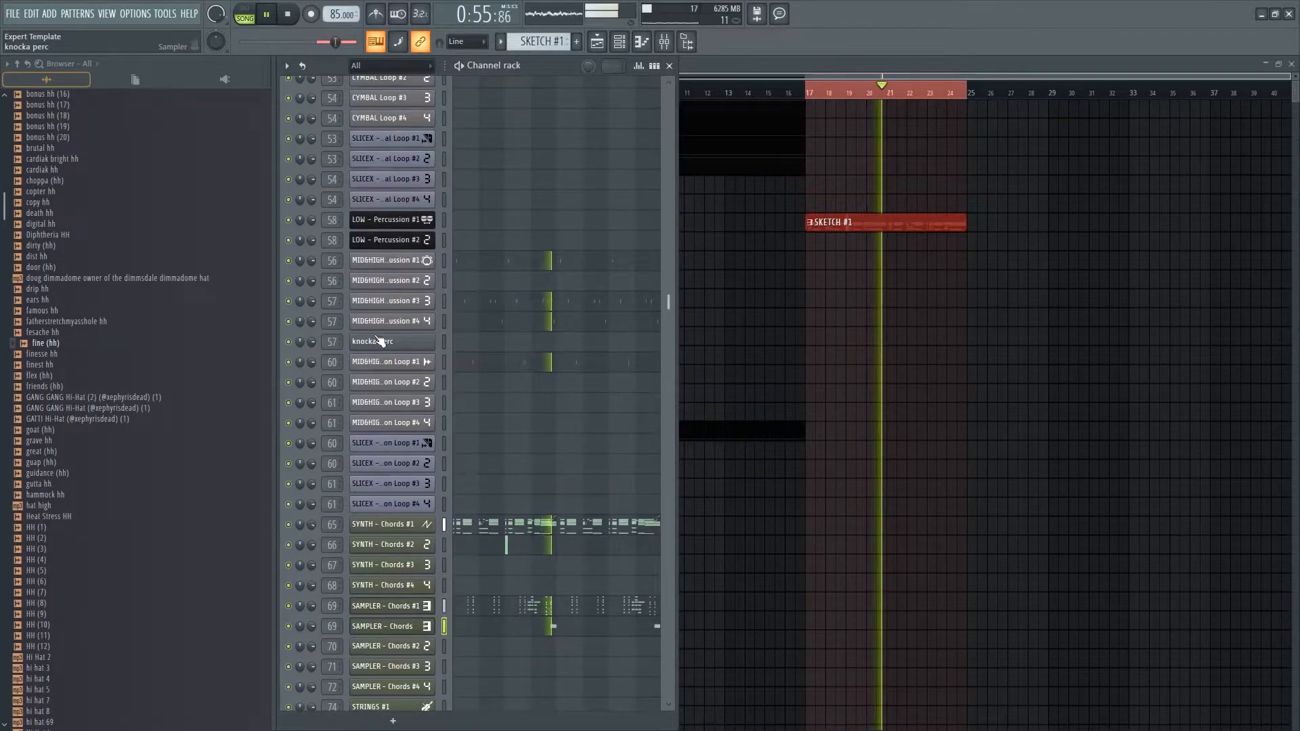
scroll(380, 341, up, 6)
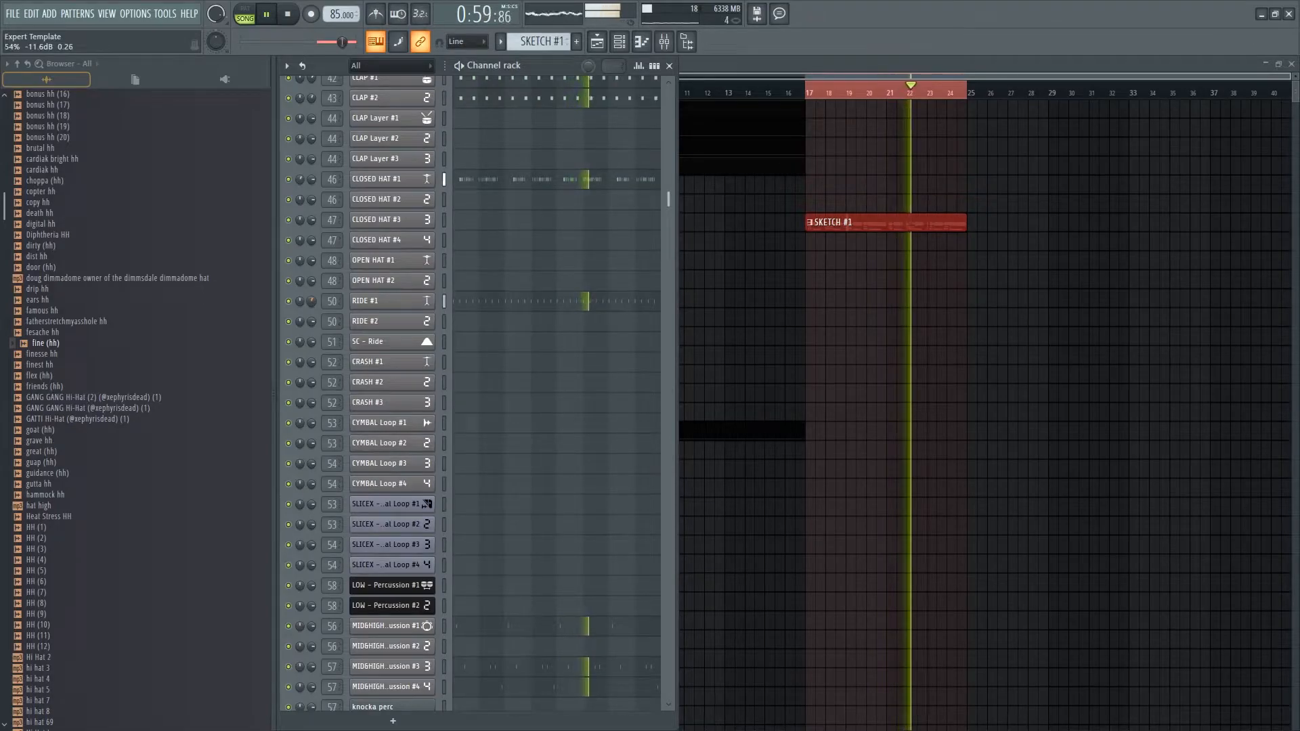
scroll(464, 339, up, 6)
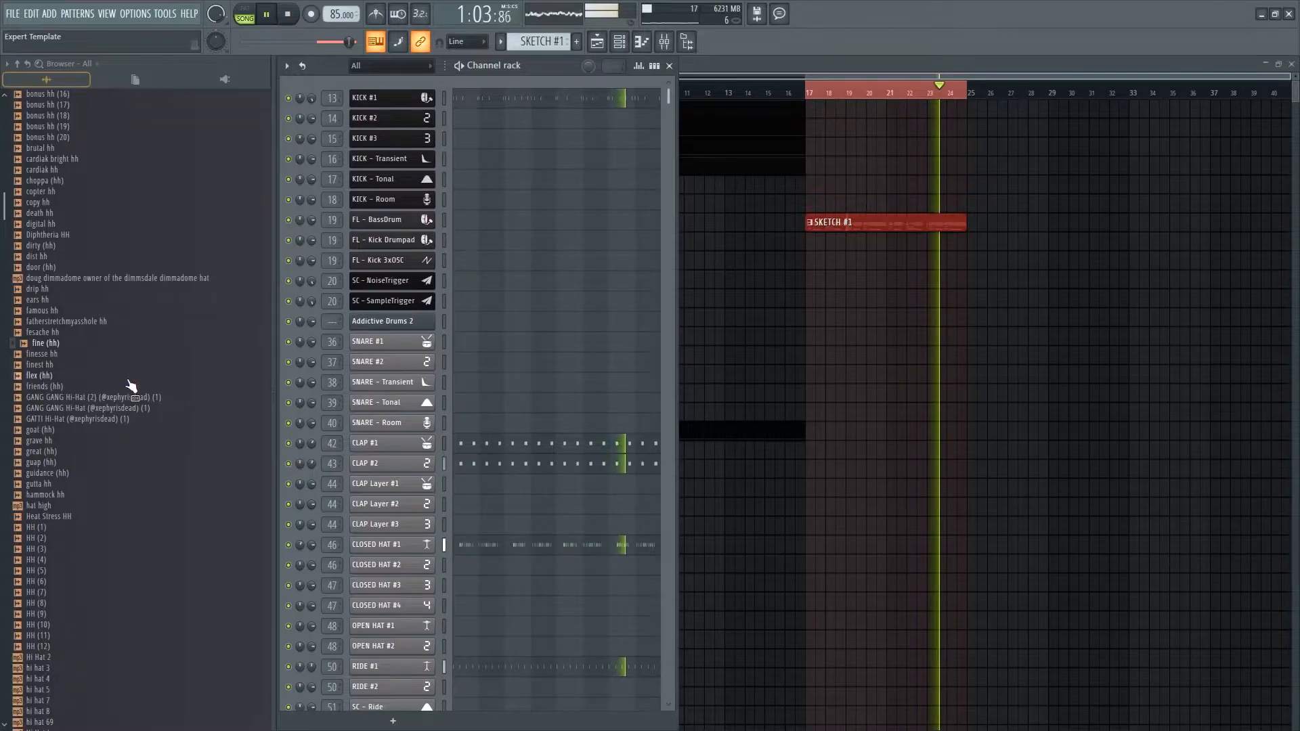
scroll(139, 371, up, 10)
click(122, 354)
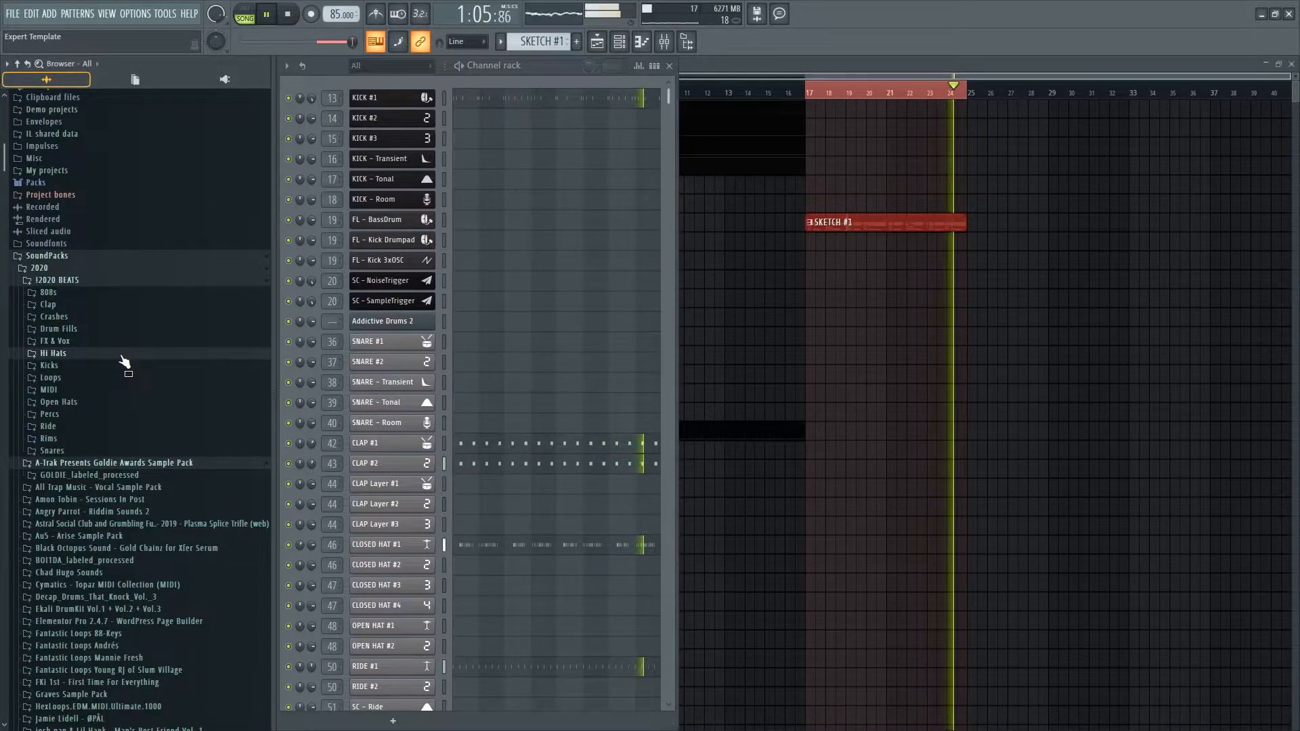
key(space)
scroll(513, 493, down, 15)
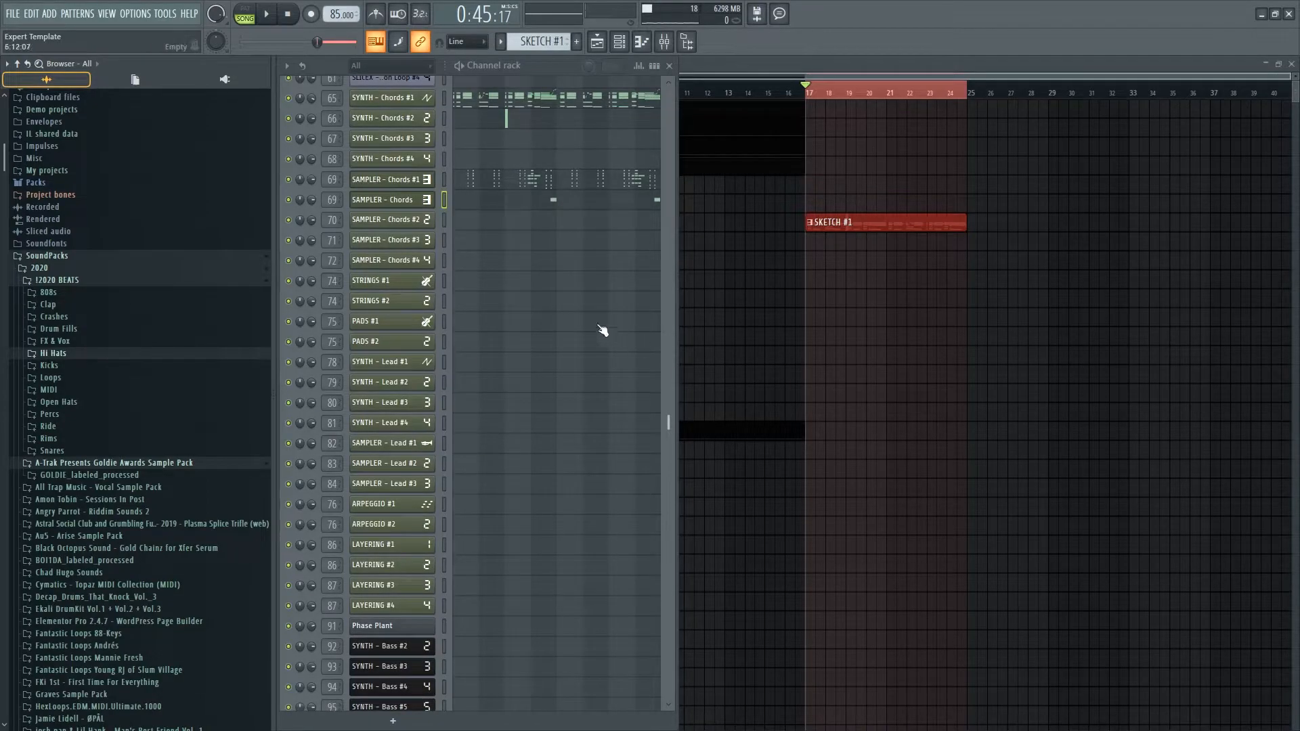
scroll(596, 322, up, 4)
- Duplicate the SKETCH #1 clip at bar 25, make the clip at bar 17 a unique pattern and open it with its channels
click(776, 308)
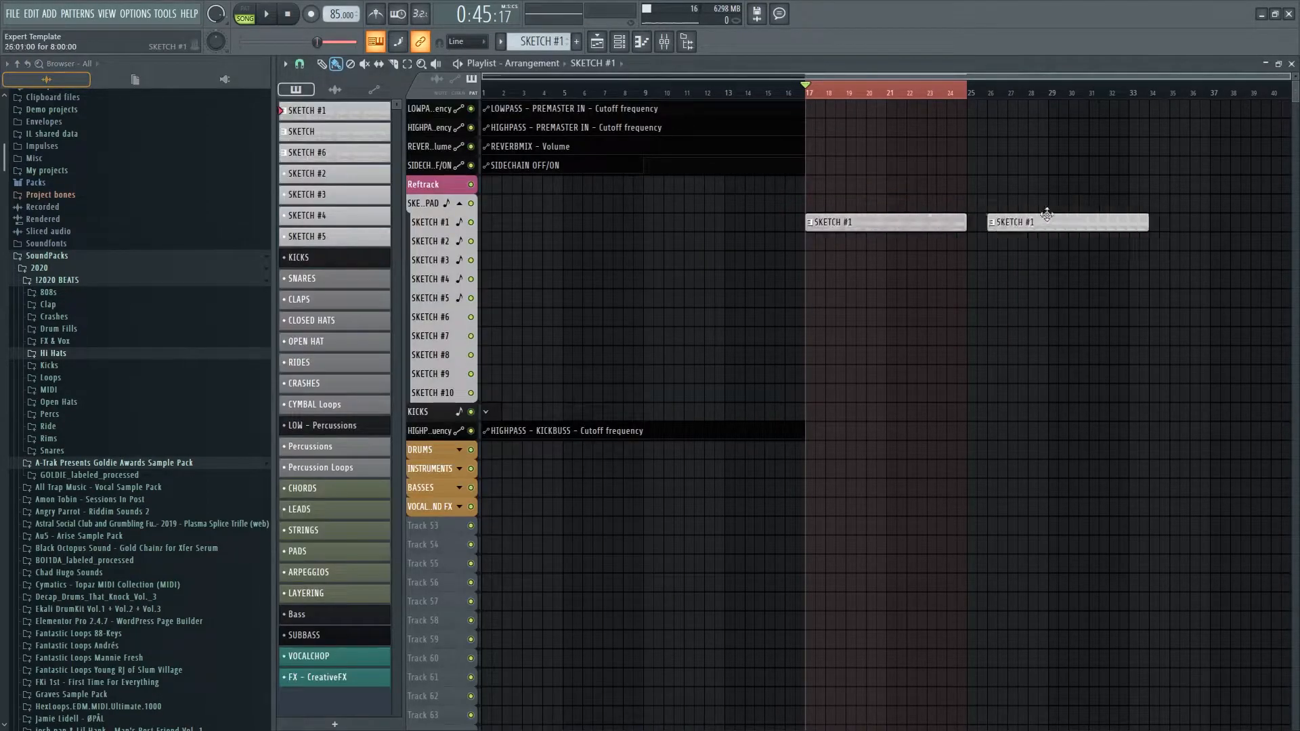
click(810, 223)
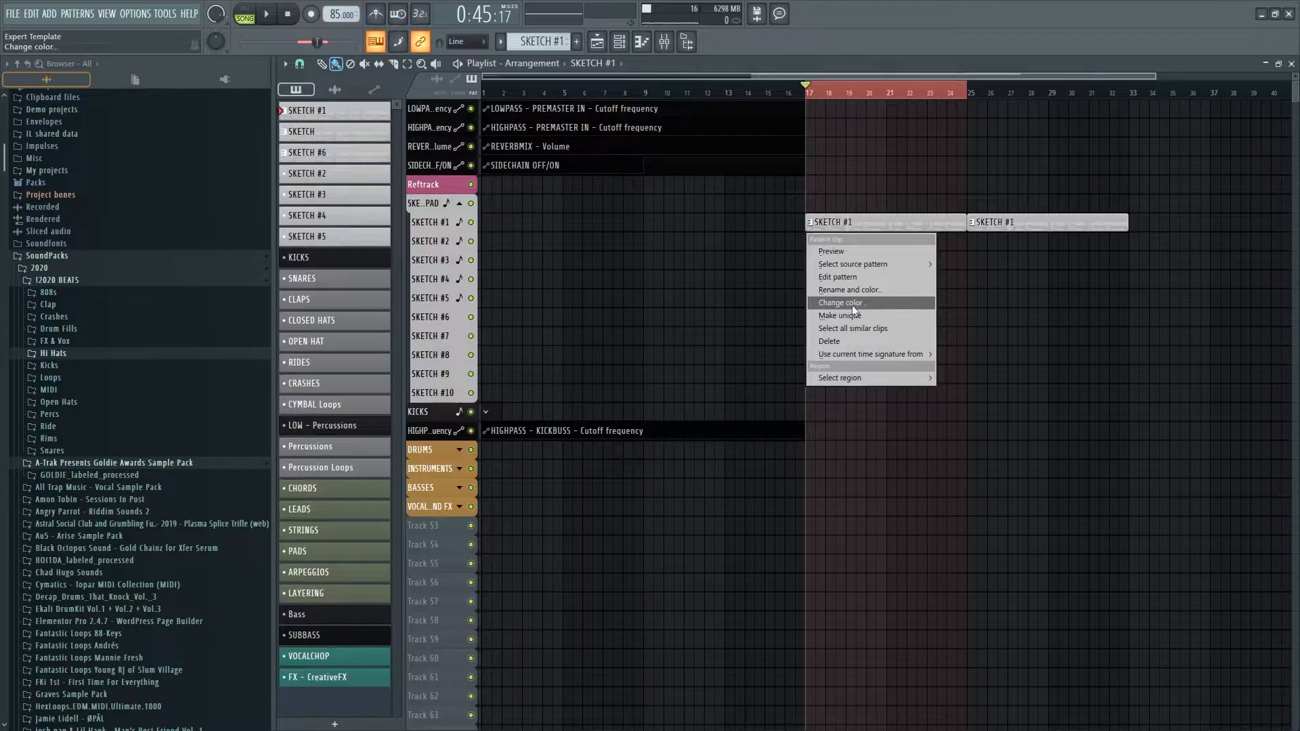
click(850, 315)
double_click(837, 224)
click(619, 41)
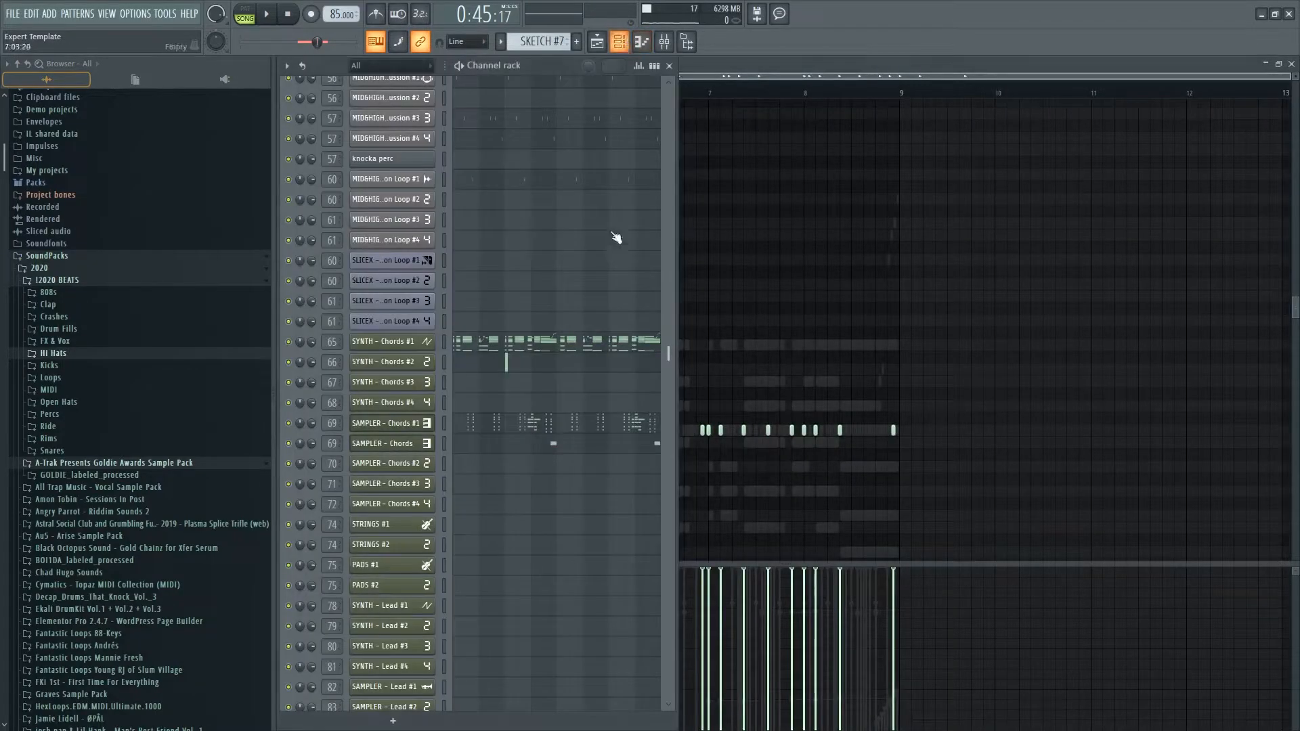
- Fill CLAP #1 and CLAP #2 with a hit on every beat in SKETCH #7 and set CLAP #2's volume to about 68%
scroll(537, 357, up, 15)
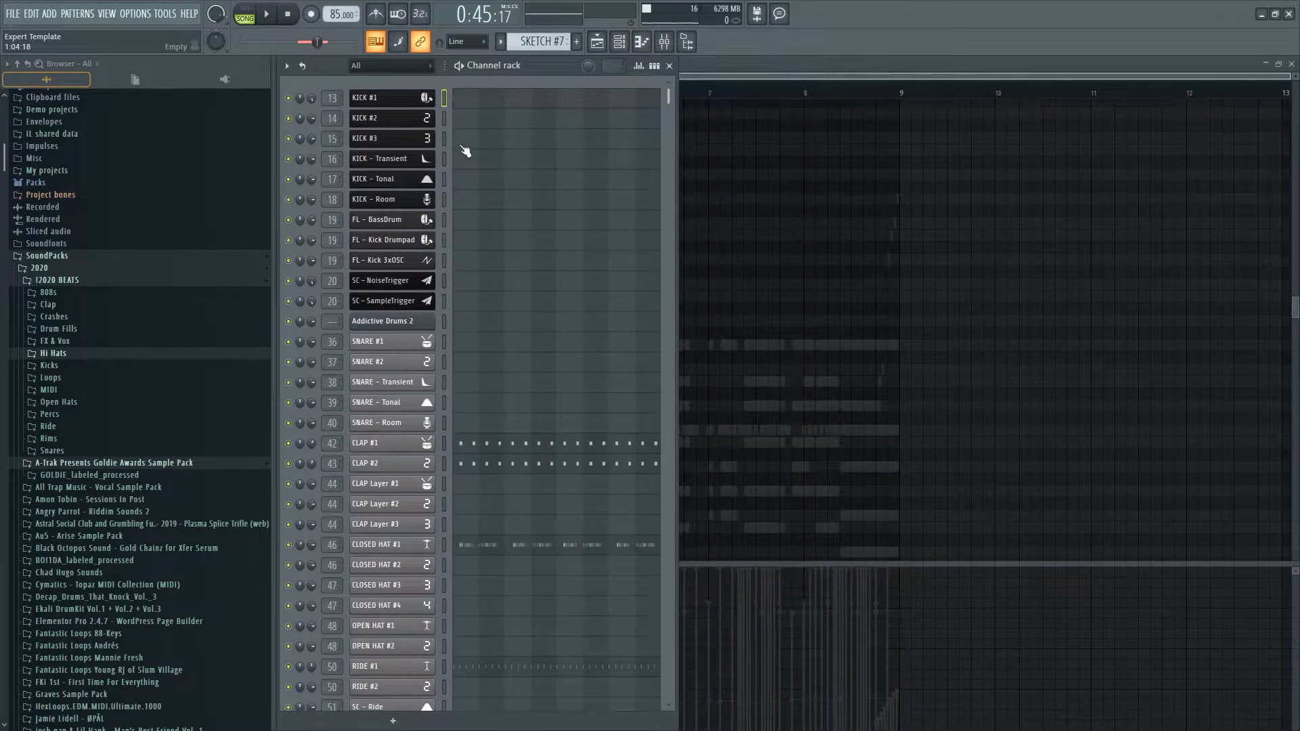
key(space)
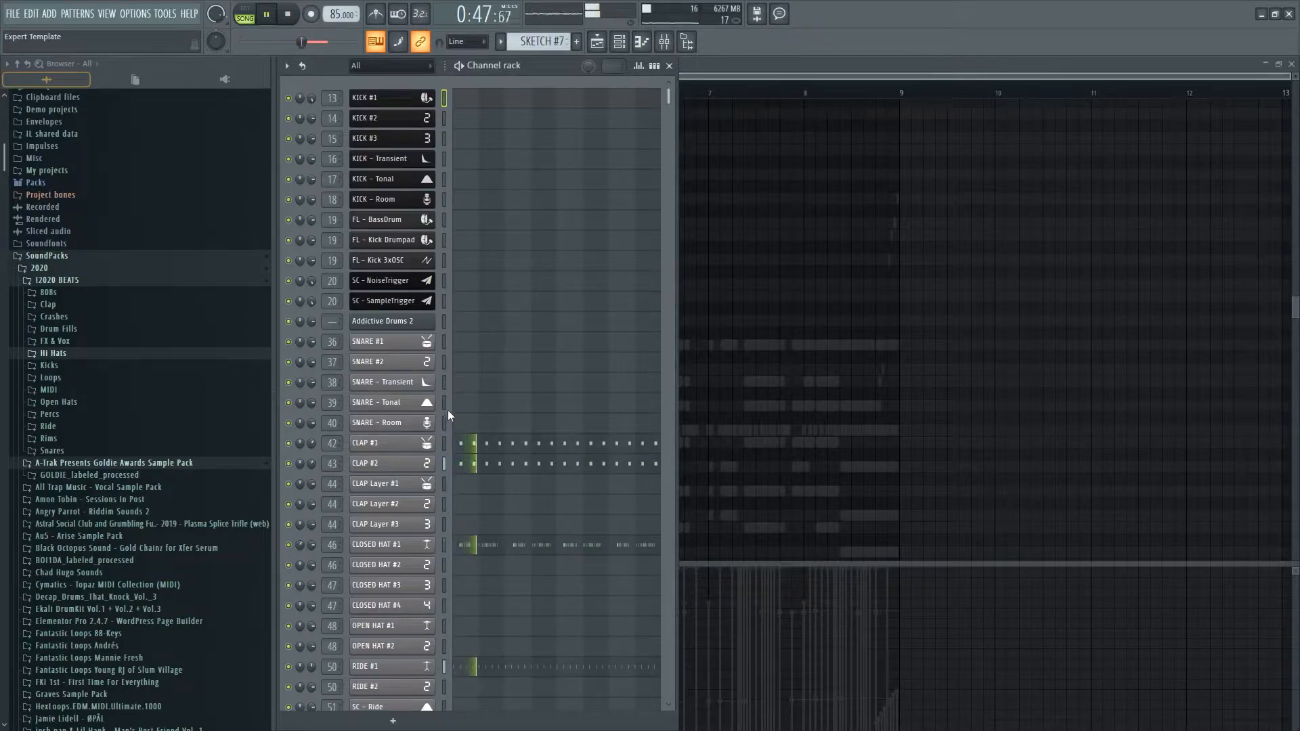
scroll(448, 409, down, 2)
right_click(399, 341)
click(587, 398)
drag(312, 341, 311, 346)
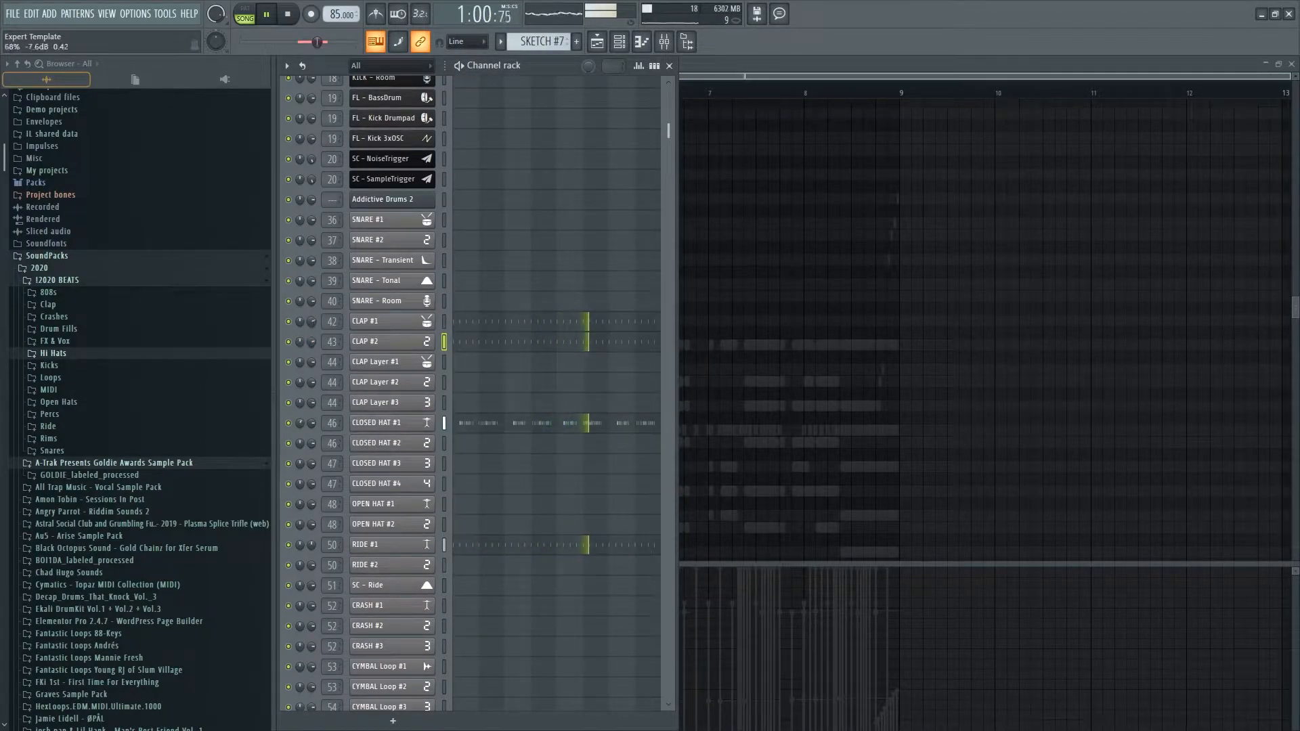
right_click(312, 341)
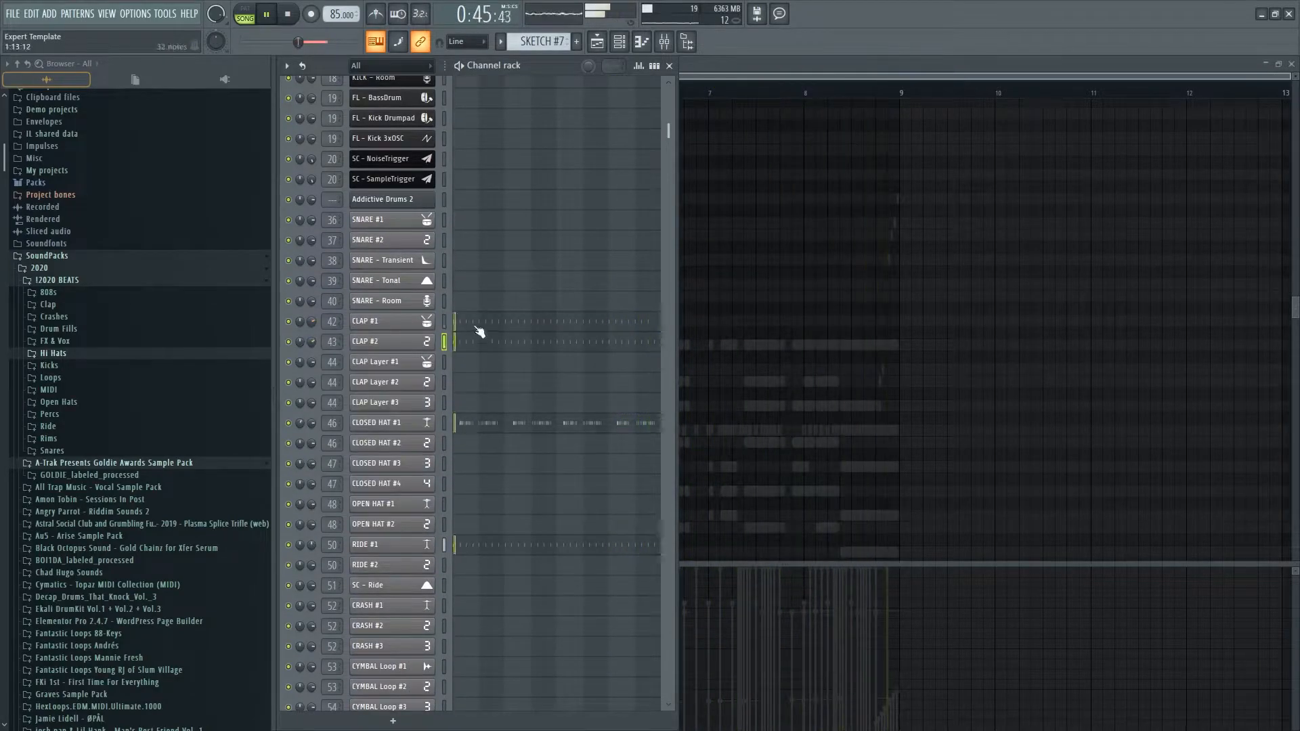
click(478, 338)
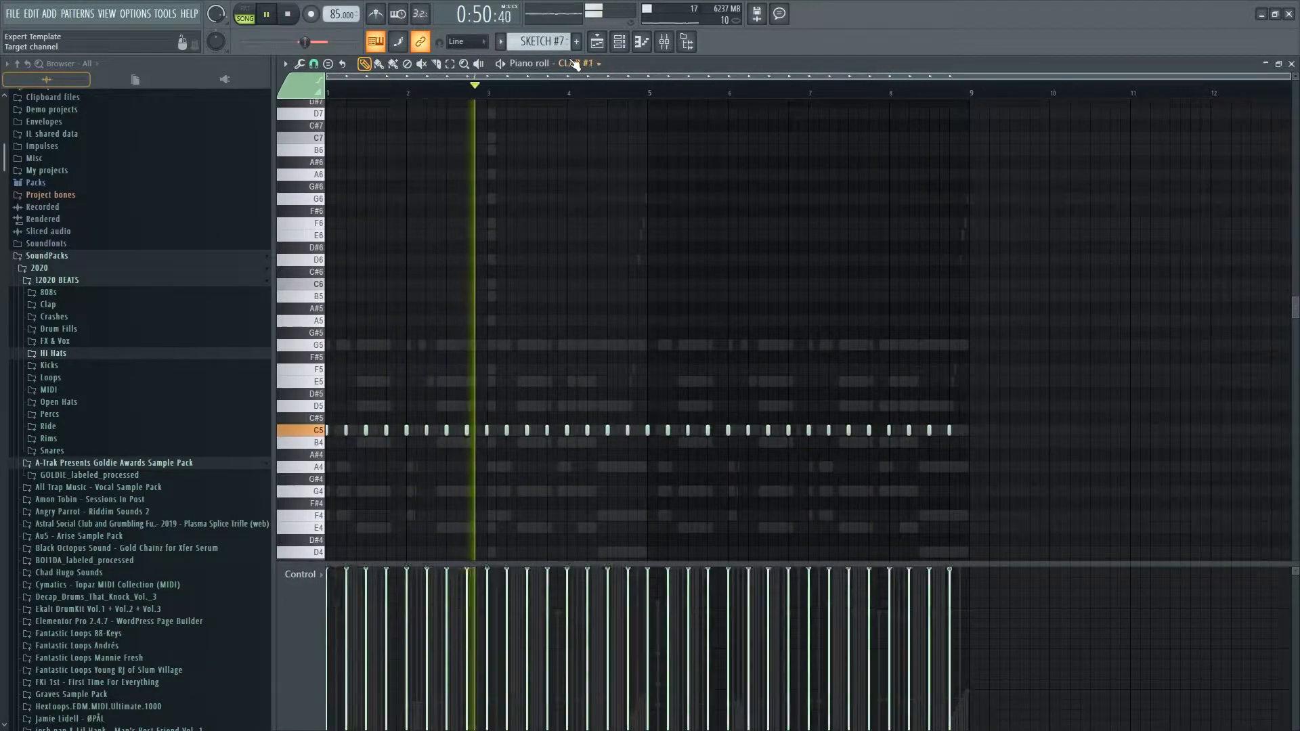
- Open the SYNTH - Chords #1 notes of SKETCH #7, lengthen the short chord notes into connected chords and play them
key(F6)
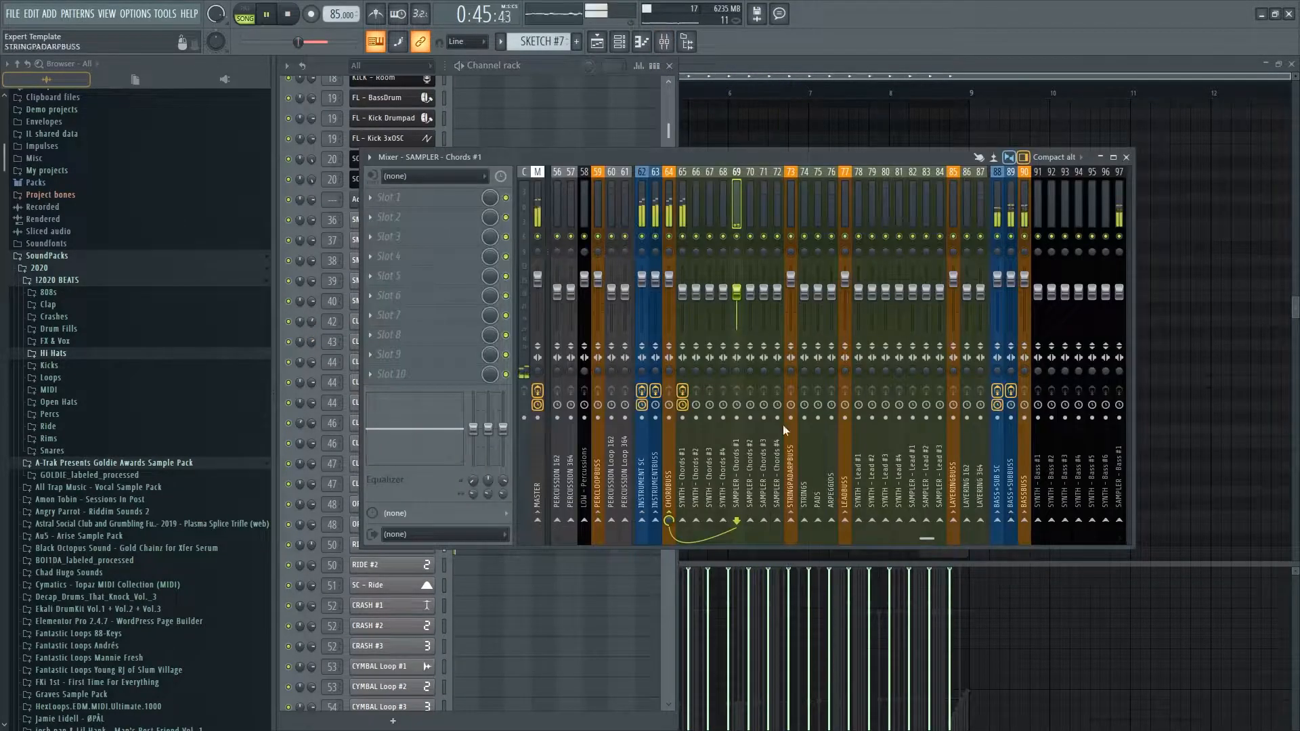
key(F9)
key(F6)
scroll(947, 352, down, 5)
right_click(885, 449)
scroll(846, 339, down, 4)
key(space)
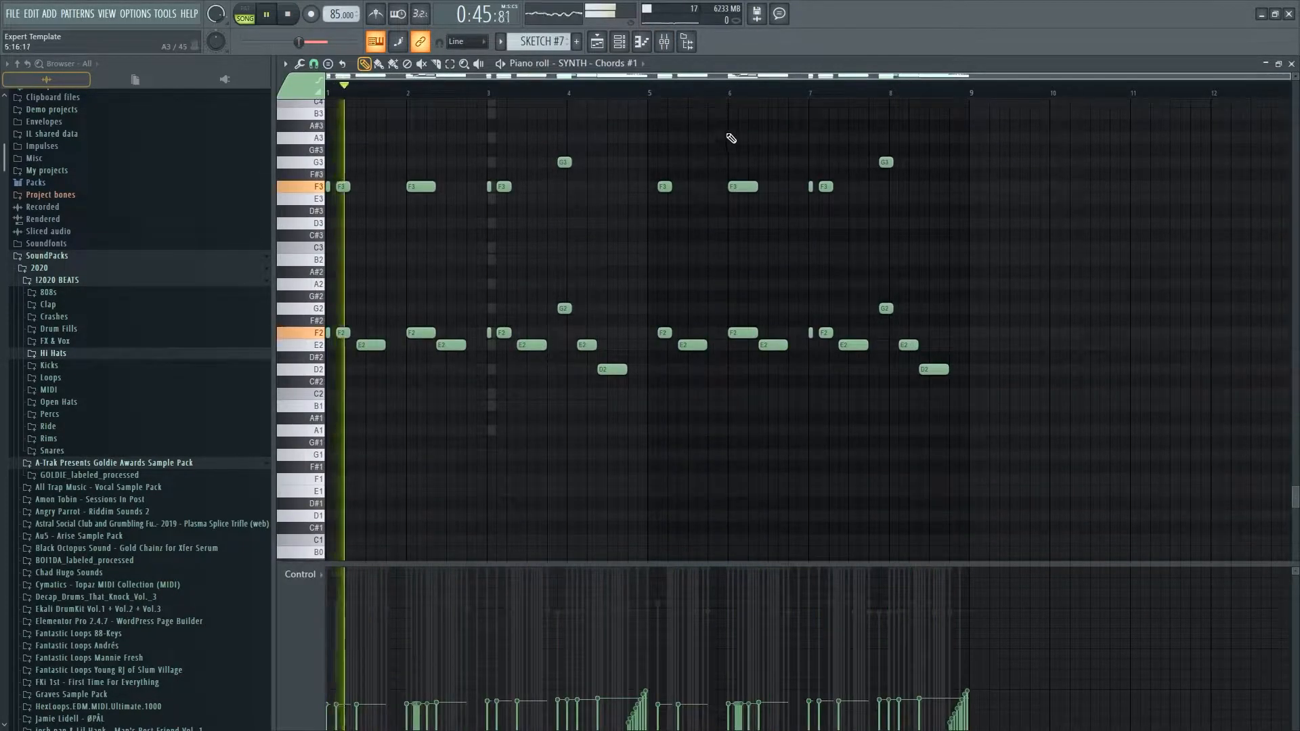
key(space)
scroll(656, 169, up, 7)
scroll(647, 156, up, 1)
key(space)
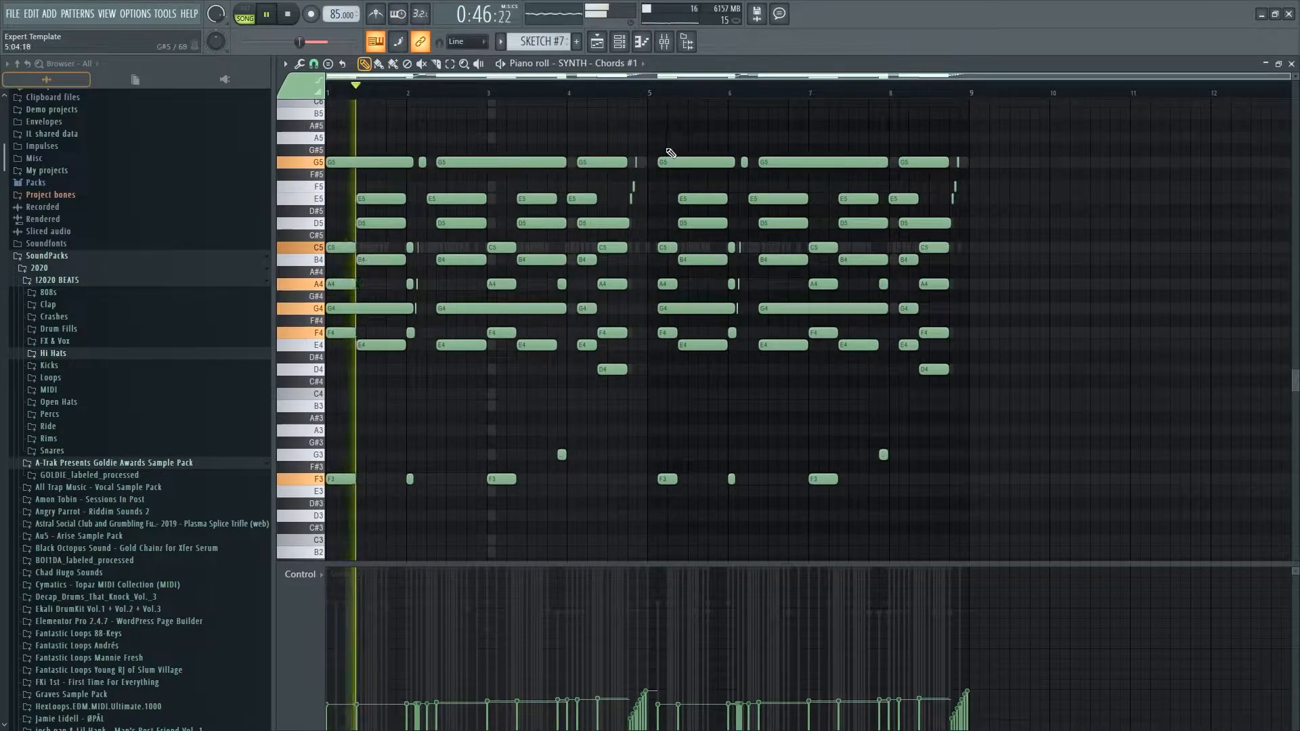
- Remove stray notes around bar 2 of SYNTH - Chords #1 and check the pattern by playback
scroll(666, 156, down, 8)
scroll(441, 318, up, 5)
right_click(420, 513)
key(ctrl+x)
scroll(420, 497, down, 3)
scroll(416, 492, down, 1)
scroll(415, 490, up, 1)
scroll(440, 271, up, 4)
right_click(412, 262)
key(space)
- Delete the second hit of each repeated short chord pair in SAMPLER - Chords #1, keeping the first hits
scroll(416, 201, up, 8)
scroll(444, 200, down, 3)
right_click(464, 211)
right_click(579, 309)
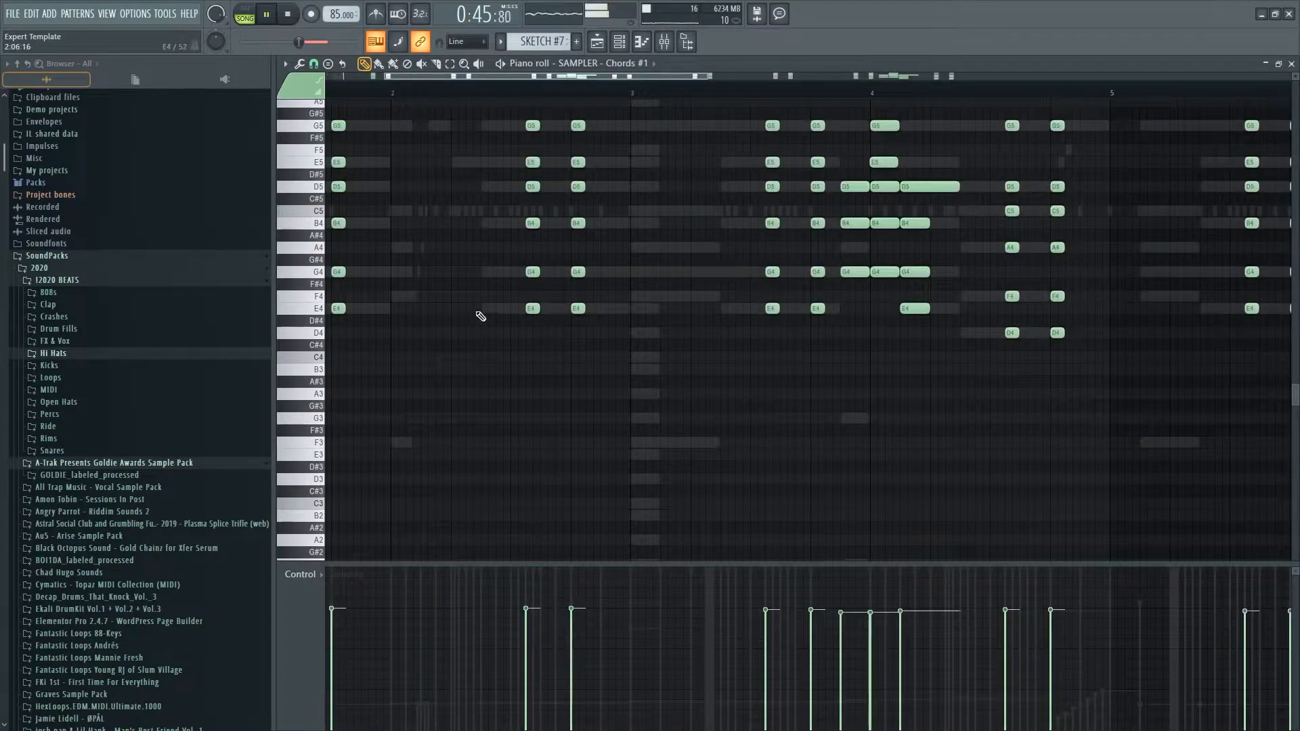
scroll(413, 323, down, 3)
drag(404, 328, 419, 101)
drag(514, 432, 530, 217)
drag(1171, 504, 1210, 224)
key(Delete)
- Select all remaining SAMPLER - Chords #1 notes and place them in a new SAMPLER - Chords #5 channel
scroll(1184, 389, up, 1)
key(ctrl+a)
key(F6)
scroll(447, 317, down, 5)
drag(563, 66, 599, 123)
click(595, 120)
click(513, 375)
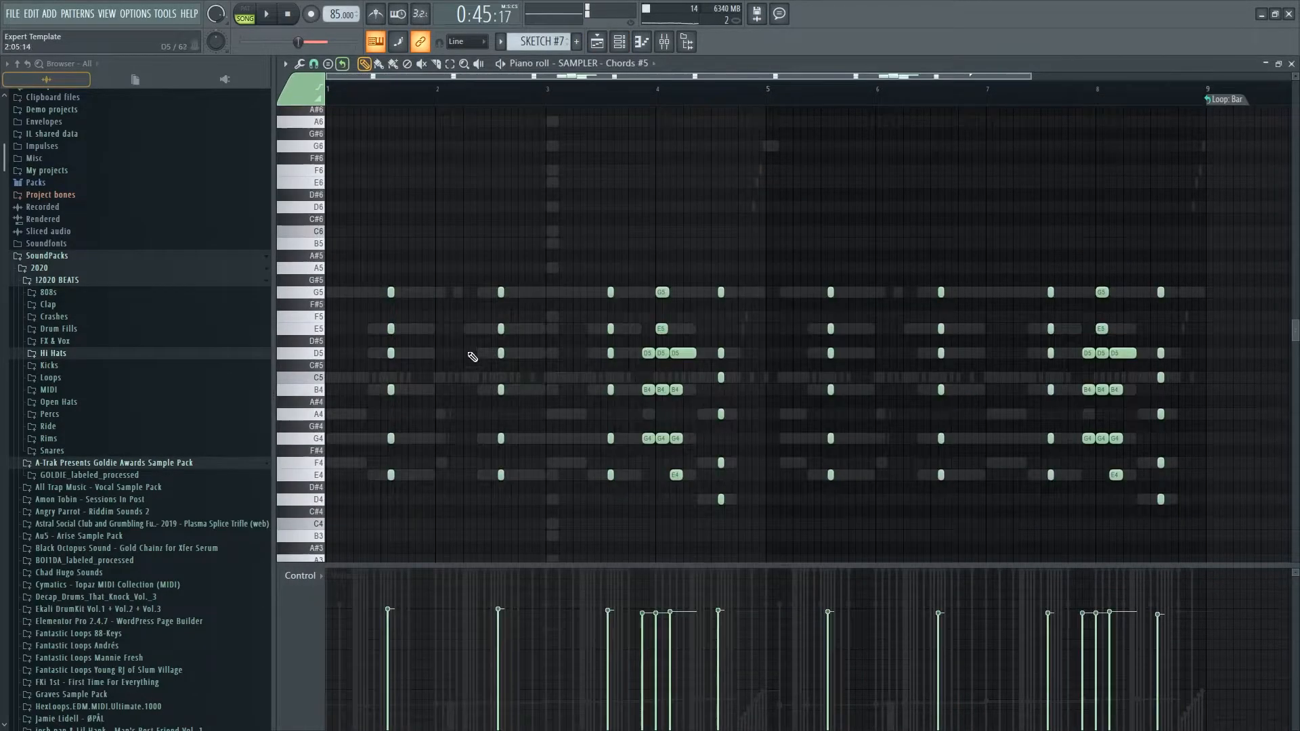
key(ctrl+v)
- Lengthen the short SAMPLER - Chords #5 stabs and transpose all the notes up one octave
scroll(1205, 407, up, 3)
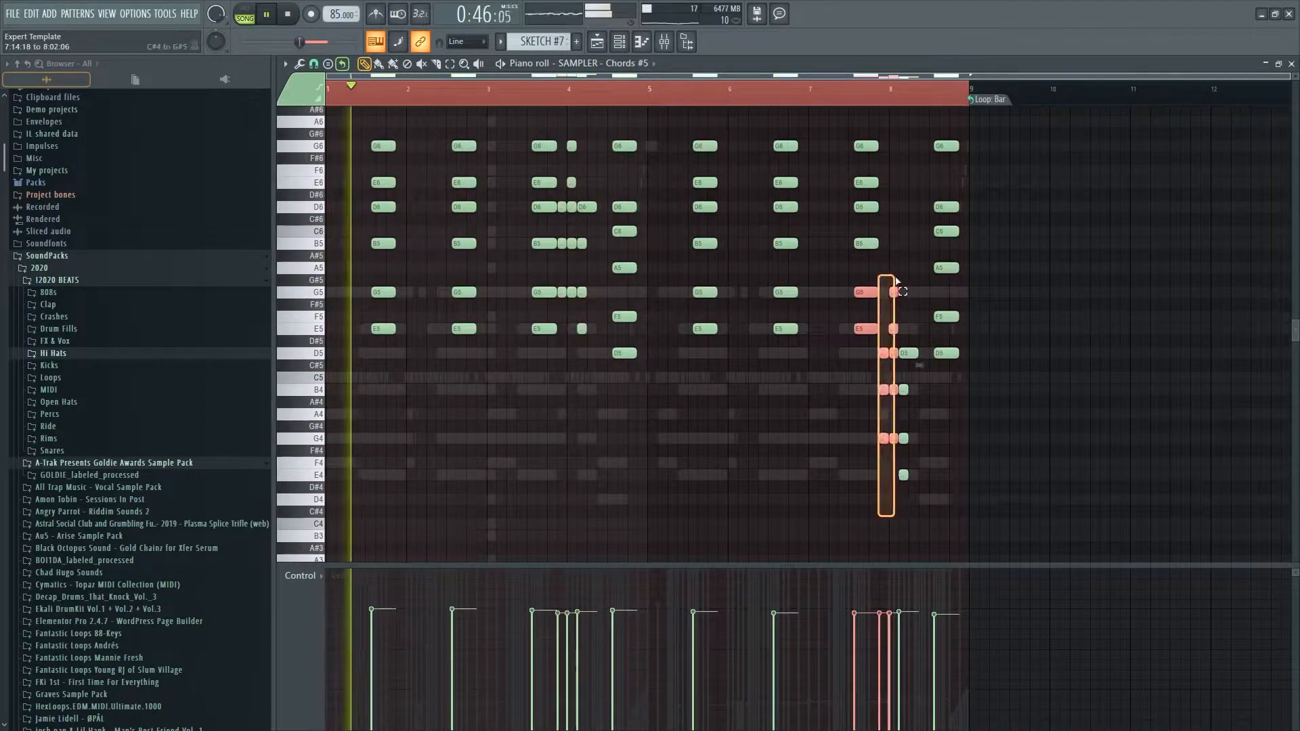
key(F6)
click(401, 379)
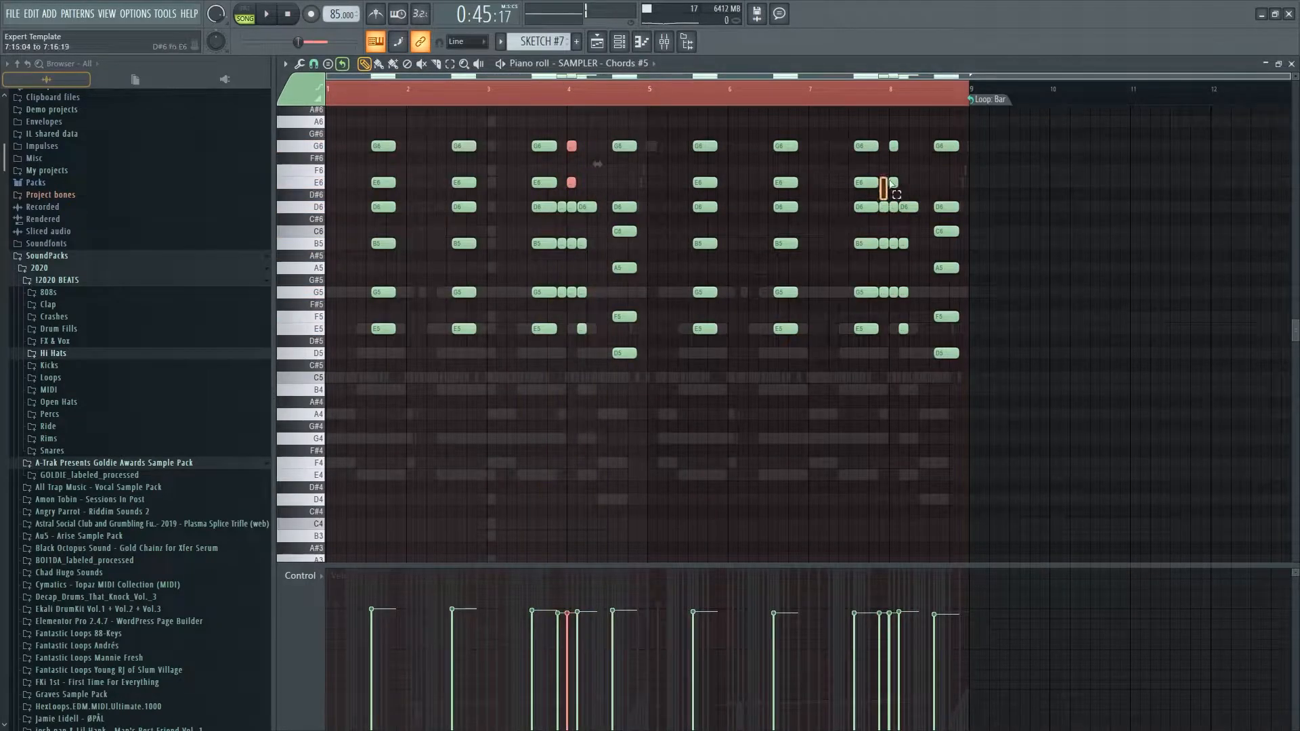
- Try the short E6 and G6 notes at the start of bars 4 and 8 an octave lower and listen in pattern mode
drag(889, 181, 898, 141)
key(ctrl+Down)
ctrl+click(654, 358)
key(space)
scroll(651, 356, up, 3)
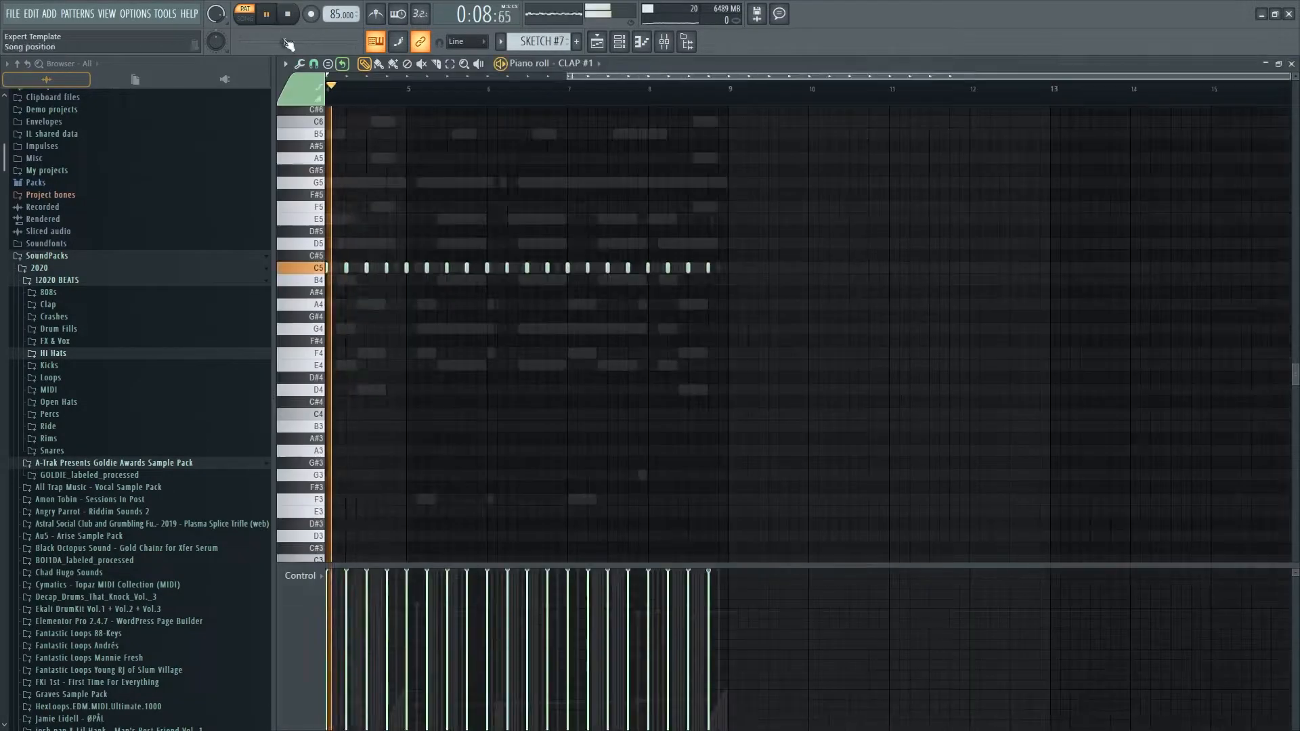
key(space)
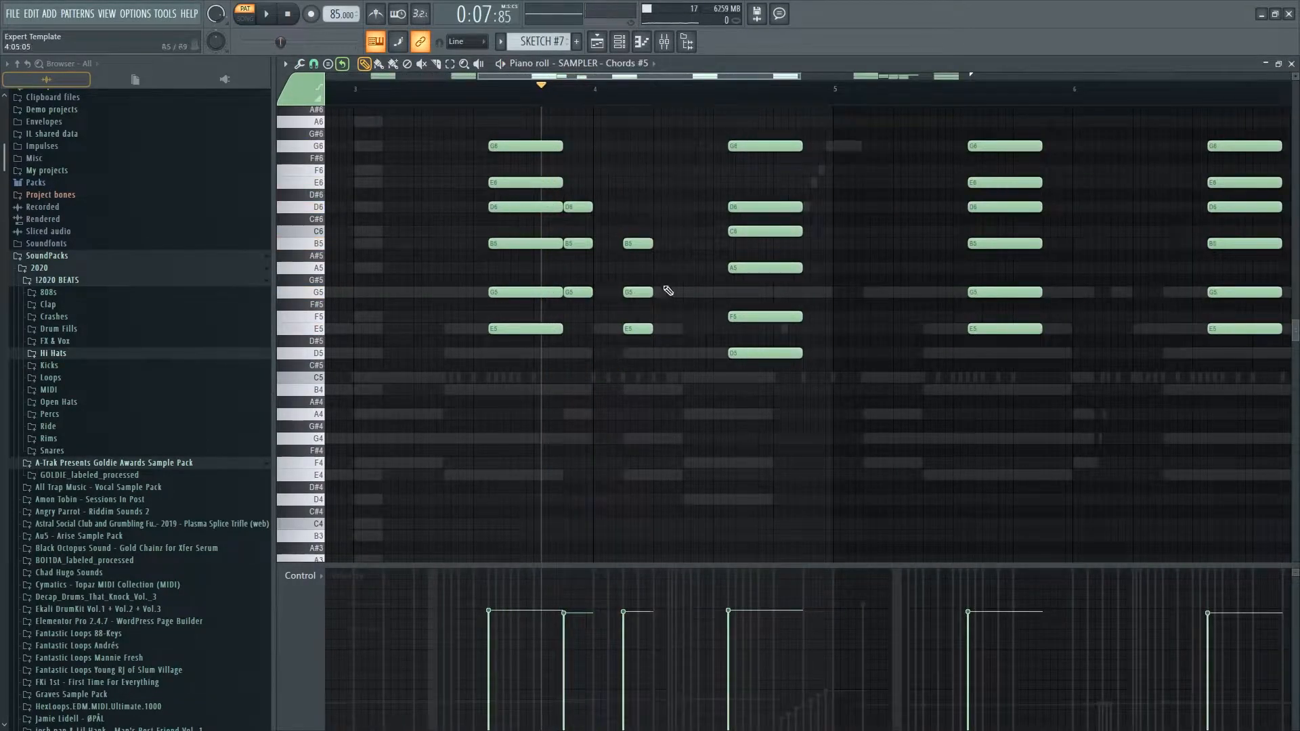
- Move bar 4's short E5, G5 and B5 chord directly before the next chord, fill the gap and pitch it to D5, F5 and A5
drag(693, 231, 636, 339)
key(space)
drag(653, 292, 728, 291)
key(space)
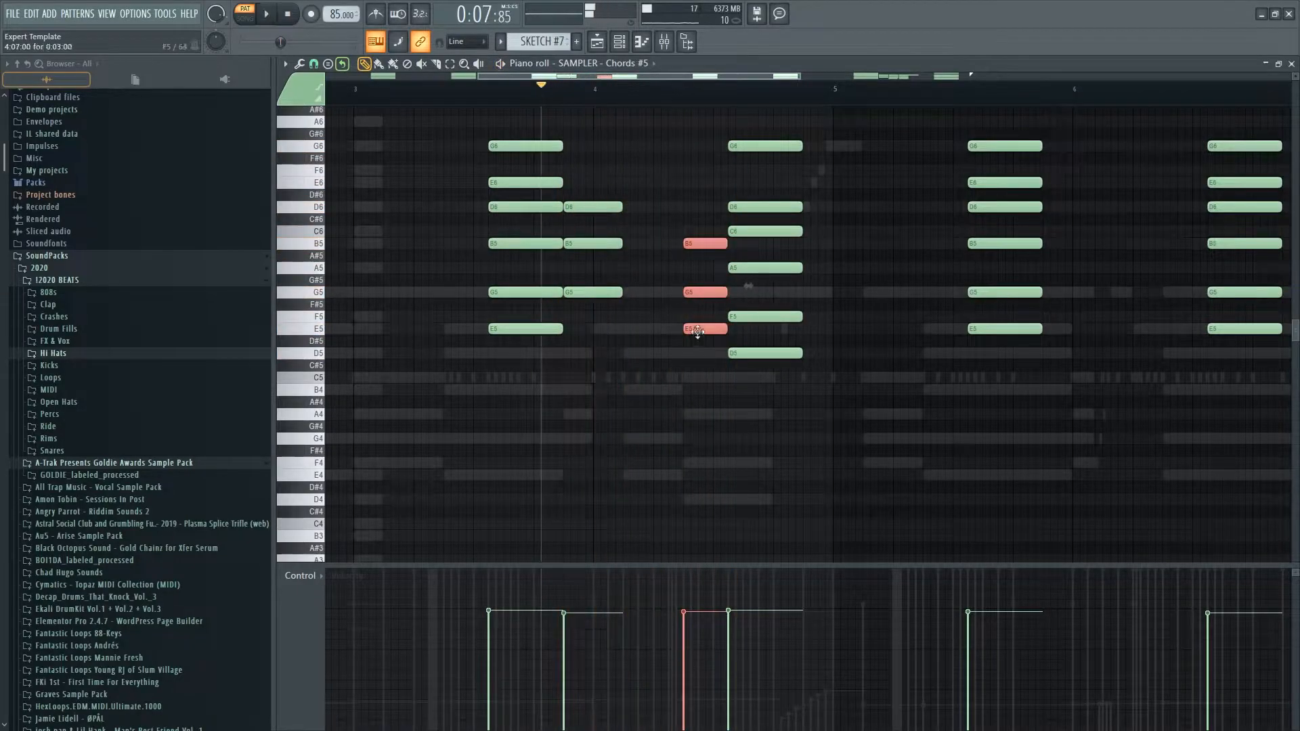
key(ctrl+Up)
key(space)
key(space)
- Delete the short G5, B5 and D6 chord that starts just before bar 4
drag(650, 189, 583, 305)
drag(621, 243, 681, 230)
key(space)
right_click(609, 208)
right_click(630, 243)
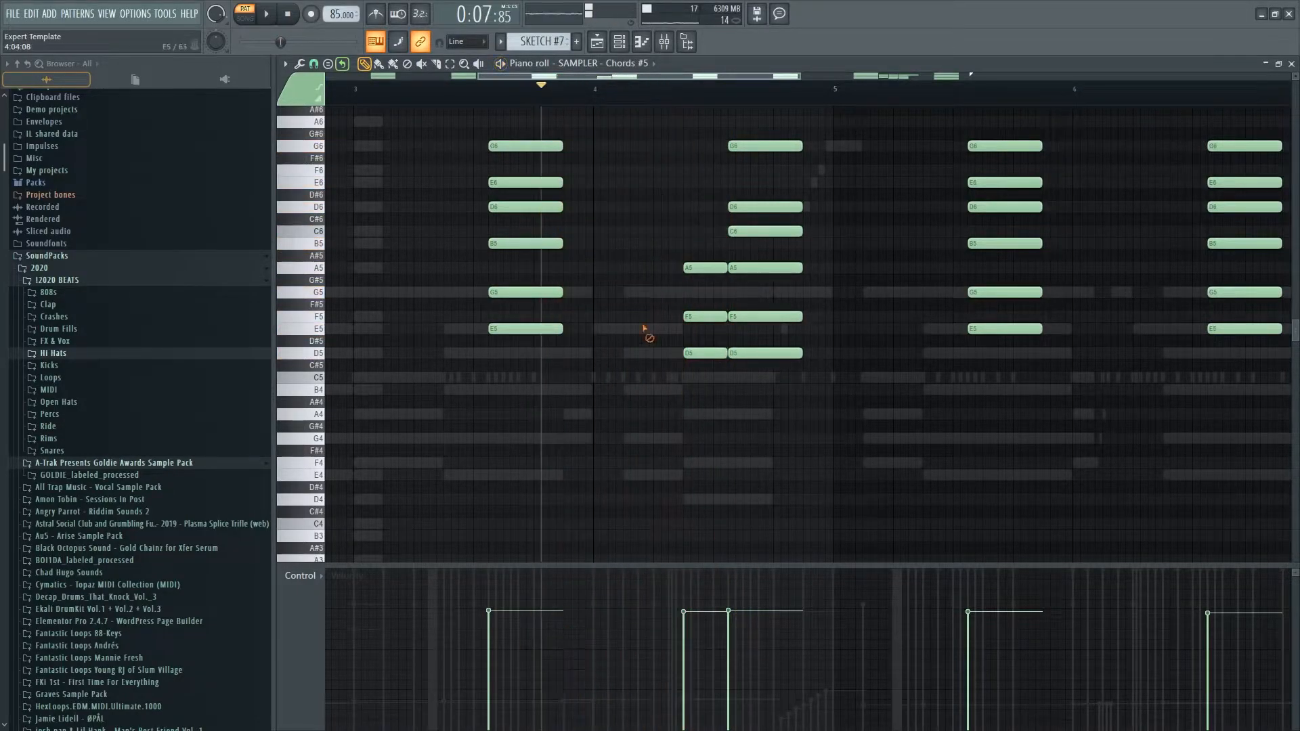
- Try a four-note run of D5, E5, B4 and D5 leading into the A5, F5, D5 chord in bar 4, and listen
drag(656, 353, 652, 353)
key(space)
key(space)
key(space)
key(space)
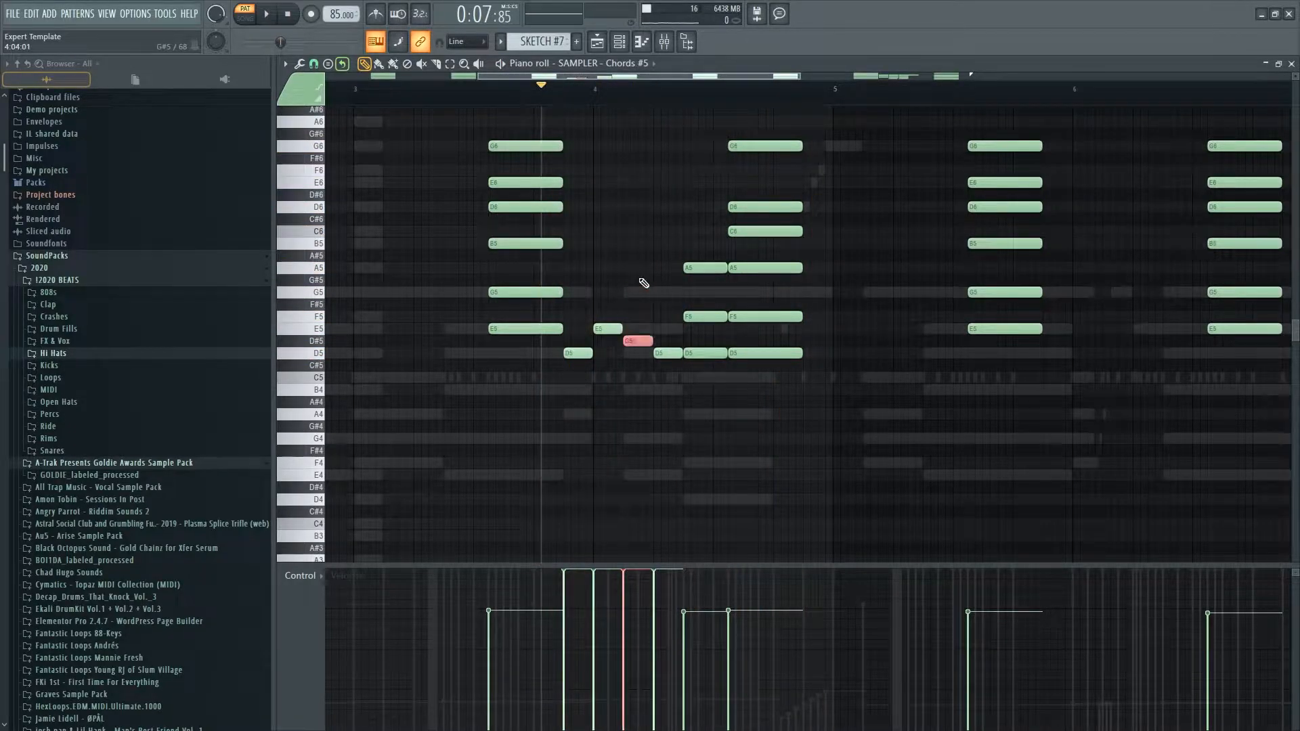
key(space)
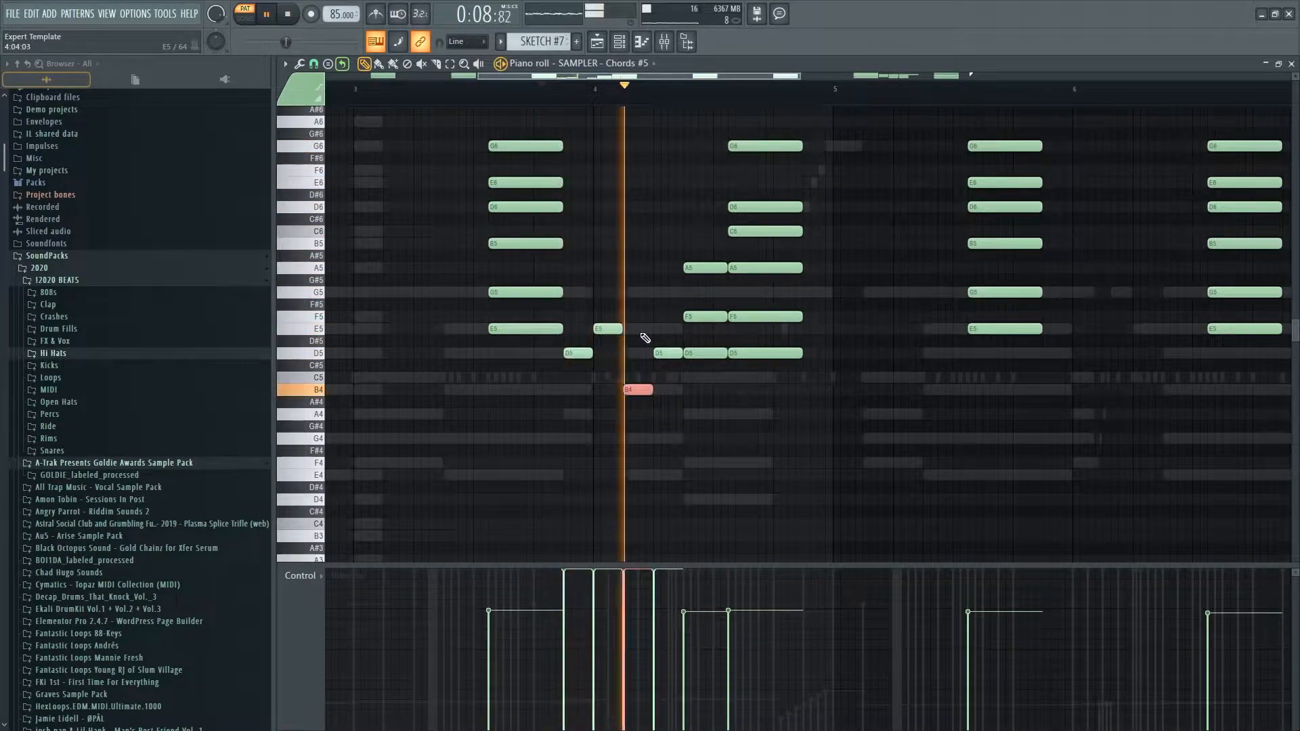
key(space)
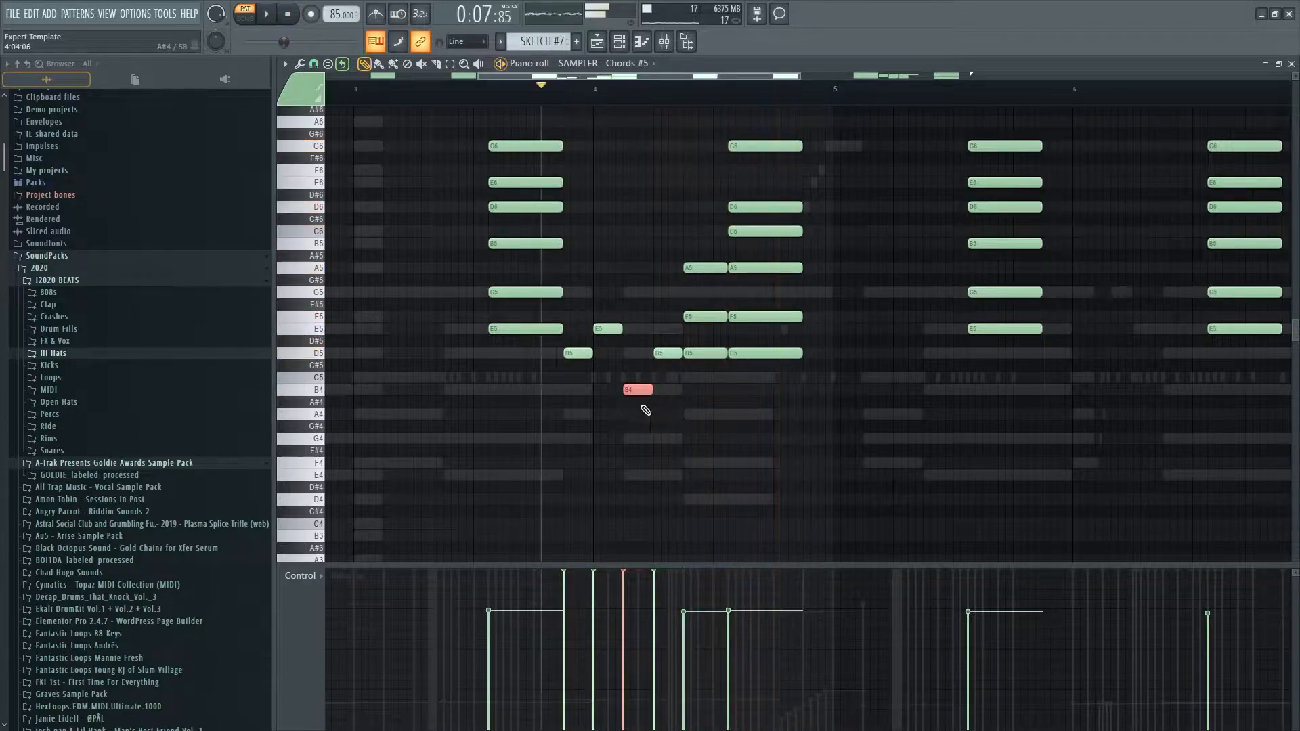
- Transpose the four-note run up one octave, give it a rising velocity ramp up to about 75% and play it
drag(615, 349, 582, 325)
key(space)
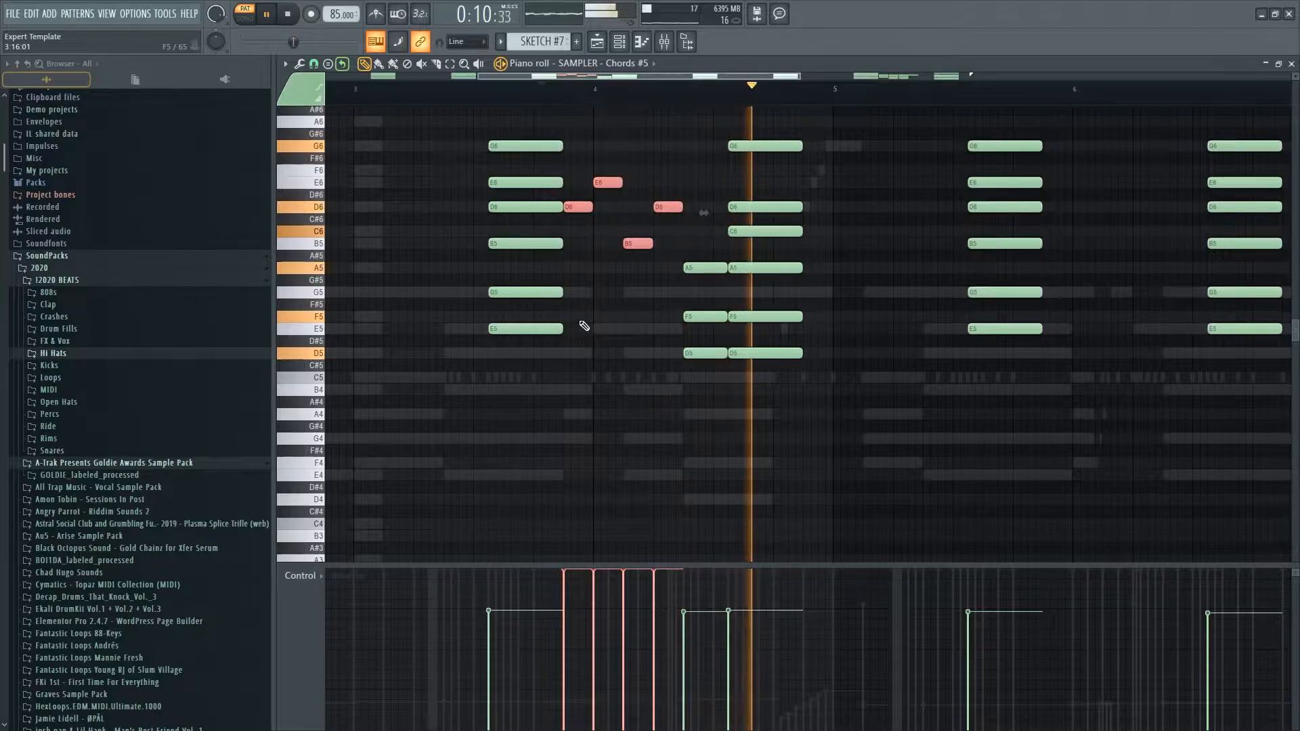
key(space)
drag(563, 641, 674, 610)
key(space)
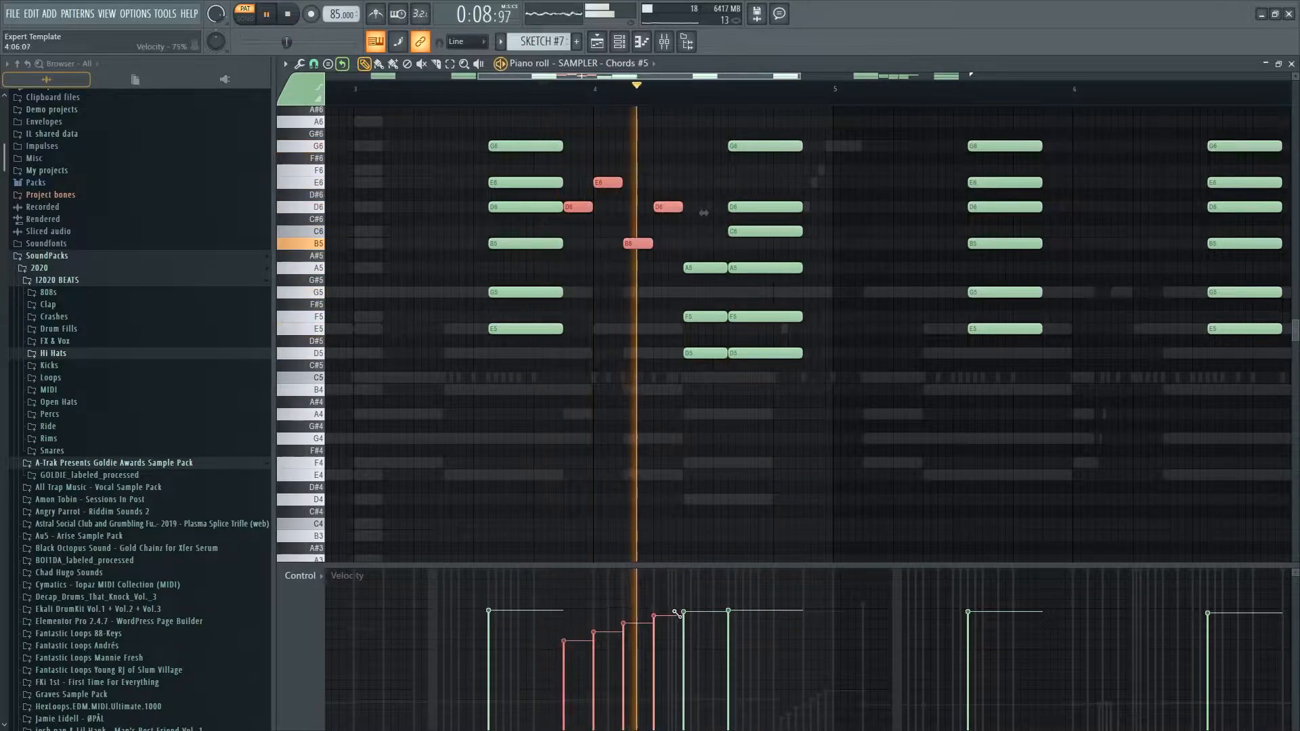
- Delete the short chords around the start of bar 8
scroll(663, 516, down, 5)
drag(908, 343, 880, 196)
key(Delete)
- Copy the four-note run from around bar 4 to the matching position around bar 8 and play from there
drag(557, 166, 597, 261)
key(space)
drag(562, 207, 890, 197)
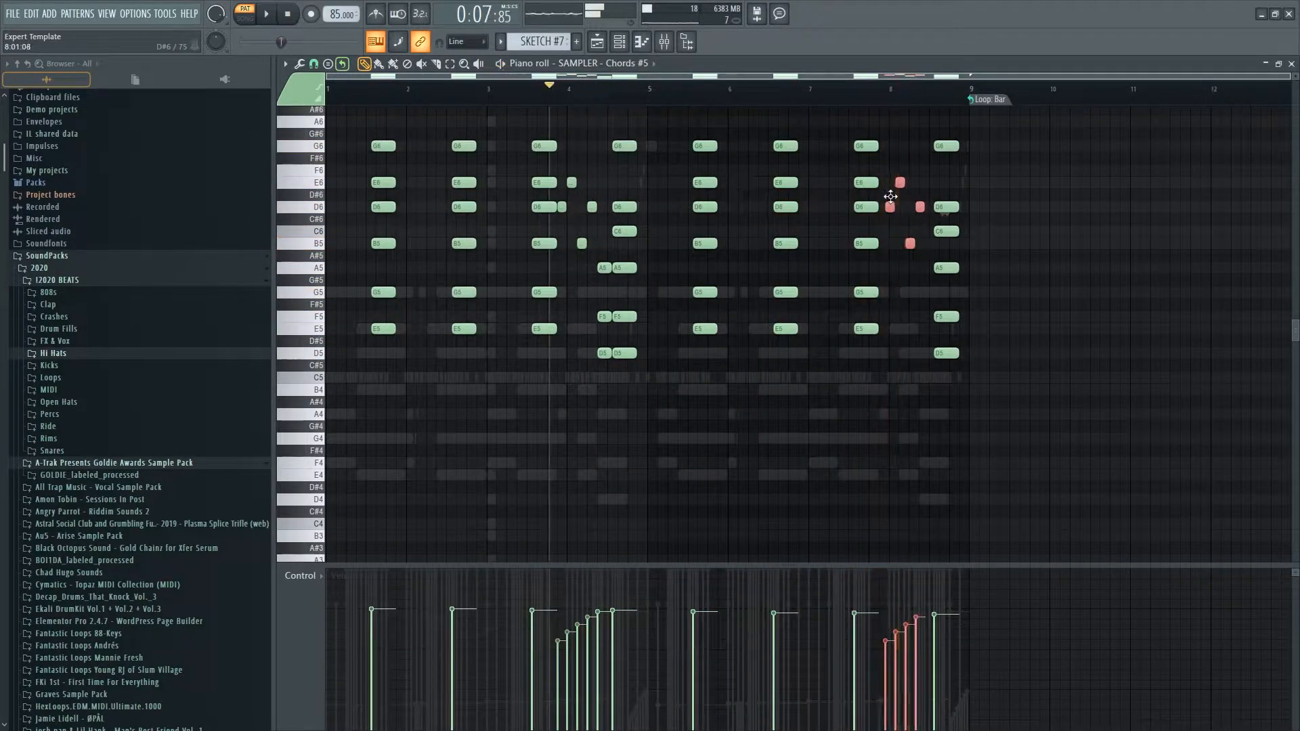
click(872, 98)
key(space)
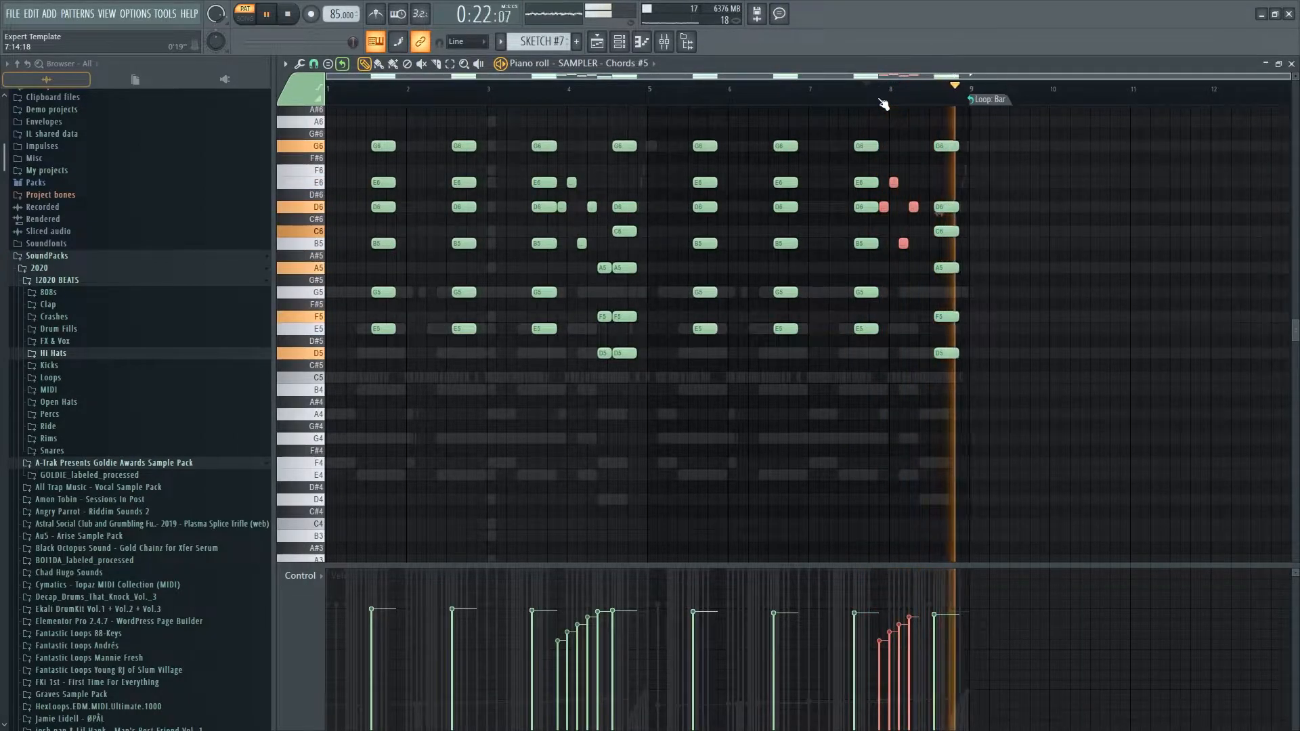
- Delete both four-note runs around bars 8 and 4, leaving only the chord stabs
key(Delete)
right_click(591, 207)
right_click(582, 243)
right_click(562, 207)
right_click(572, 184)
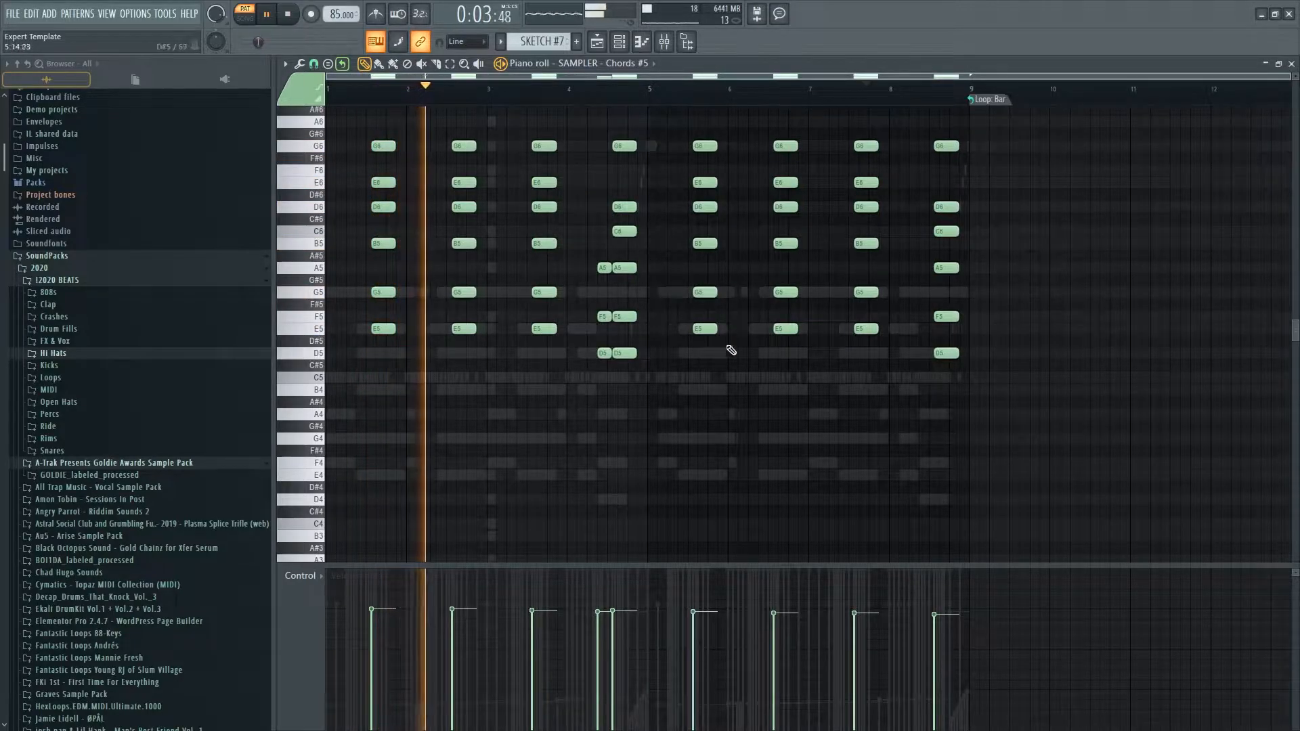
- Copy the short three-note chord before the bar 4 stab to the matching position before the bar 8 stab
drag(587, 383, 923, 273)
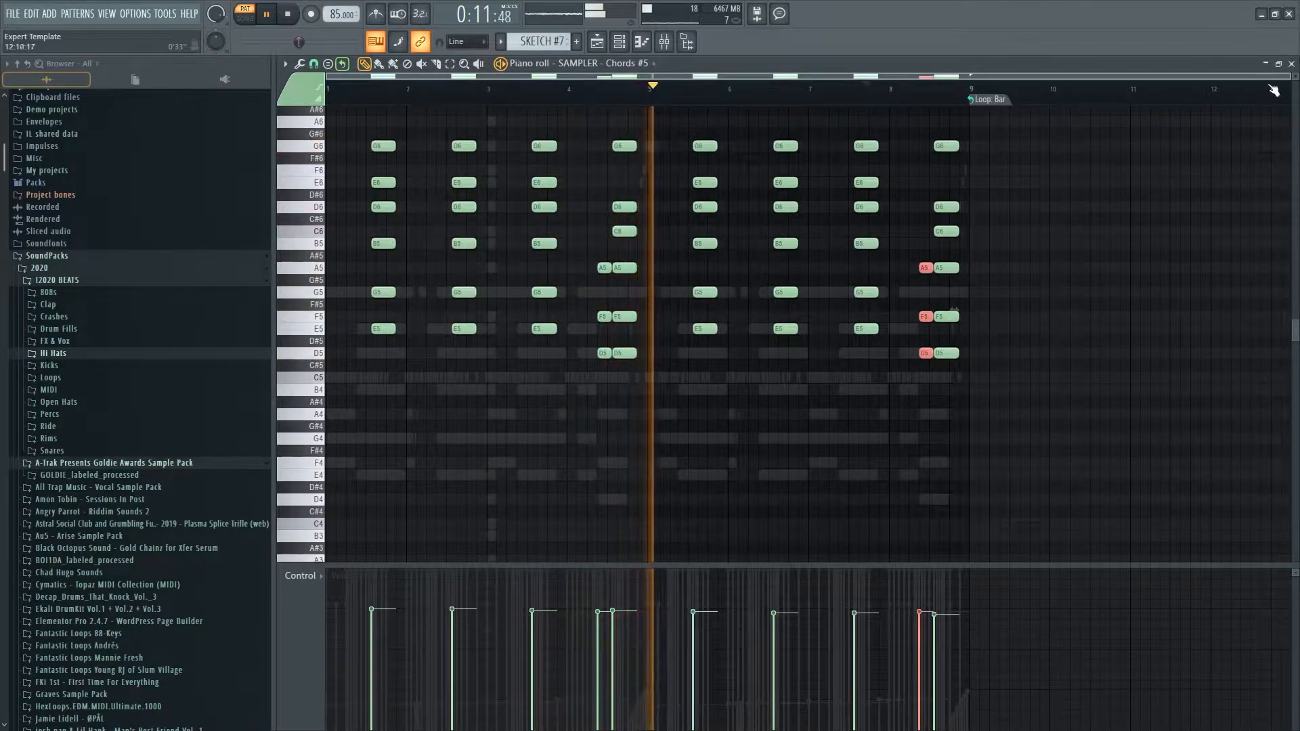
click(1290, 63)
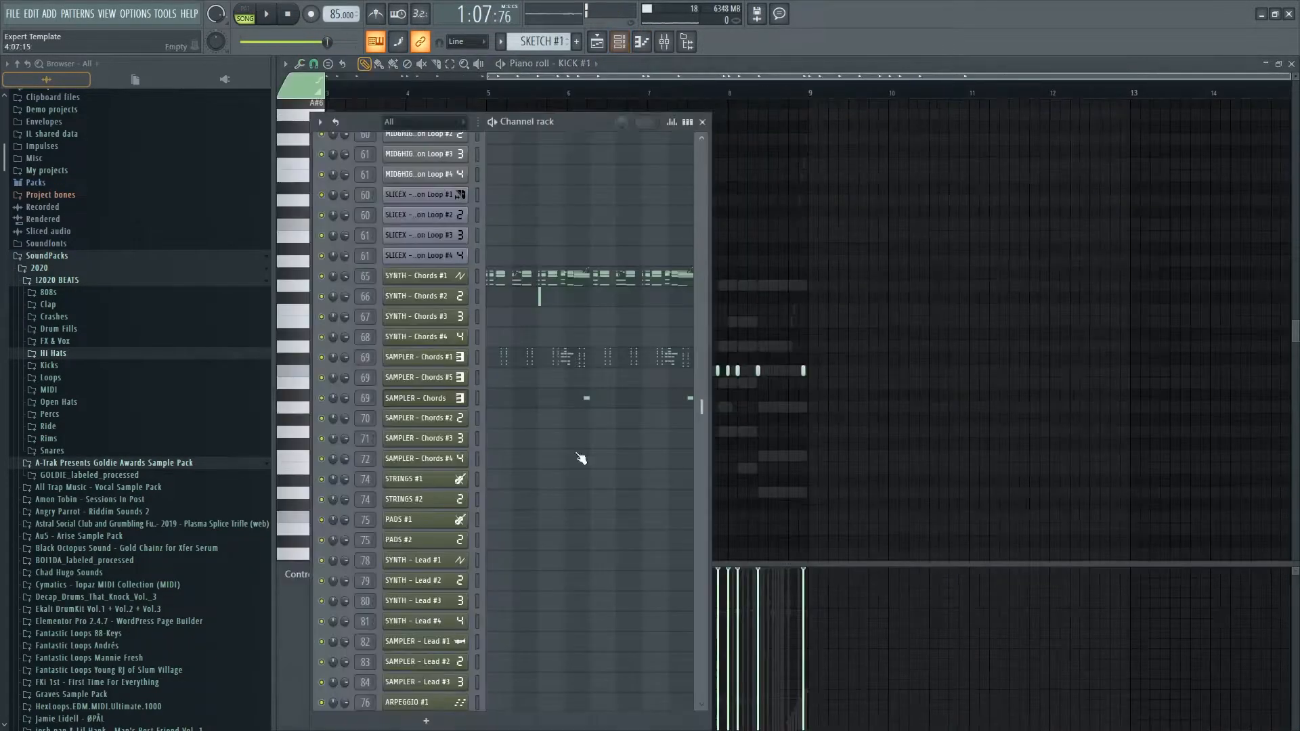
- Load the Spinz808 2k18 sample from the 808s sound pack folder into the SYNTH - Bass #2 channel
scroll(583, 447, down, 10)
scroll(585, 418, up, 4)
click(55, 292)
click(81, 306)
click(80, 329)
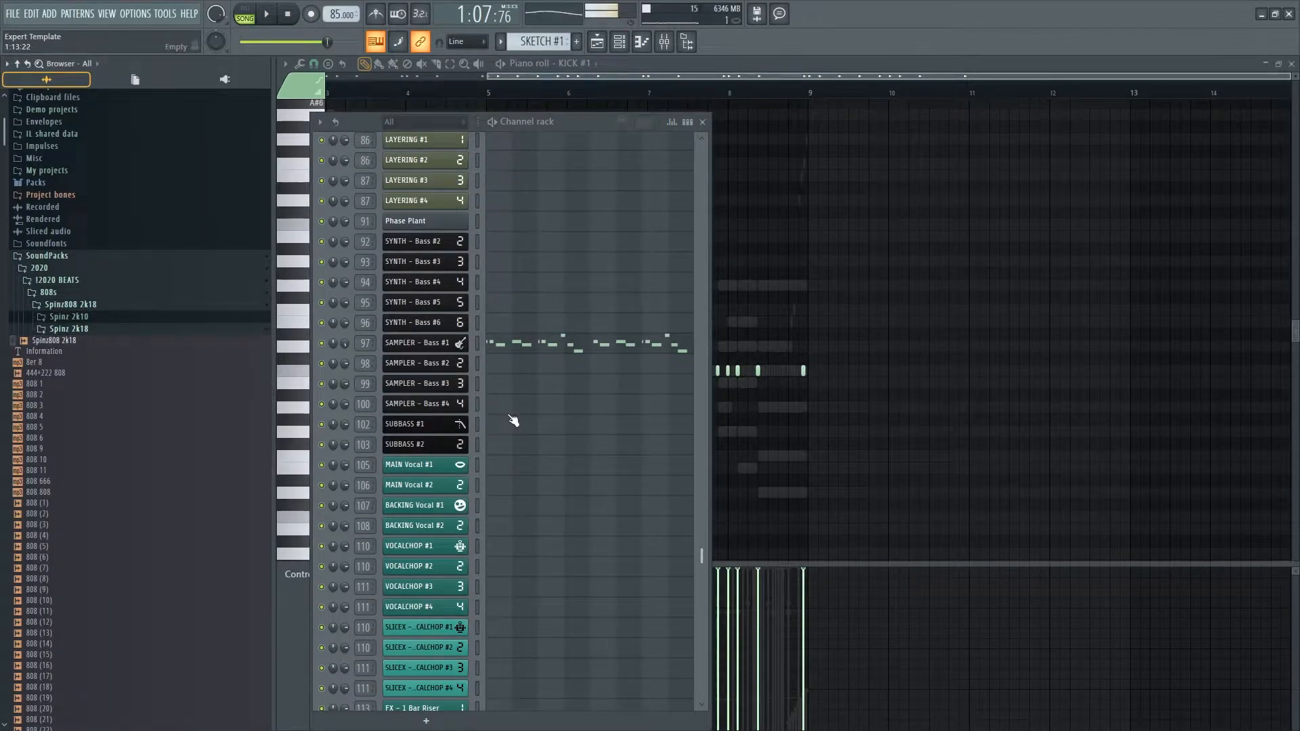
scroll(512, 420, up, 3)
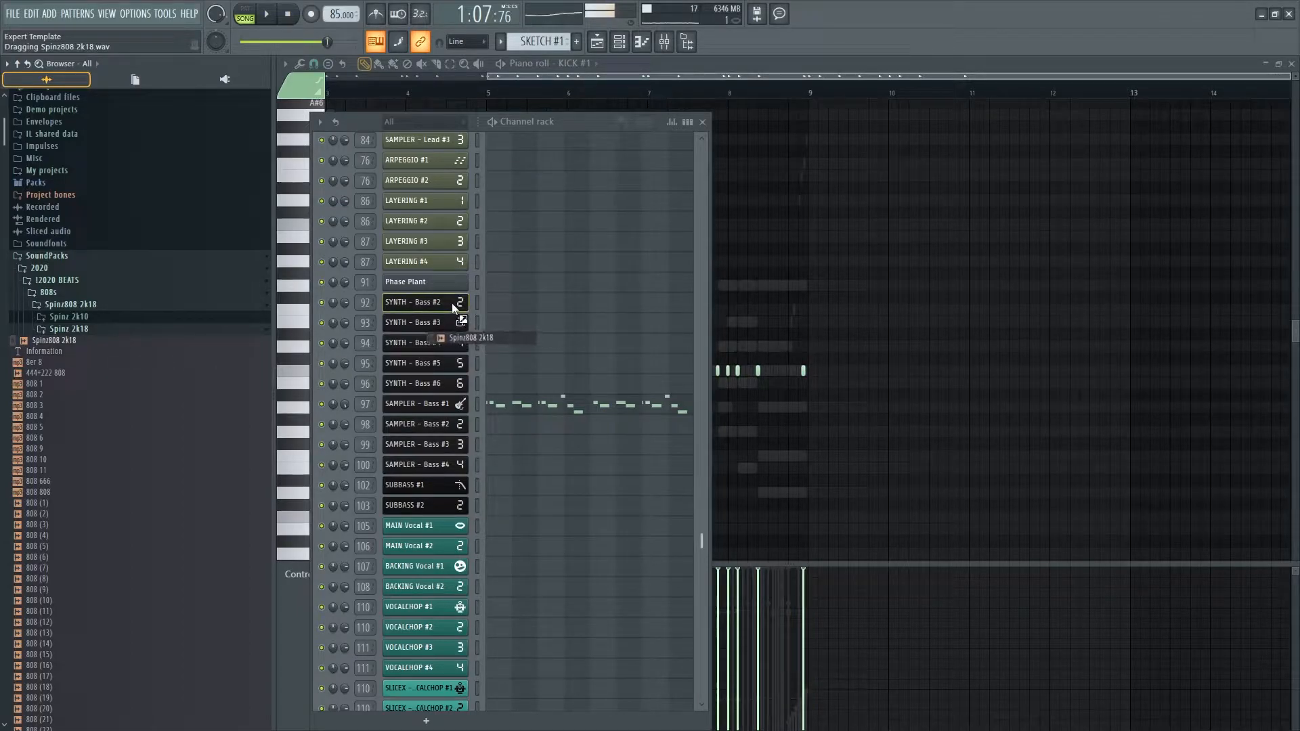
drag(452, 303, 472, 377)
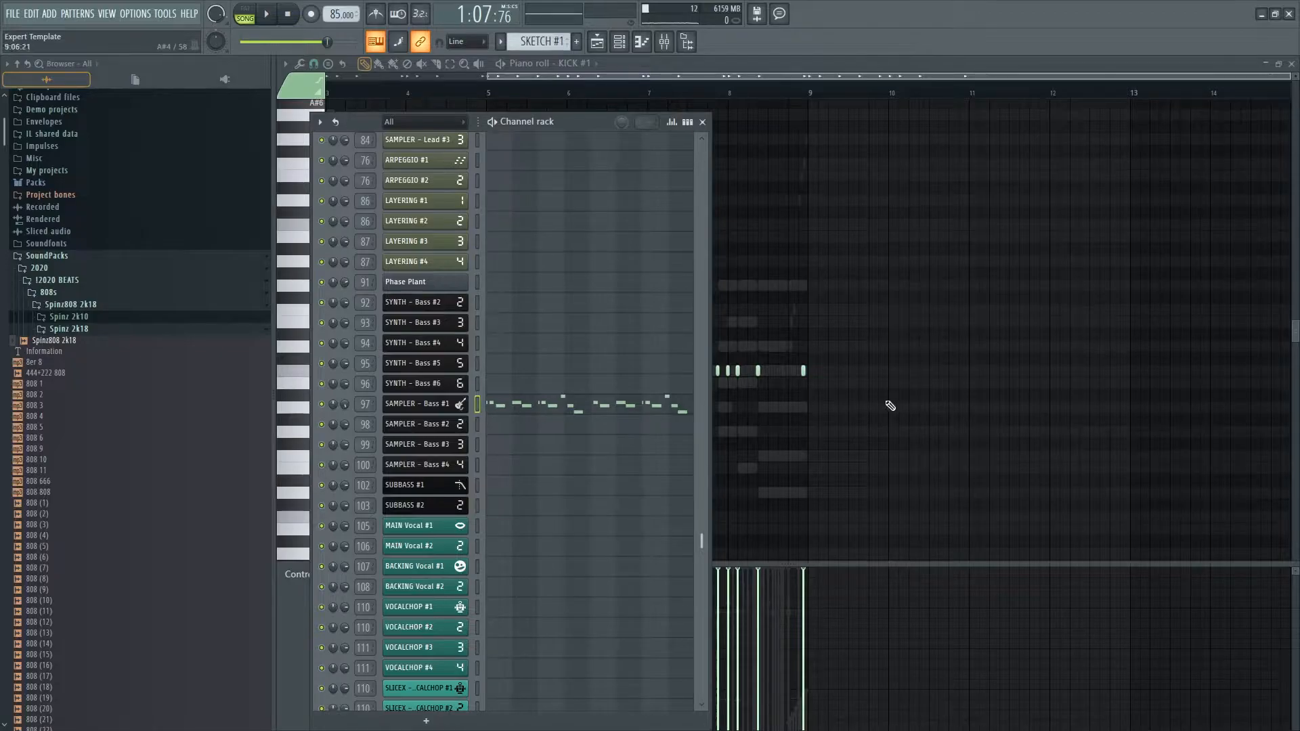
- Clone the SKETCH #1 pattern as SKETCH #8 and place its clip around bar 25 in the playlist
key(F6)
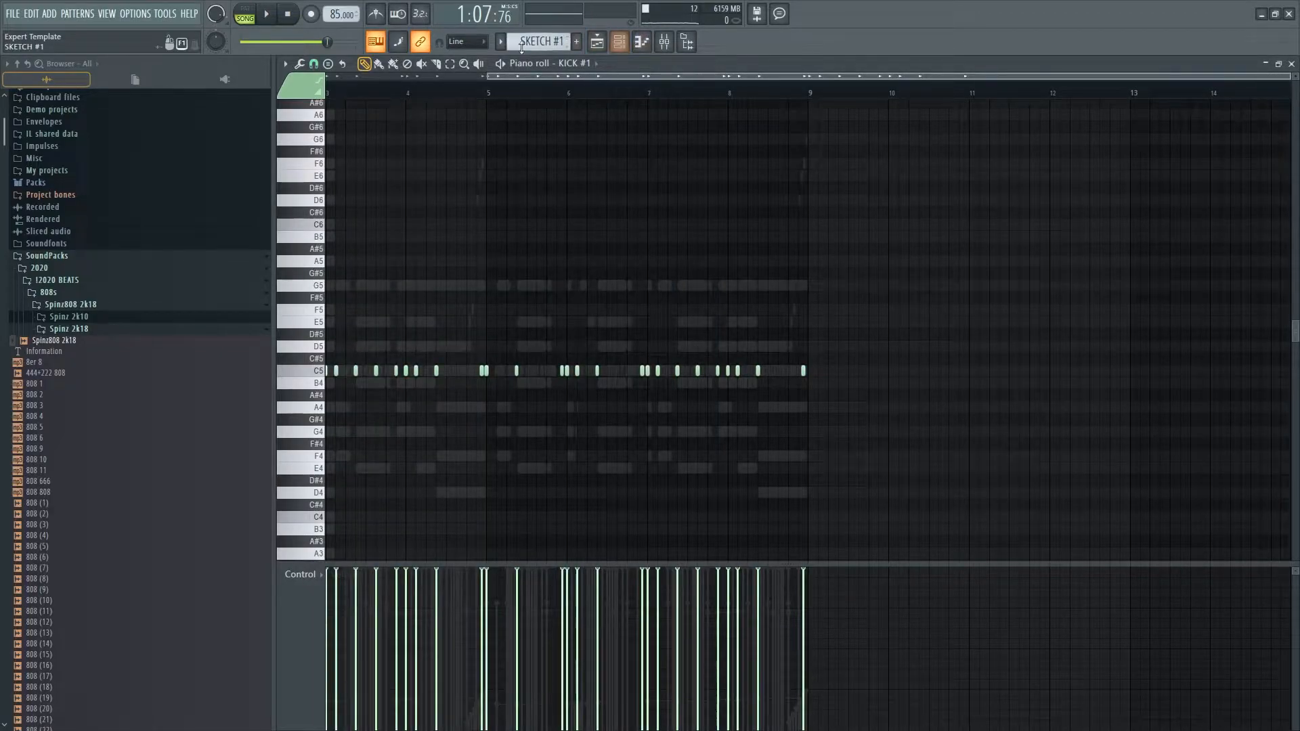
click(522, 46)
click(627, 195)
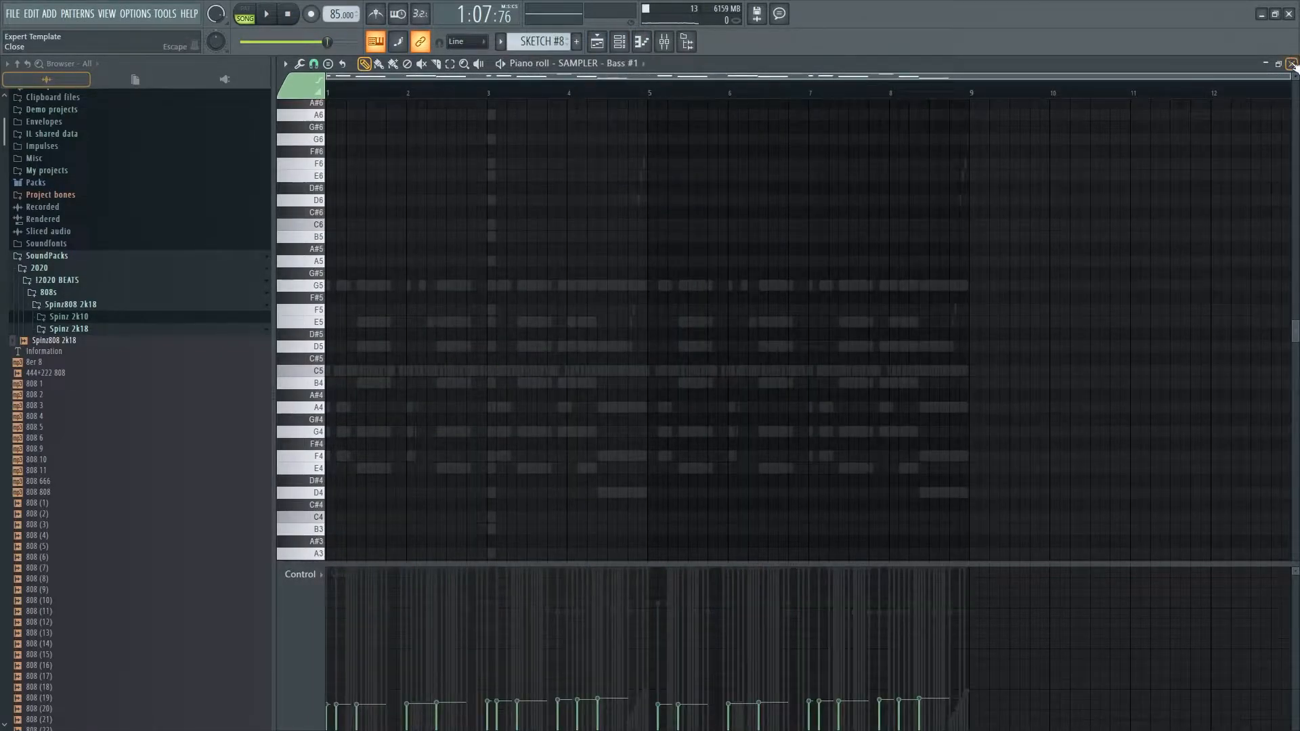
click(1291, 64)
click(989, 242)
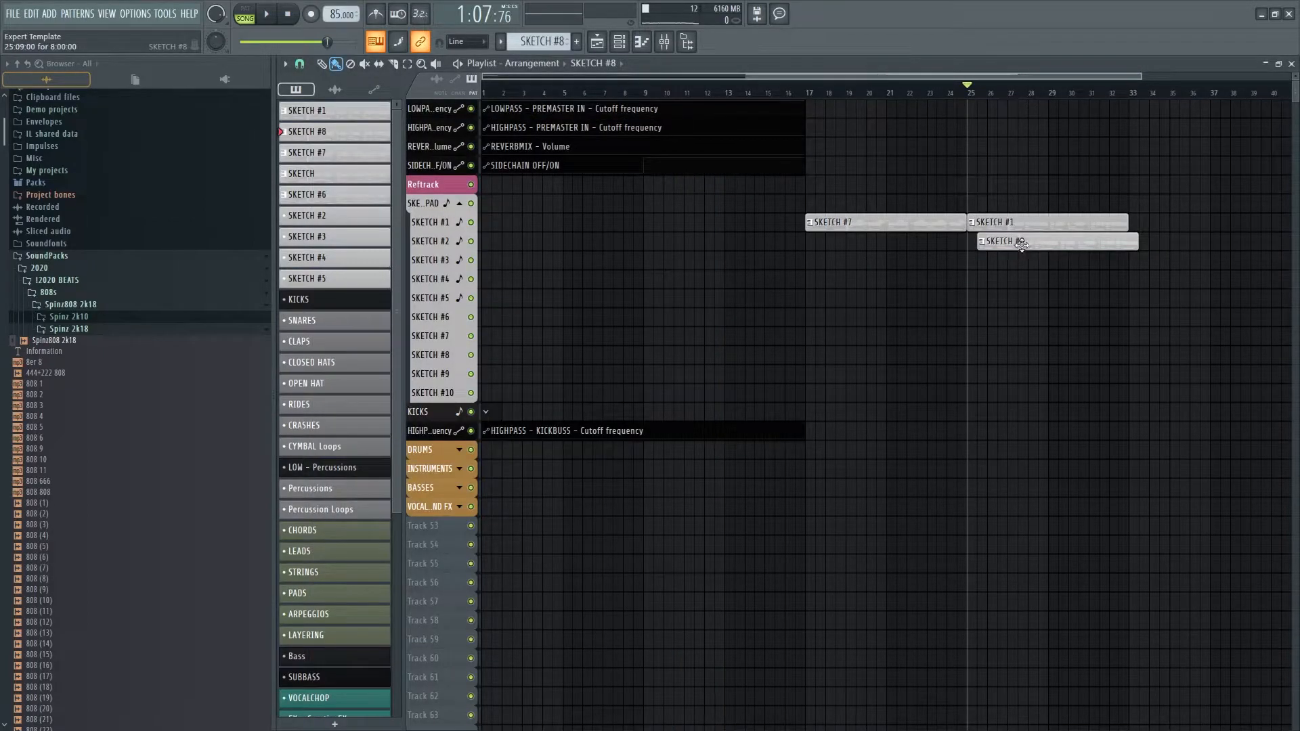
- Transpose the SAMPLER - Bass #1 line in SKETCH #8 up two octaves and raise all its velocities to maximum
double_click(1009, 232)
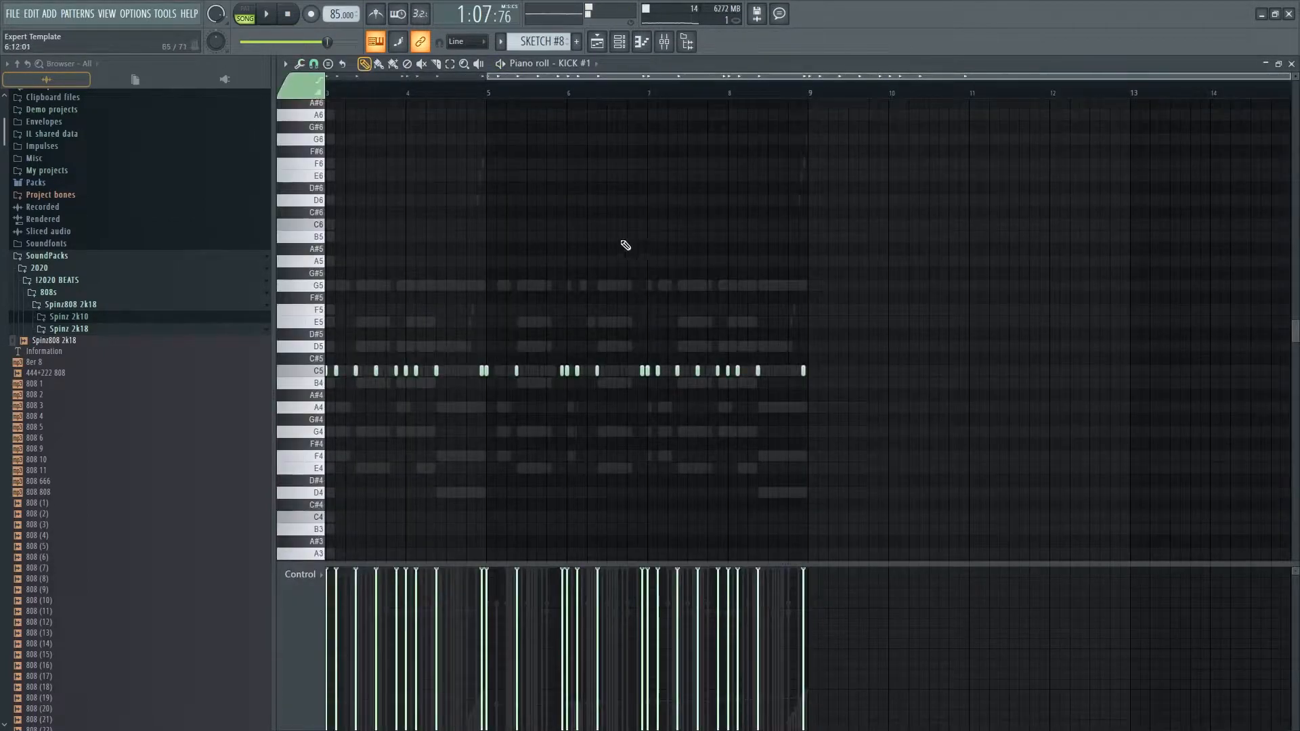
click(608, 44)
scroll(598, 363, down, 5)
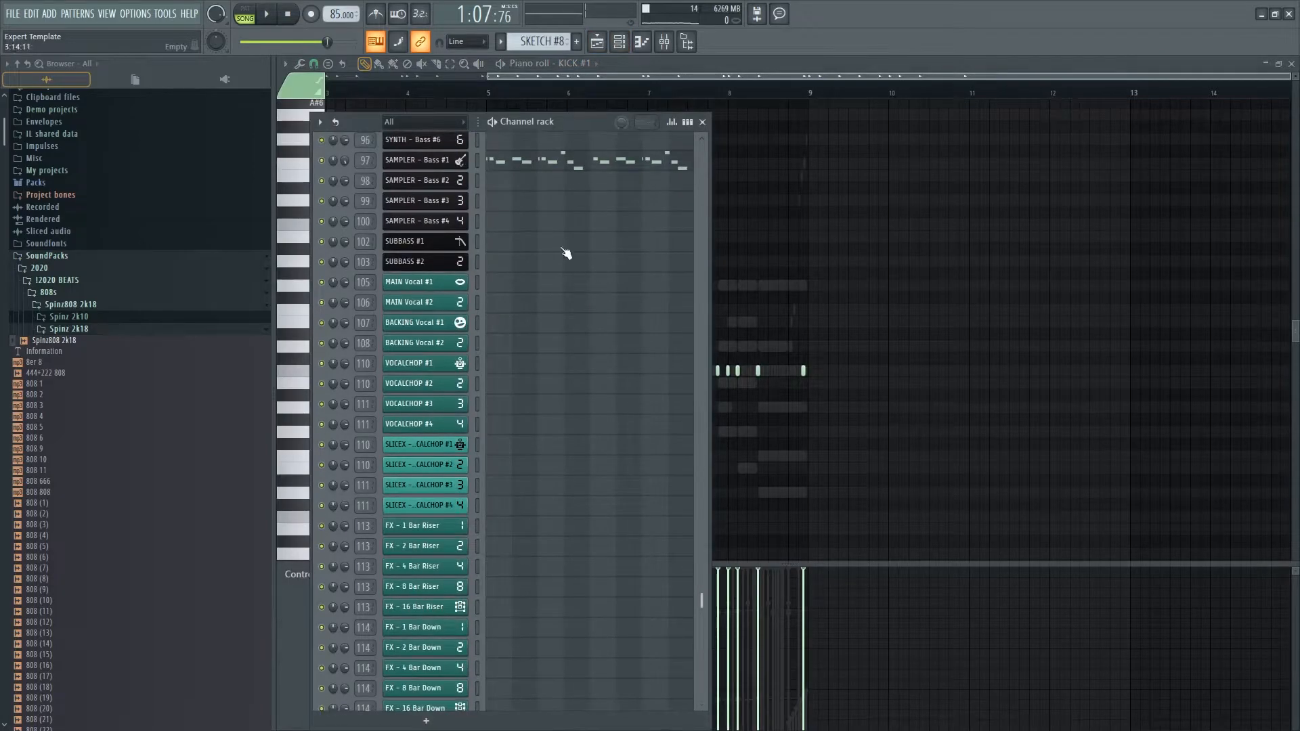
click(552, 165)
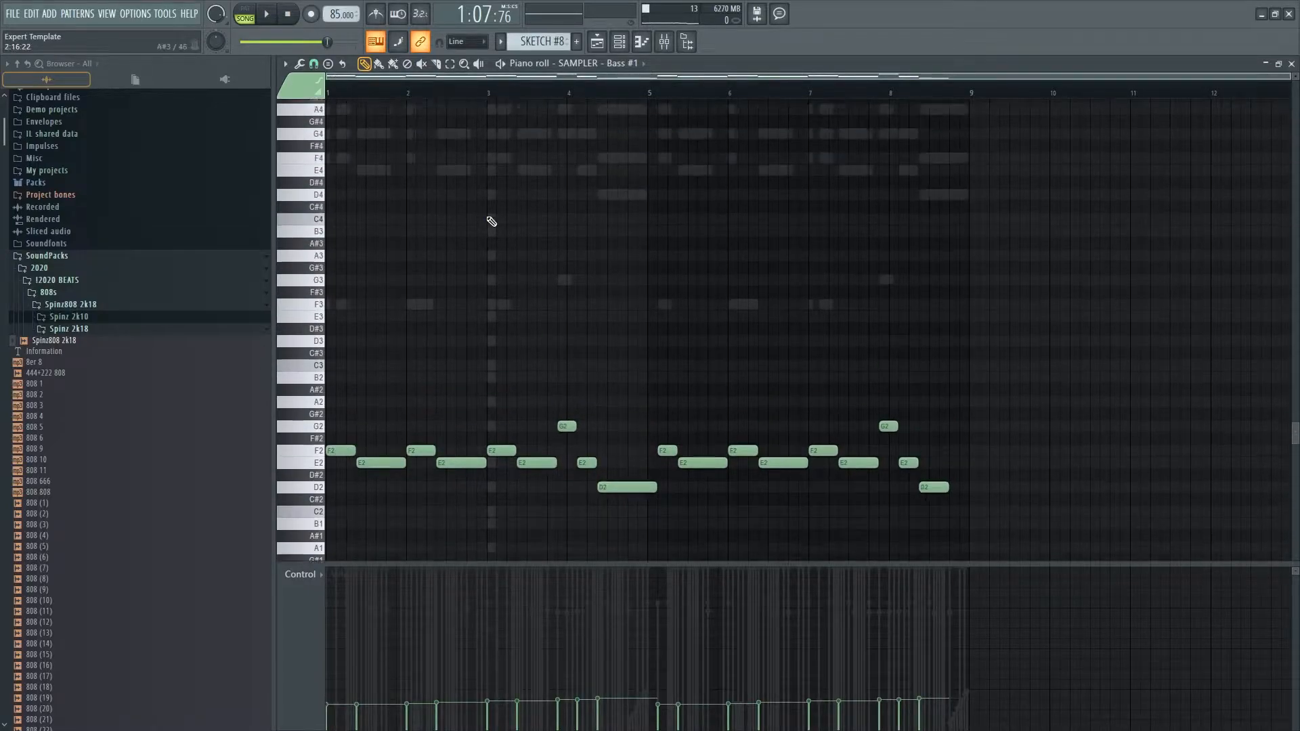
key(space)
scroll(492, 221, up, 9)
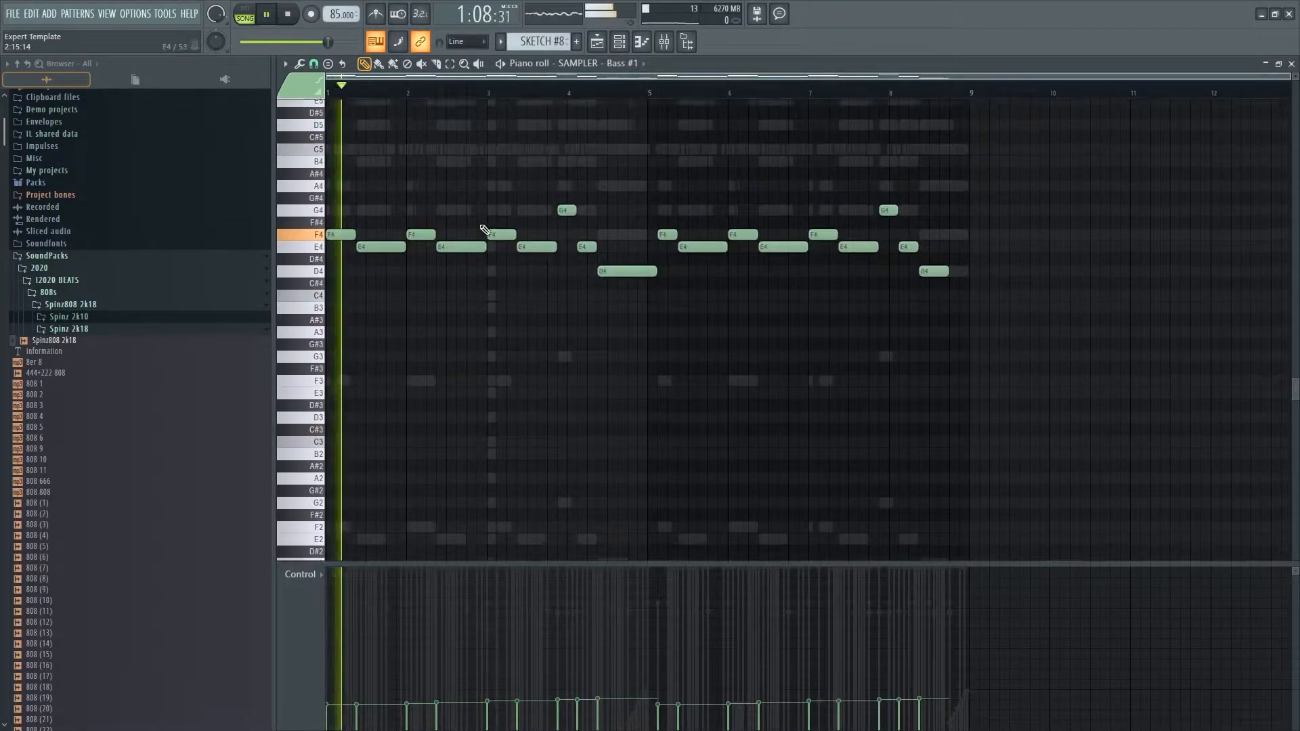
mouse_move(965, 615)
mouse_down()
mouse_move(684, 435)
mouse_move(289, 407)
mouse_up()
key(space)
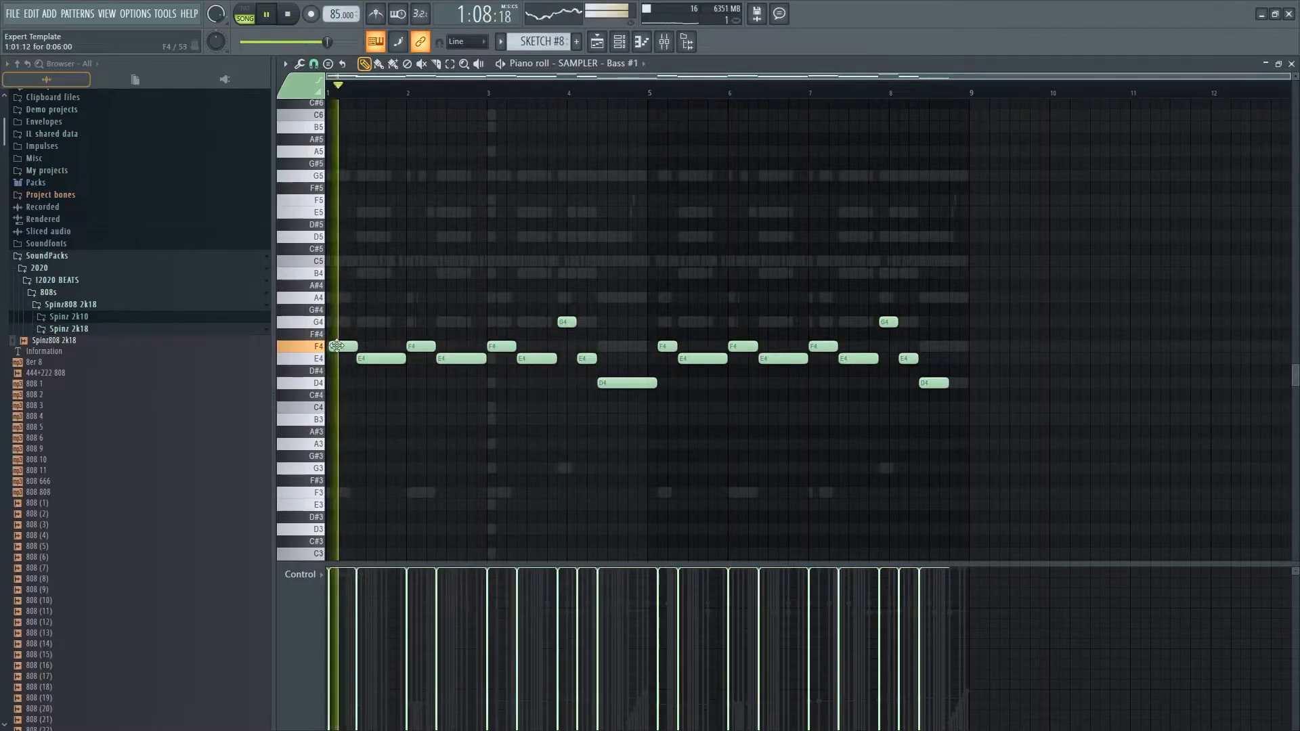
- Copy all KICK #1 notes into the SAMPLER - Bass #1 piano roll, above the existing bass line
double_click(341, 178)
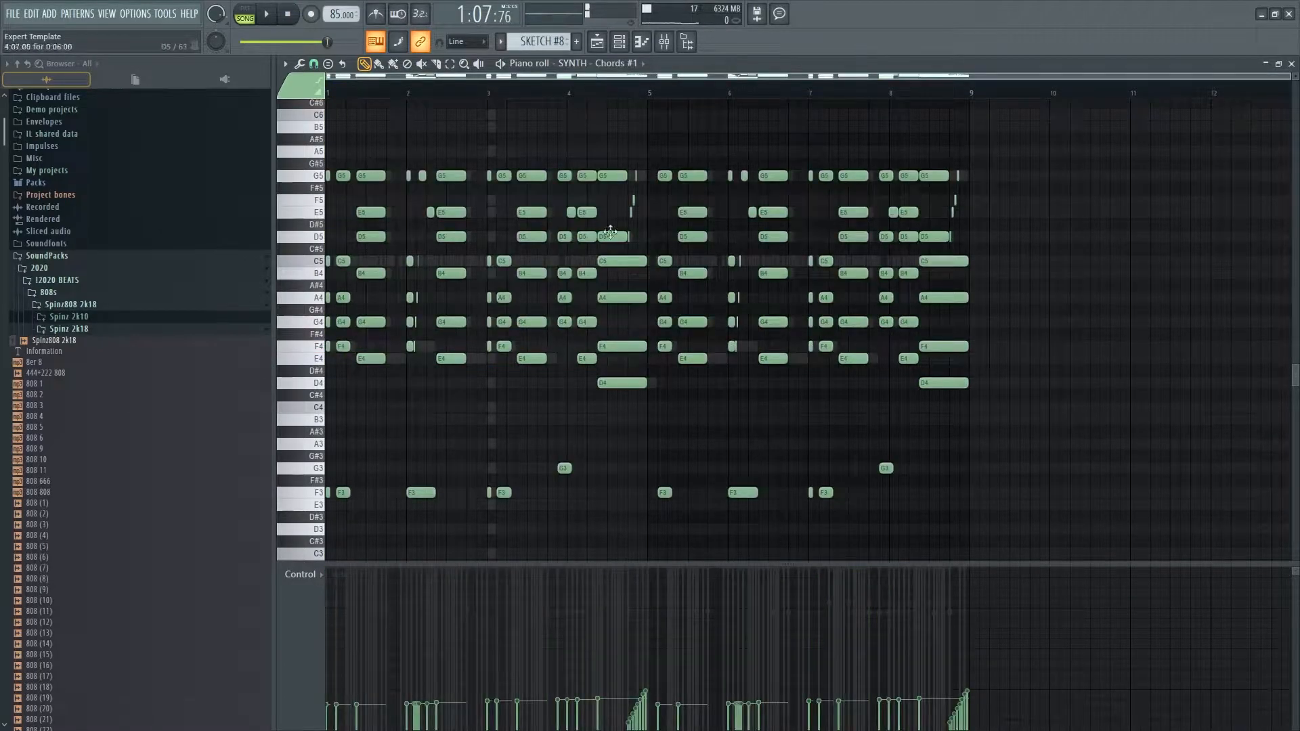
scroll(486, 174, up, 3)
click(585, 65)
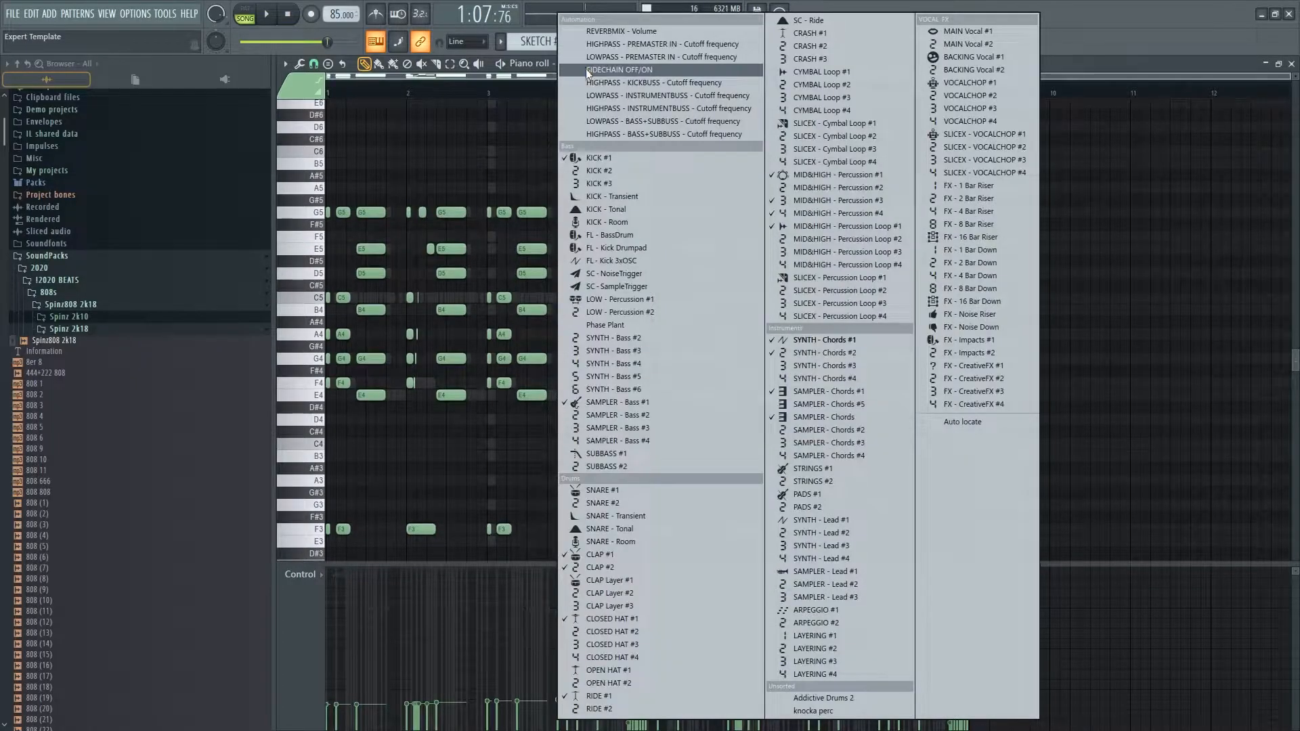
click(620, 161)
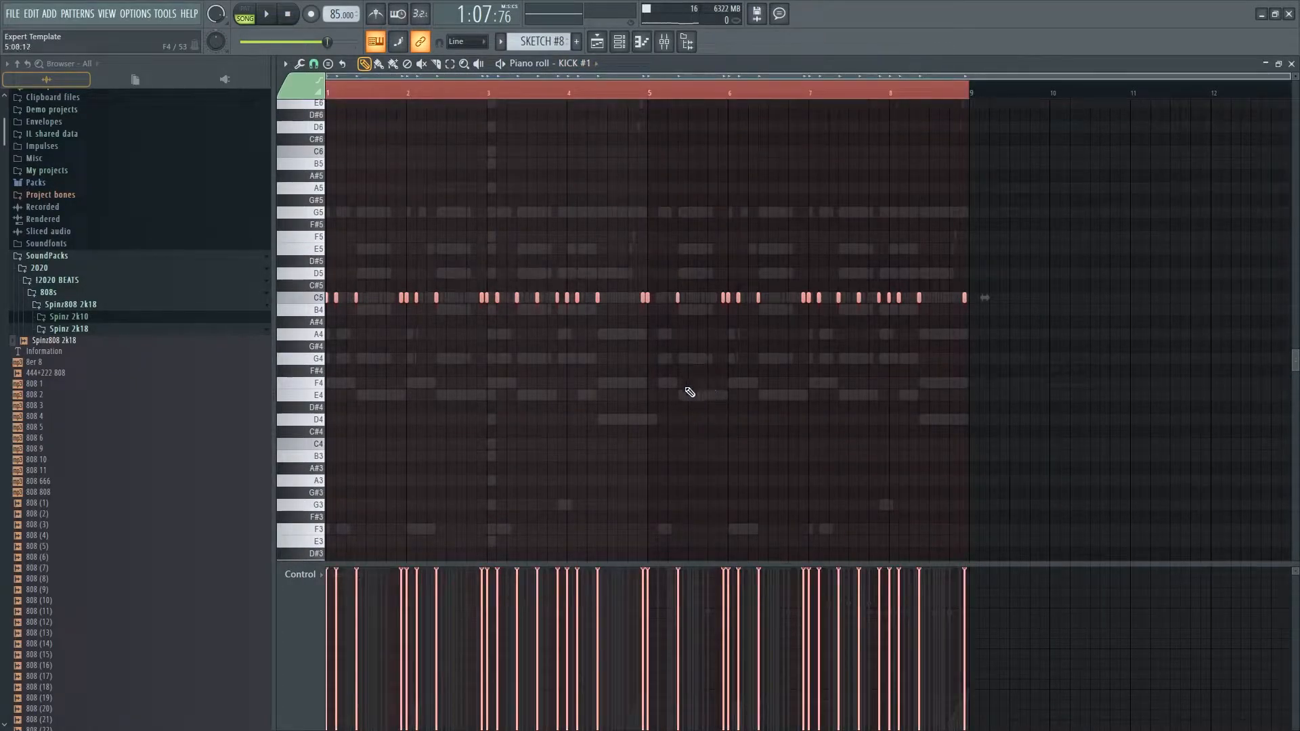
double_click(432, 532)
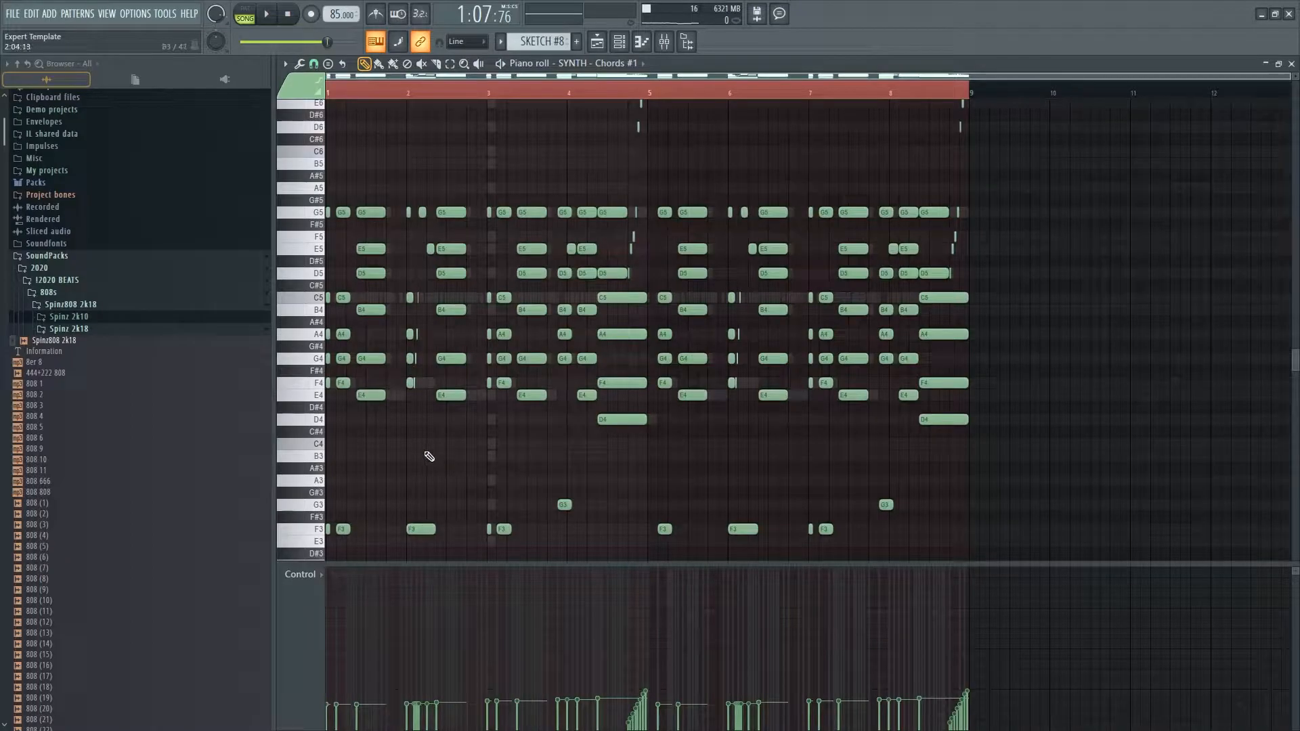
double_click(398, 398)
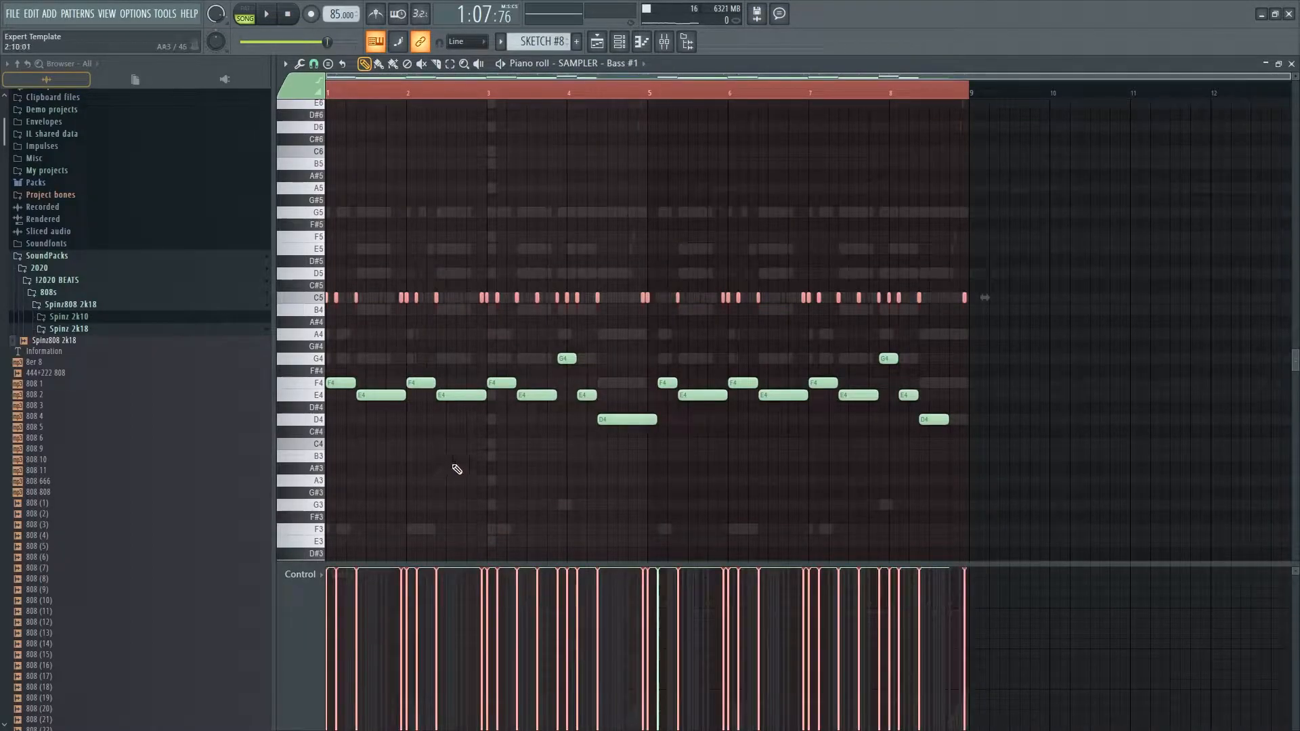
- Raise the pasted kick notes that line up with the F4 bass notes five semitones to F5
scroll(354, 450, up, 2)
drag(489, 76, 472, 78)
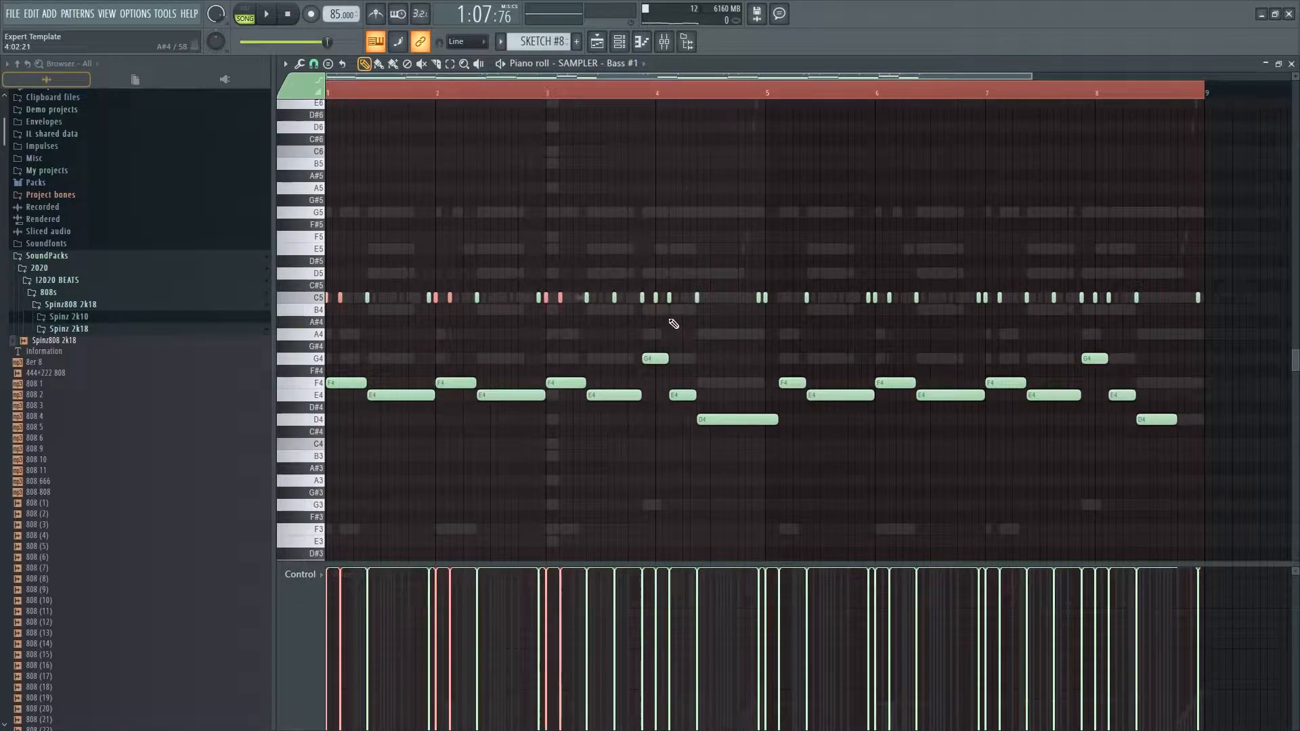
drag(768, 298, 763, 296)
drag(875, 311, 1030, 318)
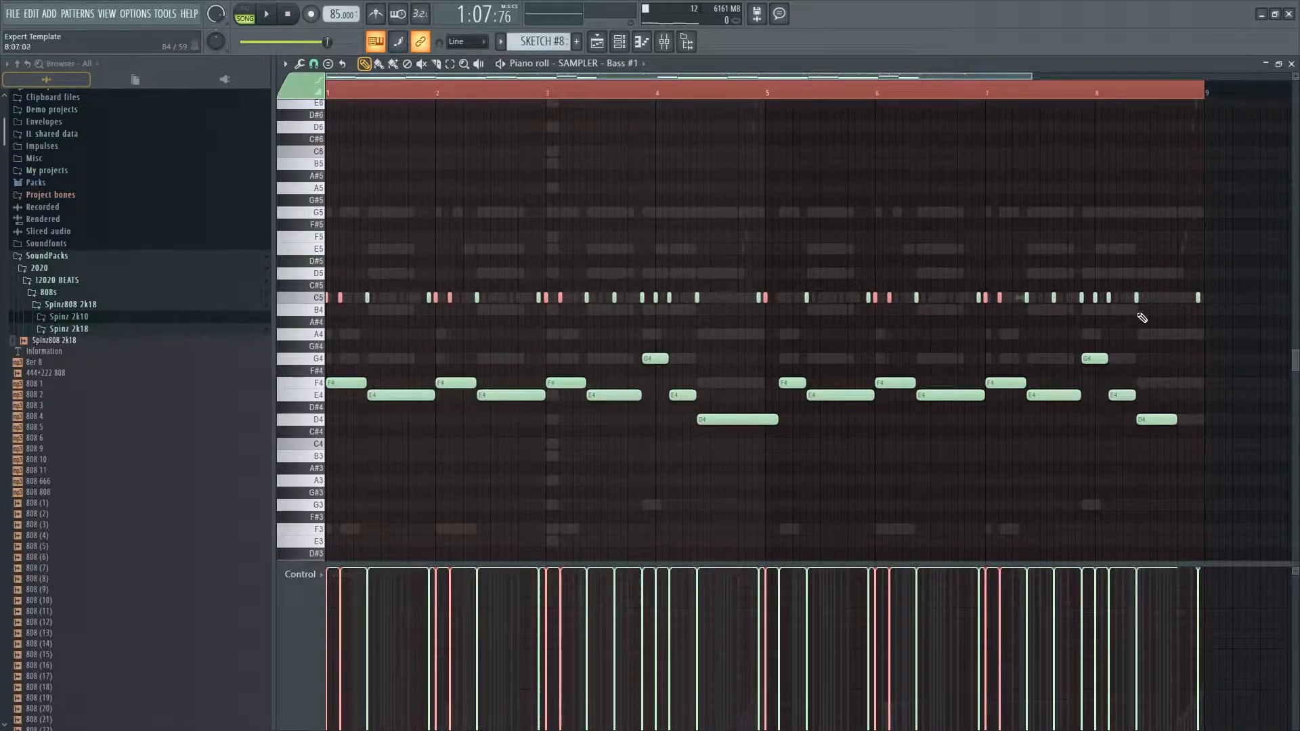
key(shift+Up)
key(shift+Up)
key(shift+Up)
key(shift+Up)
key(shift+Up)
- Raise the pasted kick notes that line up with most of the E4 bass notes four semitones to E5
mouse_move(348, 292)
mouse_down()
mouse_move(371, 310)
mouse_move(437, 318)
mouse_move(638, 316)
mouse_move(671, 297)
mouse_up()
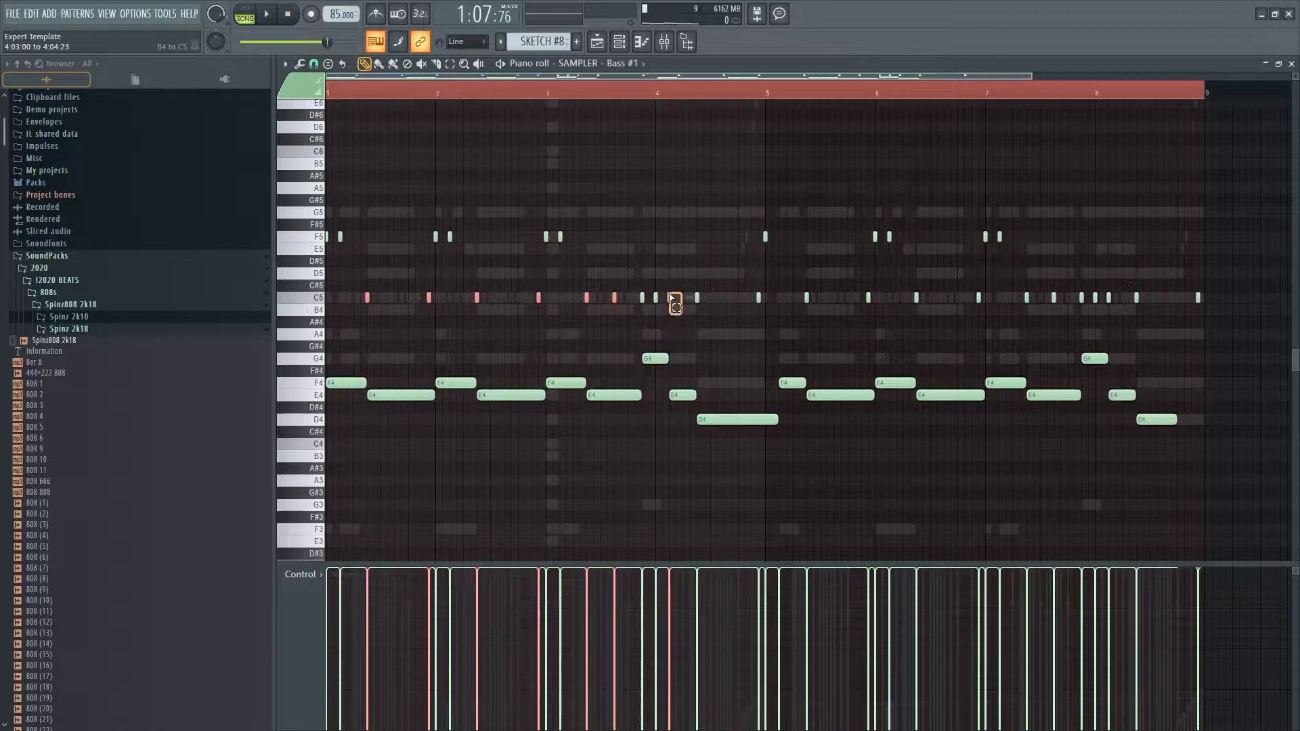
drag(790, 329, 824, 298)
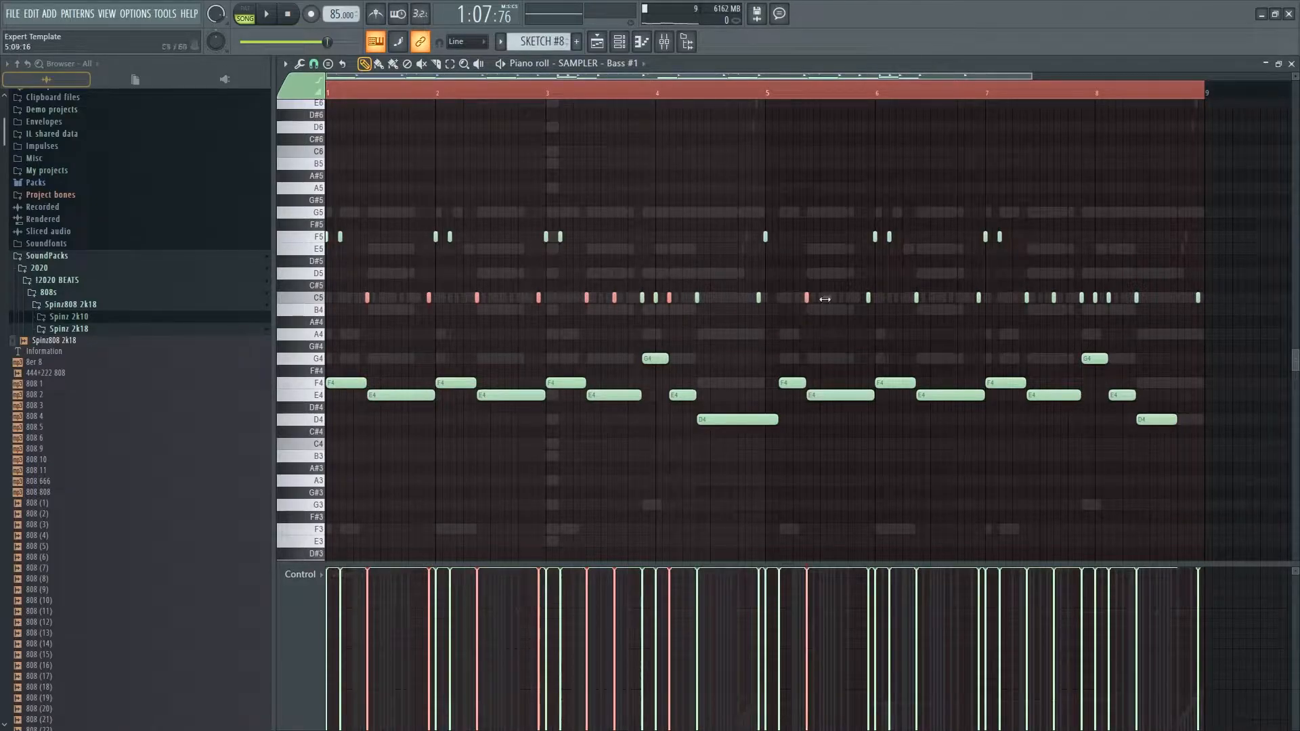
drag(1011, 317, 1078, 279)
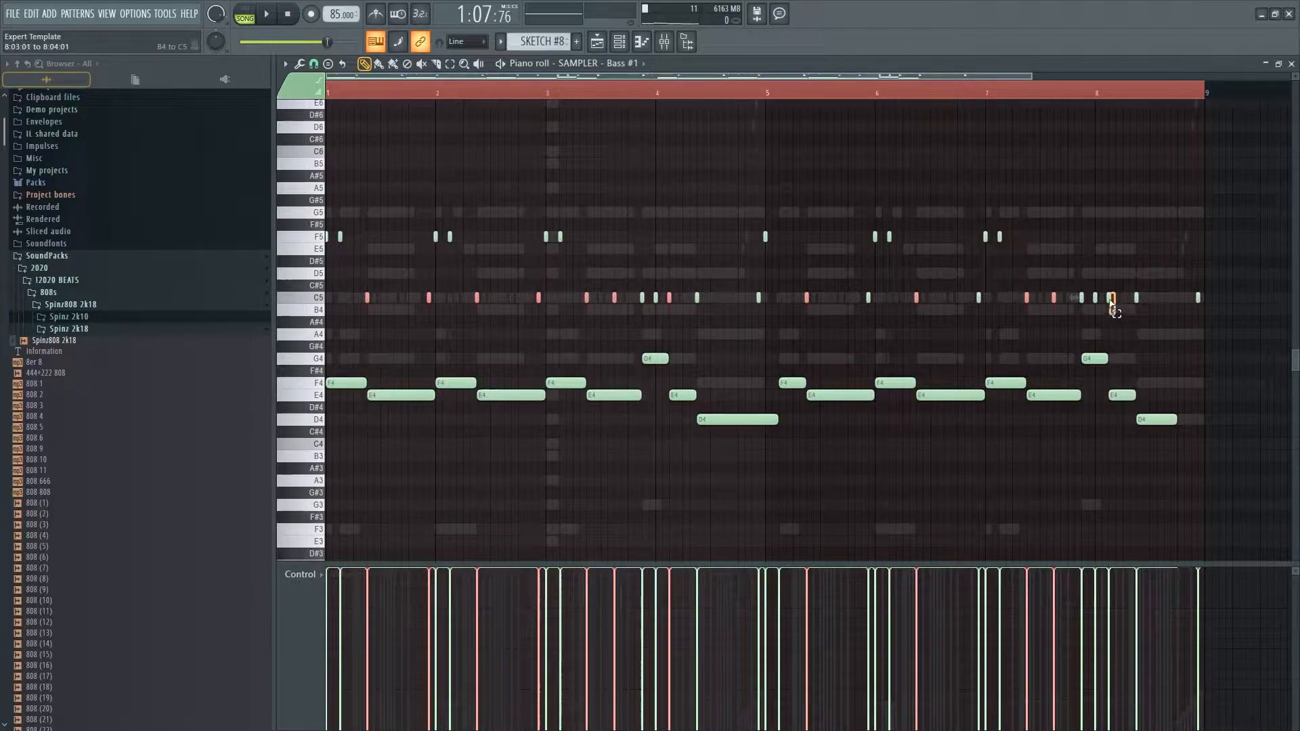
key(Up)
key(Up)
key(Up)
key(Up)
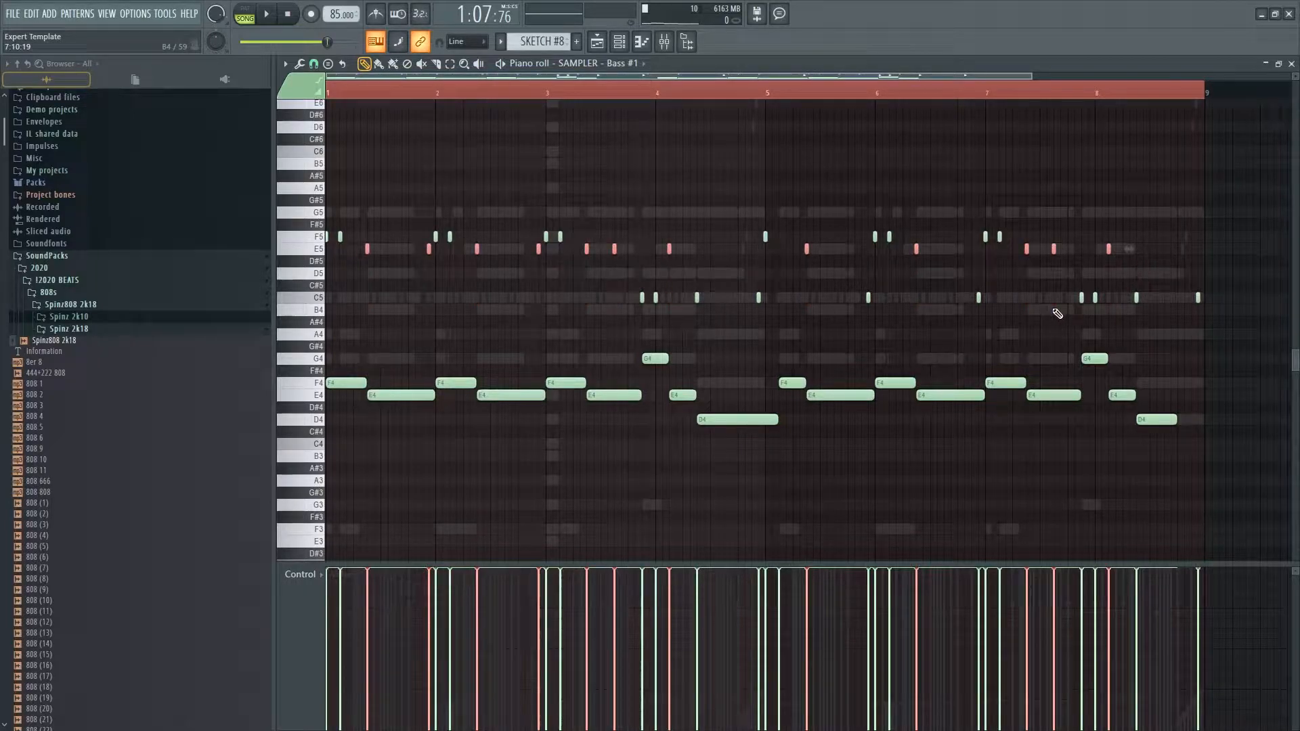
- Raise the pasted kick notes above the two G4 bass notes around bars 4 and 8 to G5
right_click(603, 377)
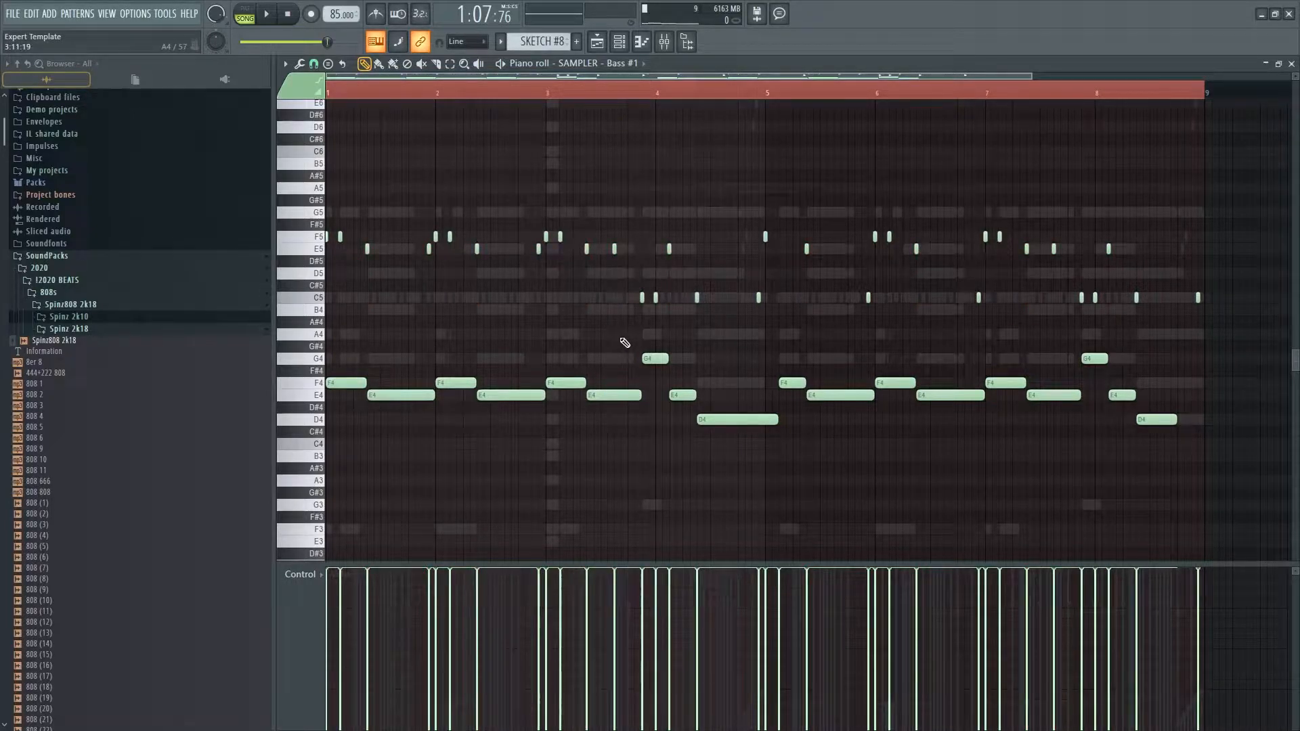
drag(645, 309, 667, 301)
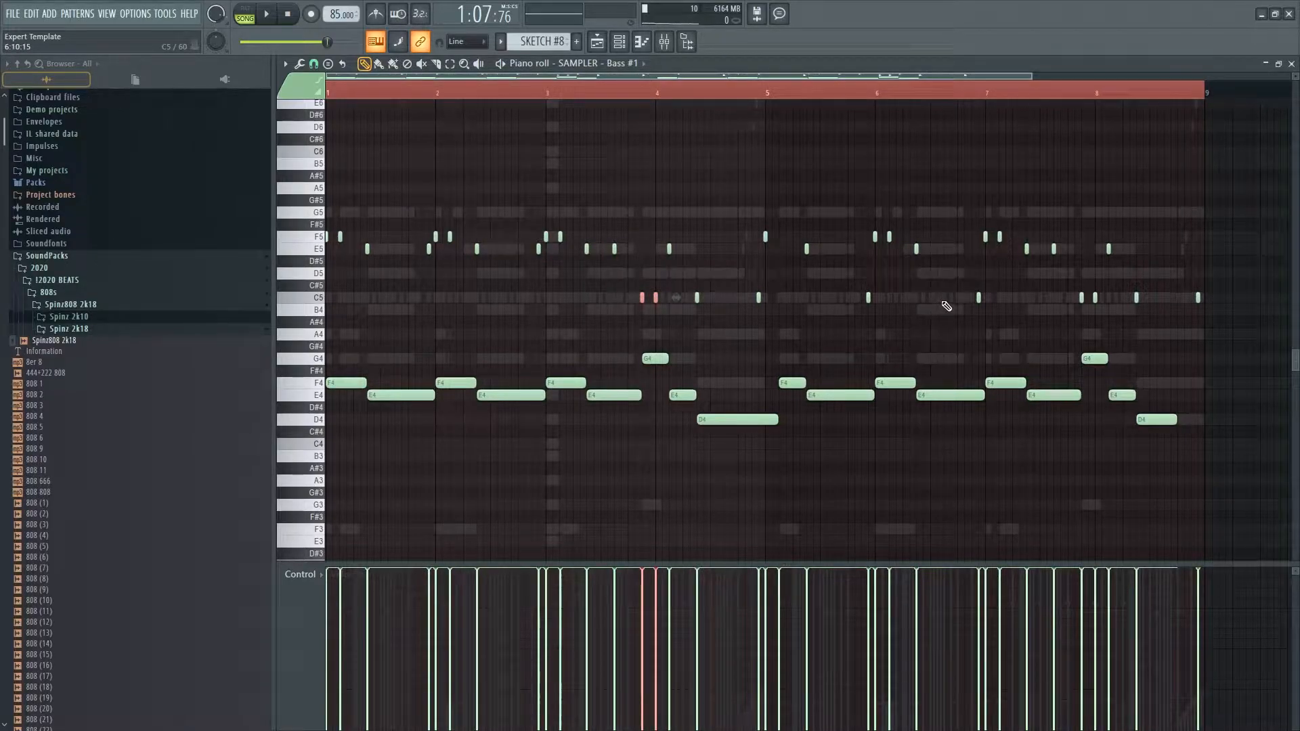
drag(1066, 312, 1108, 300)
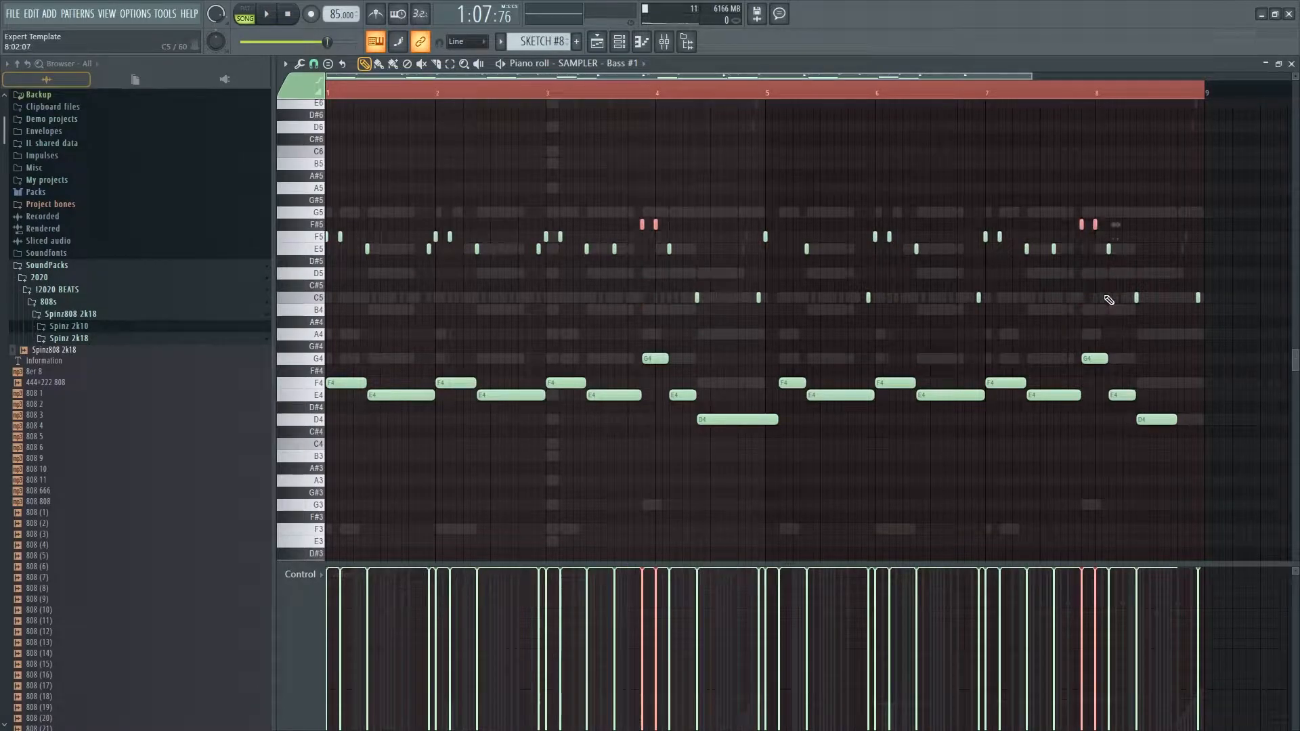
right_click(686, 324)
- Raise the C5 notes just before bars 6 and 7 to E5, and those above the D4 bass notes to D5
drag(698, 309, 893, 298)
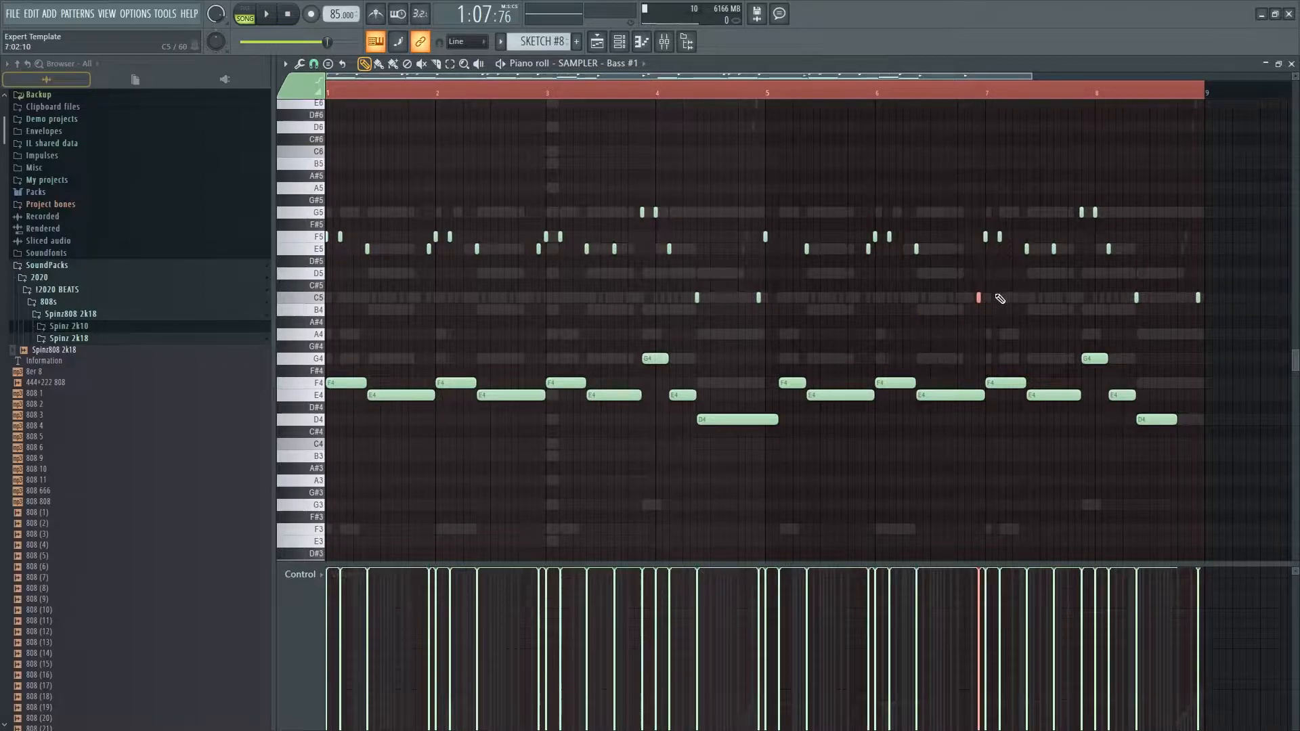
drag(1215, 294, 555, 300)
key(shift+Up)
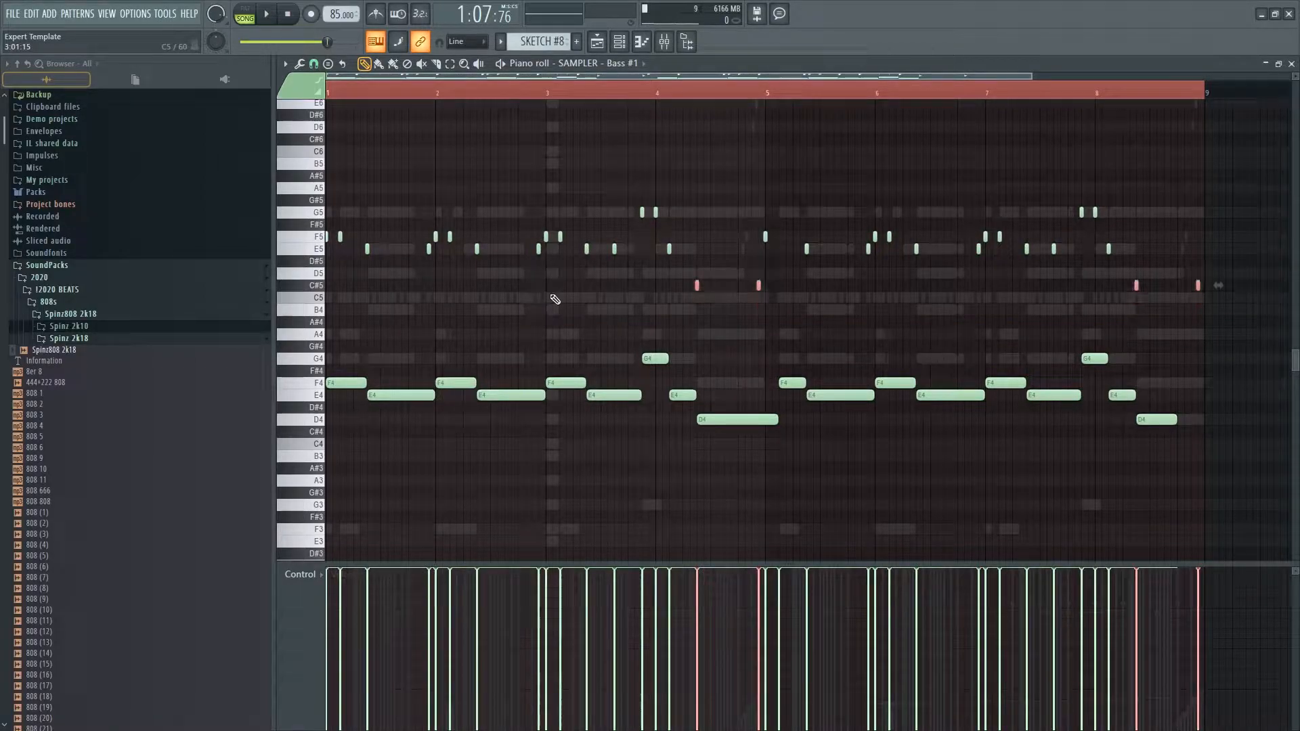
- Replace the old bass notes with the new pitched notes, lowered two octaves and lengthened with legato, and play the result
key(ctrl+Down)
key(ctrl+Down)
key(ctrl+l)
scroll(339, 241, down, 3)
key(space)
key(space)
click(321, 420)
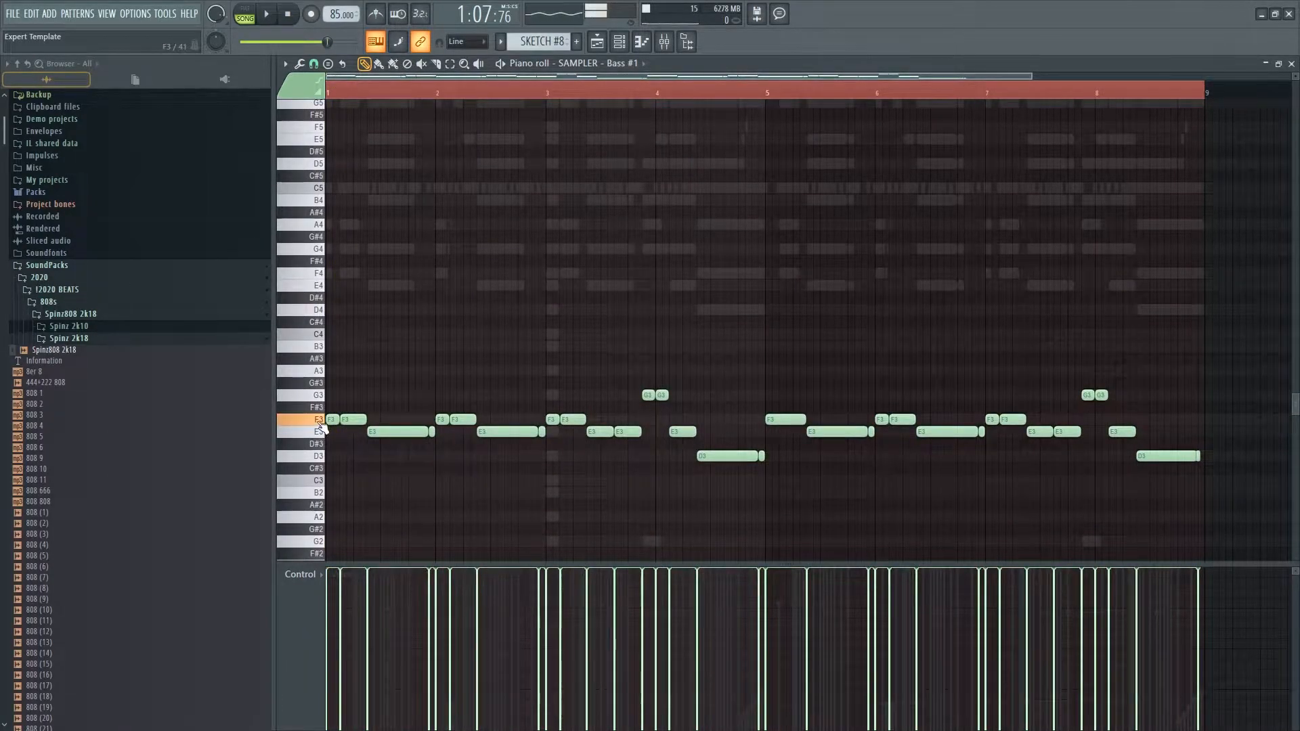
- Transpose the new bass line up two octaves
scroll(392, 380, down, 4)
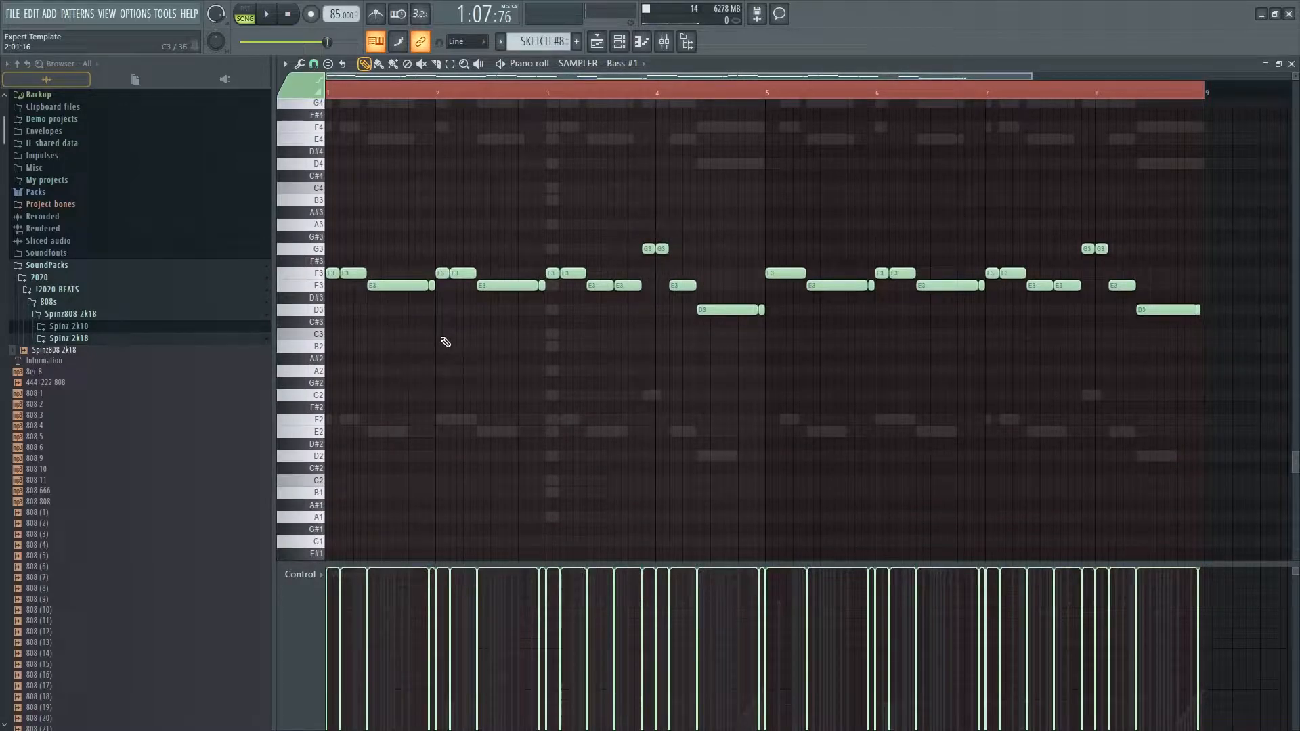
key(ctrl+Up)
scroll(450, 342, up, 4)
key(ctrl+Up)
scroll(632, 159, up, 4)
- Move the bass line from SAMPLER - Bass #1 to the SYNTH - Bass #2 channel and play it
click(620, 42)
scroll(528, 251, up, 5)
click(477, 242)
key(space)
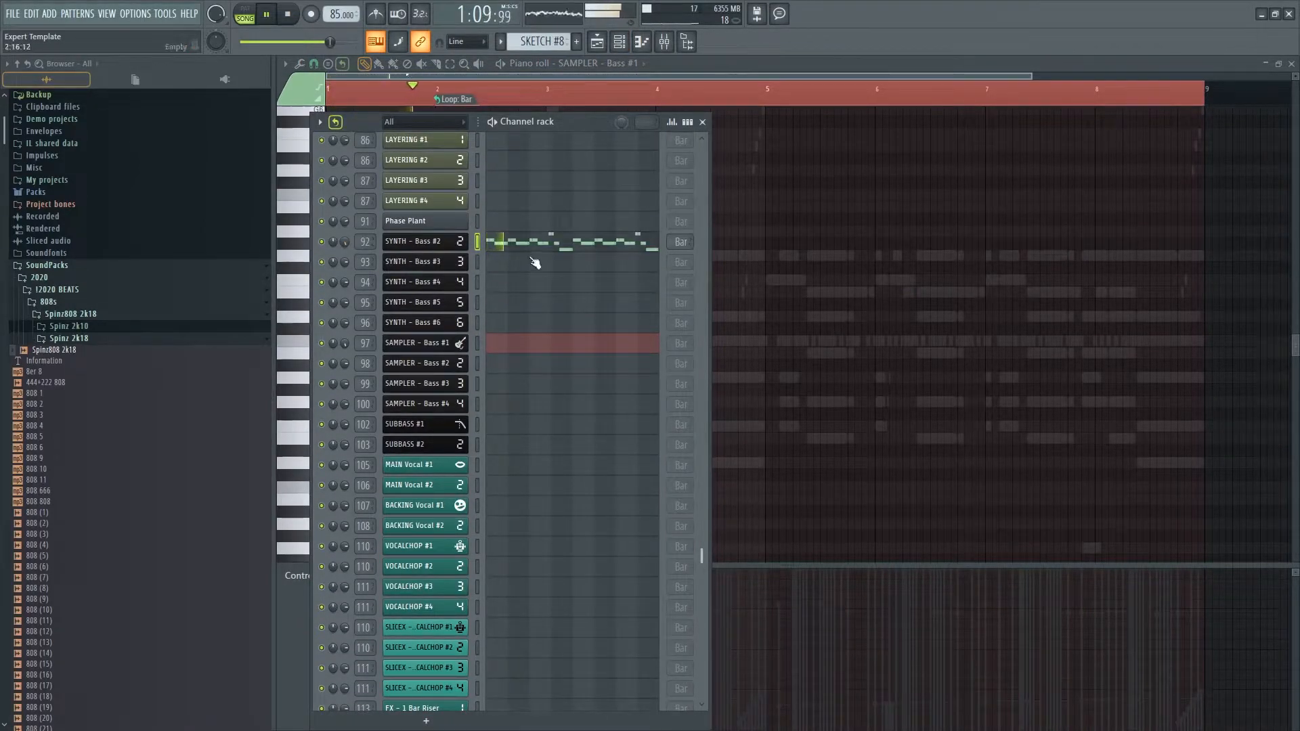
- Enable the volume envelope of the SYNTH - Bass #2 sampler and play SKETCH #8 again
key(space)
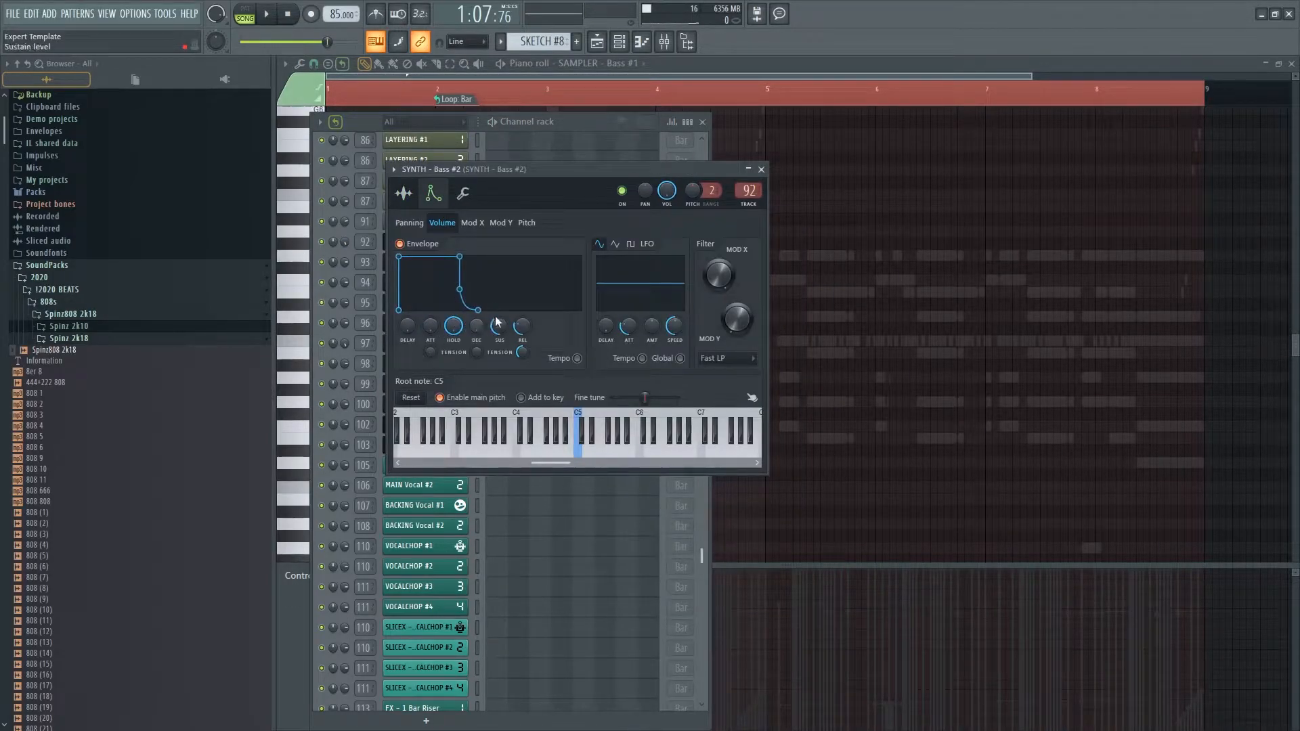
right_click(938, 341)
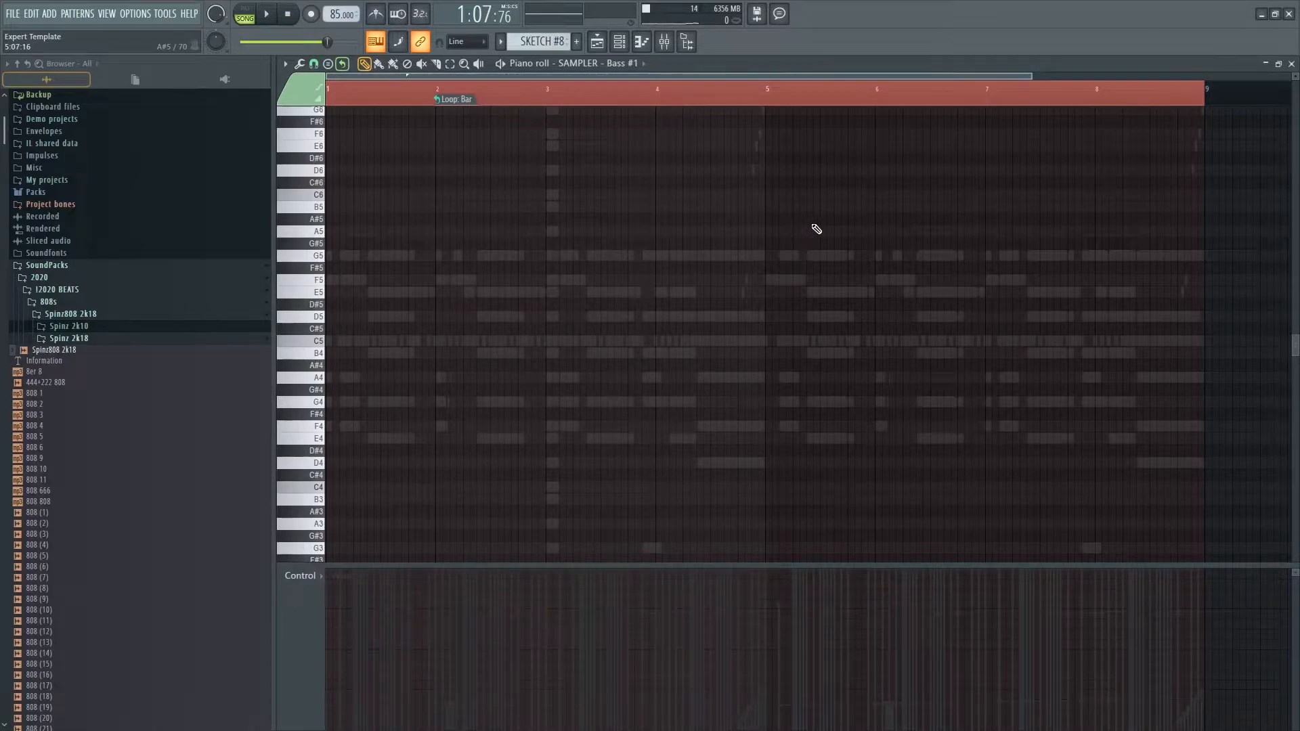
scroll(816, 229, up, 3)
key(space)
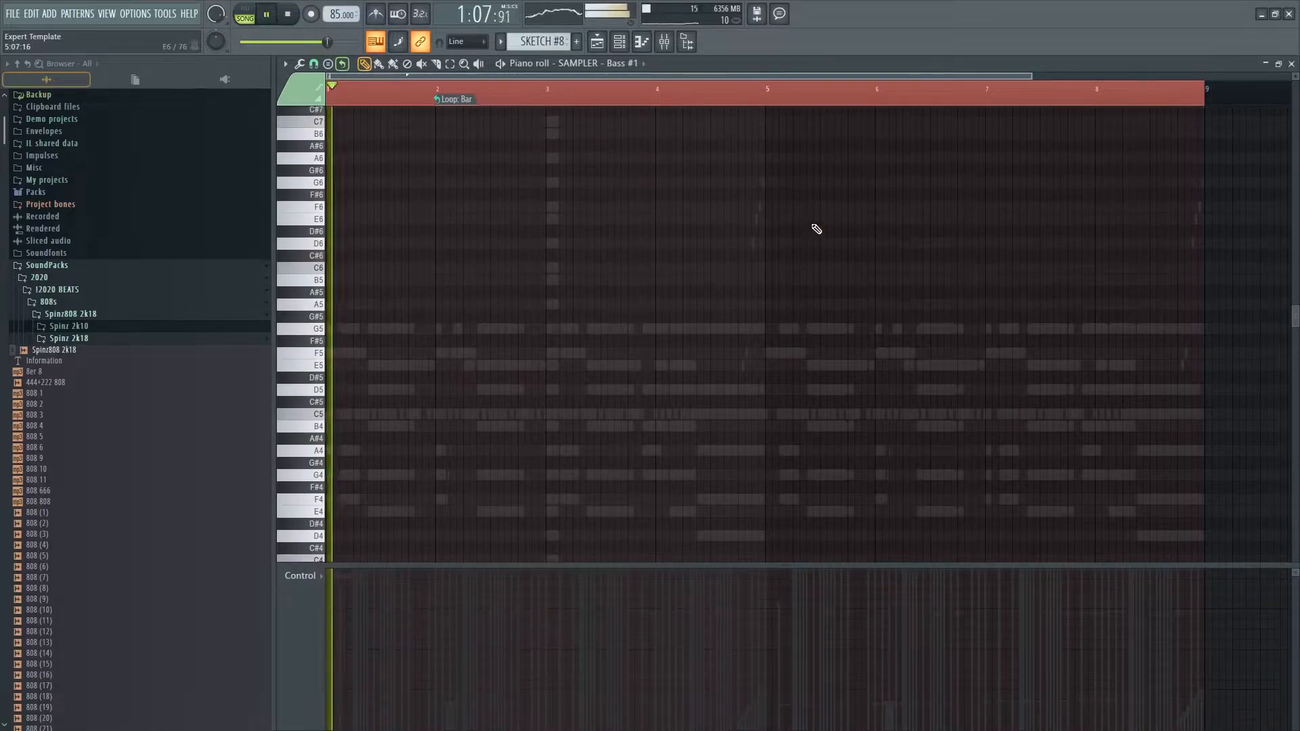
- Review the notes of SYNTH - Chords #1 and SAMPLER - Chords #1, and bring SYNTH - Bass #2 up in the piano roll
right_click(390, 332)
right_click(390, 332)
scroll(391, 333, down, 6)
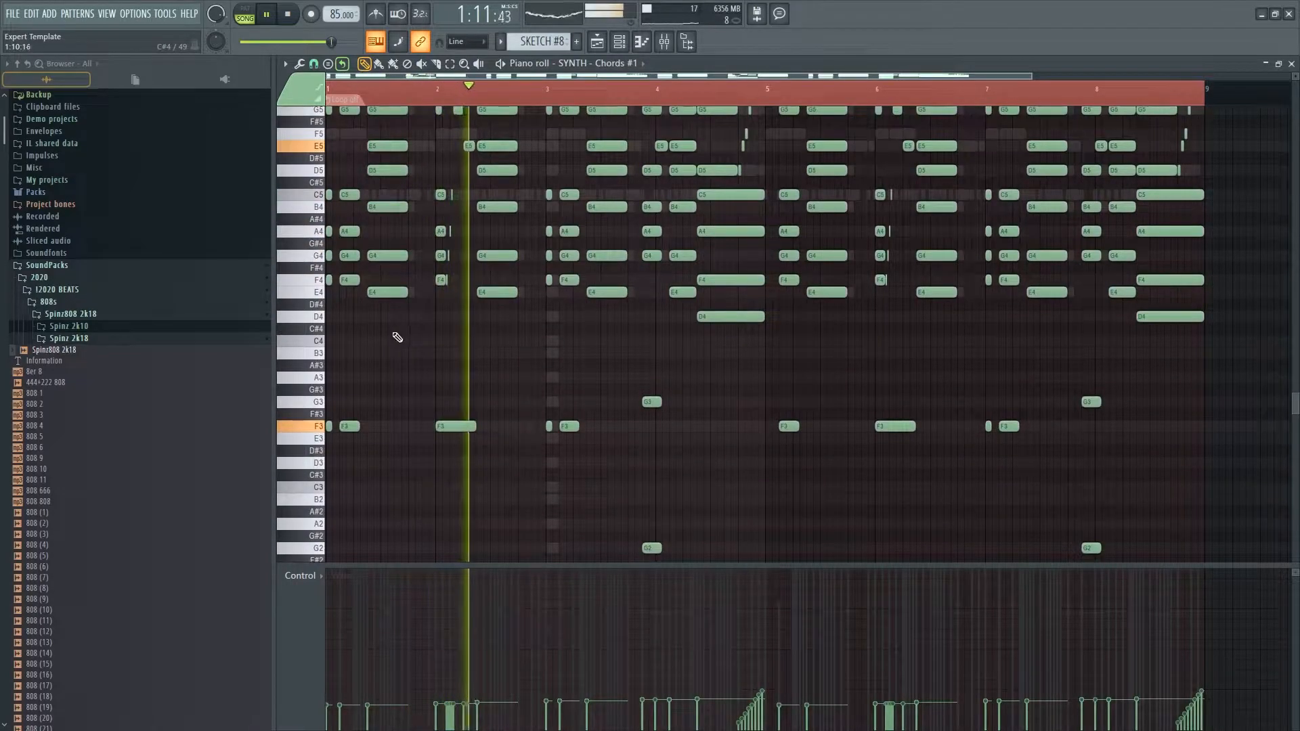
right_click(411, 292)
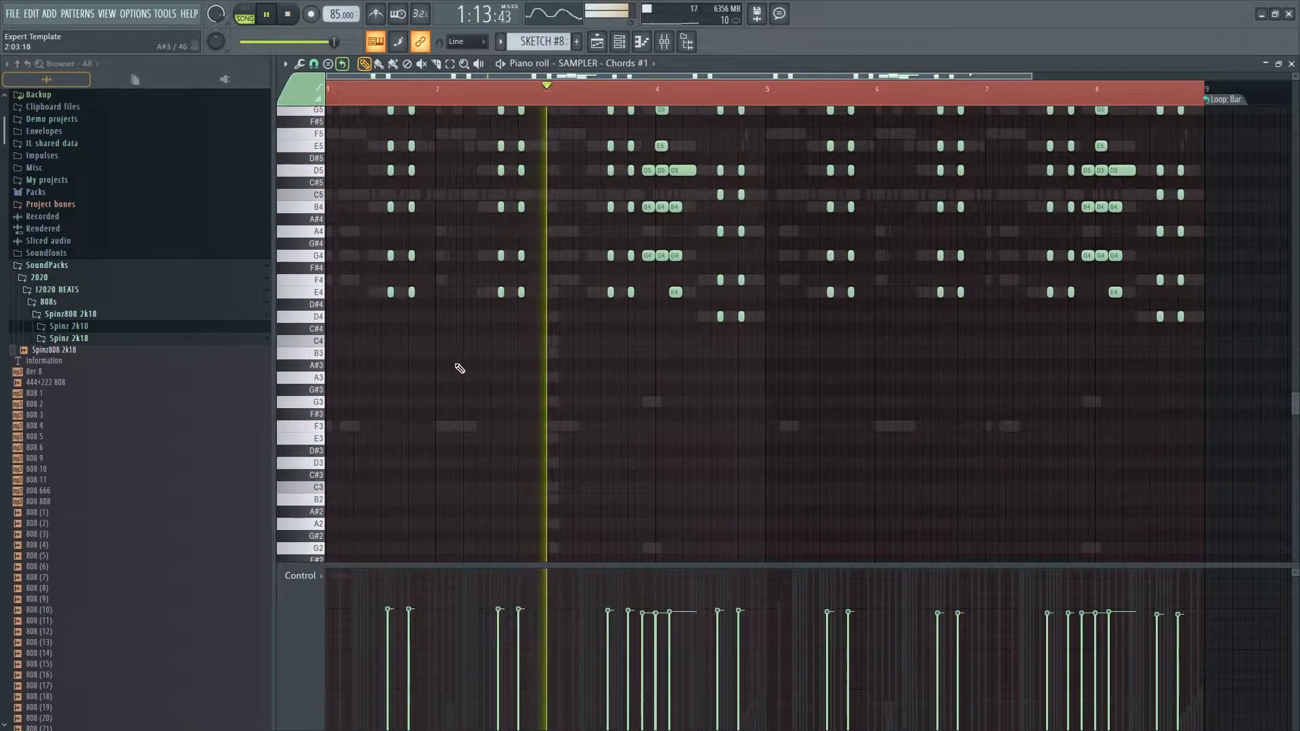
scroll(460, 368, up, 4)
click(631, 63)
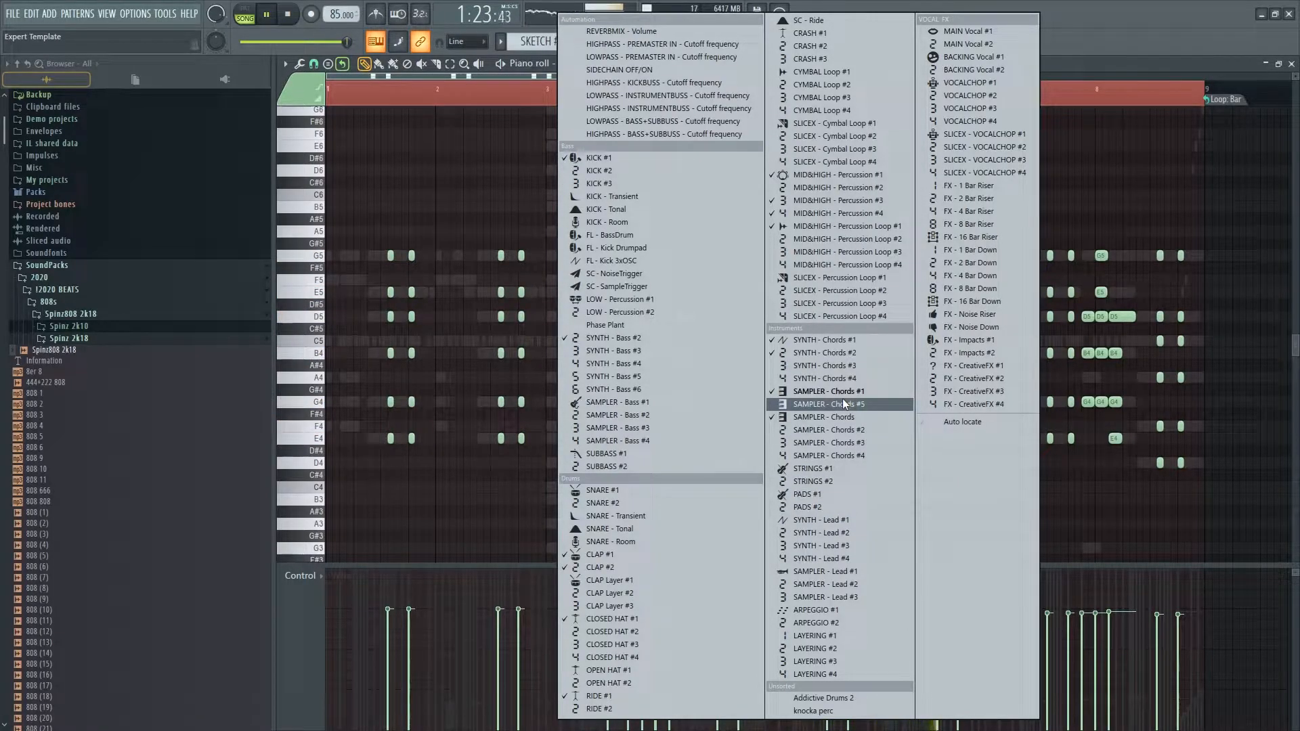
click(691, 336)
key(space)
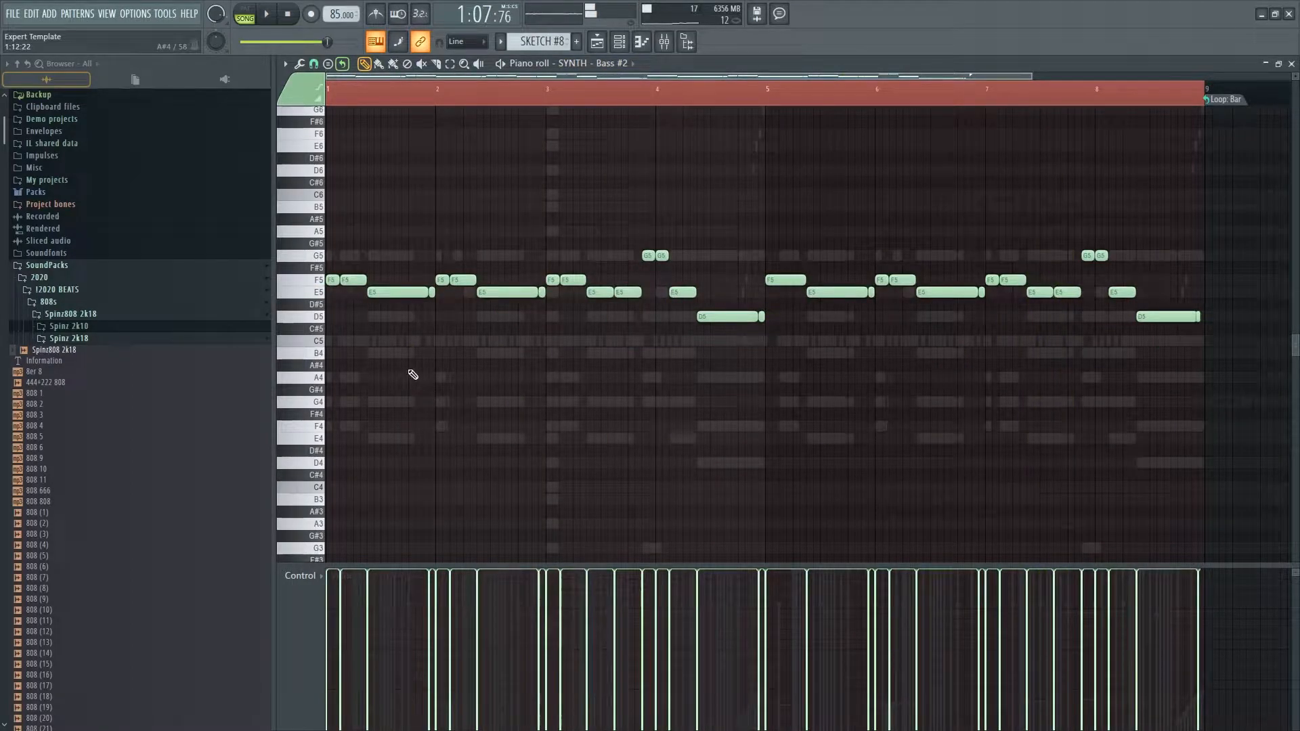
- Raise the first F5 bass note of bar 1 by one octave and play the result
drag(327, 305, 351, 259)
drag(446, 294, 466, 276)
ctrl+click(448, 311)
drag(334, 296, 340, 276)
key(ctrl+Up)
key(space)
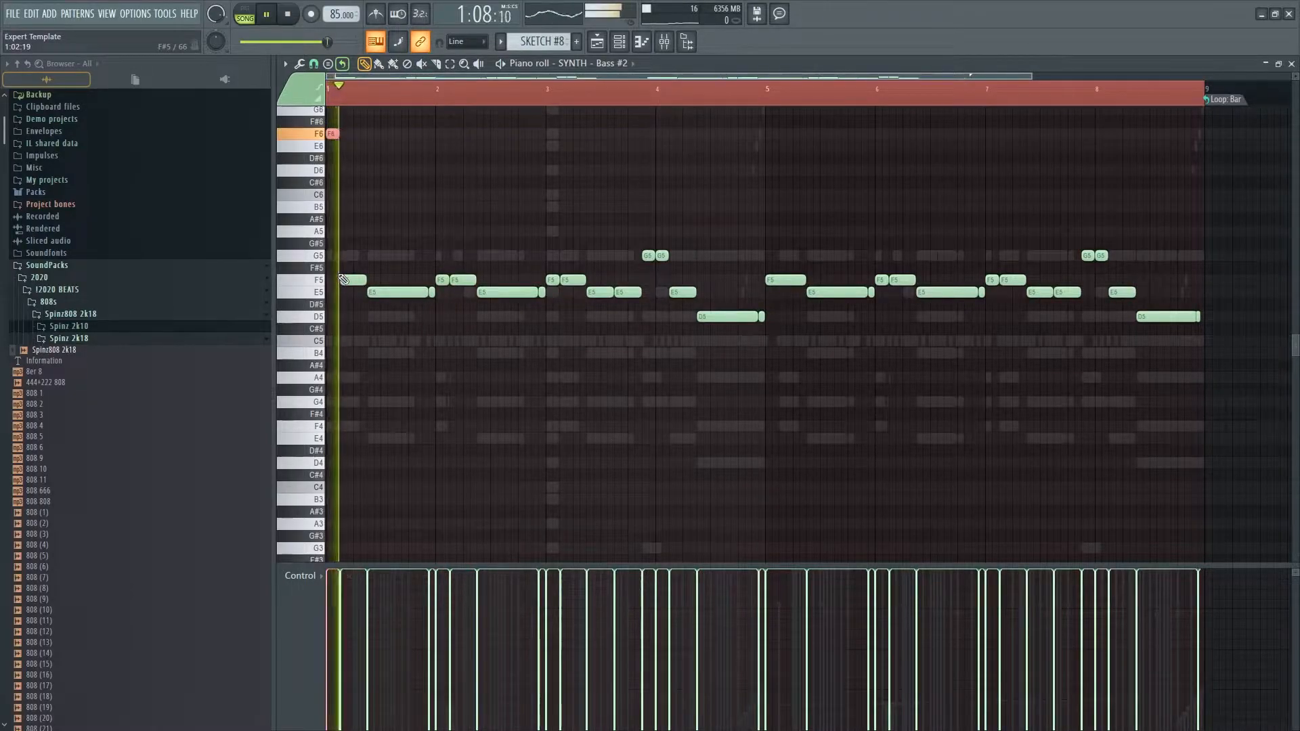
- Raise the pickups and first notes of bars 2 and 3, plus the E5 and G5 closing bar 3, by one octave and play
key(space)
click(432, 293)
drag(449, 312, 431, 275)
drag(550, 308, 543, 278)
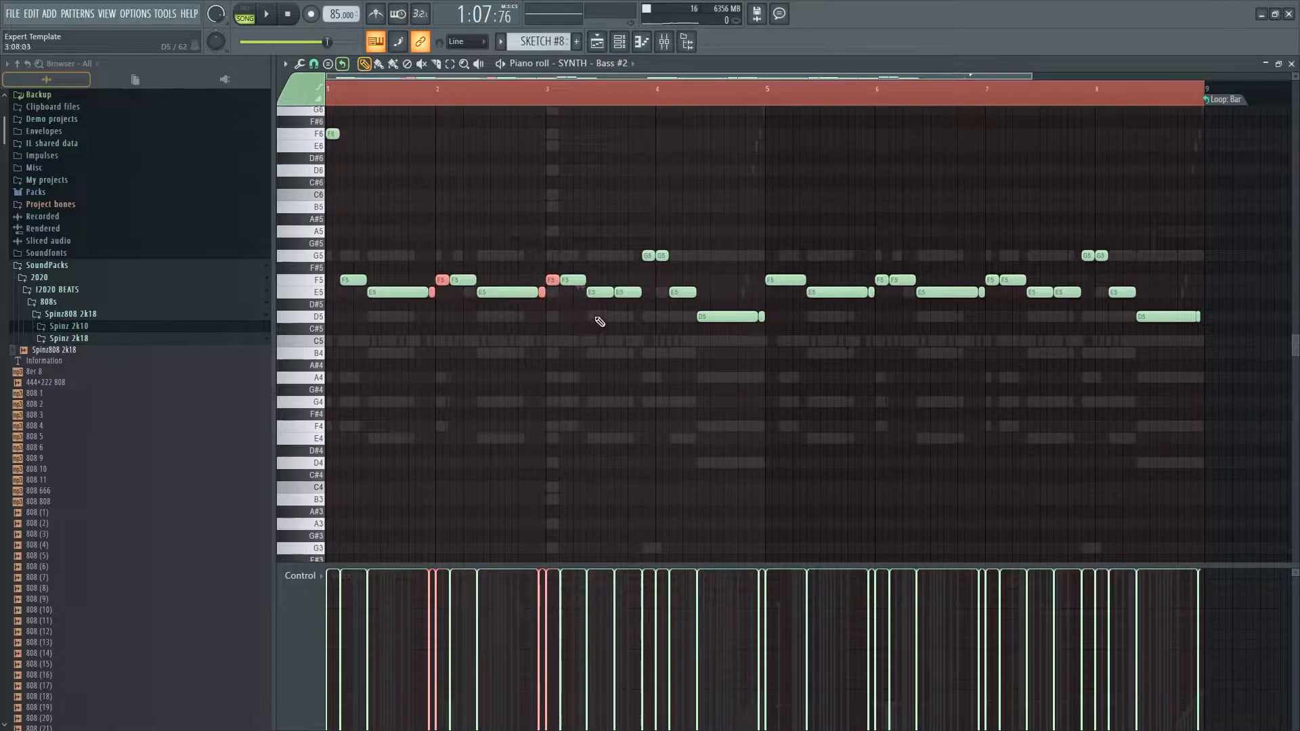
drag(629, 310, 652, 253)
key(ctrl+Up)
key(space)
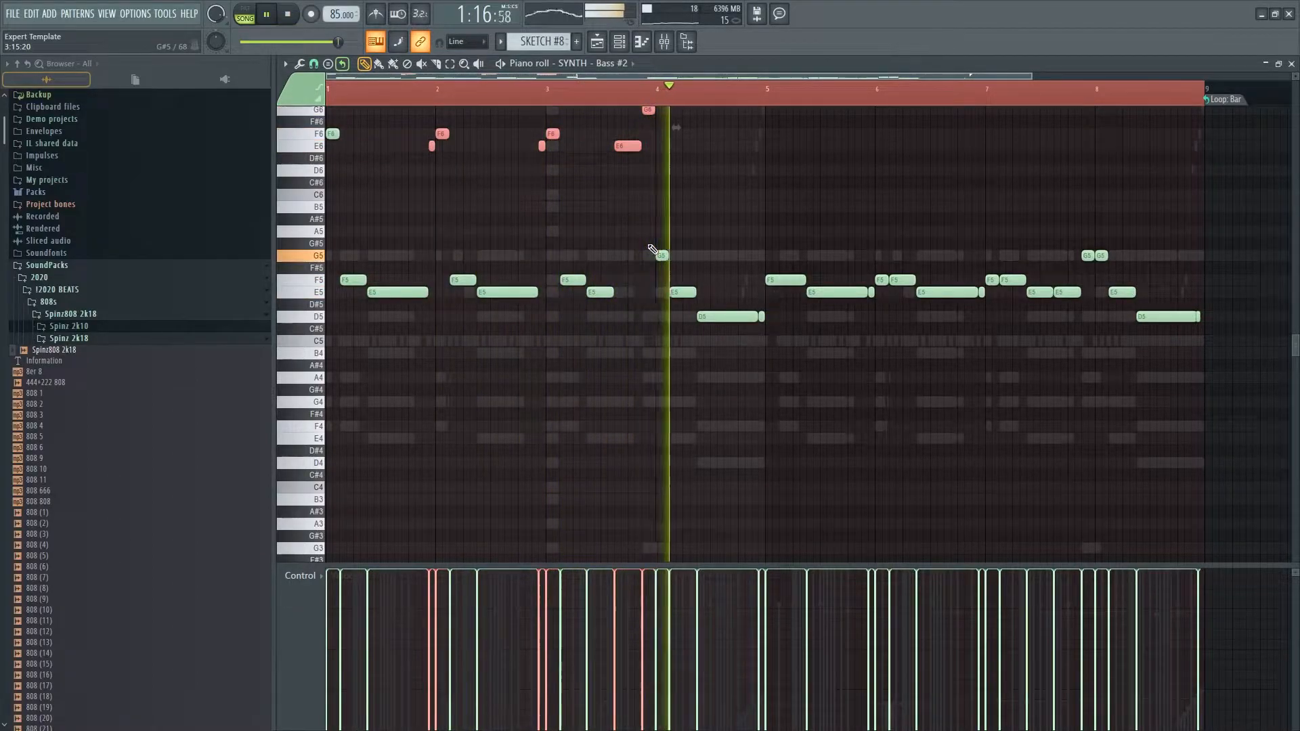
scroll(650, 249, up, 3)
key(space)
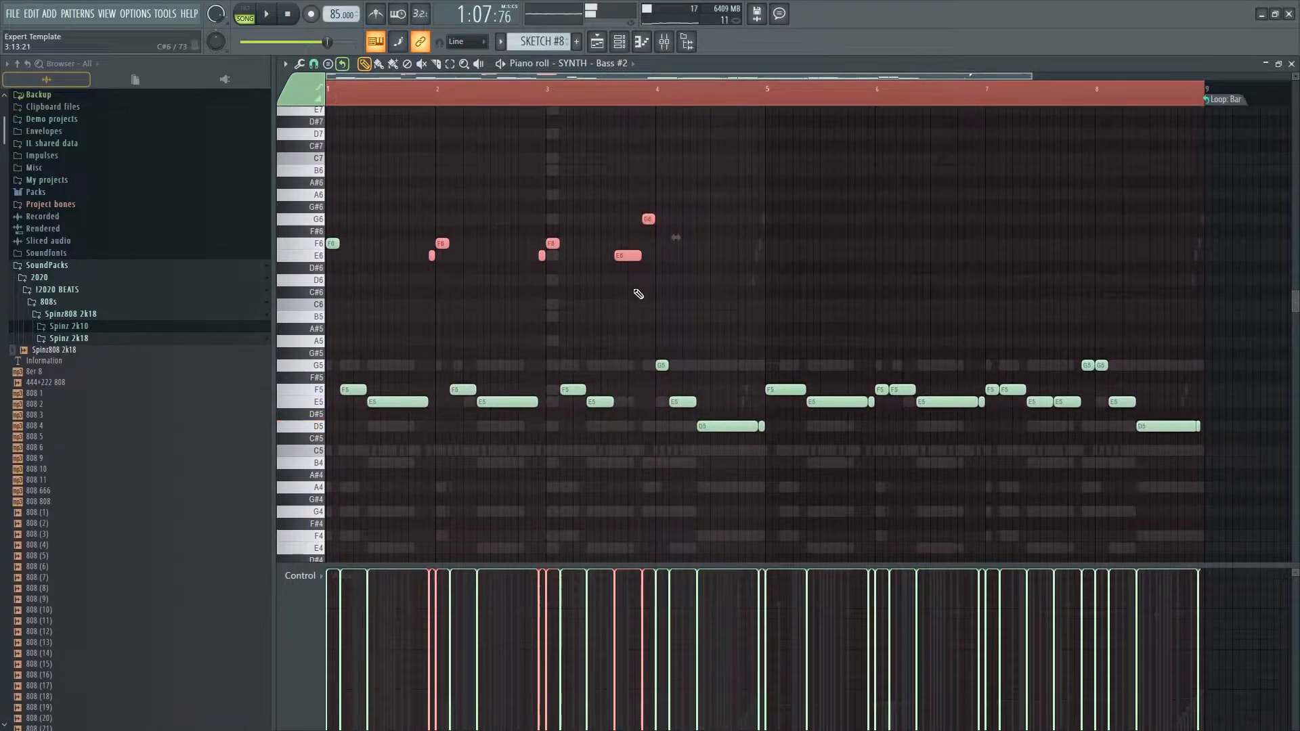
- Lower the E6 note near the end of bar 3 back to E5 and play the passage into bar 4
drag(619, 287, 662, 249)
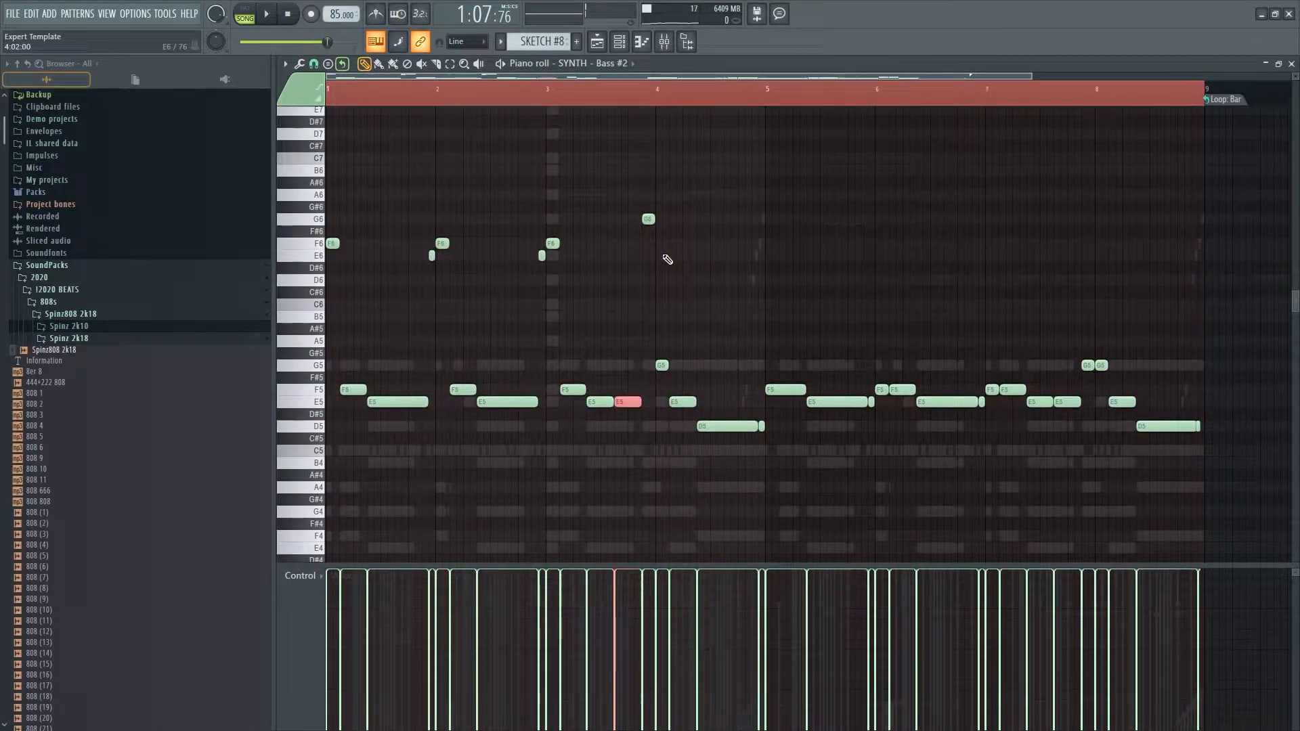
key(space)
click(596, 93)
click(544, 96)
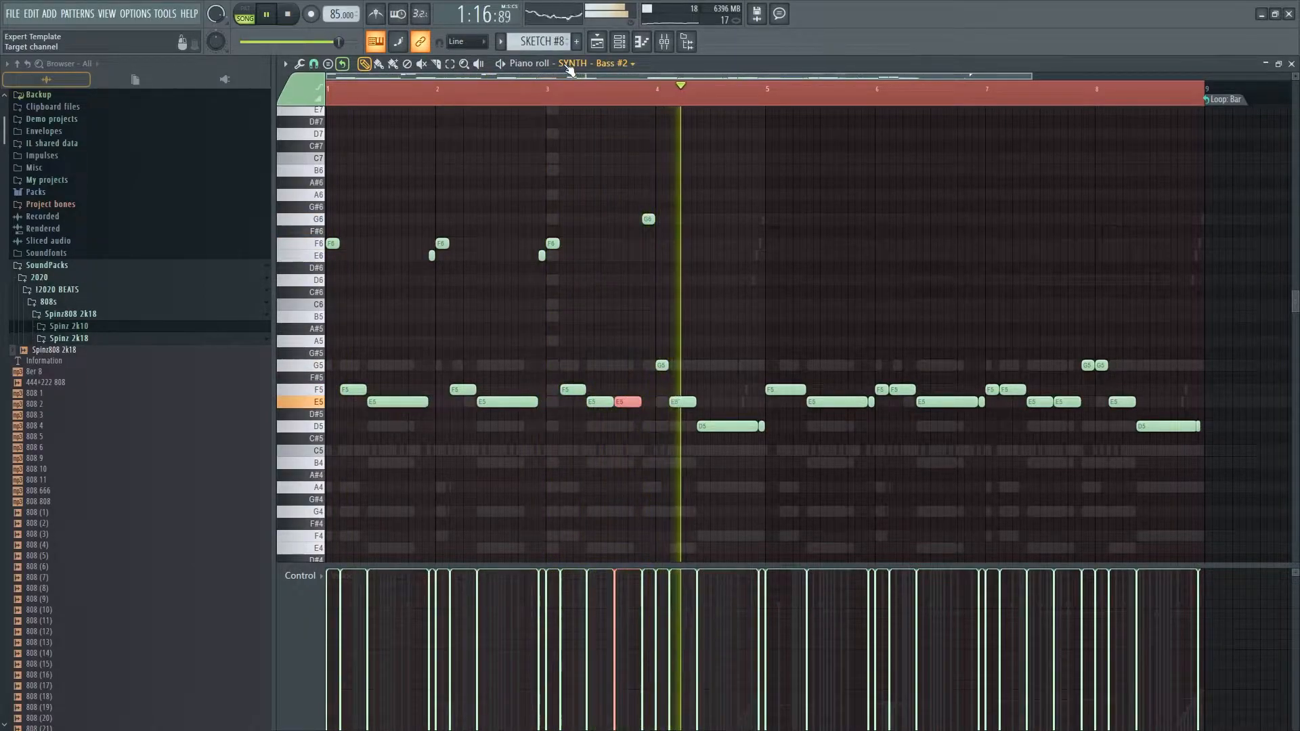
key(space)
- Raise the G5 and the following E5 at the start of bar 4 by one octave and play the result
click(661, 366)
key(space)
click(683, 402)
key(ctrl+Up)
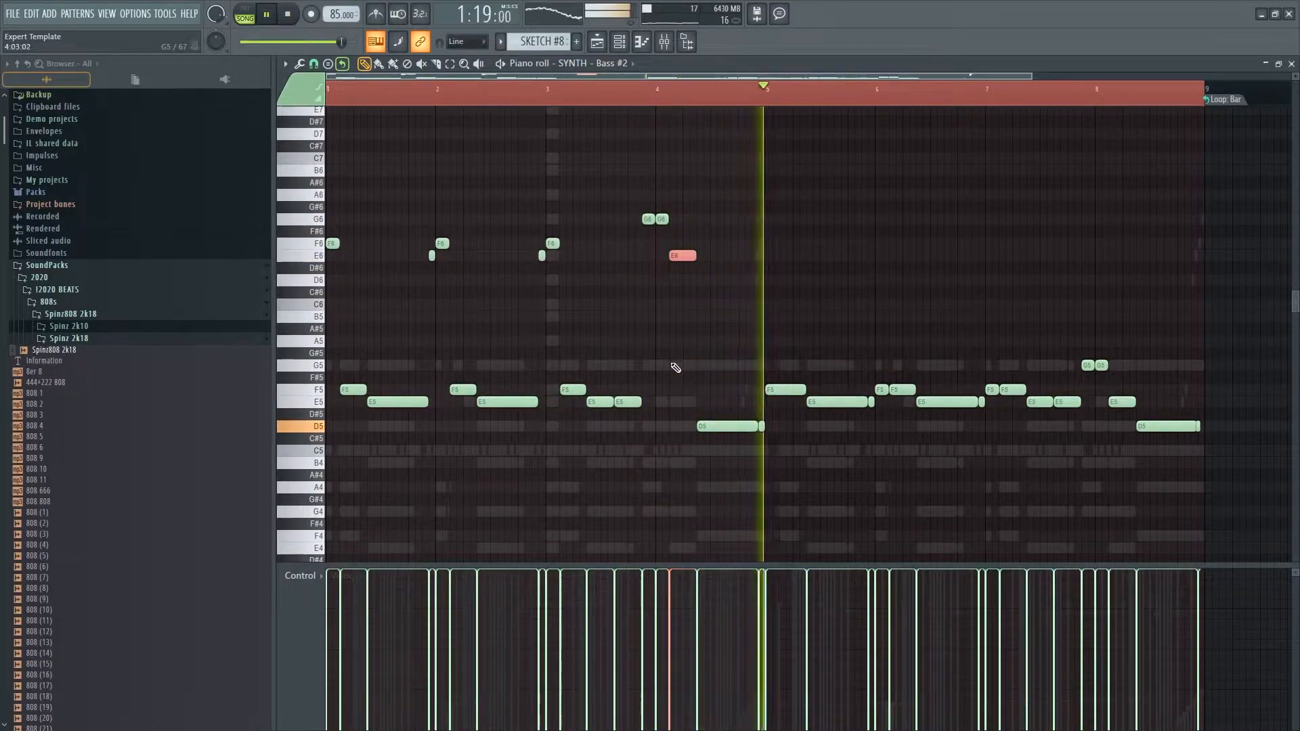
key(space)
- Delete the SYNTH - Bass #2 notes in bars 5 to 8, keeping only the first four bars
click(770, 427)
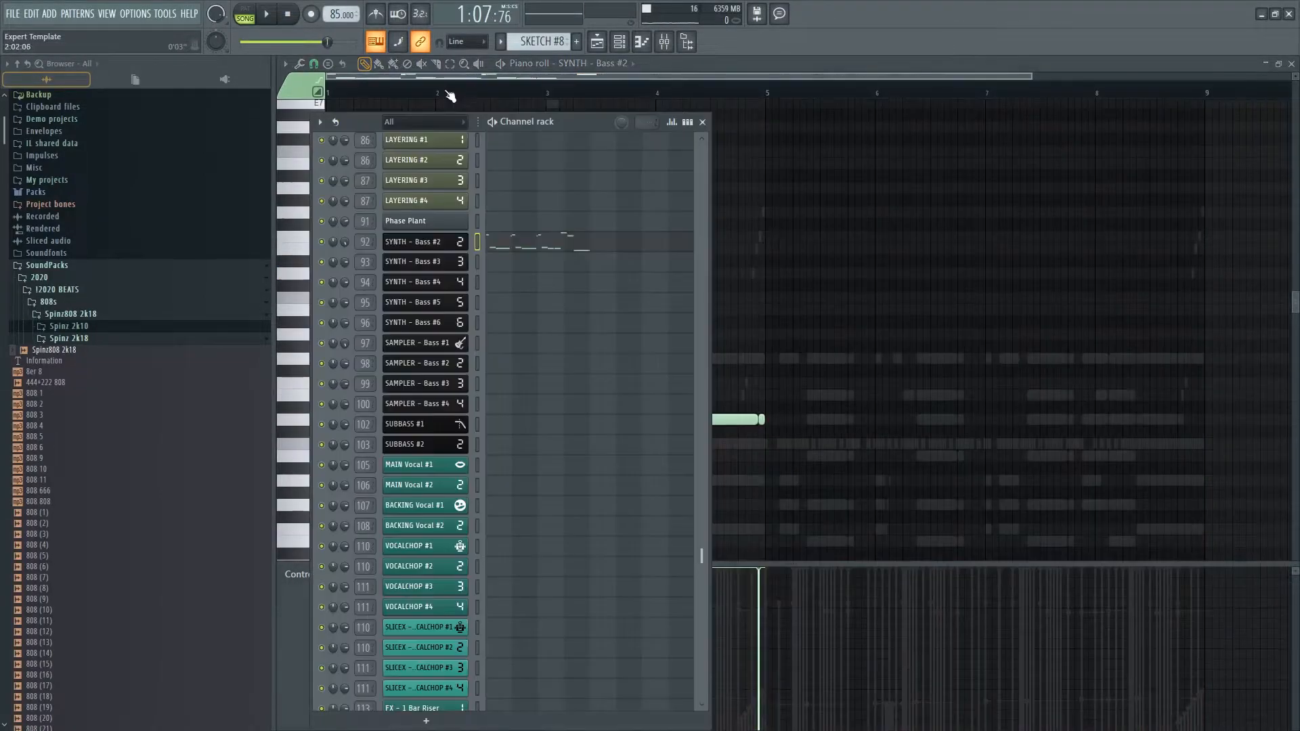
key(F6)
drag(369, 251, 404, 316)
- Add a slide note at F5 under the second half of bar 1's opening F6 note and play the slide
scroll(325, 292, up, 5)
drag(526, 322, 366, 381)
key(space)
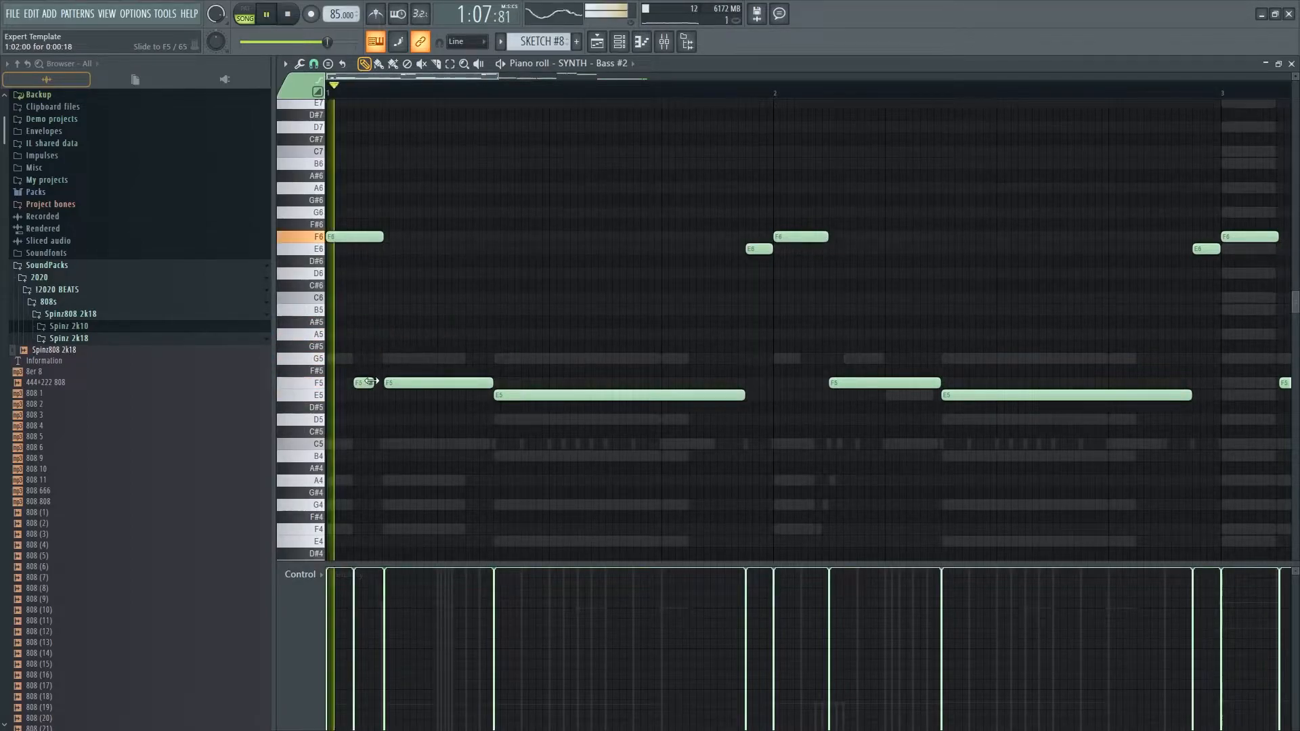
key(space)
key(space)
key(space)
key(space)
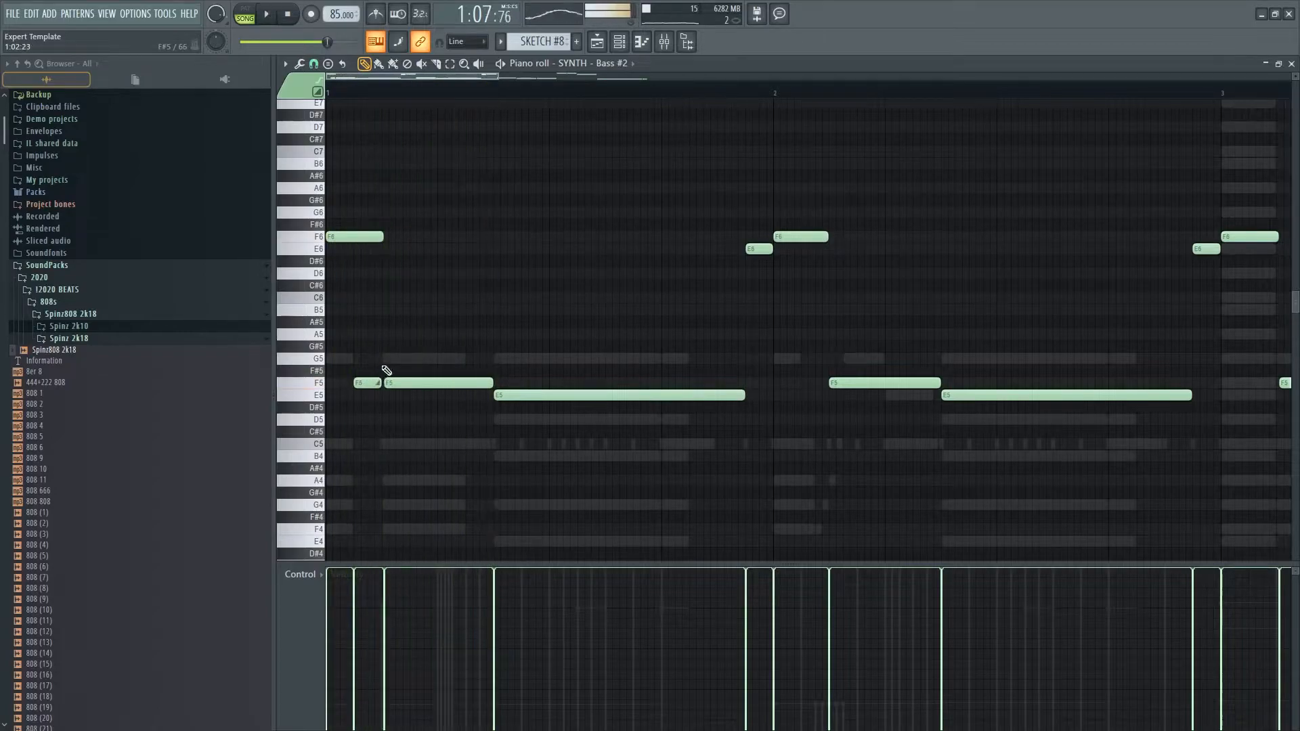
scroll(414, 330, down, 1)
scroll(411, 327, down, 2)
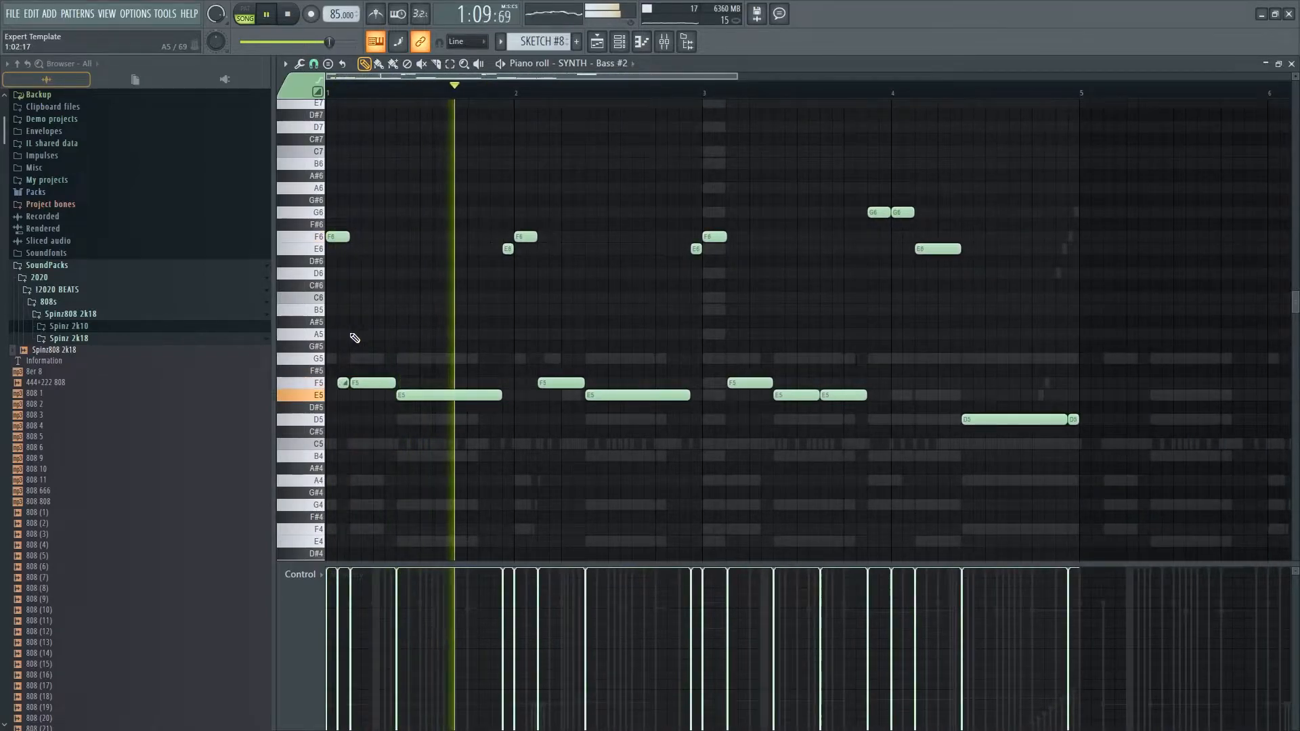
key(space)
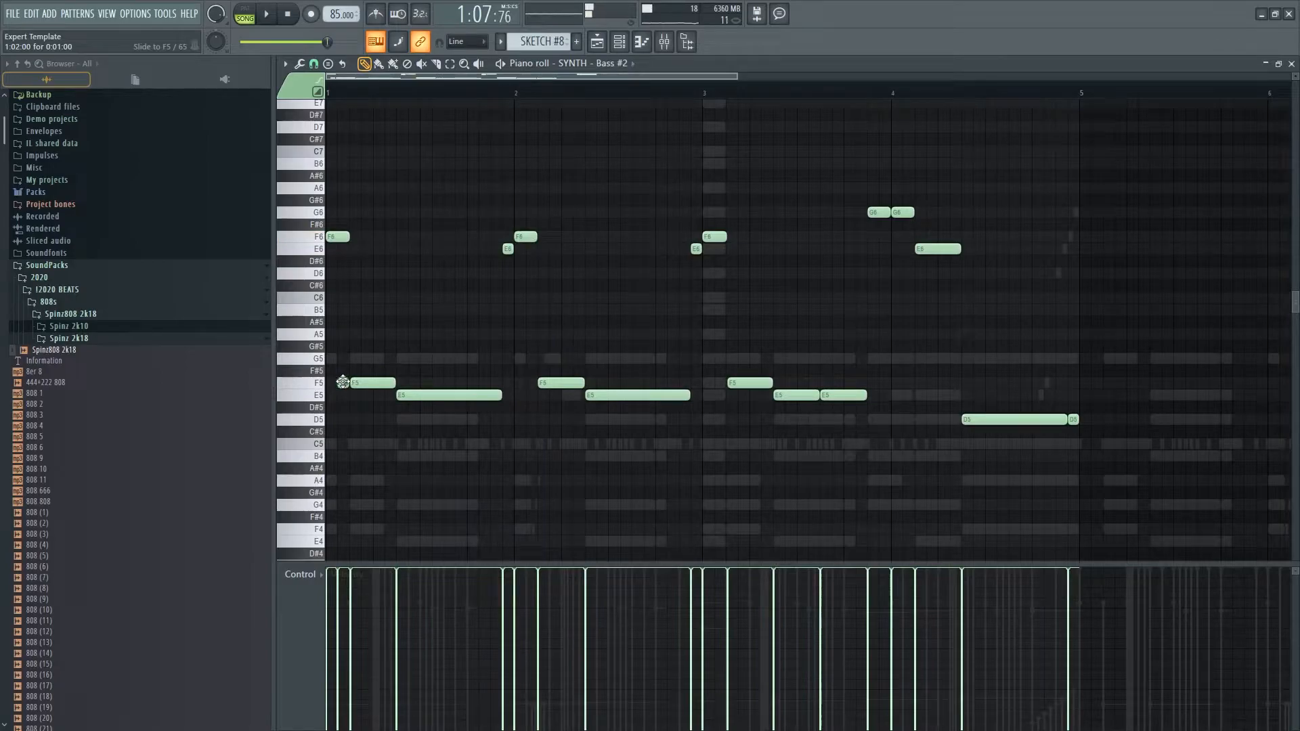
- Add a matching F5 slide note at 2:02:00 under bar 2's opening F6 note and play it
drag(494, 382, 532, 383)
key(space)
scroll(529, 386, up, 3)
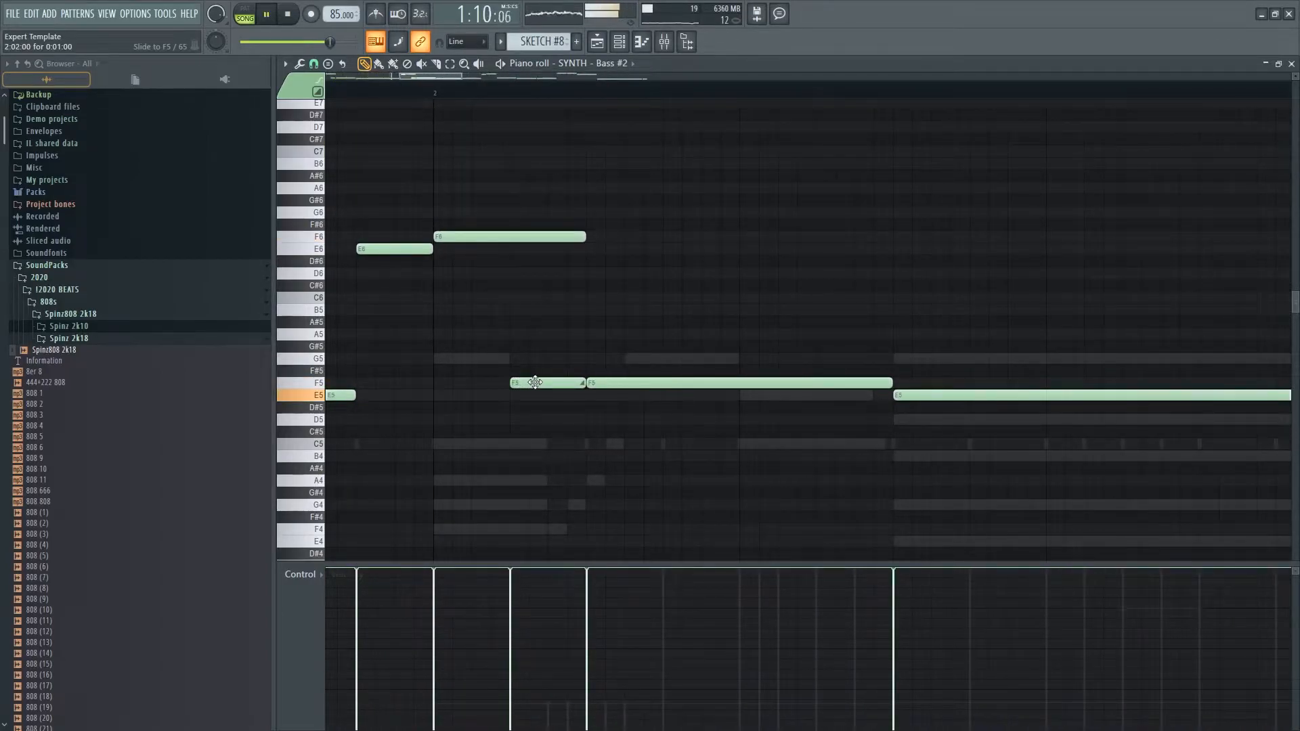
key(space)
- Raise bar 2's second F5 bass note to F6, add a long F5 slide note beneath its remaining length, and play
drag(612, 383, 611, 236)
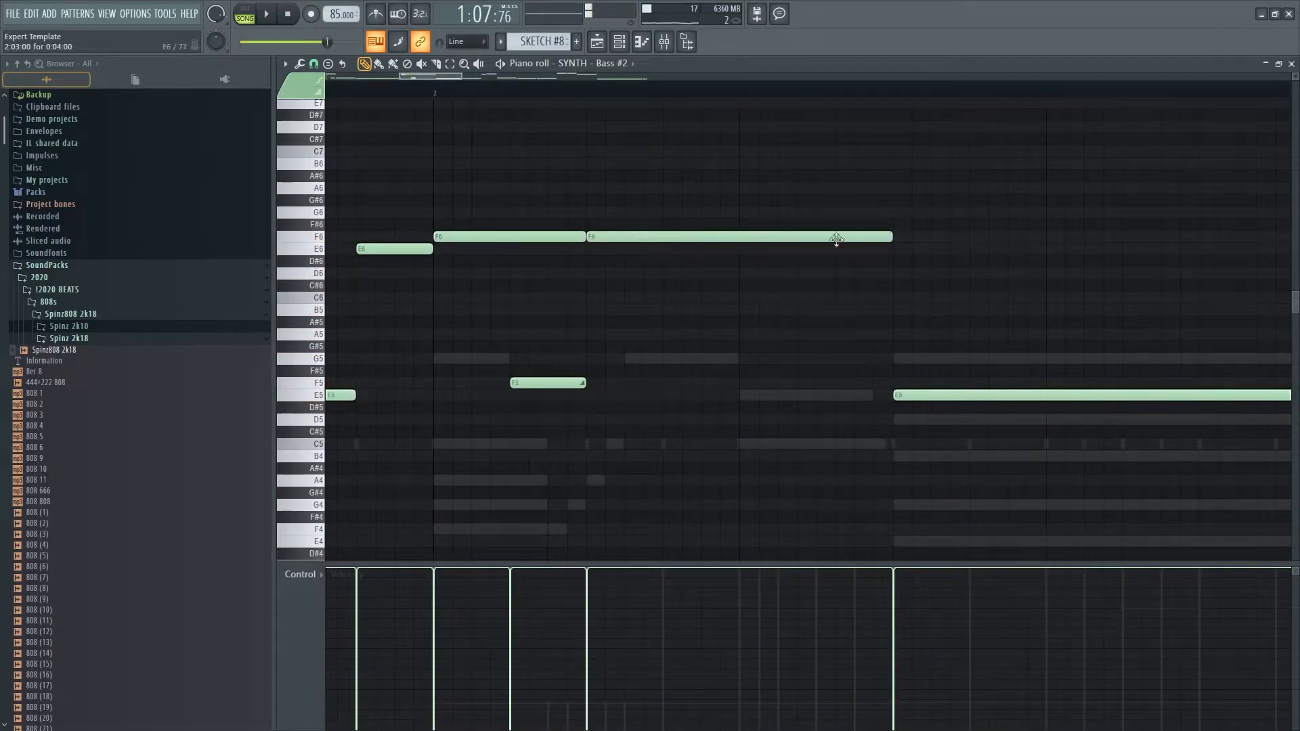
mouse_move(887, 237)
mouse_down()
mouse_move(711, 239)
mouse_move(880, 247)
mouse_up()
drag(629, 383, 883, 382)
key(space)
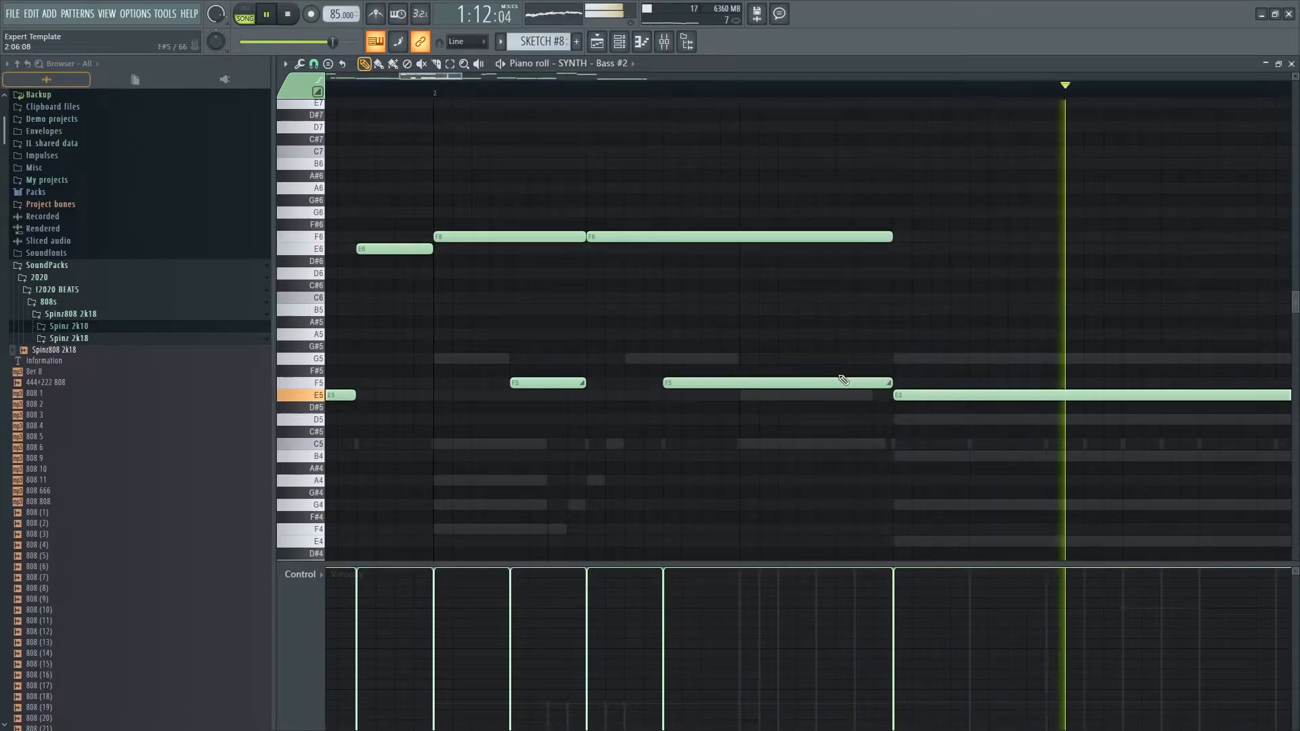
scroll(766, 339, down, 5)
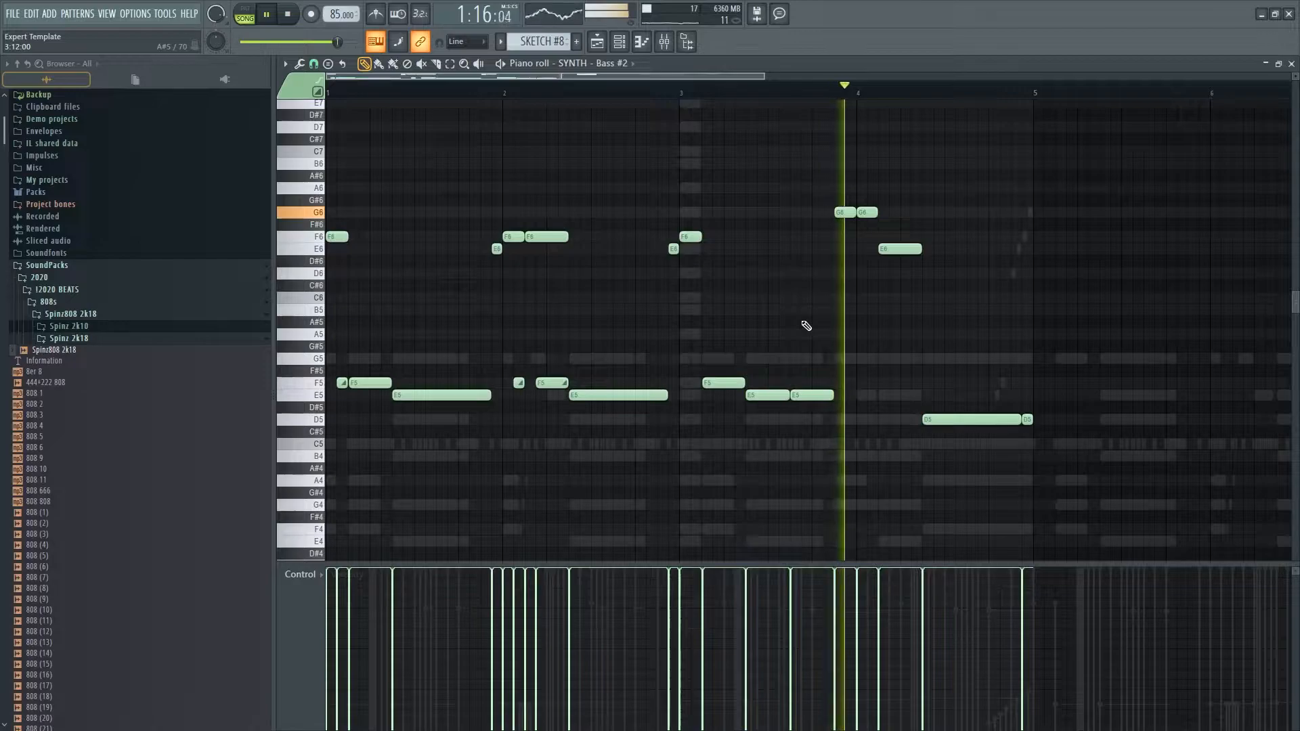
key(space)
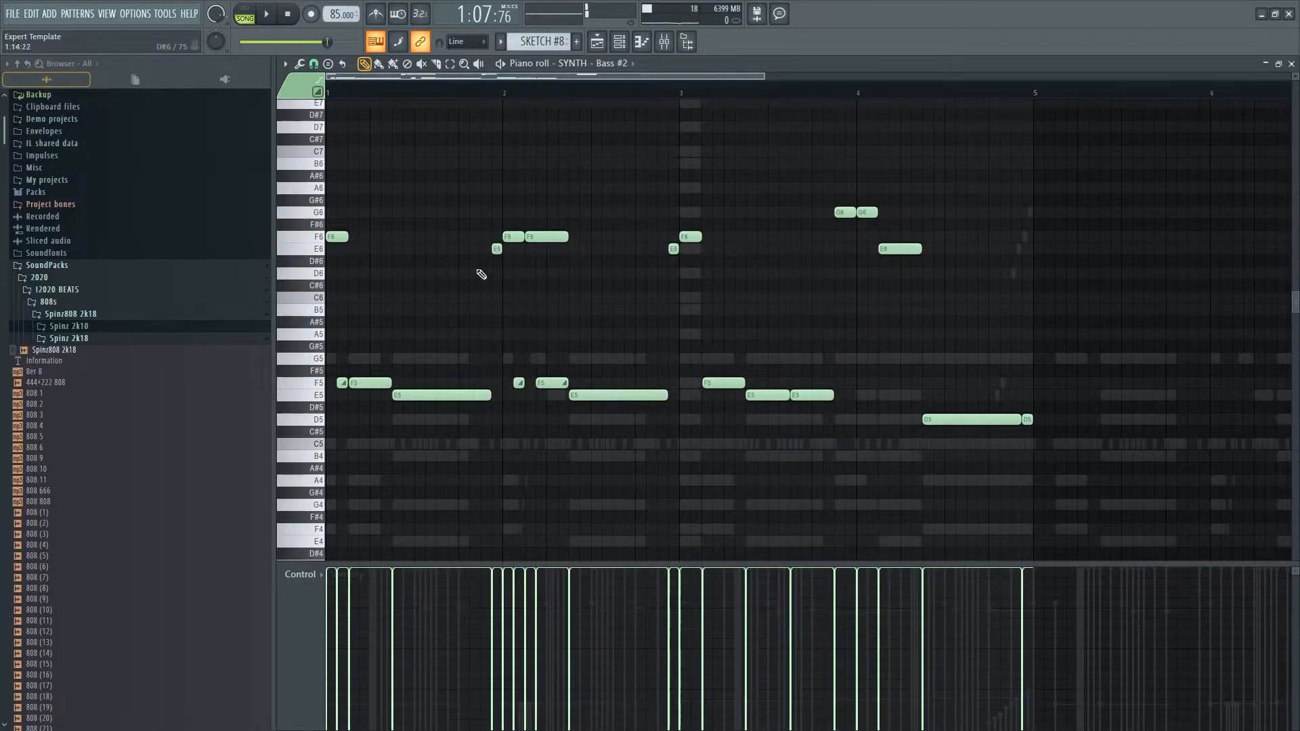
- Add G5 slide notes under the second half of each of the two G6 notes around the start of bar 4
scroll(923, 343, up, 4)
mouse_move(736, 274)
mouse_down()
mouse_move(738, 334)
mouse_move(719, 358)
mouse_up()
click(842, 358)
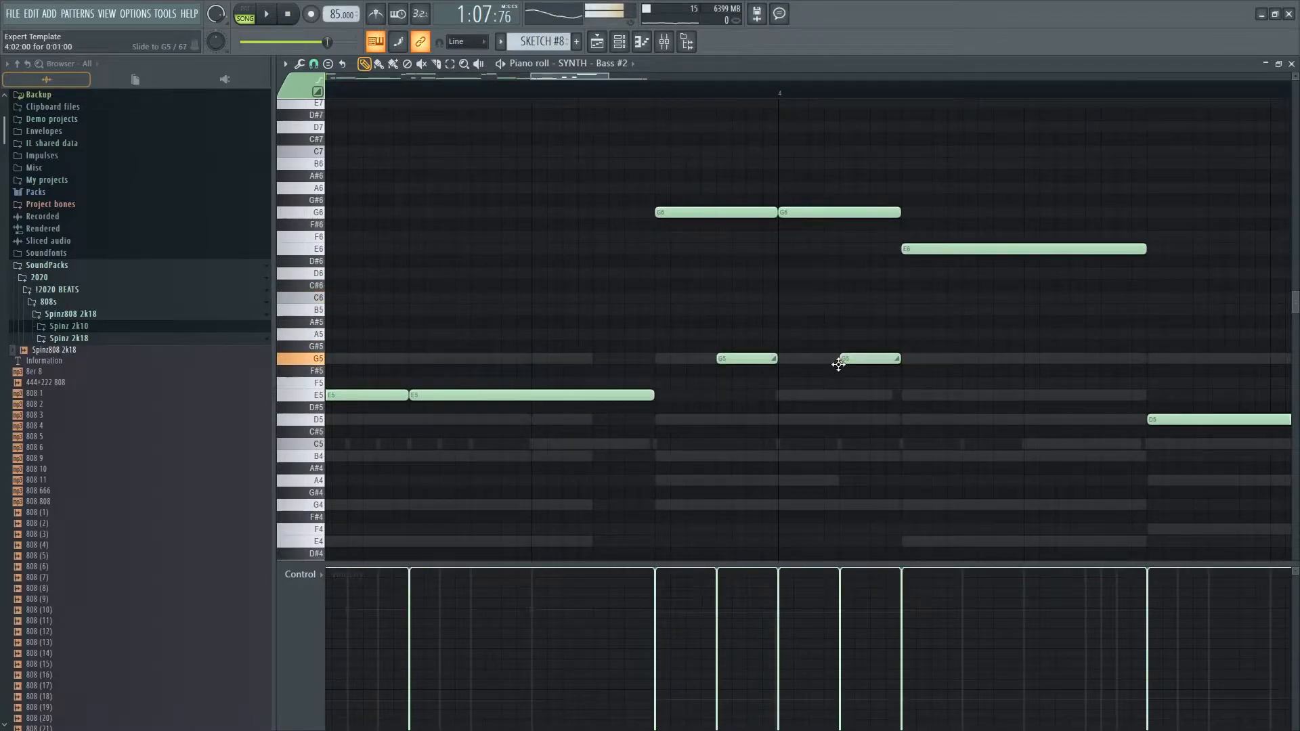
- Add short slide notes at E4 and E5 around the middle of bar 4's E6 note and play the bass line
drag(1015, 485, 1024, 548)
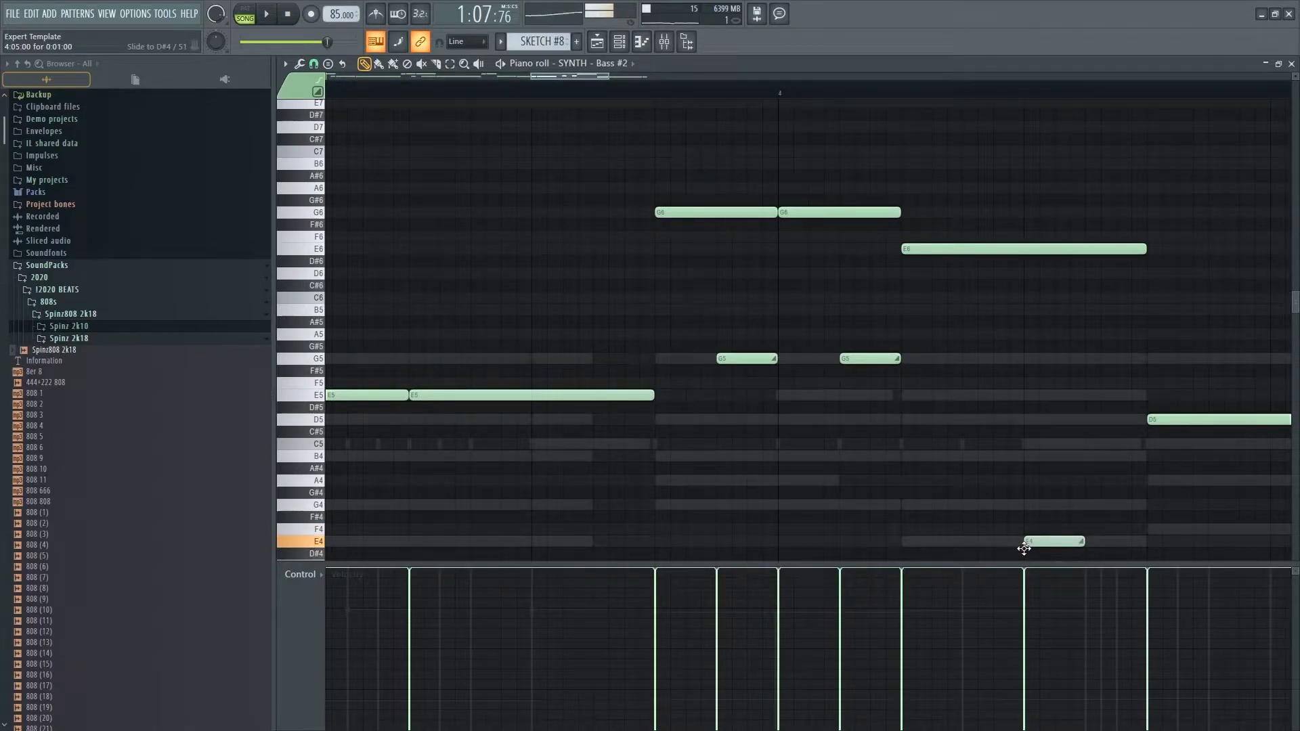
mouse_move(1065, 541)
mouse_down()
mouse_move(1034, 542)
mouse_move(1067, 541)
mouse_up()
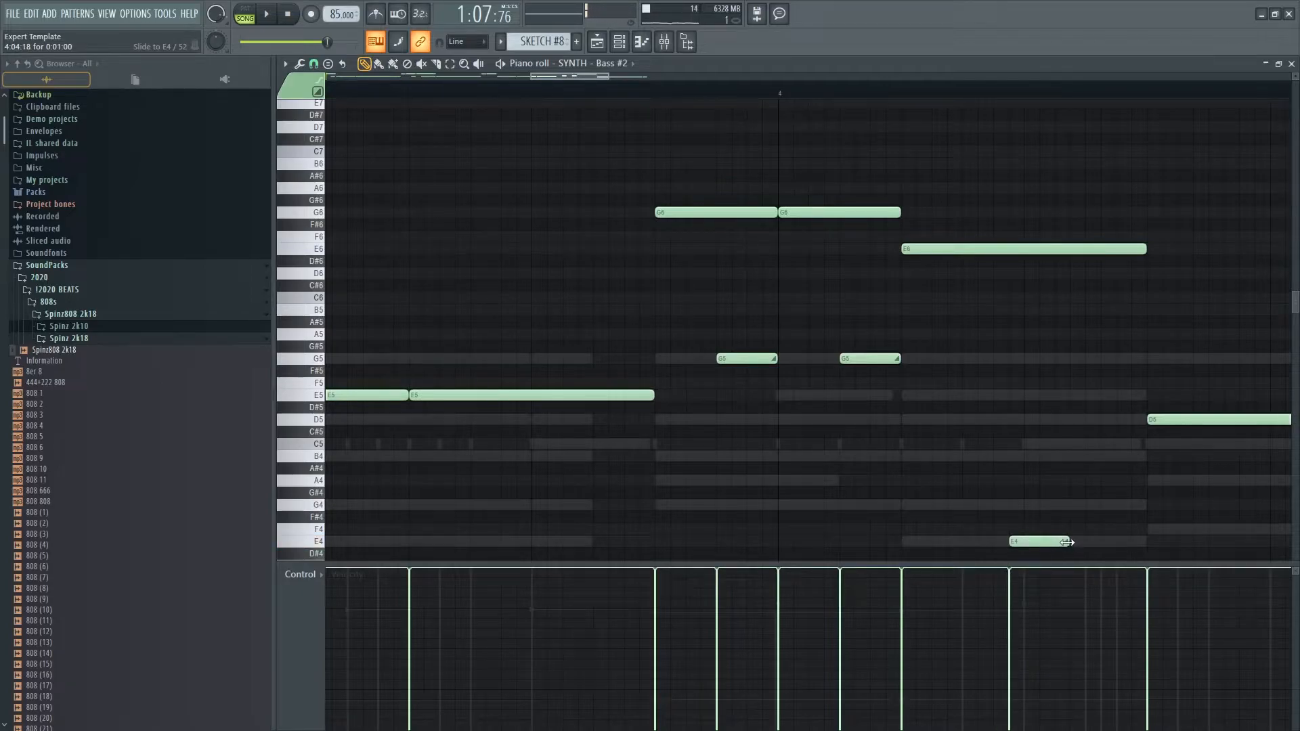
mouse_move(1032, 421)
mouse_down()
mouse_move(1029, 378)
mouse_move(1027, 393)
mouse_up()
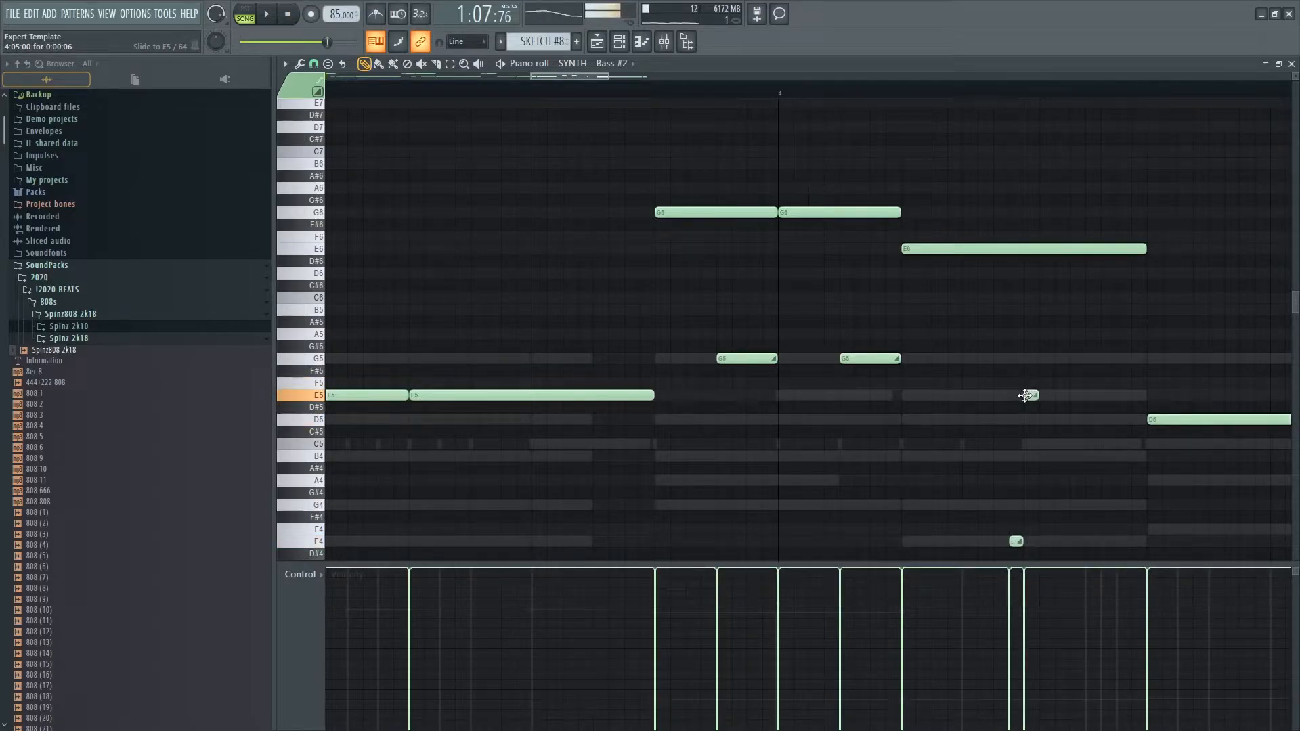
key(space)
scroll(977, 411, down, 5)
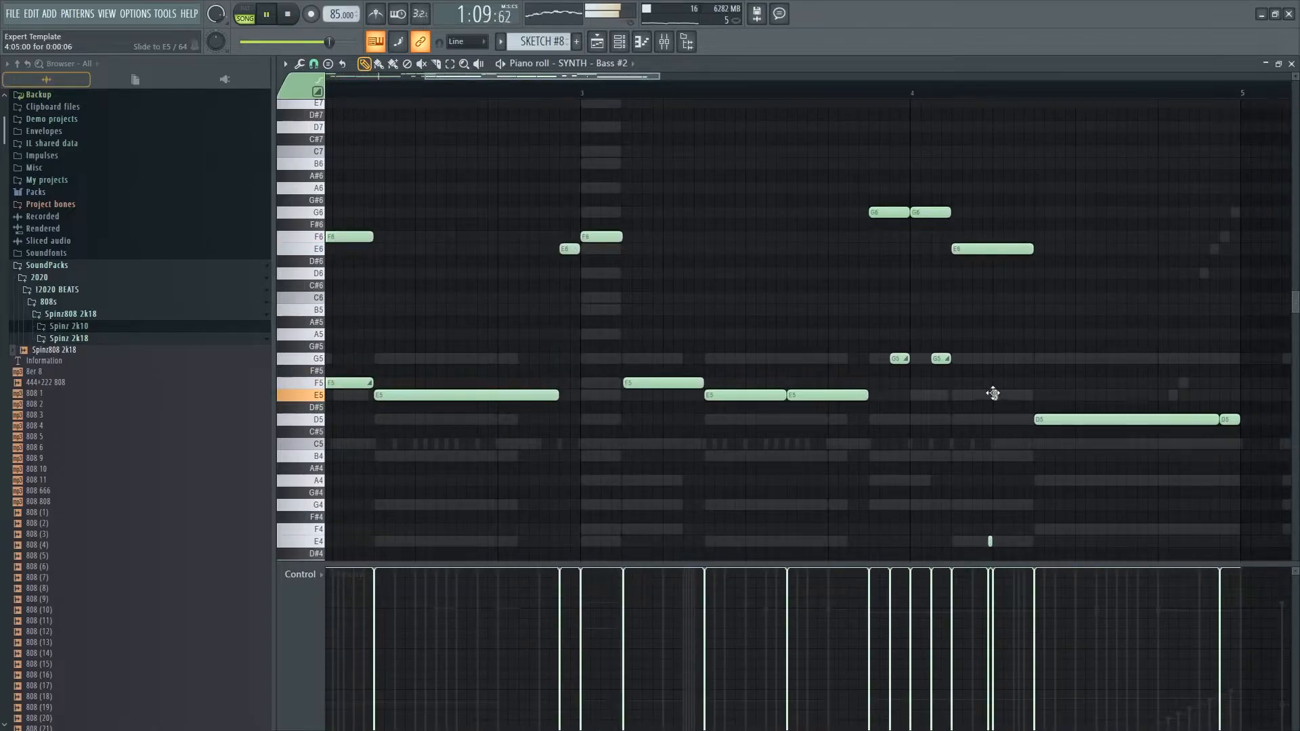
scroll(1031, 400, up, 4)
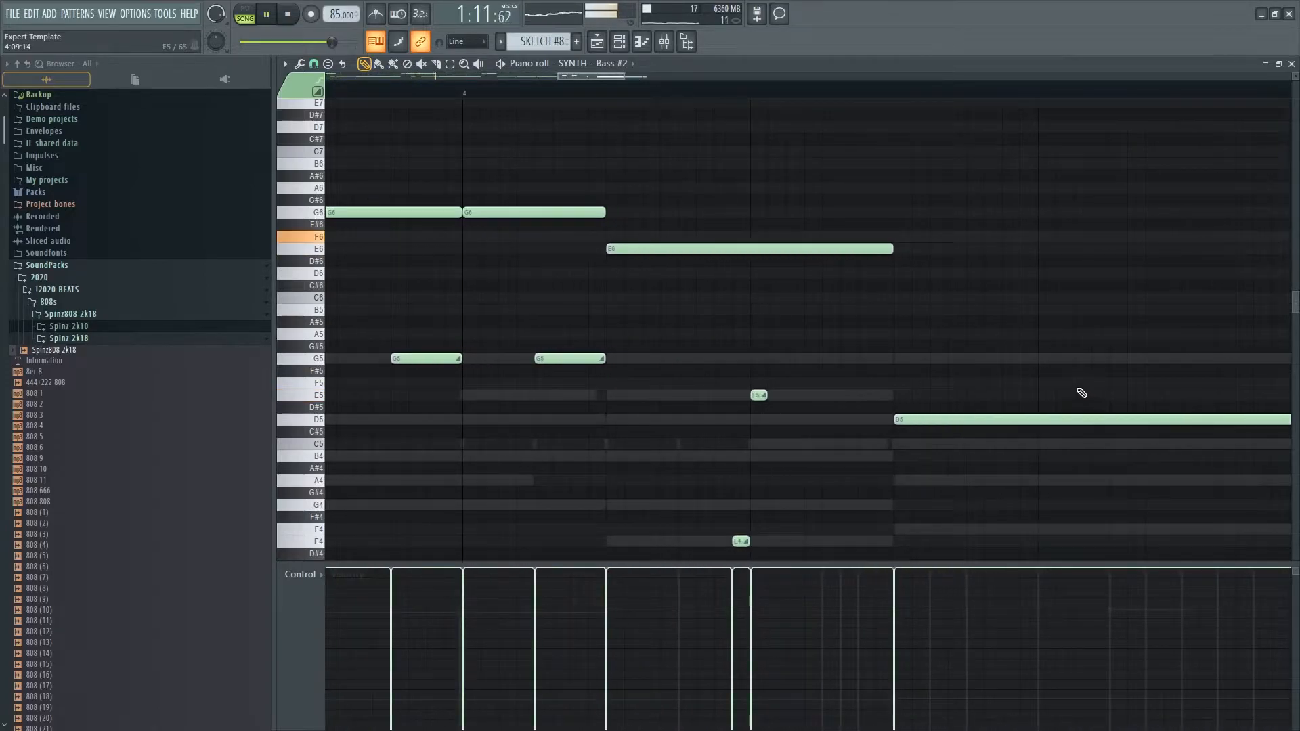
scroll(1019, 377, down, 4)
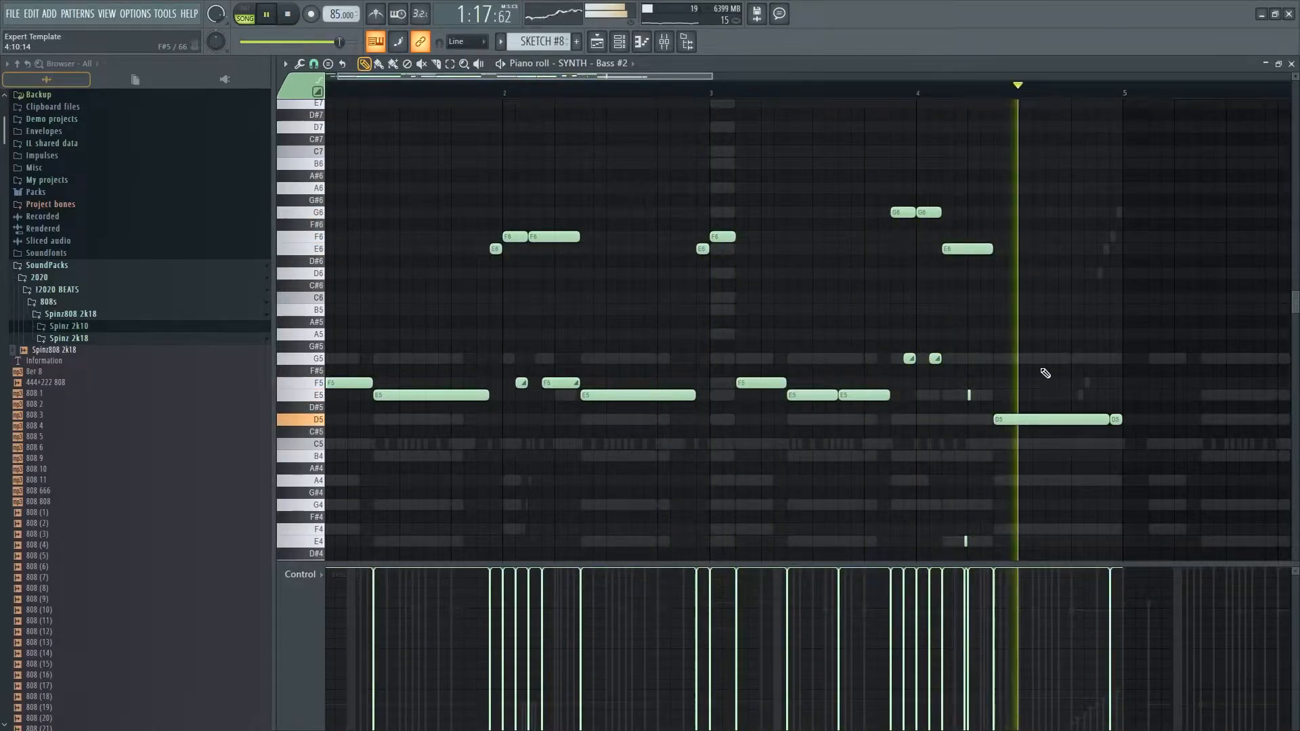
- Adjust the short slides under the E6 note so E4 comes one step before E5 at 4:05:00, and play from bar 4
scroll(1045, 373, up, 4)
click(635, 94)
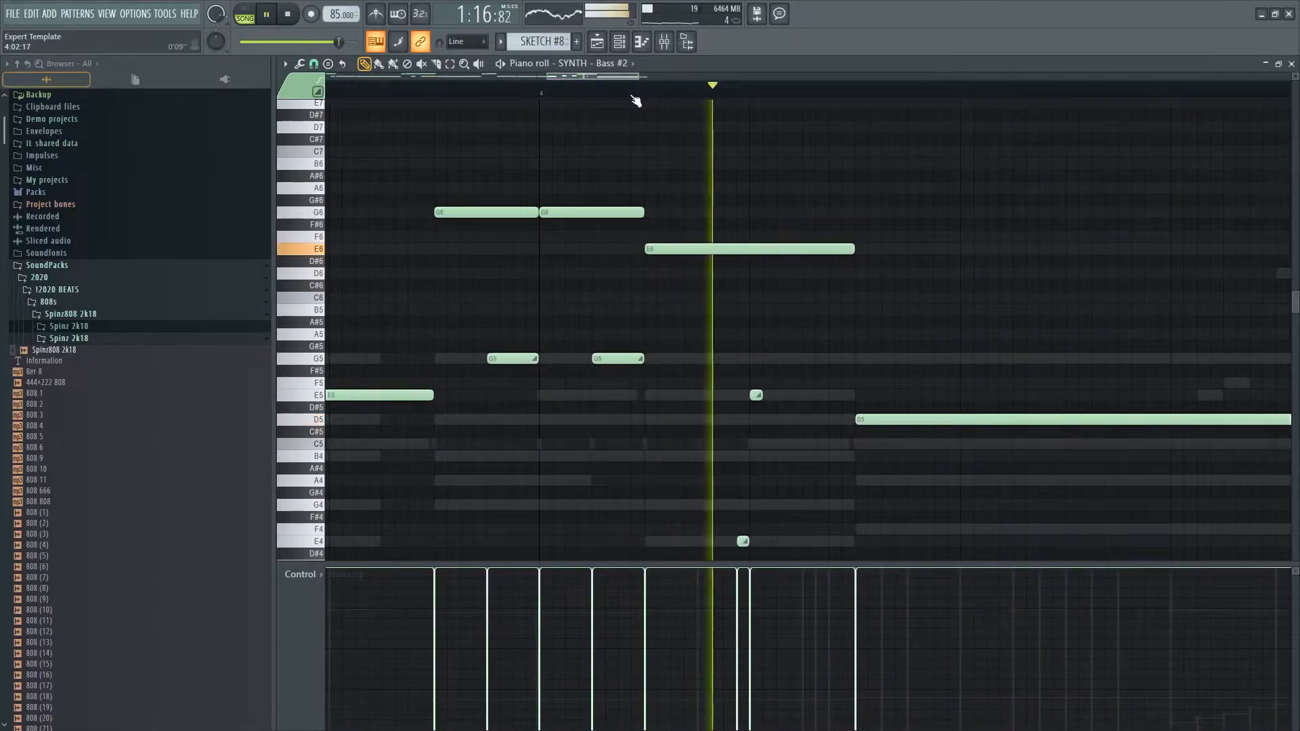
key(space)
drag(751, 396, 769, 395)
drag(741, 541, 729, 540)
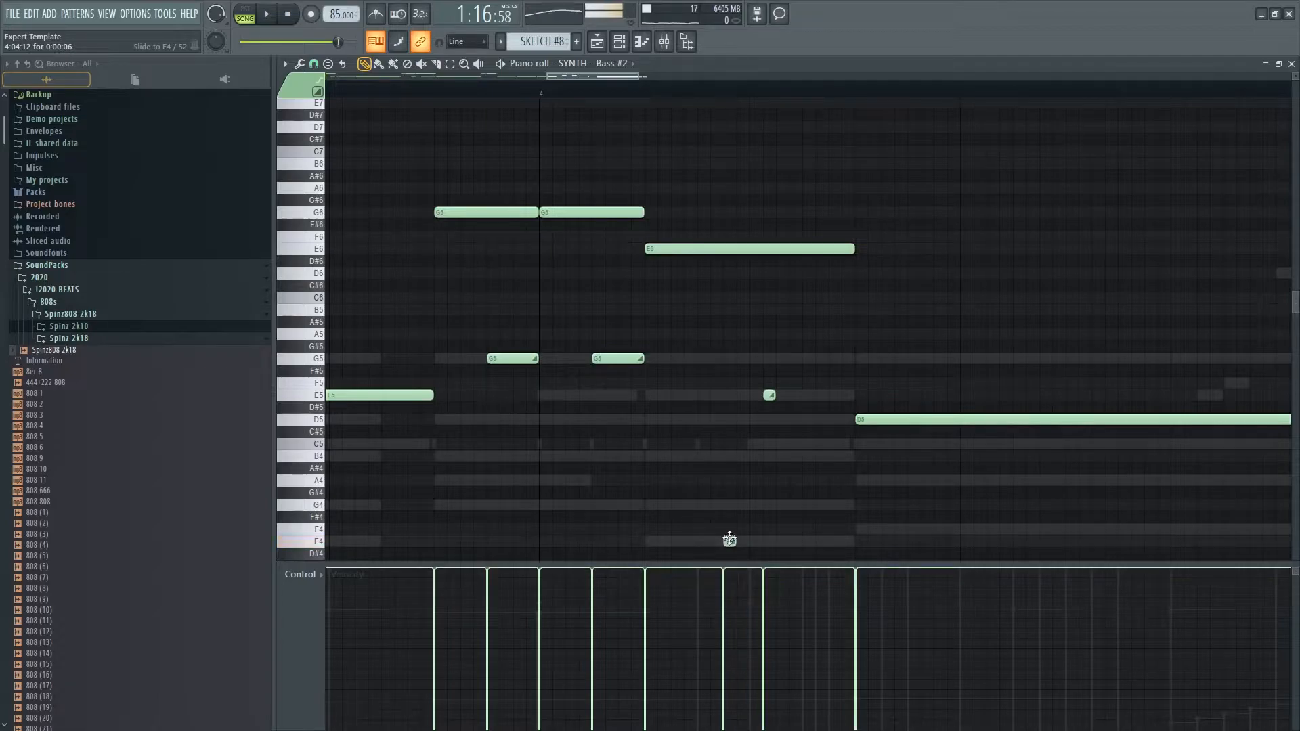
key(space)
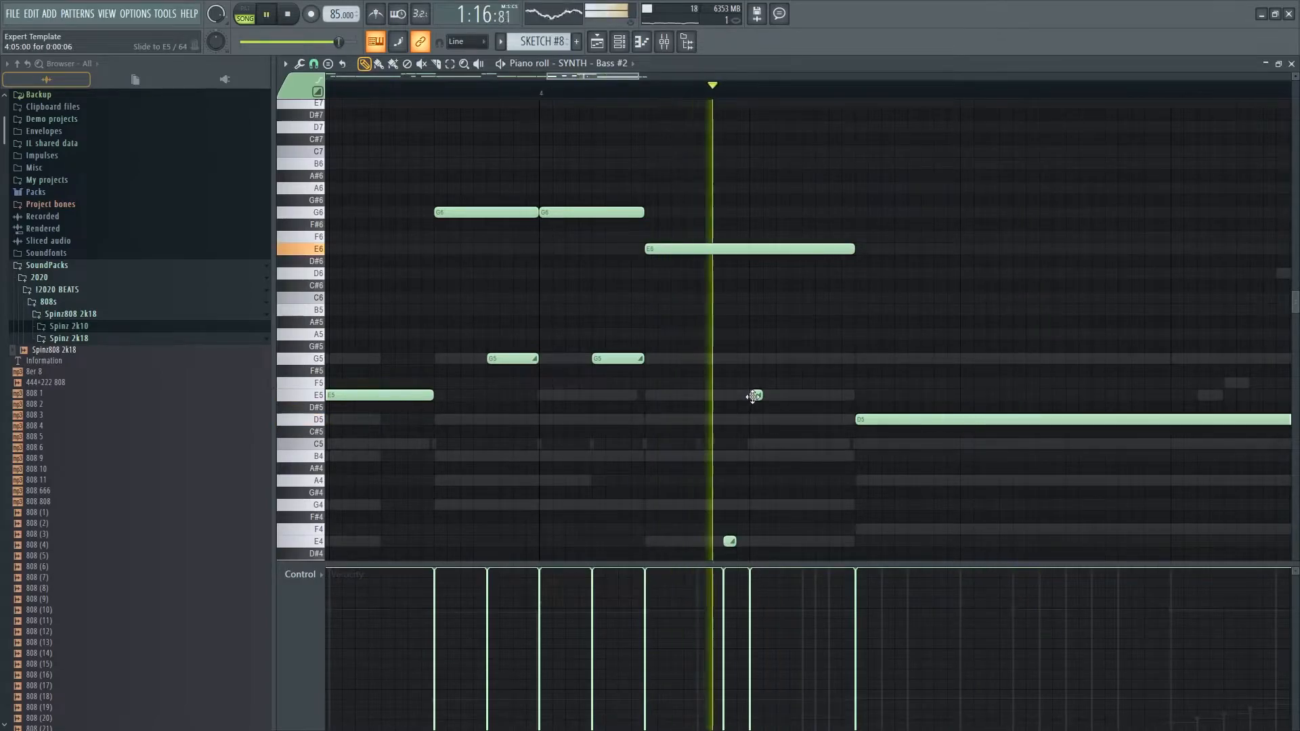
key(space)
key(space)
key(space)
key(space)
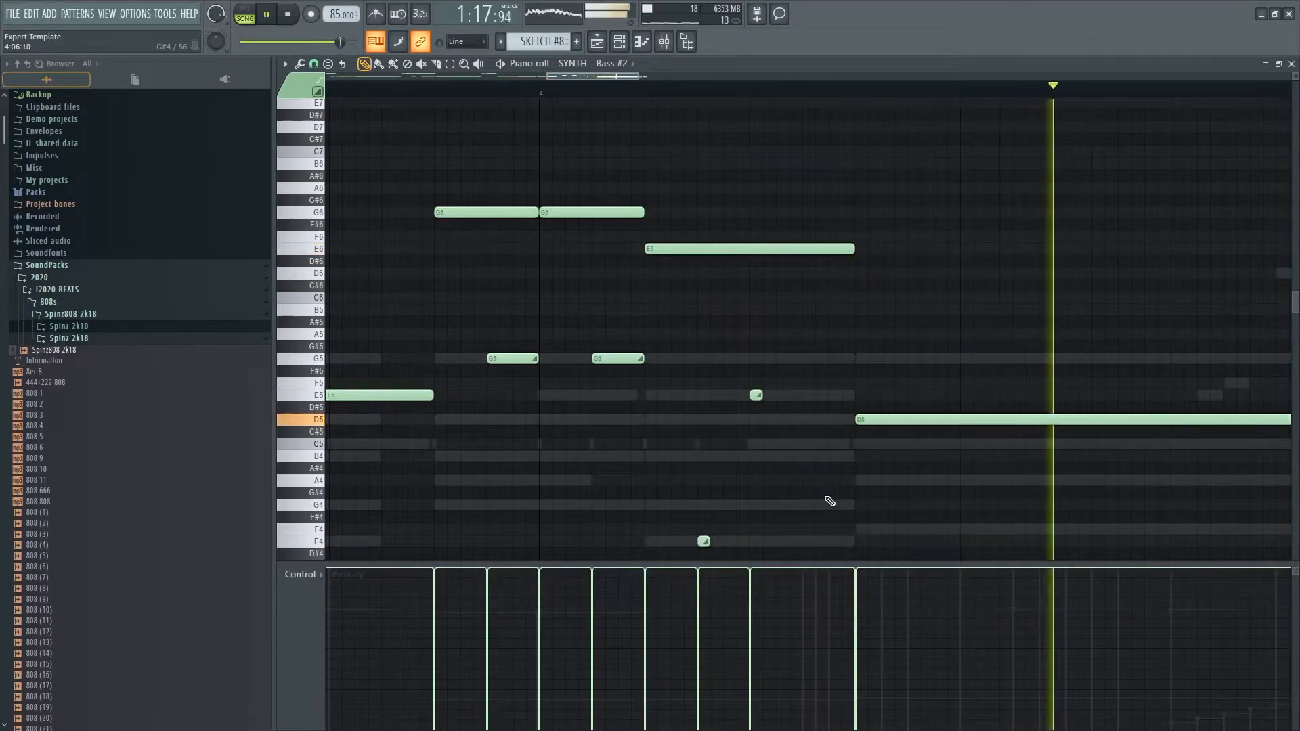
key(space)
- Shift the two G5 slide notes around bar 4 half a step earlier, the second to 4:01:12
scroll(778, 512, down, 4)
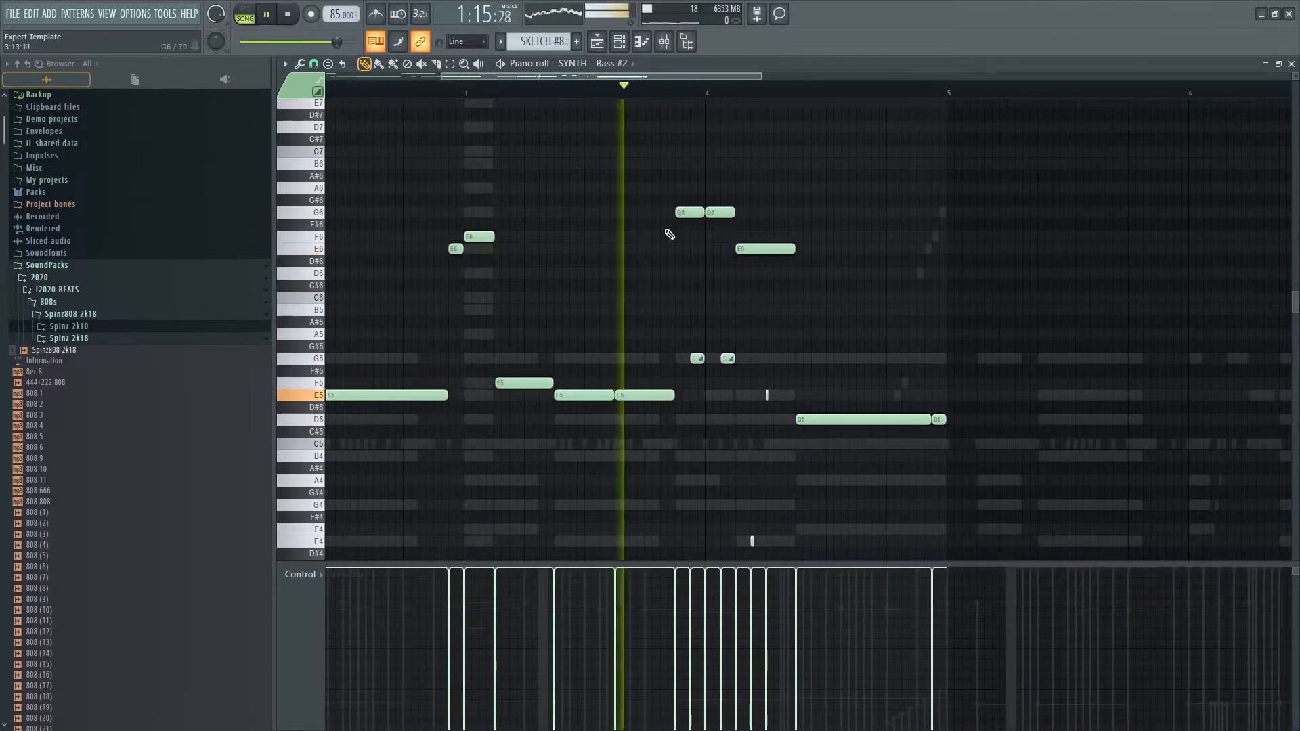
scroll(712, 384, up, 3)
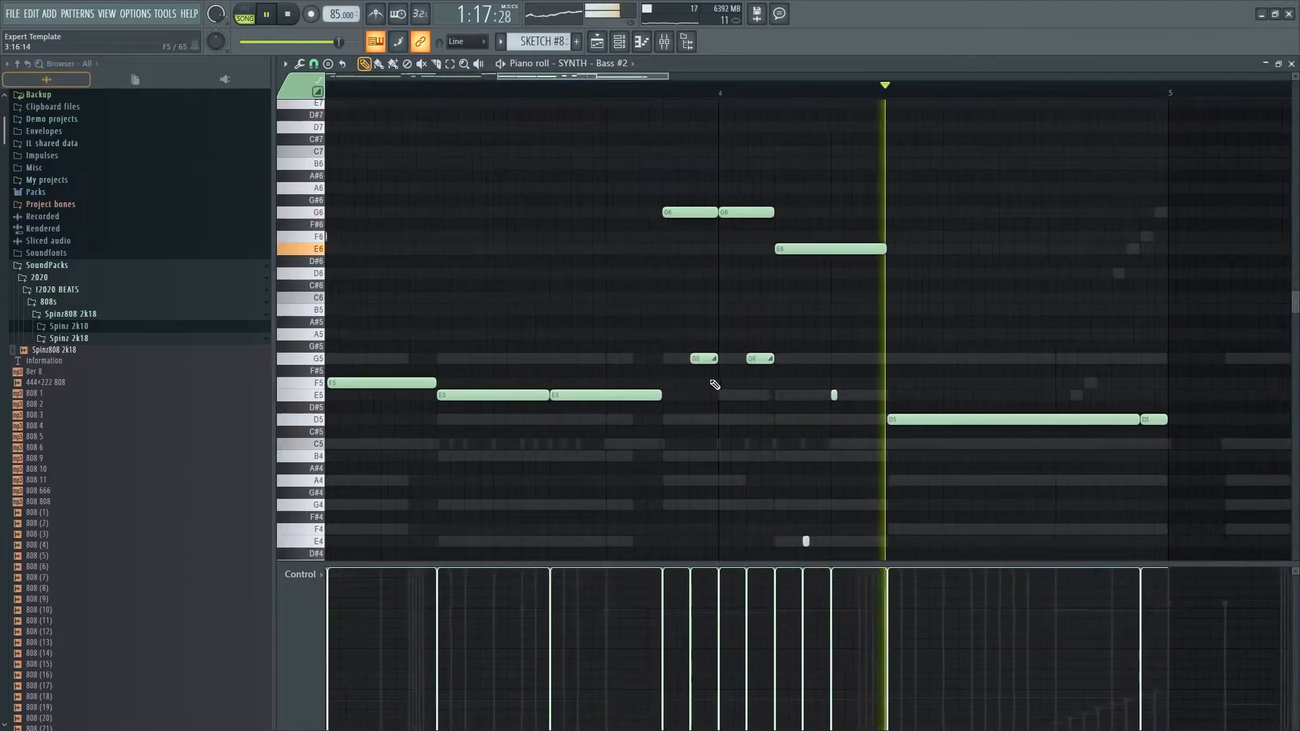
scroll(735, 382, up, 3)
drag(787, 360, 649, 360)
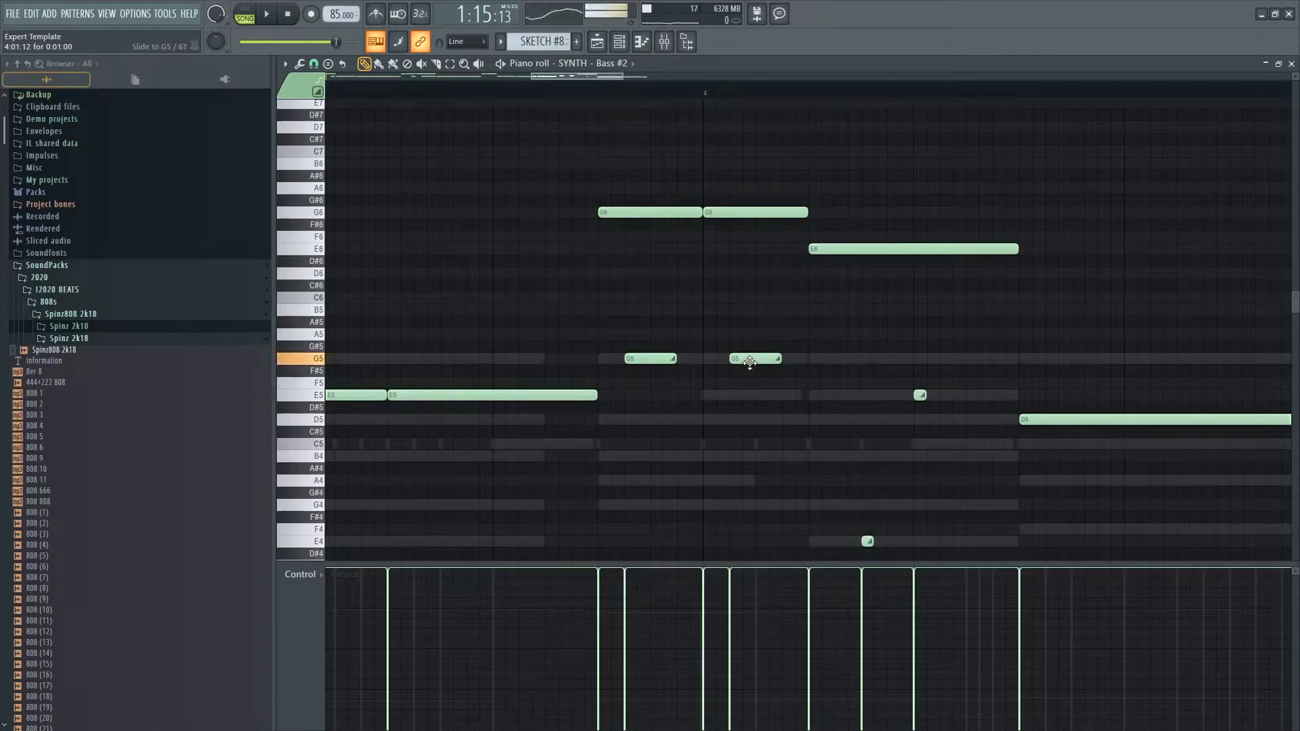
- Move the slide note under bar 4's G6 note up from G5 to G7, over the G6 note's second half, and play
drag(758, 167, 771, 186)
key(space)
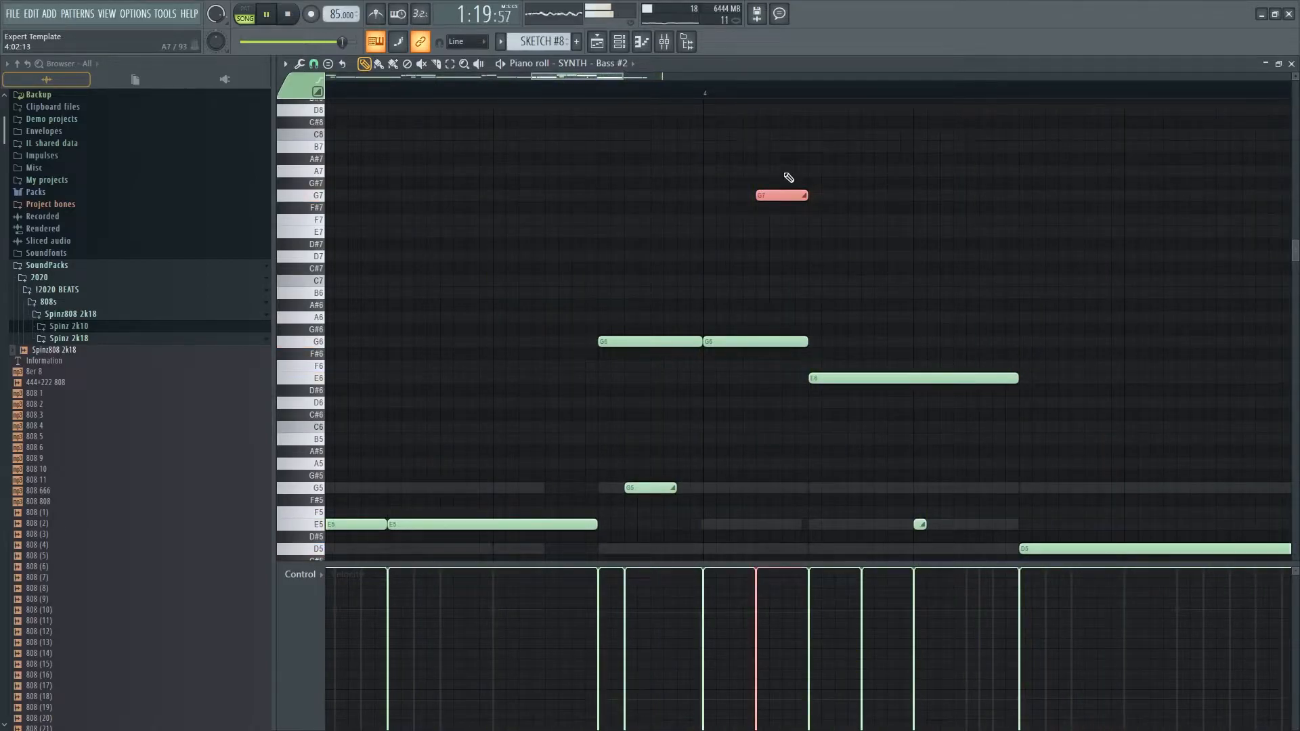
- Duplicate the whole four-bar bass line into bars 5 to 8 and play it back
scroll(908, 195, down, 6)
scroll(948, 203, down, 6)
scroll(948, 203, down, 1)
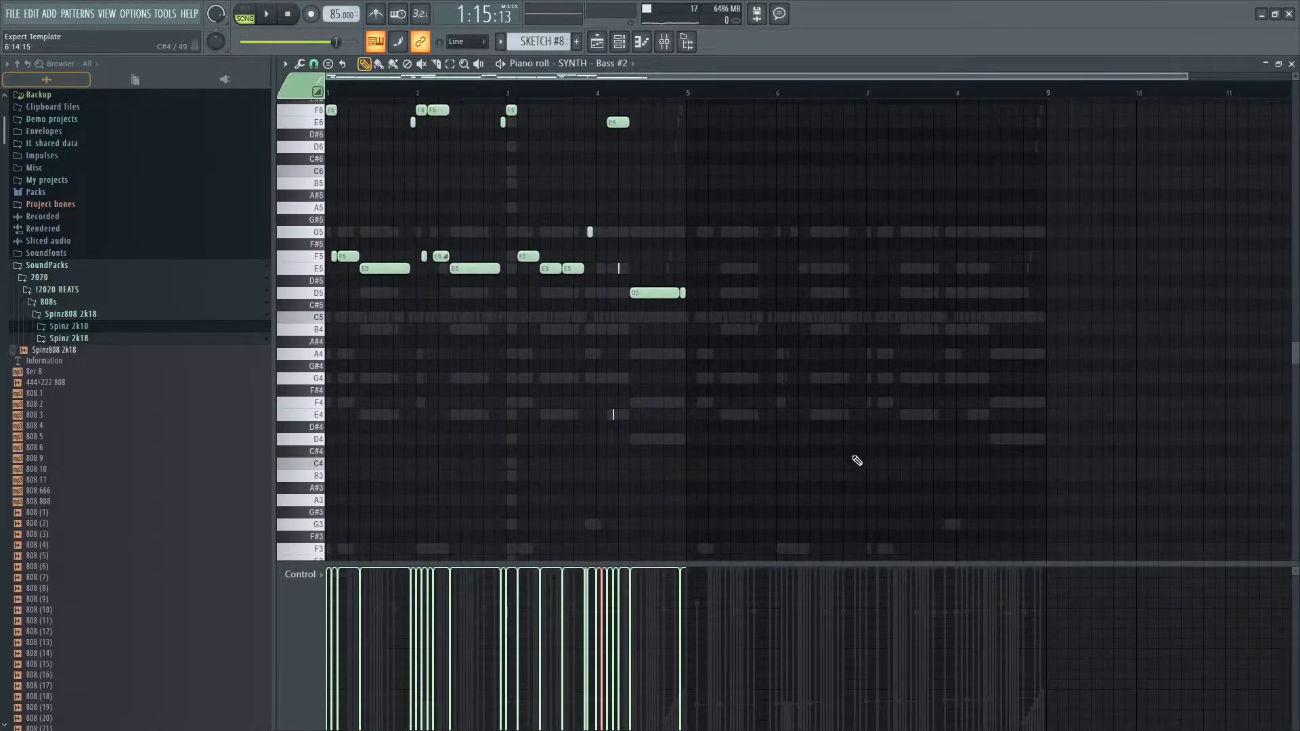
key(ctrl+a)
scroll(486, 370, up, 4)
drag(392, 408, 752, 410)
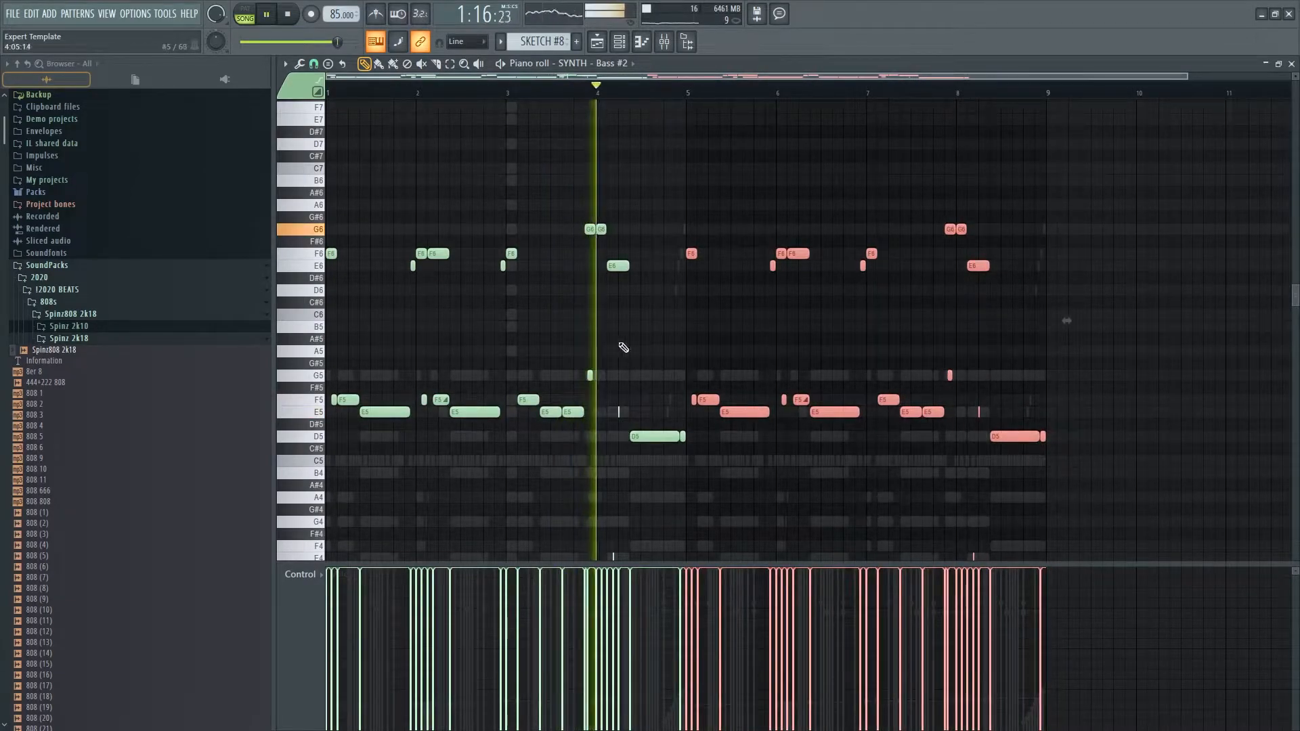
click(506, 302)
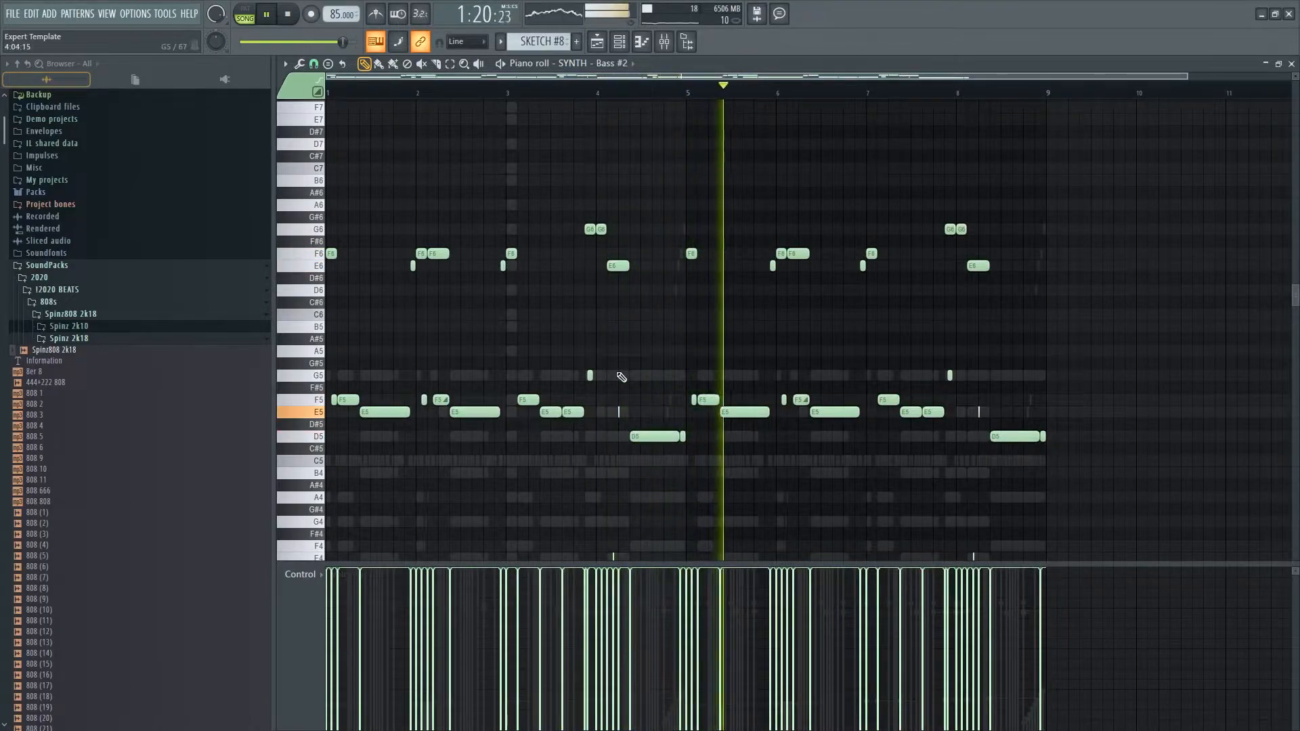
key(space)
key(space)
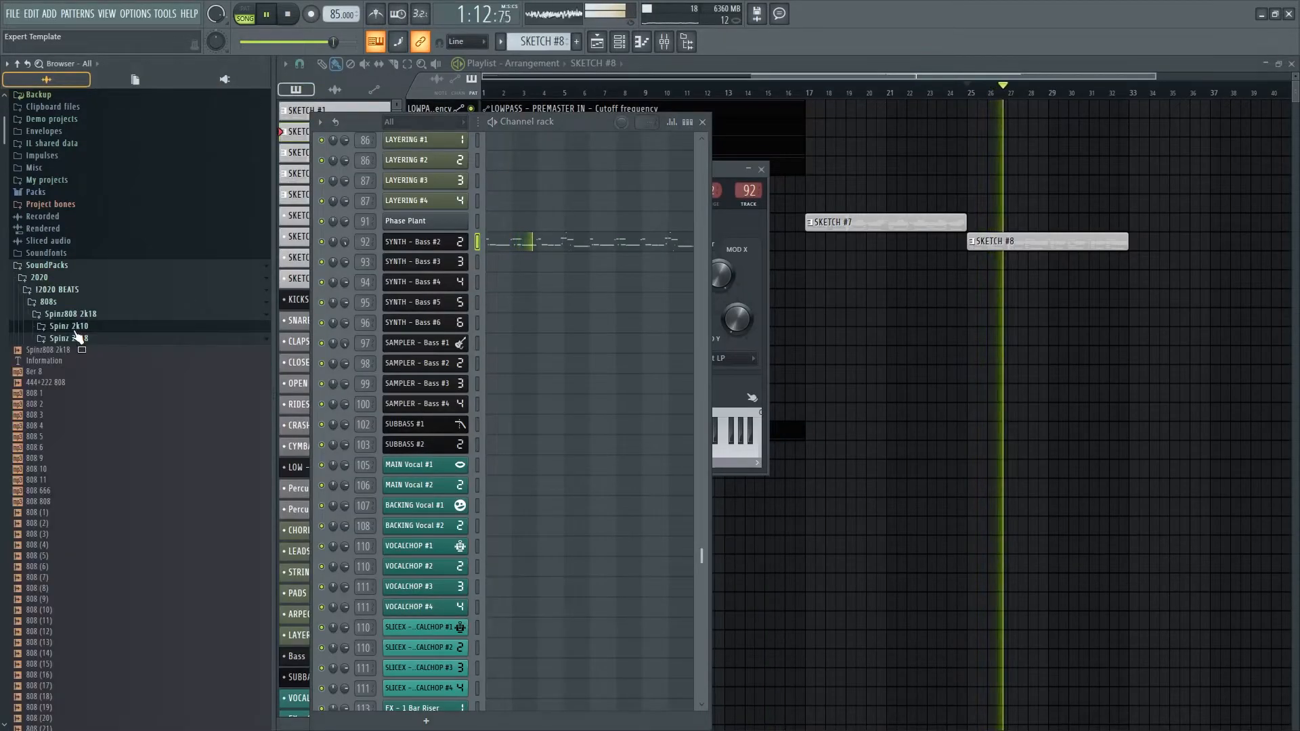
- Collapse the 808 sample folders in the browser and stop playback
click(76, 313)
scroll(522, 420, up, 10)
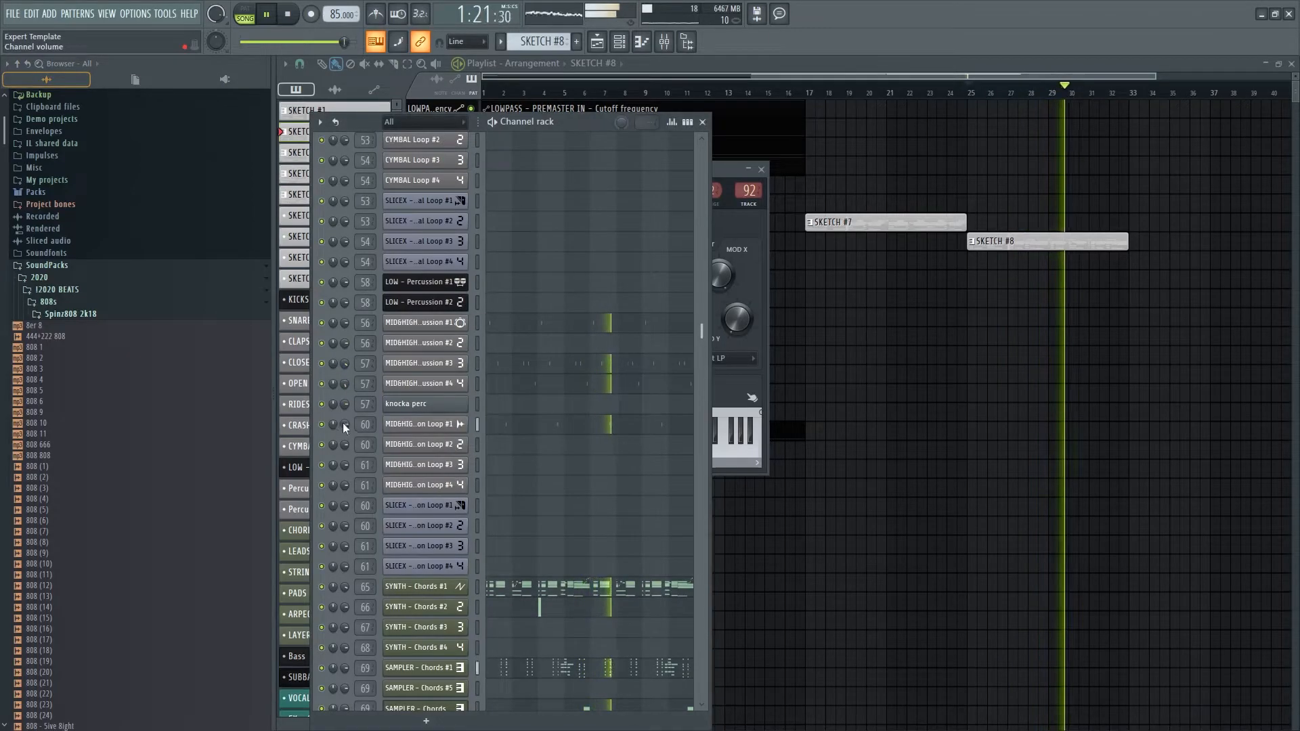
click(98, 313)
click(88, 304)
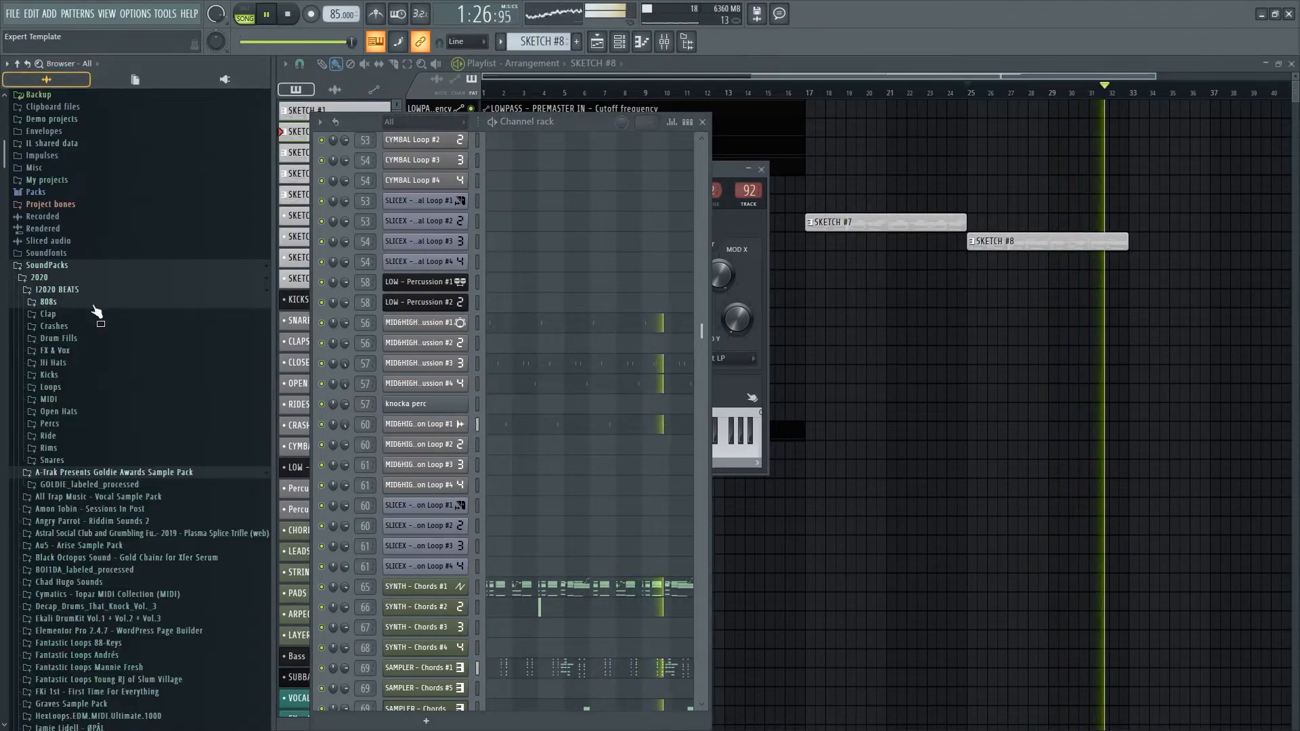
scroll(412, 506, up, 7)
key(space)
- Load the bonus snare (15) sample from the Snares folder into the SNARE #1 channel and show its sampler settings
click(41, 462)
scroll(89, 447, down, 10)
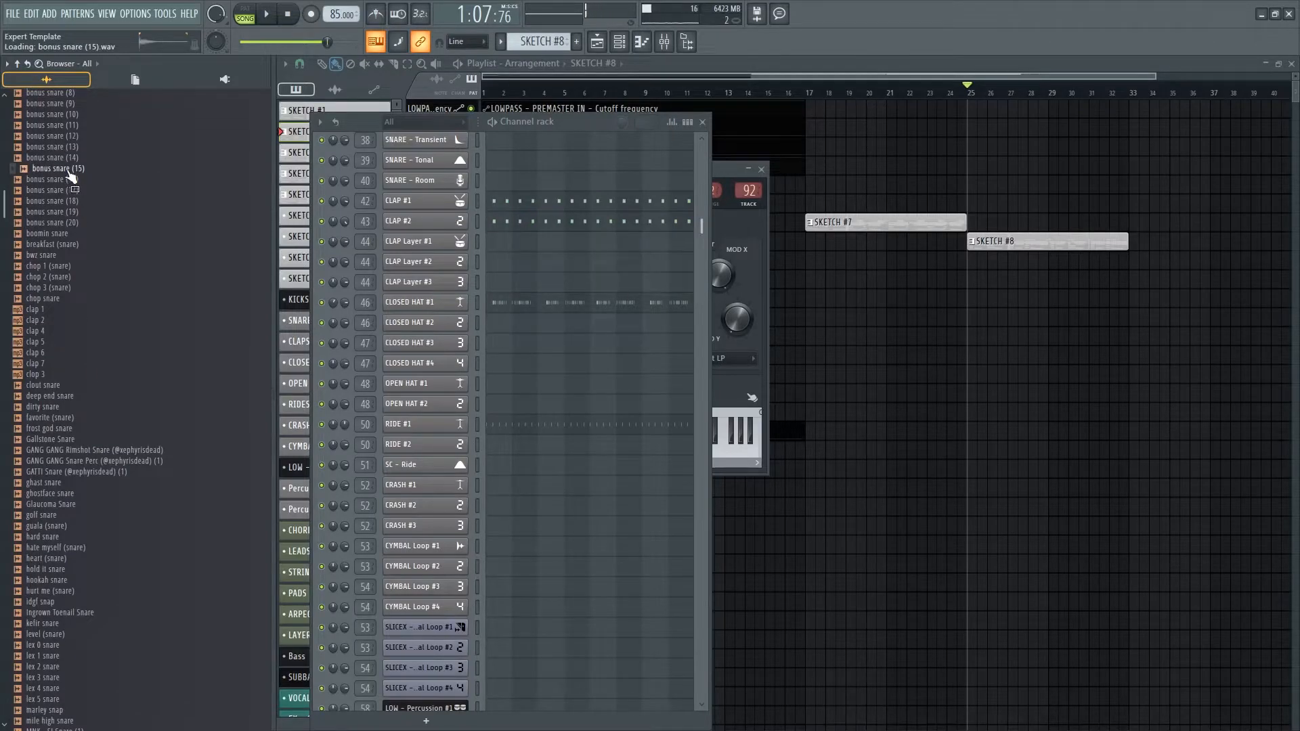
scroll(503, 395, up, 4)
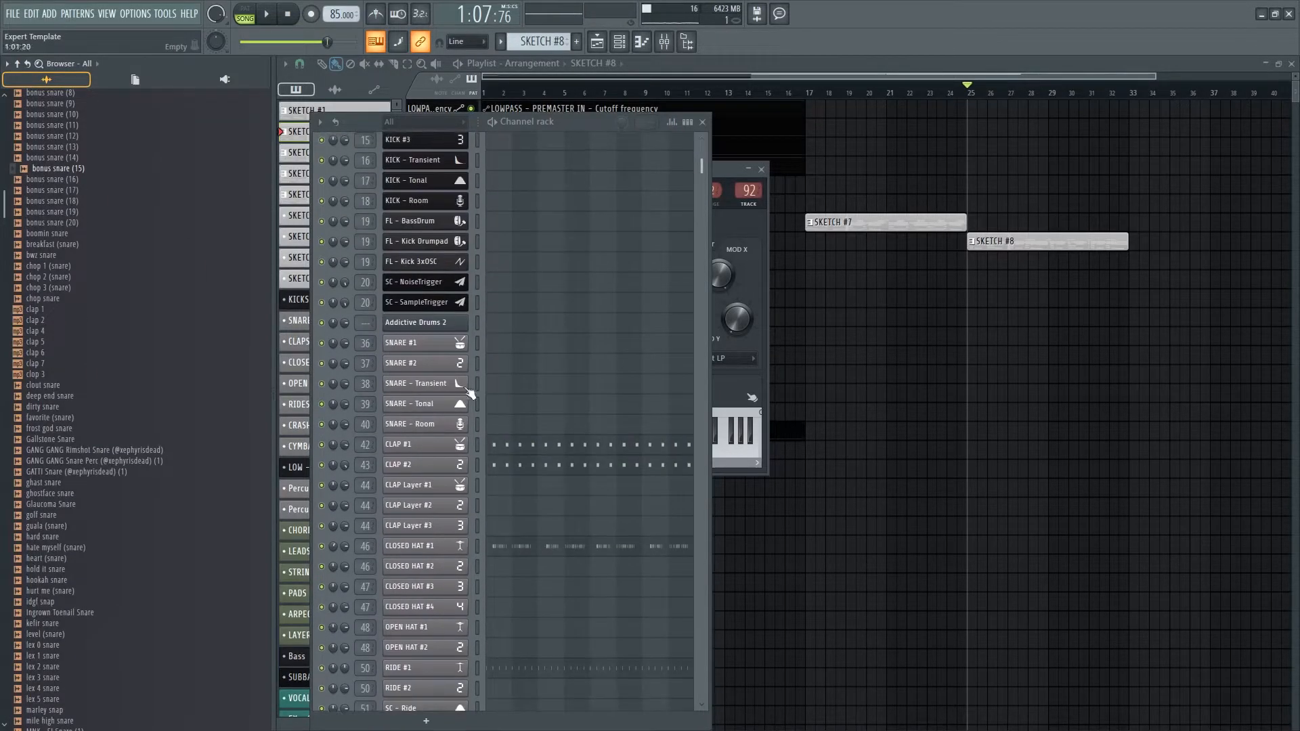
drag(417, 345, 417, 343)
right_click(417, 343)
click(418, 344)
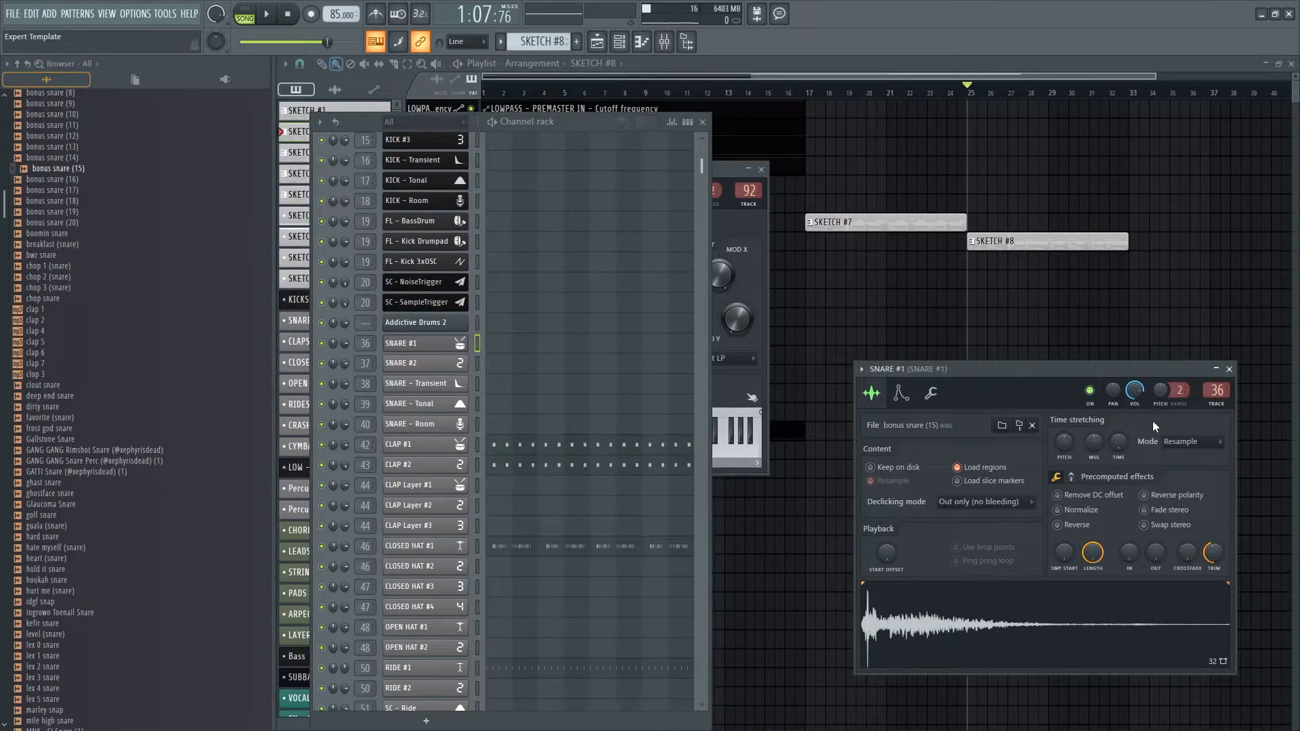
- Add a one-step C5 snare note at 1:10:00 in SNARE #1's piano roll and play it with the beat
right_click(447, 342)
click(497, 344)
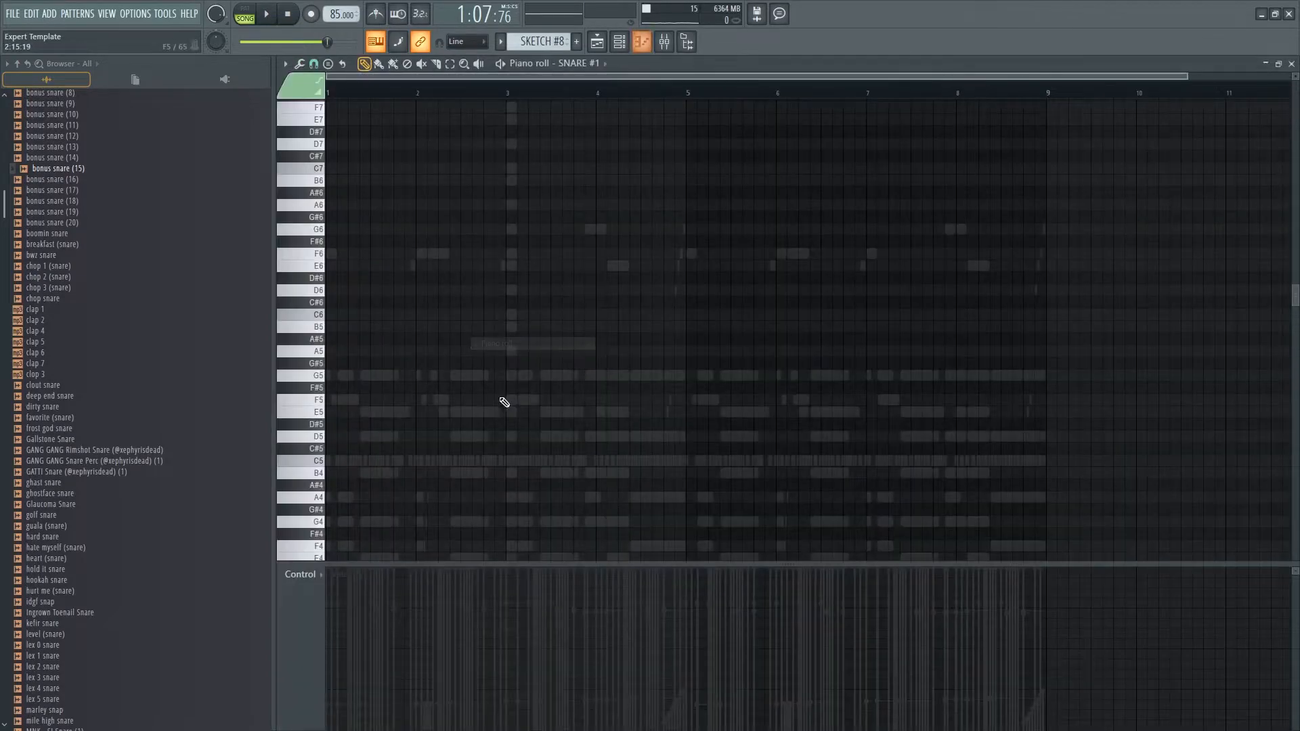
key(space)
scroll(372, 385, down, 3)
key(space)
scroll(339, 374, up, 5)
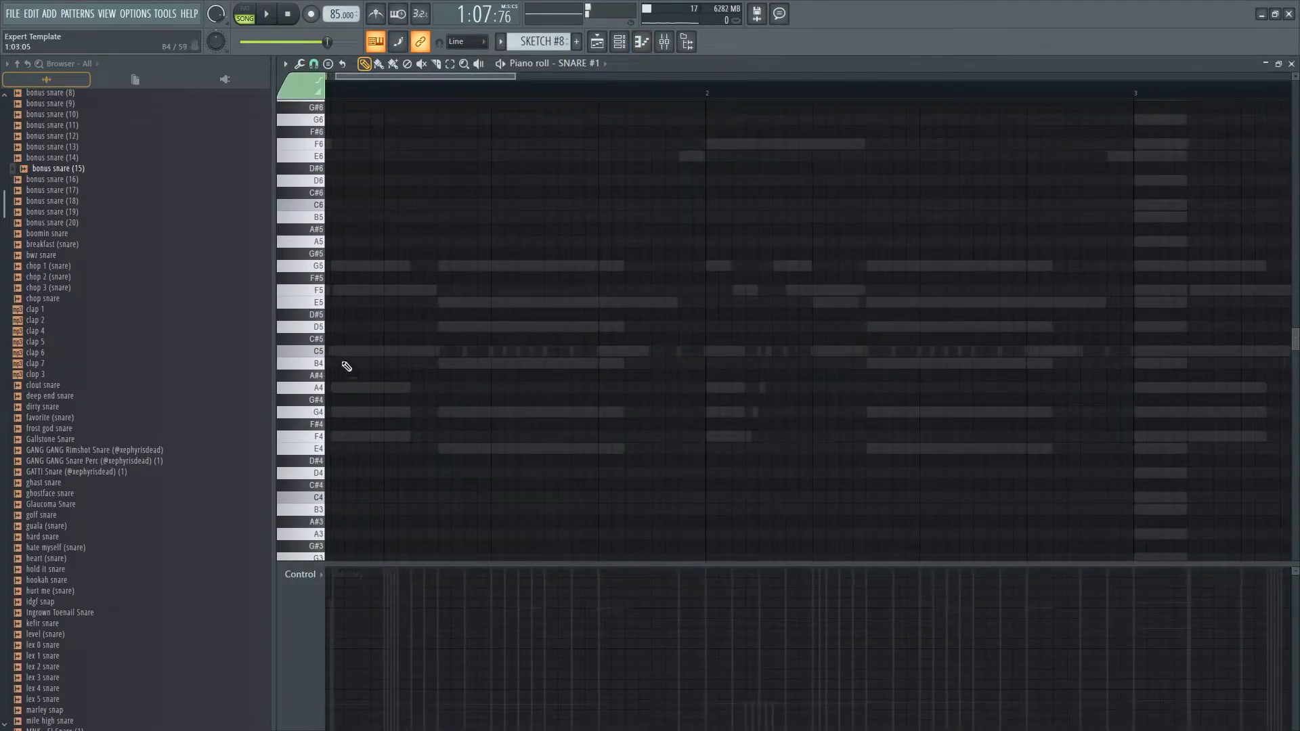
drag(486, 76, 477, 75)
key(space)
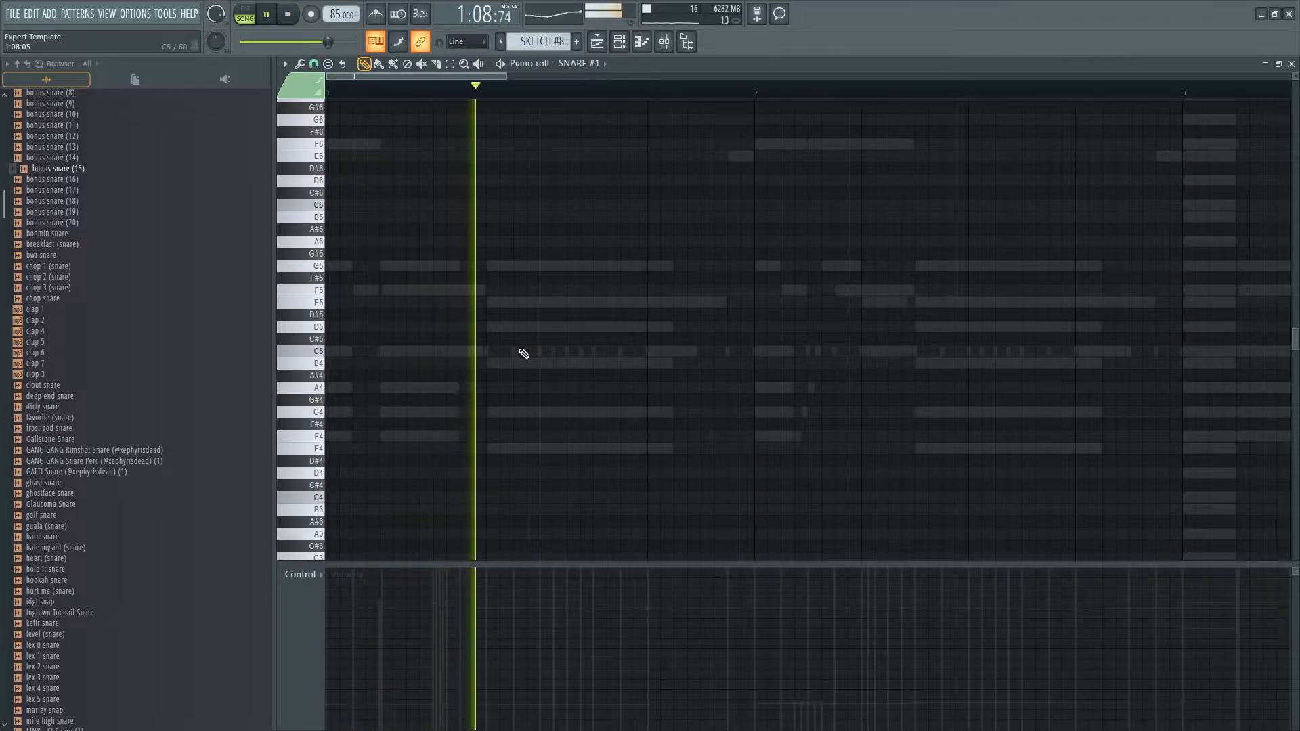
key(space)
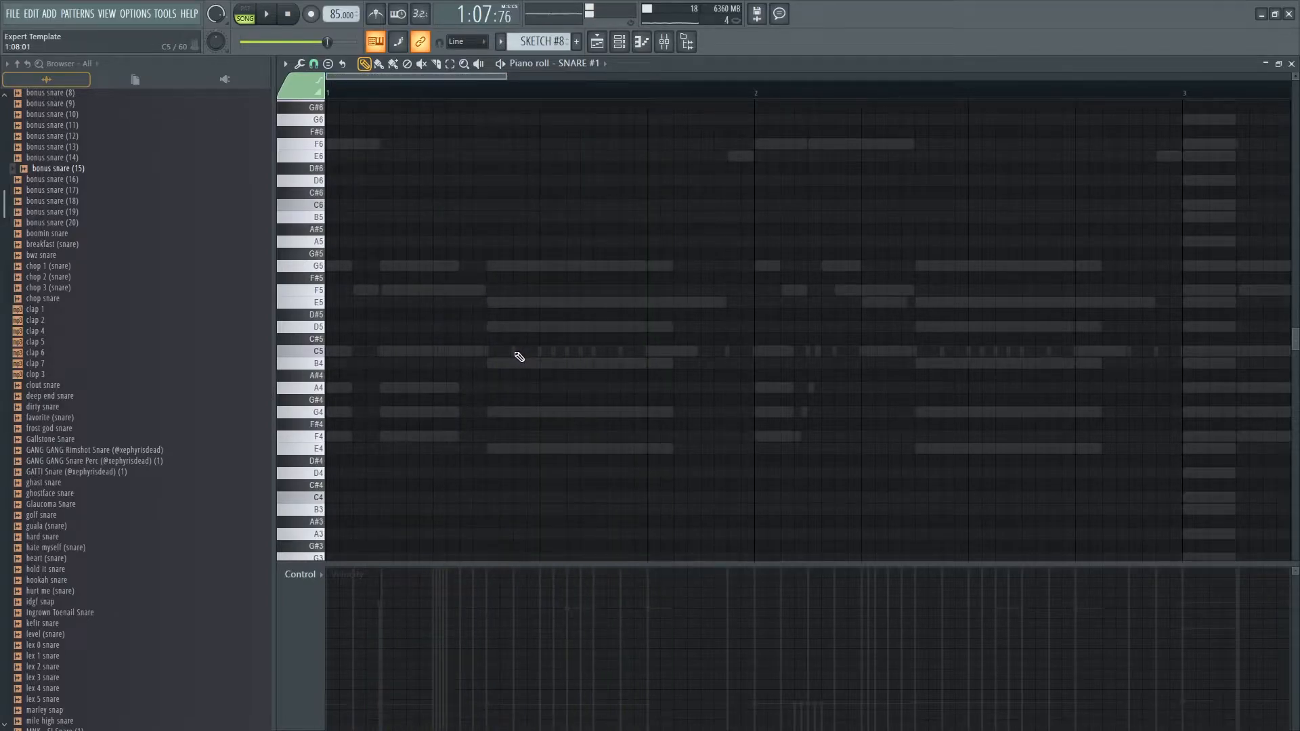
drag(558, 351, 566, 352)
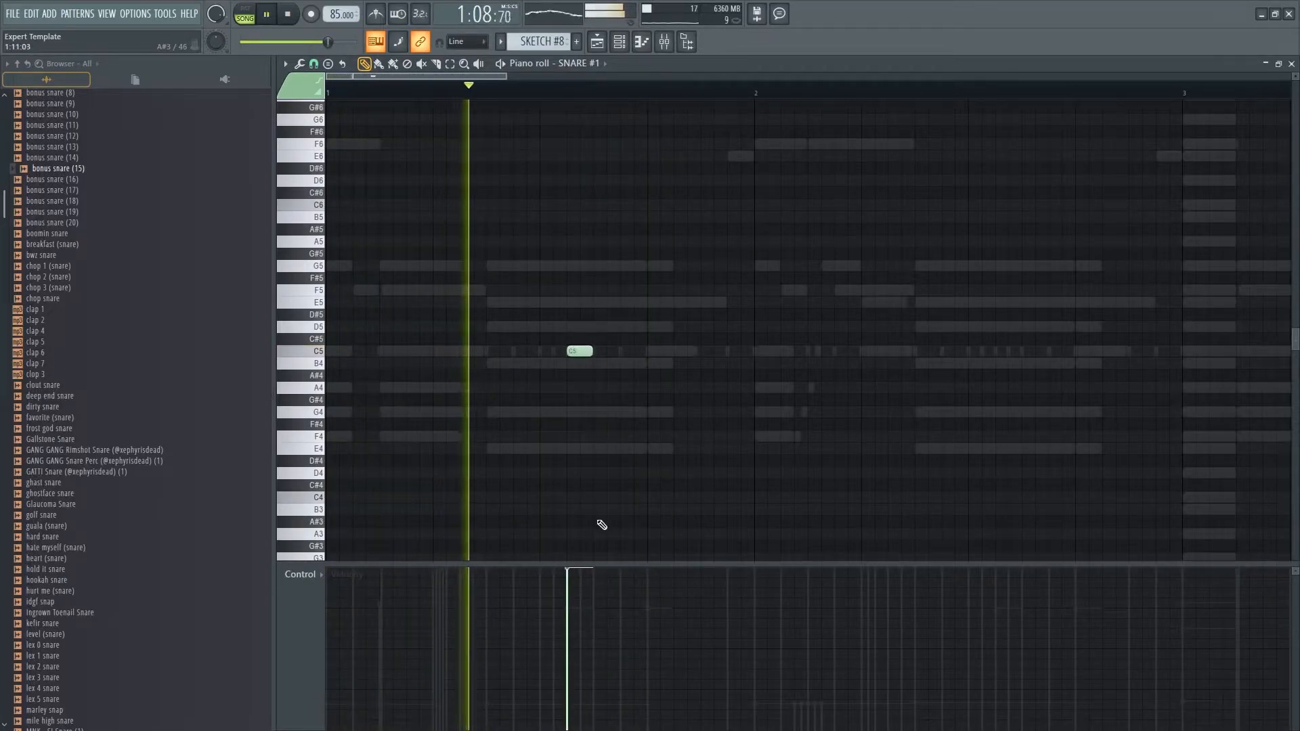
key(space)
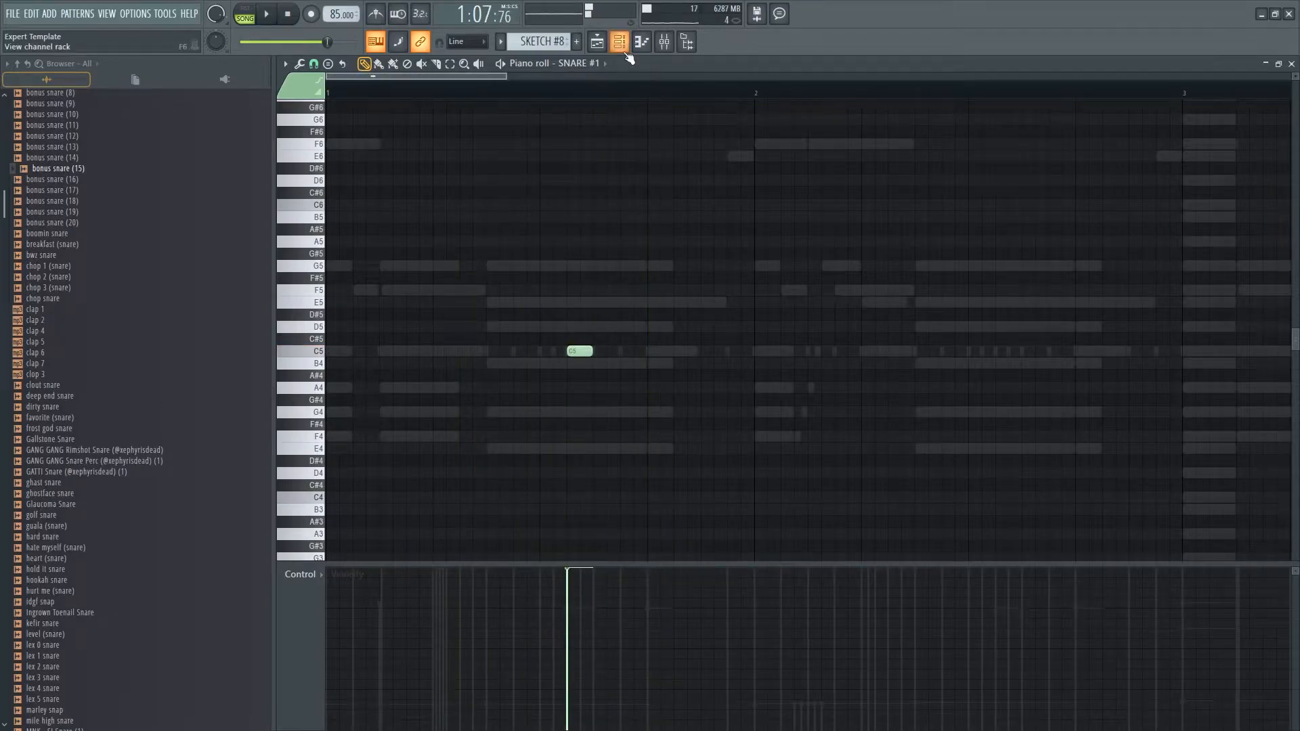
- Enable clipping for SNARE #1's precomputed boost and set the channel volume to 65% while the beat plays
click(624, 51)
click(420, 343)
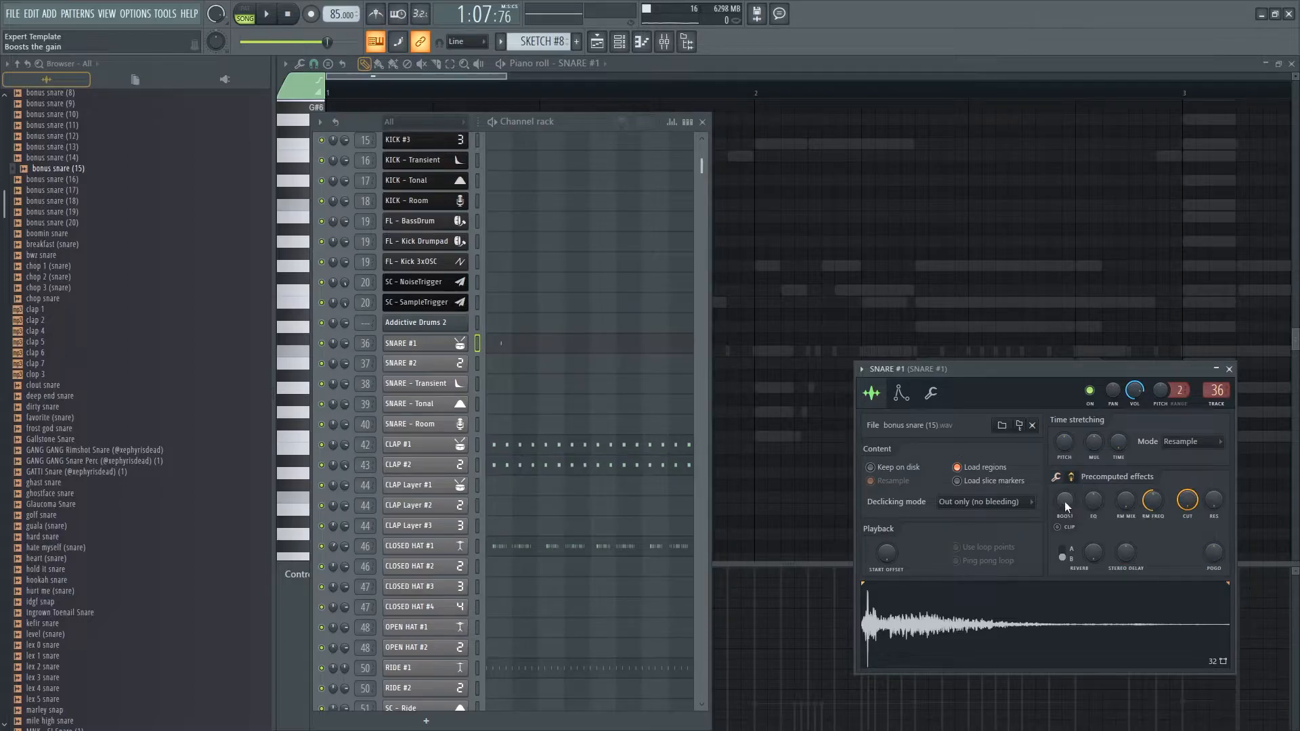
click(1060, 527)
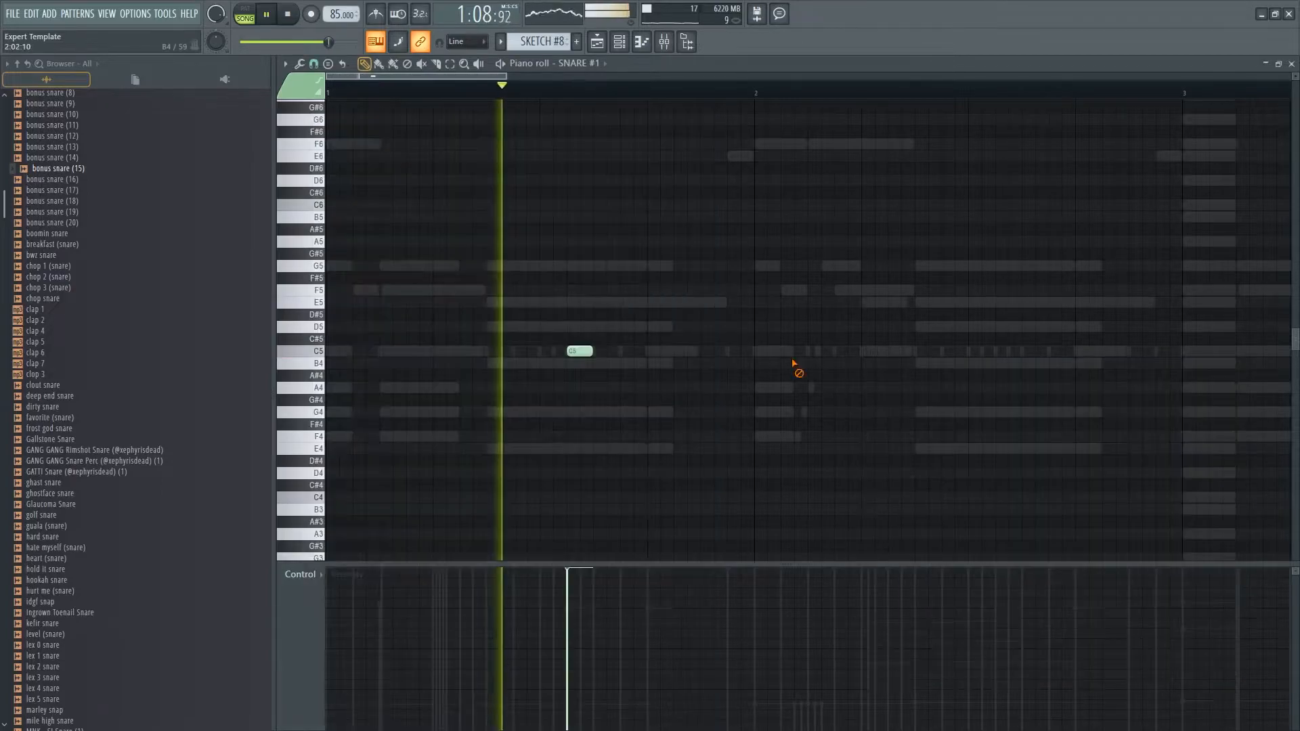
click(795, 368)
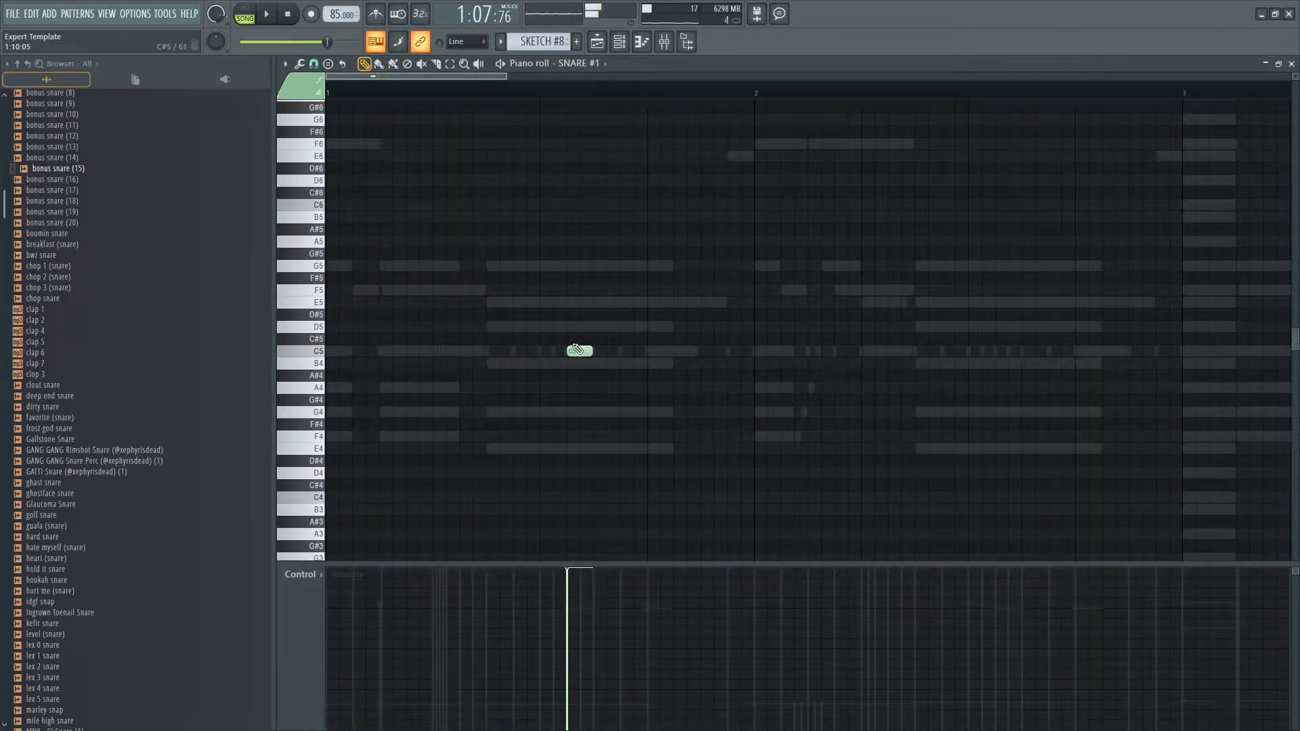
key(F6)
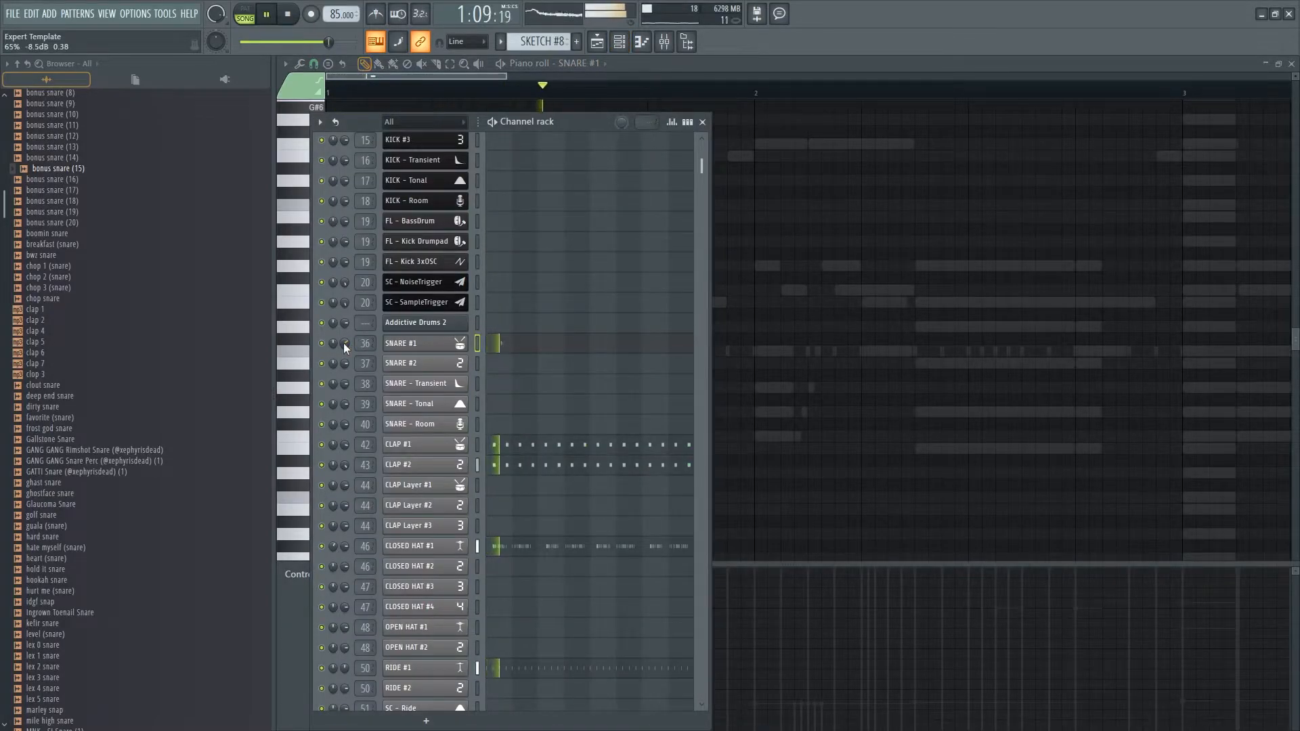
key(F6)
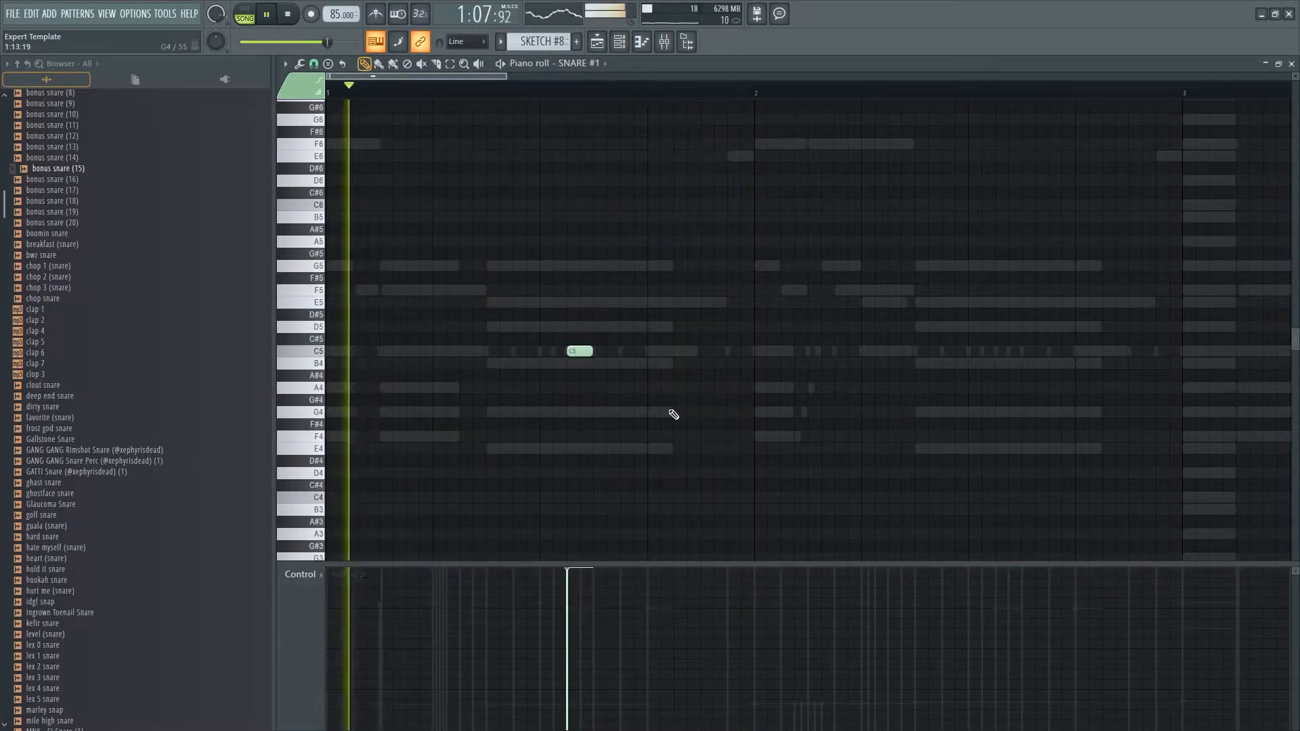
- Add a second C5 snare note in bar 2 and try it at 2:05:00 and 2:08:00 during playback
scroll(652, 382, down, 4)
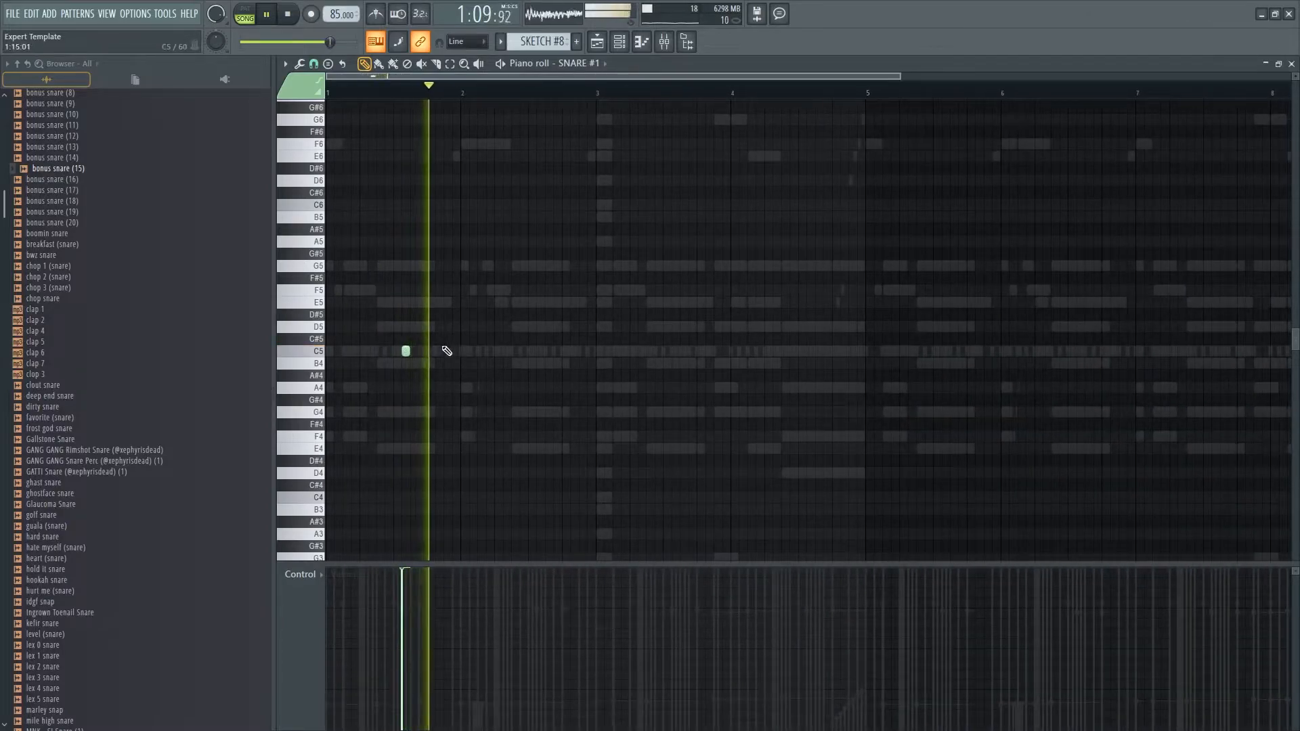
click(525, 351)
drag(528, 352, 555, 358)
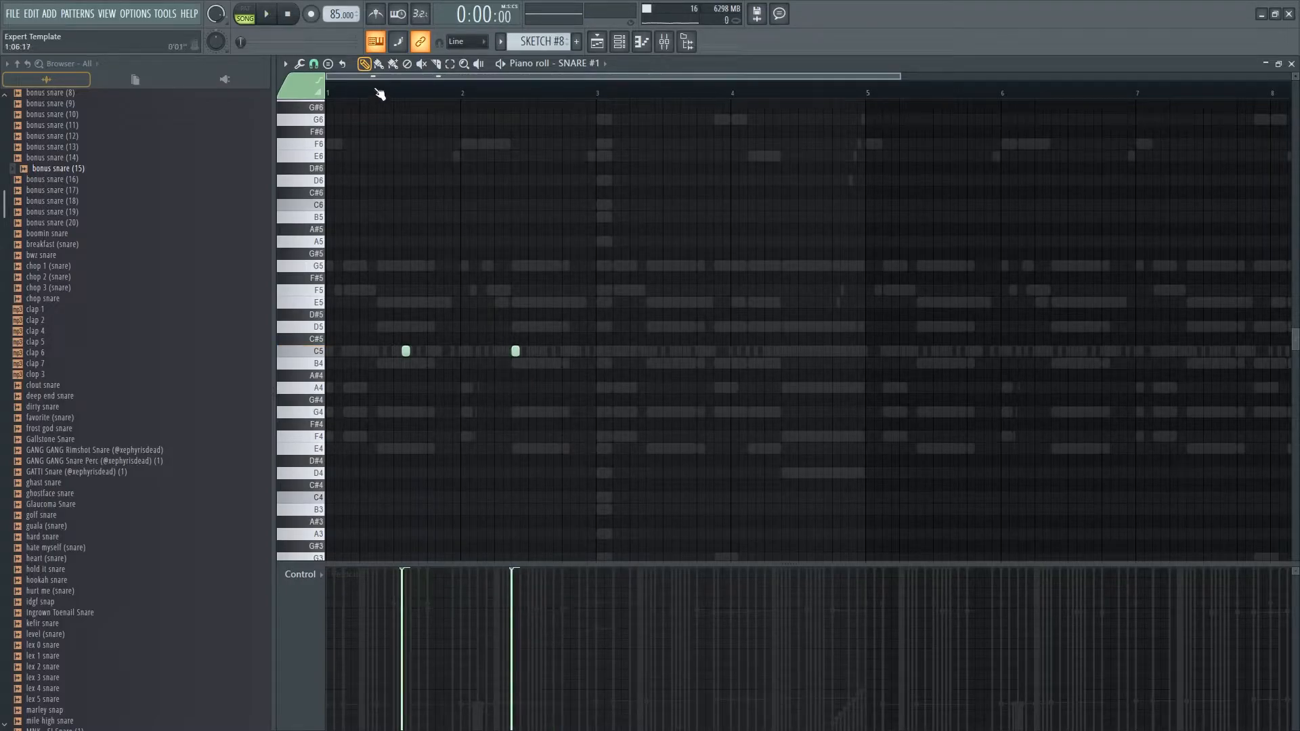
scroll(467, 446, up, 4)
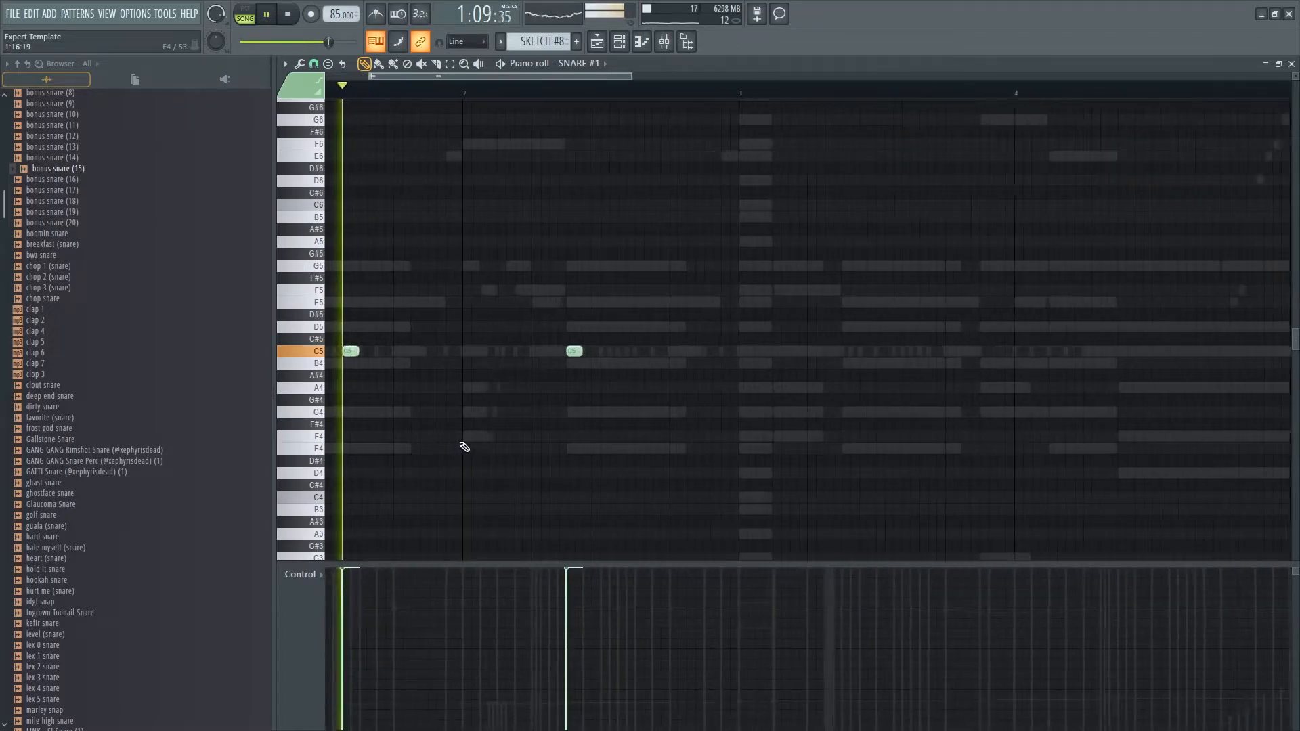
scroll(599, 456, up, 3)
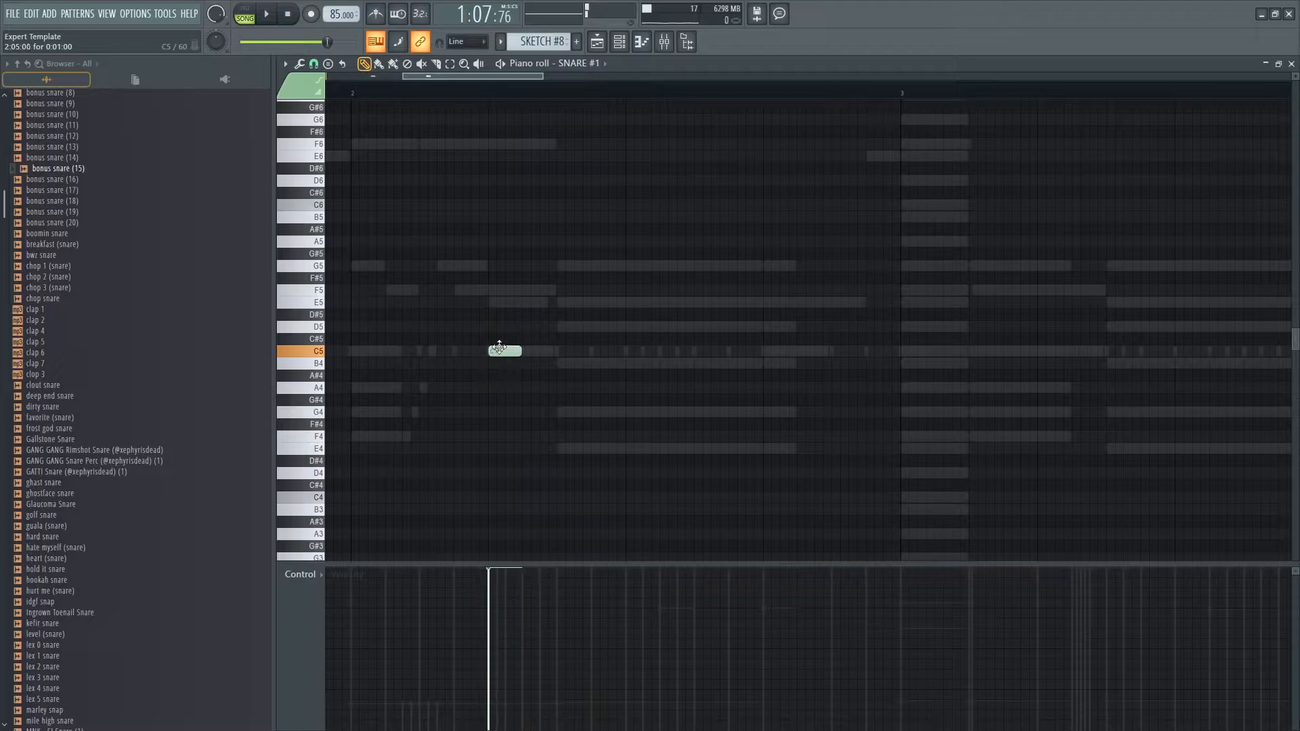
key(space)
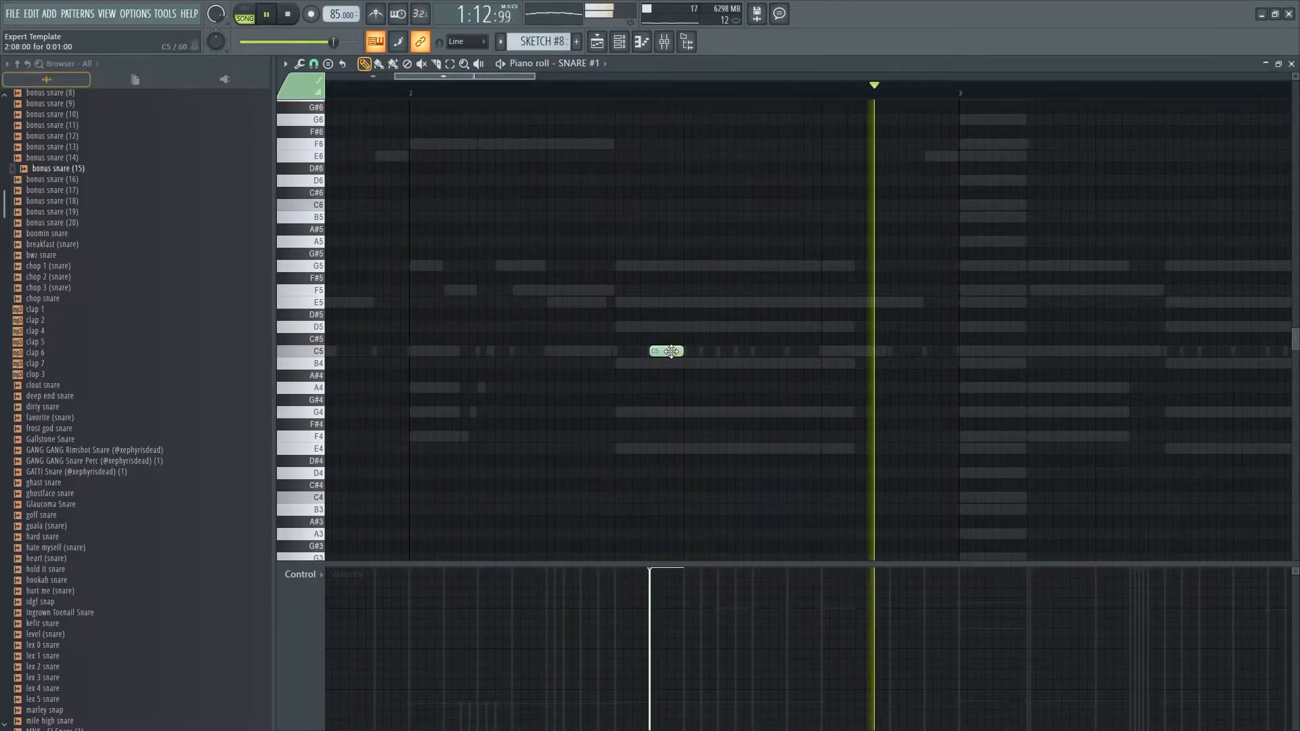
- Move the second snare note to 2:10:00, add a third C5 note at 2:13:00, and play the pattern
drag(818, 361, 937, 353)
scroll(938, 354, down, 3)
drag(747, 351, 797, 351)
key(space)
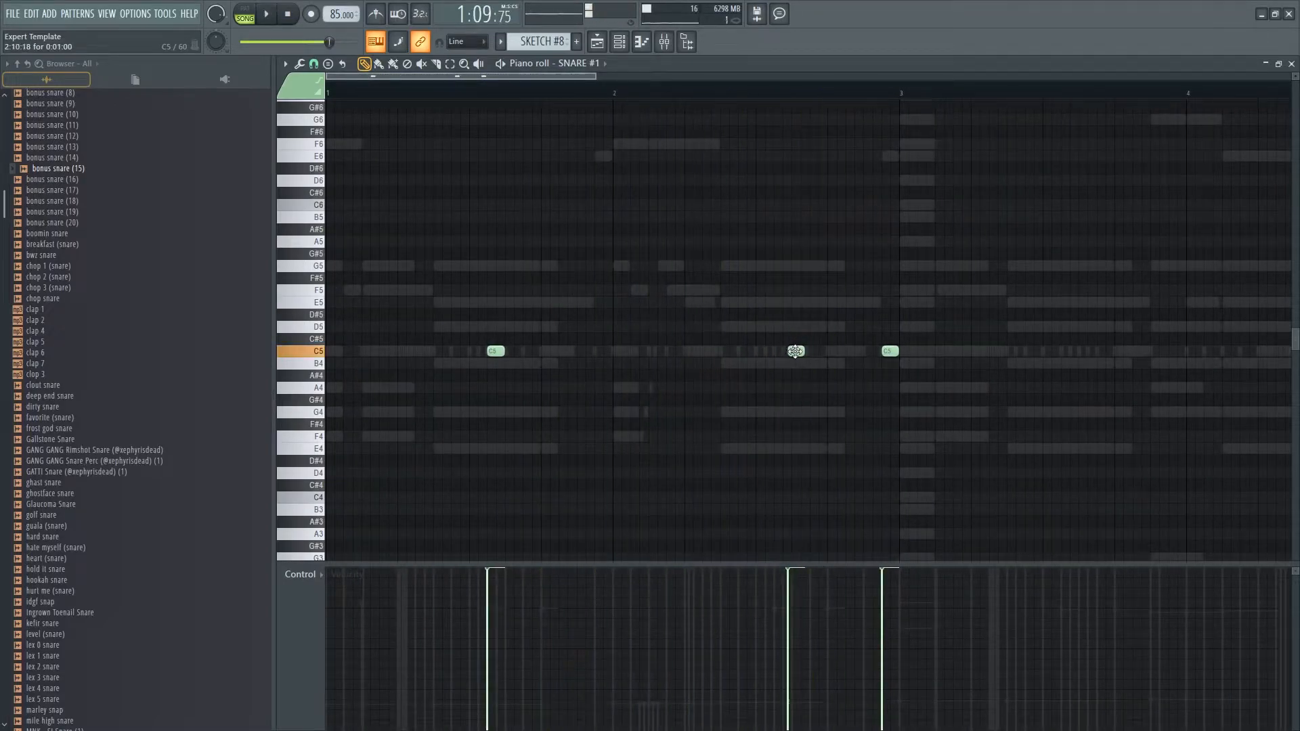
drag(884, 351, 833, 351)
scroll(886, 389, down, 3)
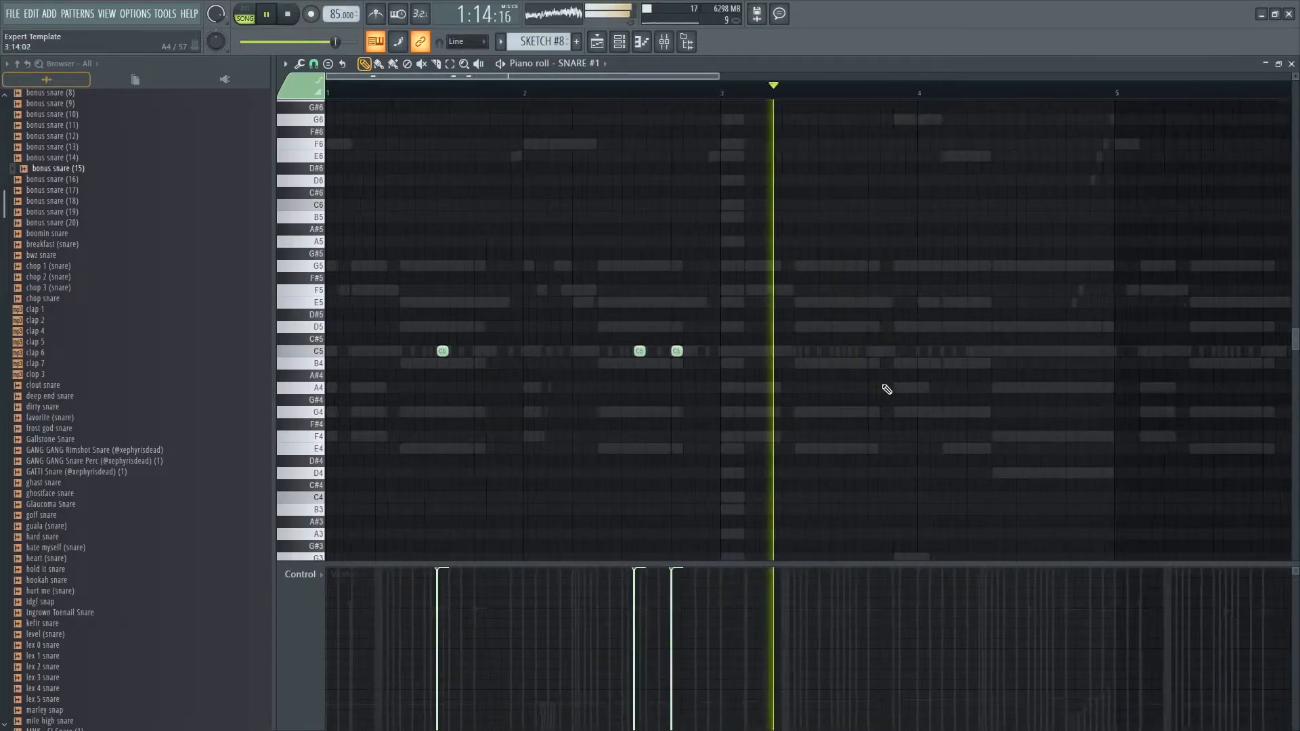
- Duplicate the two-bar snare pattern into bars 3 and 4, and the resulting four bars into bars 5 to 8
key(space)
key(ctrl+a)
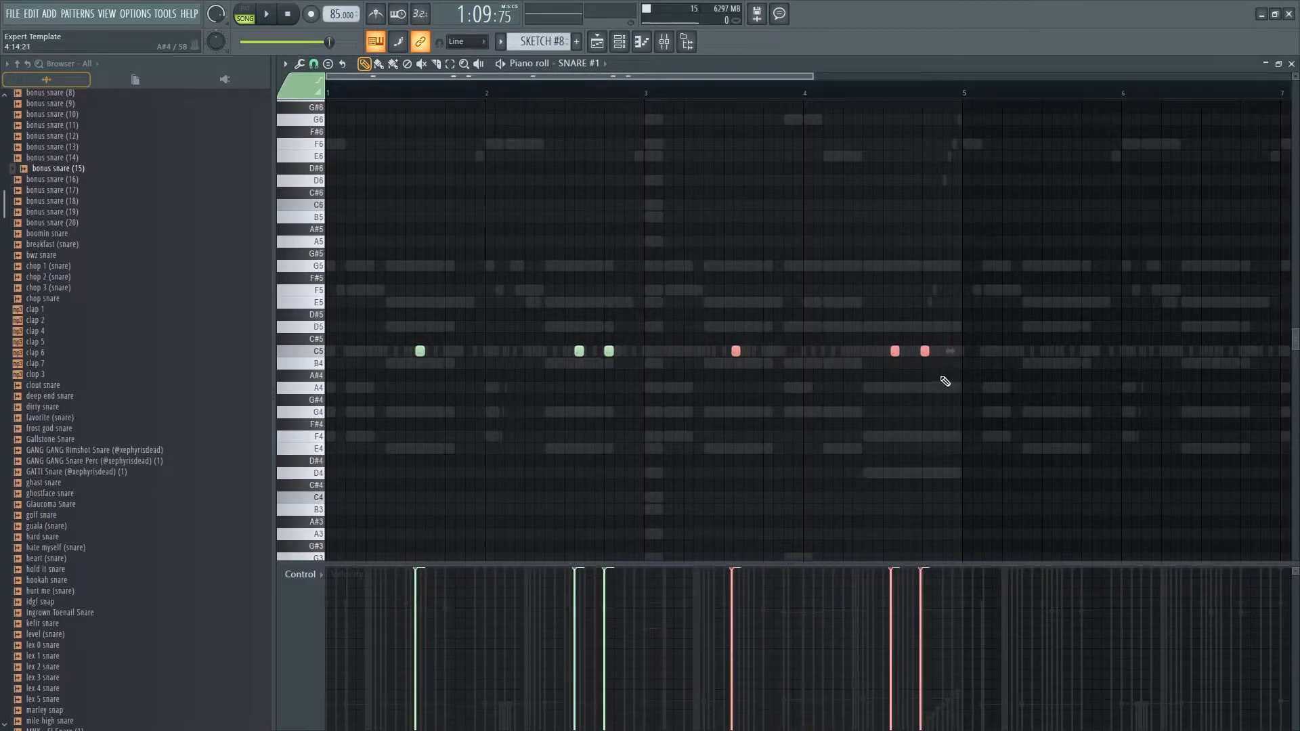
scroll(947, 382, down, 1)
key(ctrl+a)
key(ctrl+b)
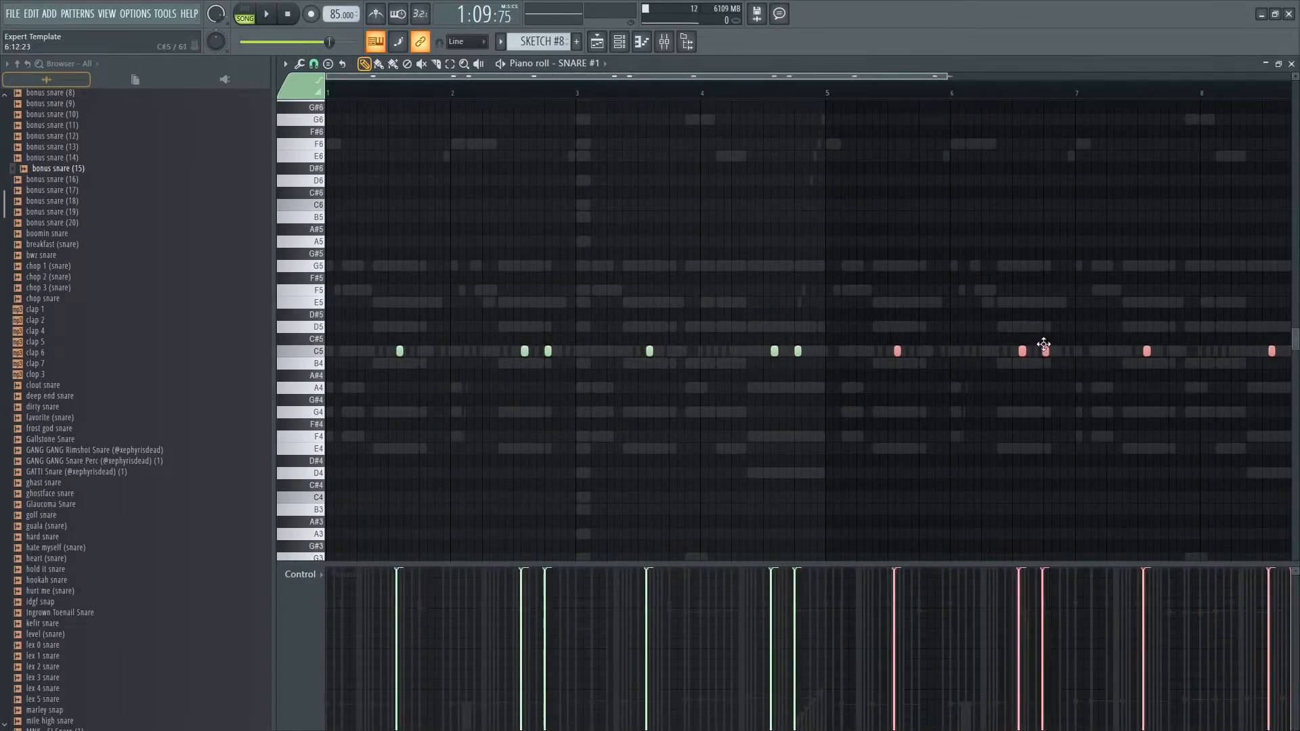
scroll(1069, 351, up, 2)
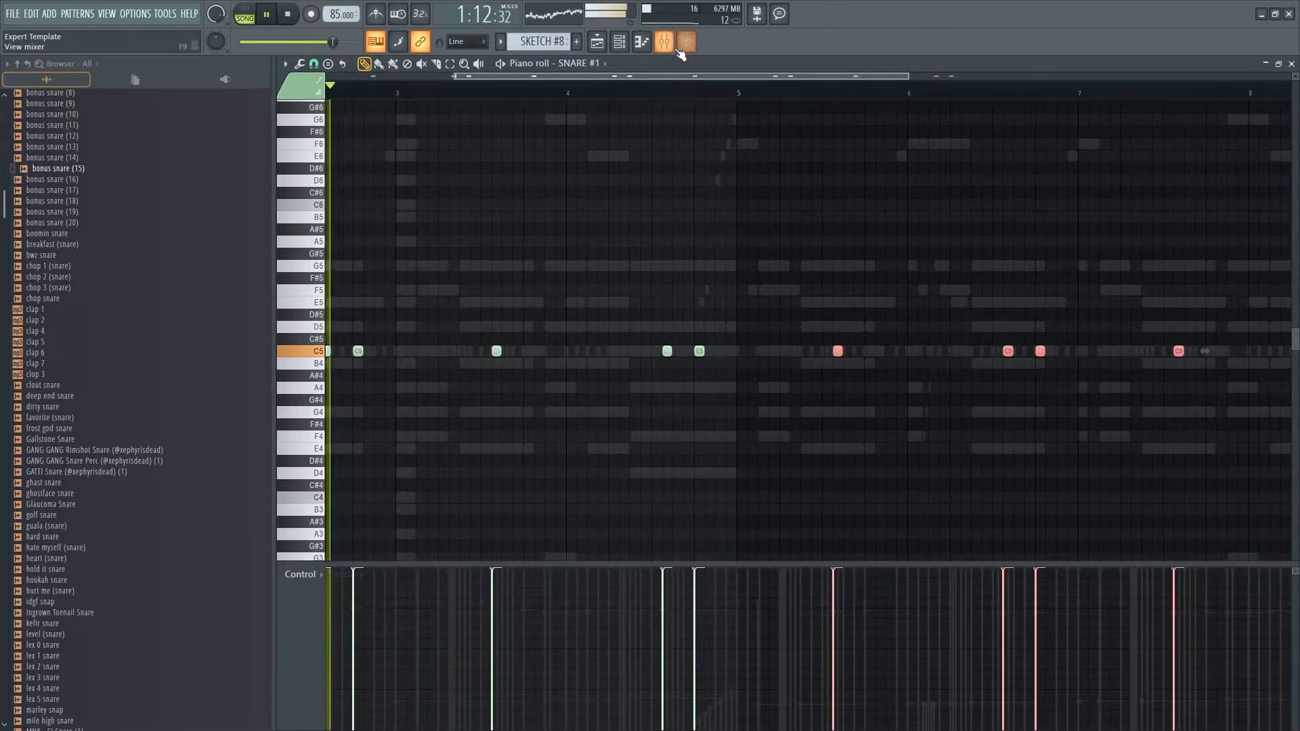
- Insert FabFilter Pro-Q 3 on the SNARE #1 mixer track and add a 12 dB/oct low cut at about 358 Hz
click(682, 43)
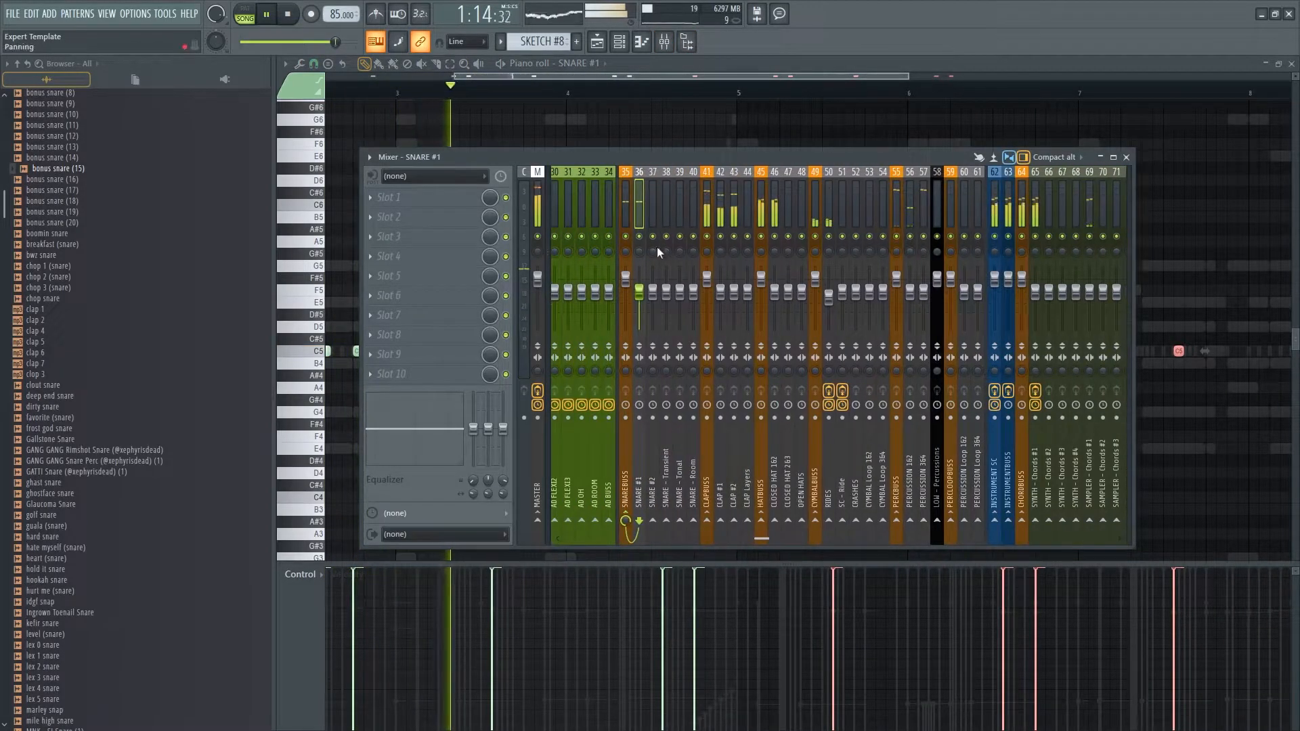
click(461, 197)
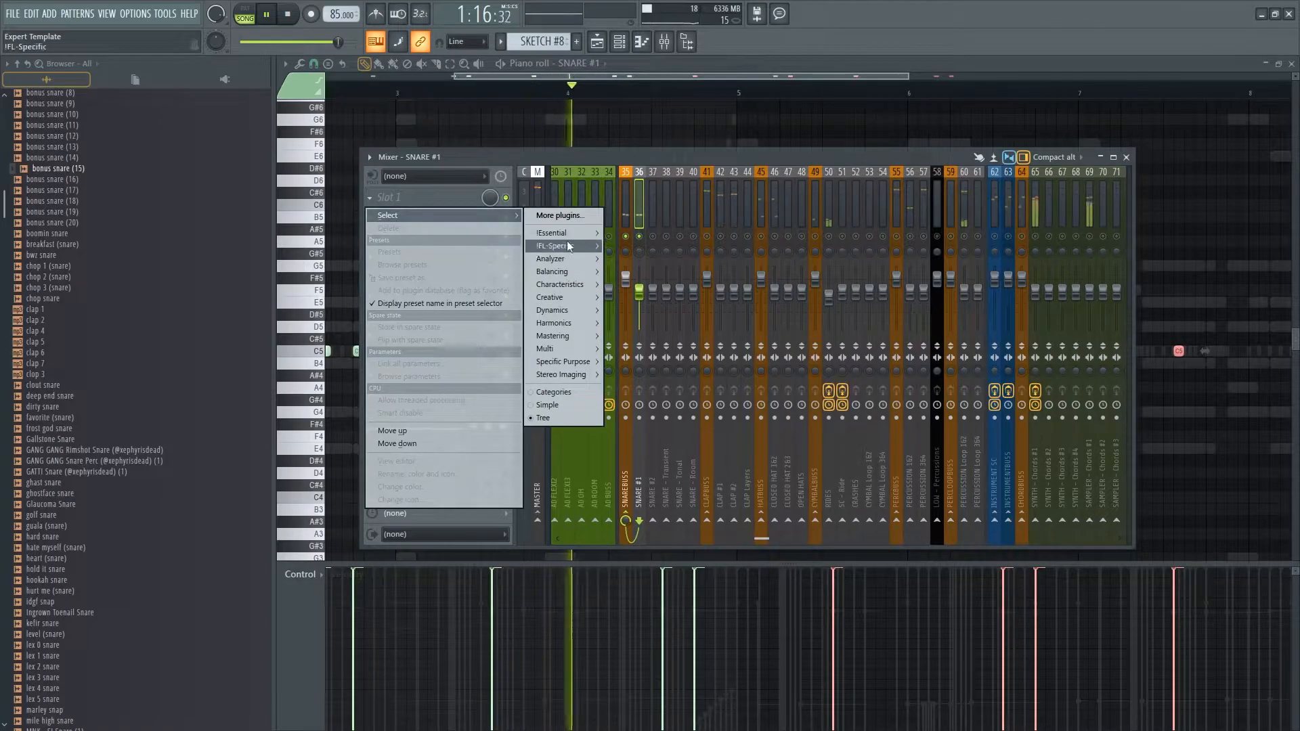
mouse_move(567, 243)
click(641, 247)
drag(351, 304, 585, 311)
- Add a second bell band near 1 kHz at 0 dB gain with a dynamic range of about -5 dB
click(702, 308)
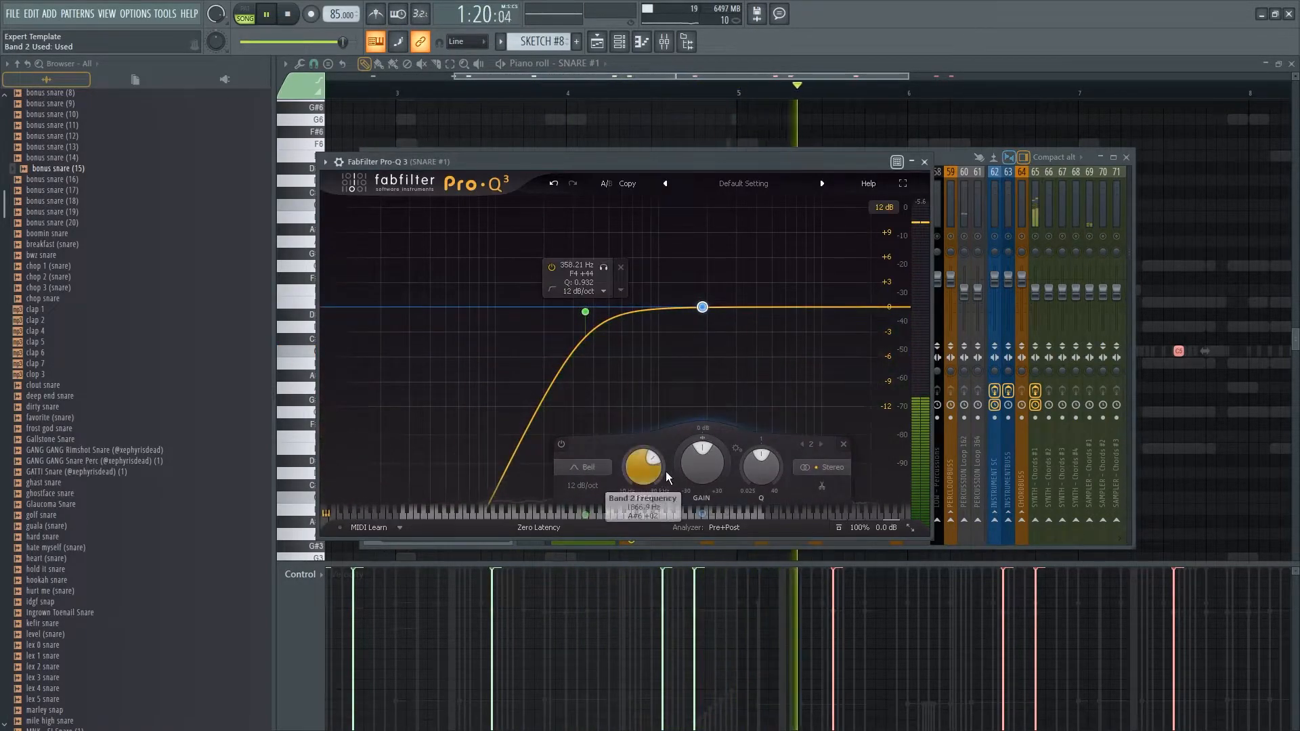
drag(682, 470, 682, 532)
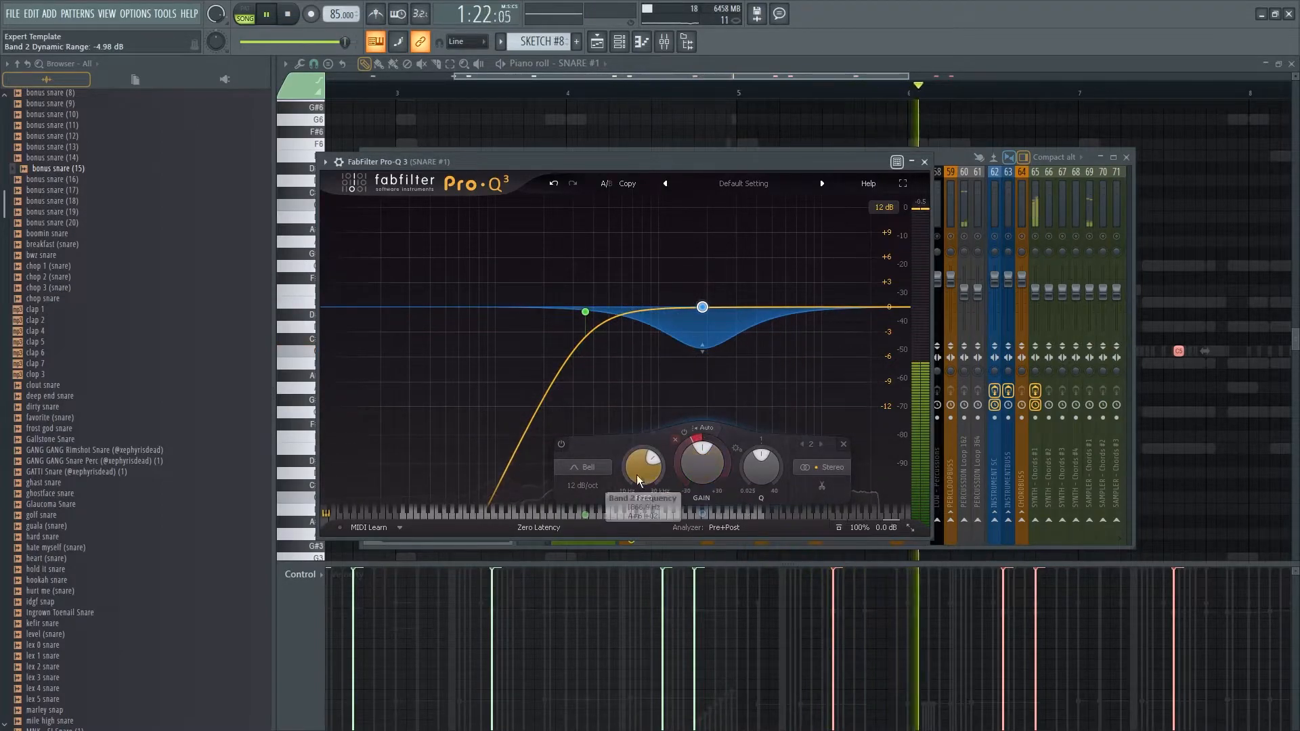
- Set the second band's slope to 48 dB/oct and lower its Q
click(582, 485)
click(596, 545)
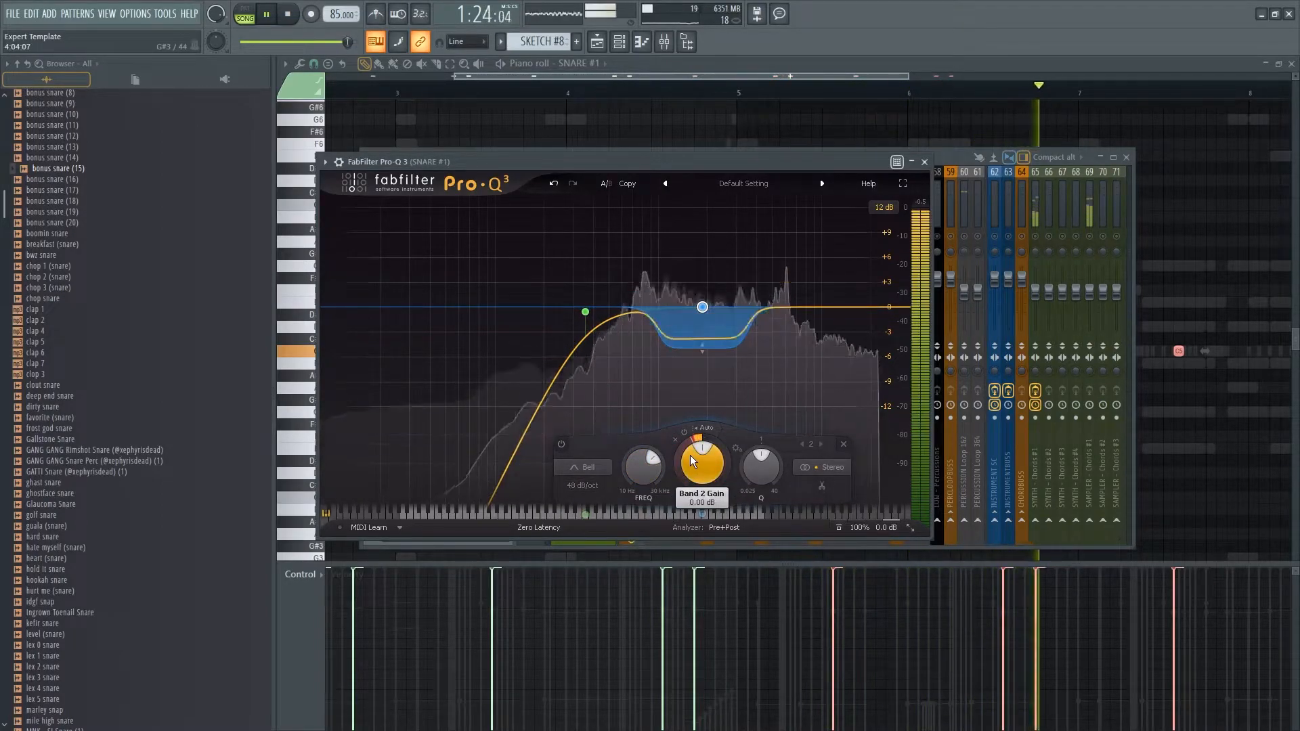
drag(759, 471, 752, 487)
- Add a third band as a high shelf with a +30 dB dynamic range, lower its frequency slightly, and close the EQ
drag(871, 306, 849, 202)
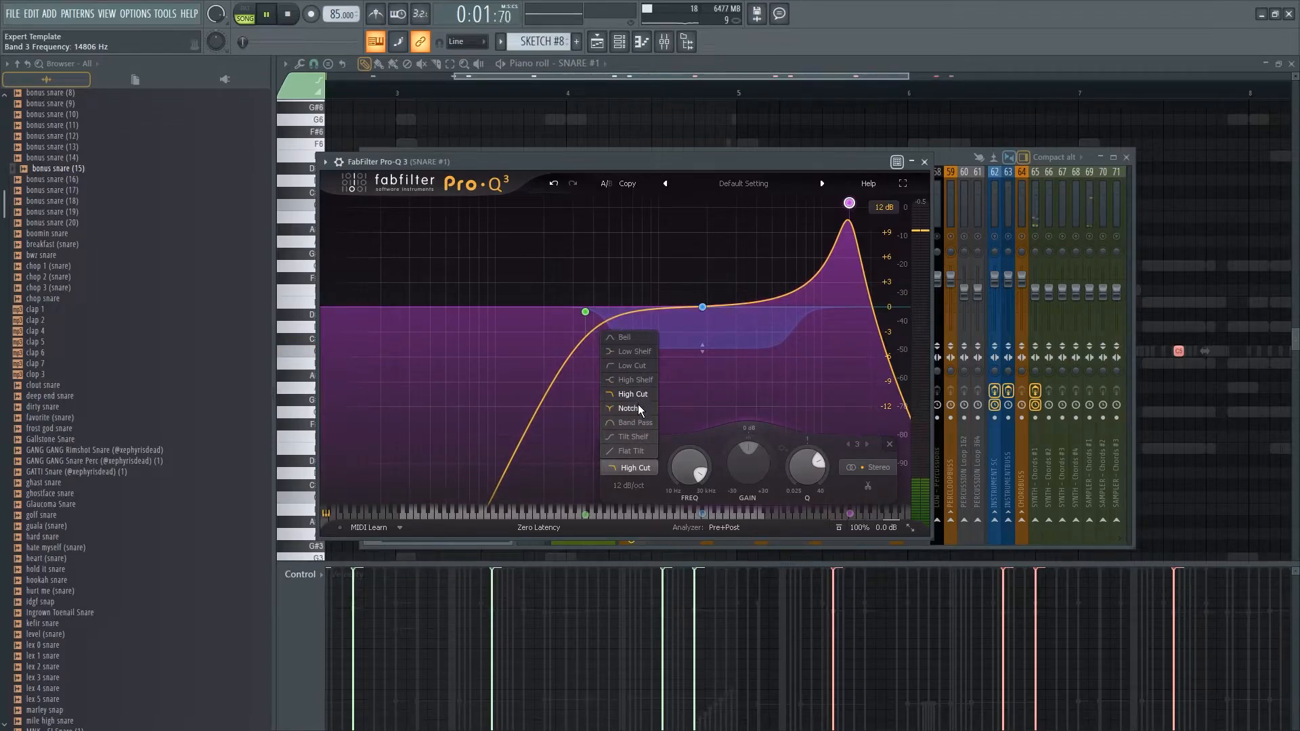
click(637, 380)
drag(736, 440, 759, 314)
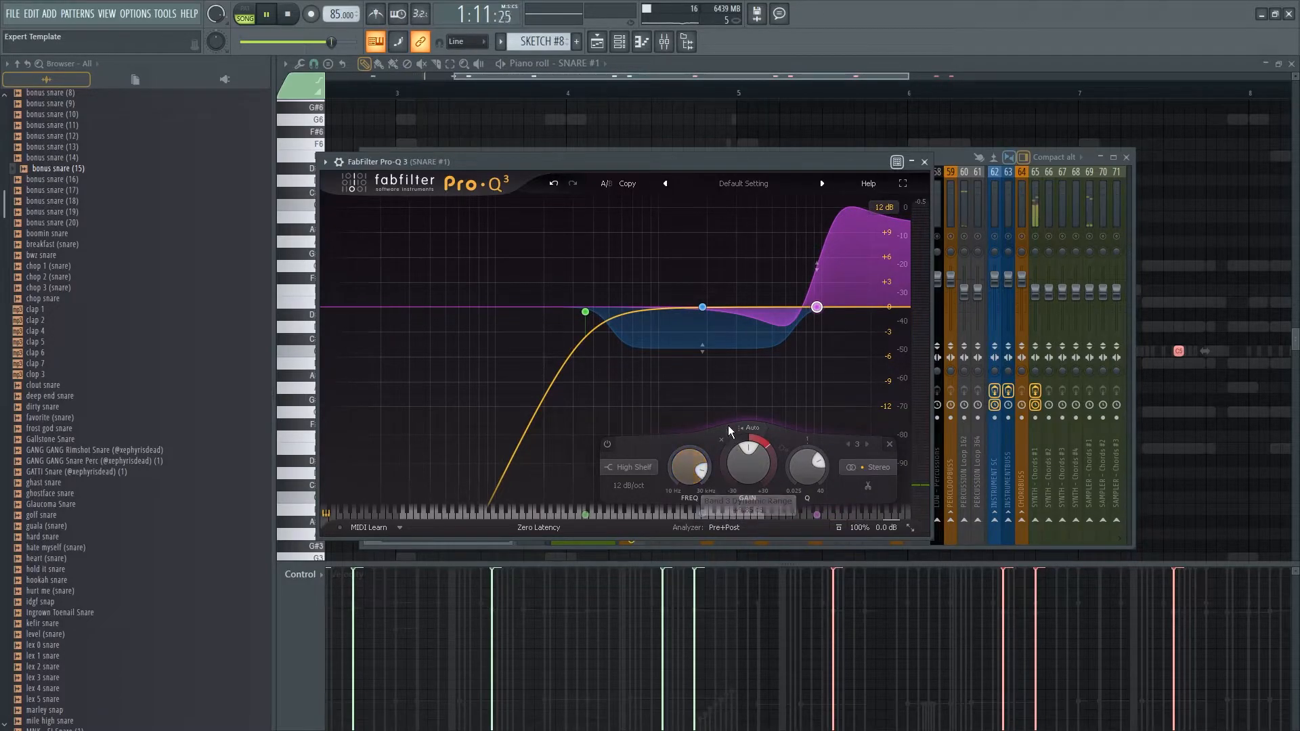
drag(728, 443, 787, 241)
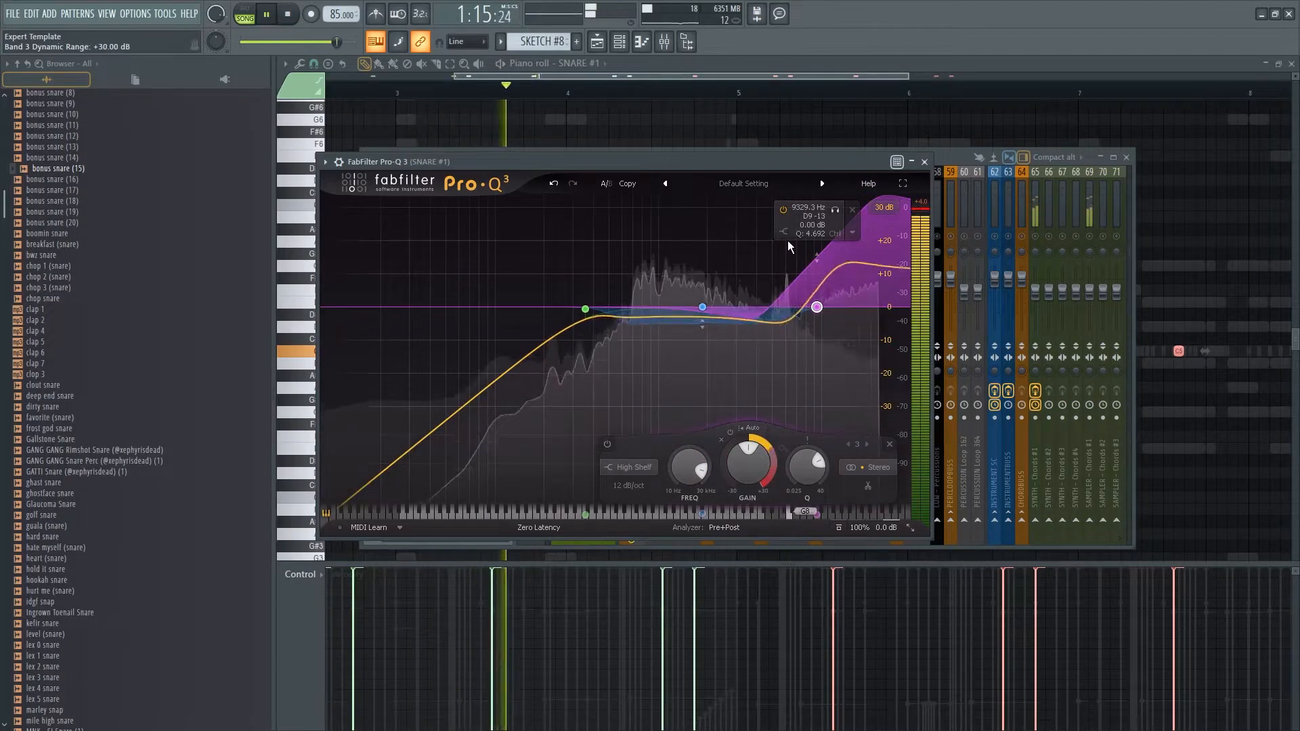
drag(688, 467, 679, 485)
key(space)
click(924, 163)
- Insert a second FabFilter Pro-Q 3 on the SNARE #1 track and add a high cut at about 10.7 kHz
click(414, 218)
mouse_move(572, 252)
click(637, 276)
drag(922, 325, 846, 318)
key(space)
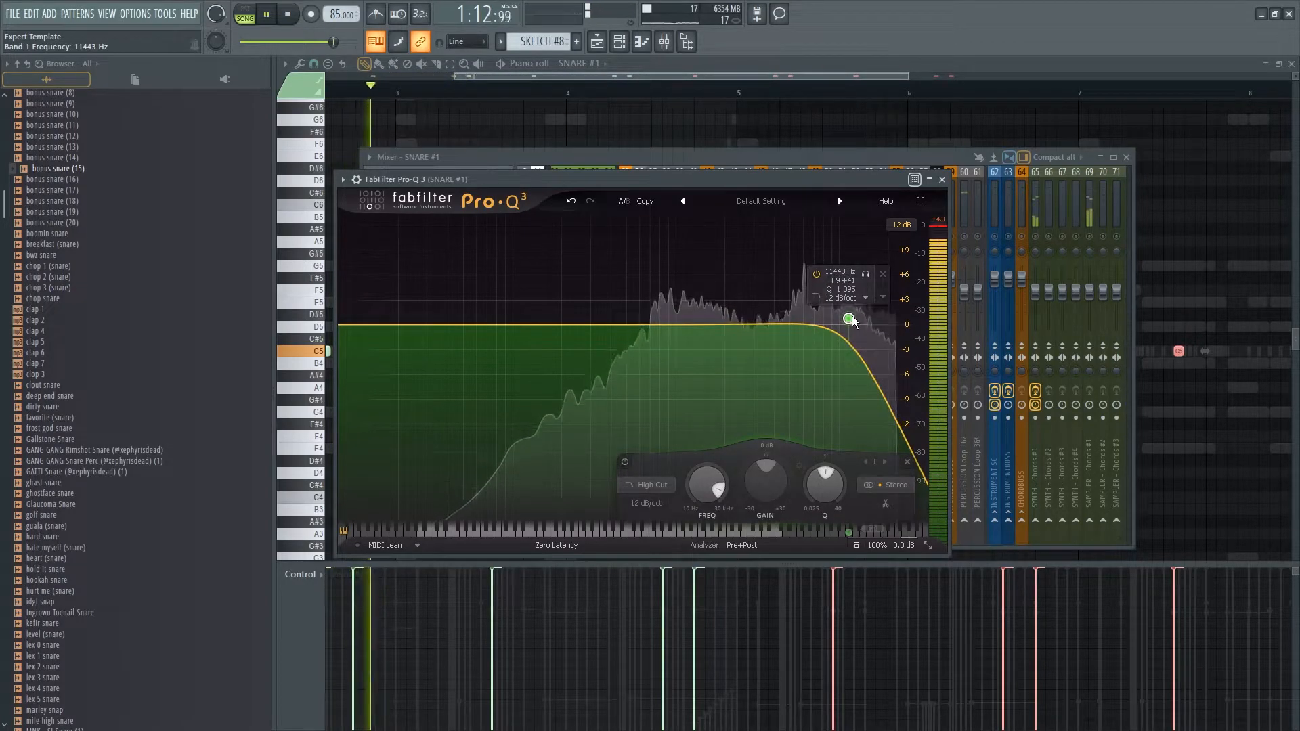
drag(850, 319, 806, 334)
key(space)
- Set the high cut's slope to 48 dB/oct and raise its frequency above 12 kHz
click(647, 503)
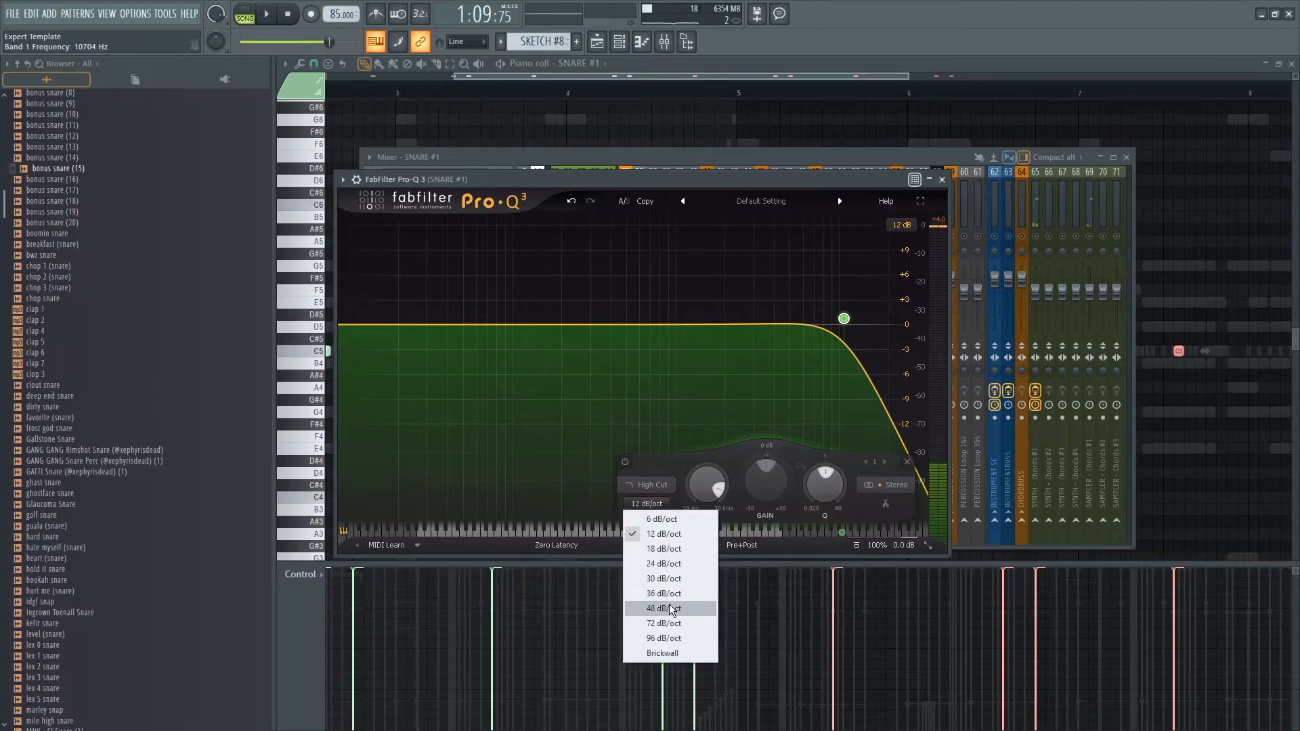
click(670, 608)
key(space)
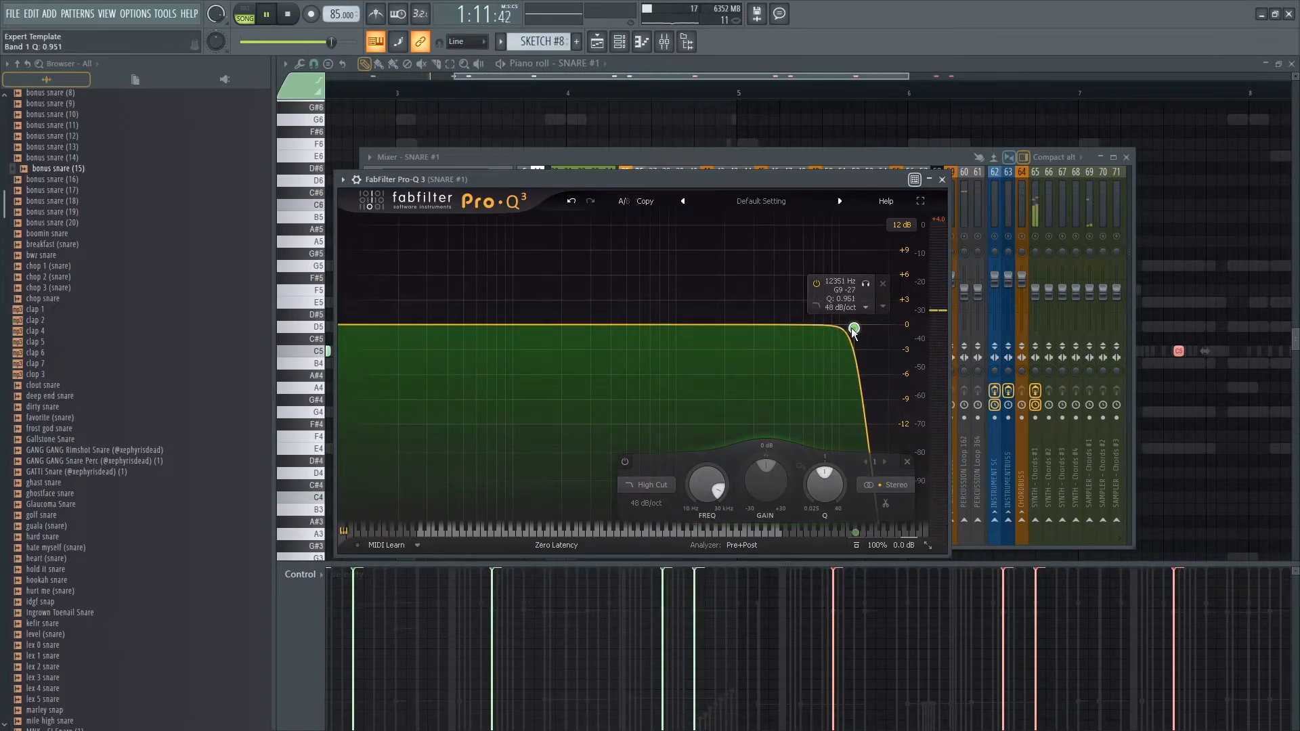
drag(855, 332, 864, 347)
- Lower the second EQ's output level to about -10.4 dB while the snare plays, and stop playback
mouse_move(895, 540)
drag(891, 486, 890, 512)
drag(652, 180, 856, 262)
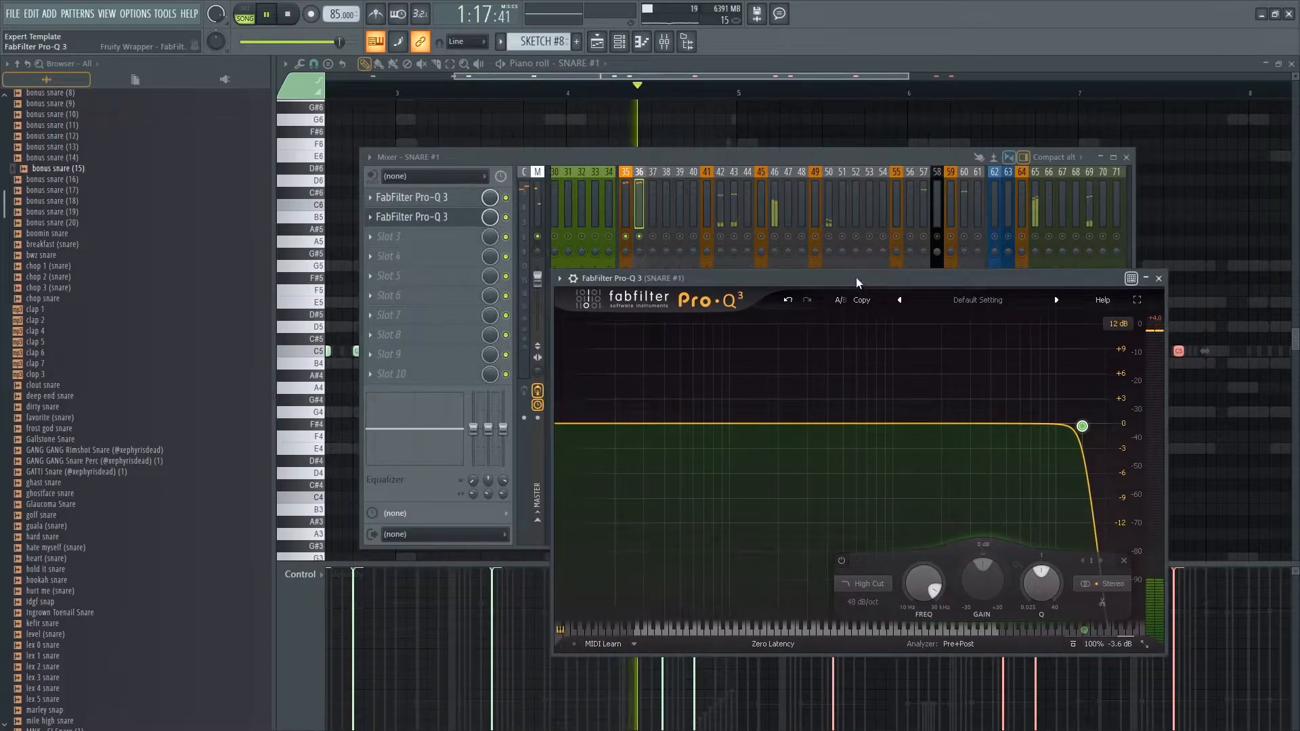
mouse_move(1036, 570)
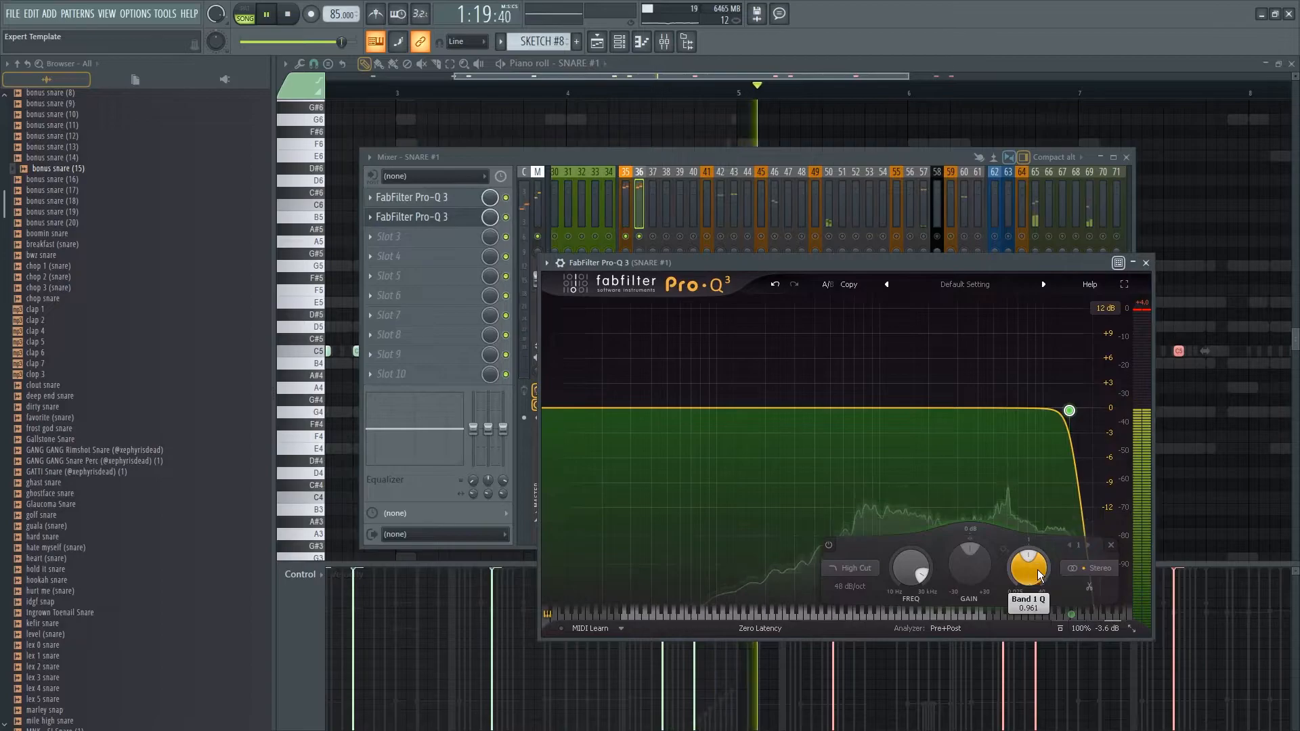
mouse_move(1099, 629)
drag(1094, 576, 1090, 608)
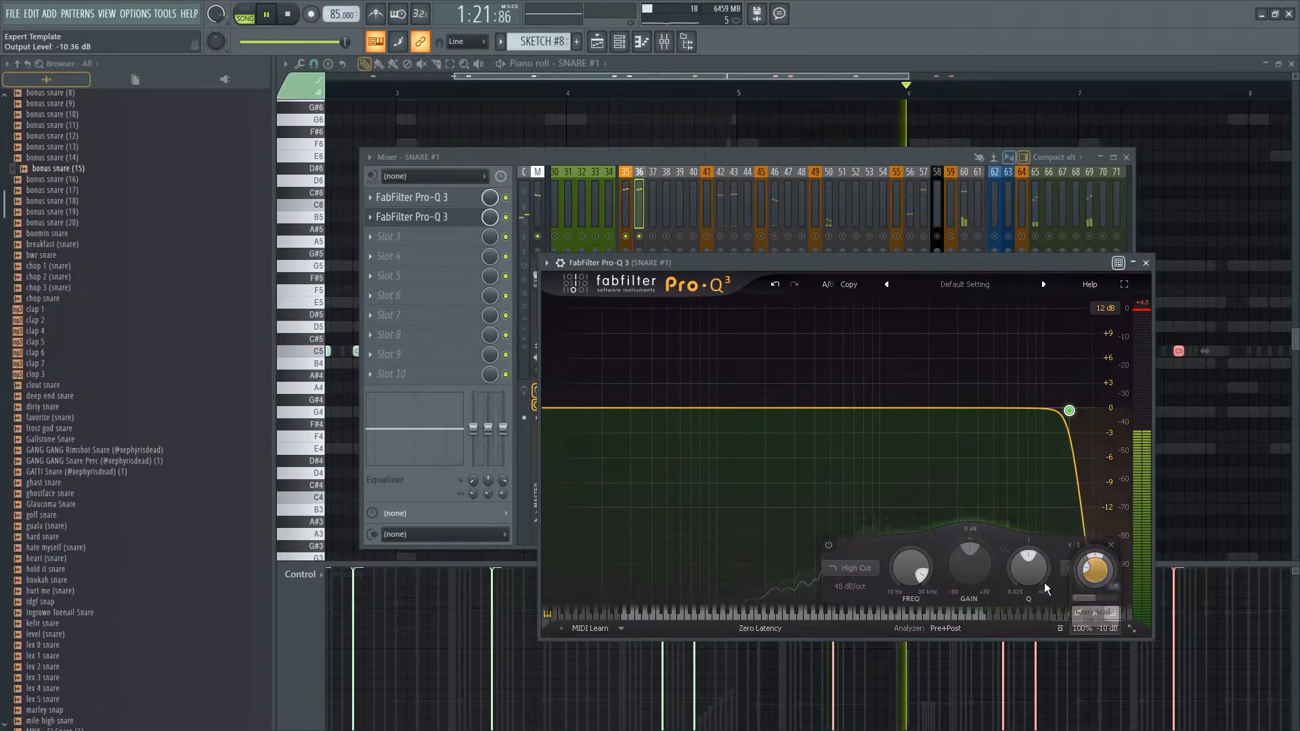
key(space)
click(441, 200)
click(389, 236)
mouse_move(473, 254)
mouse_move(558, 299)
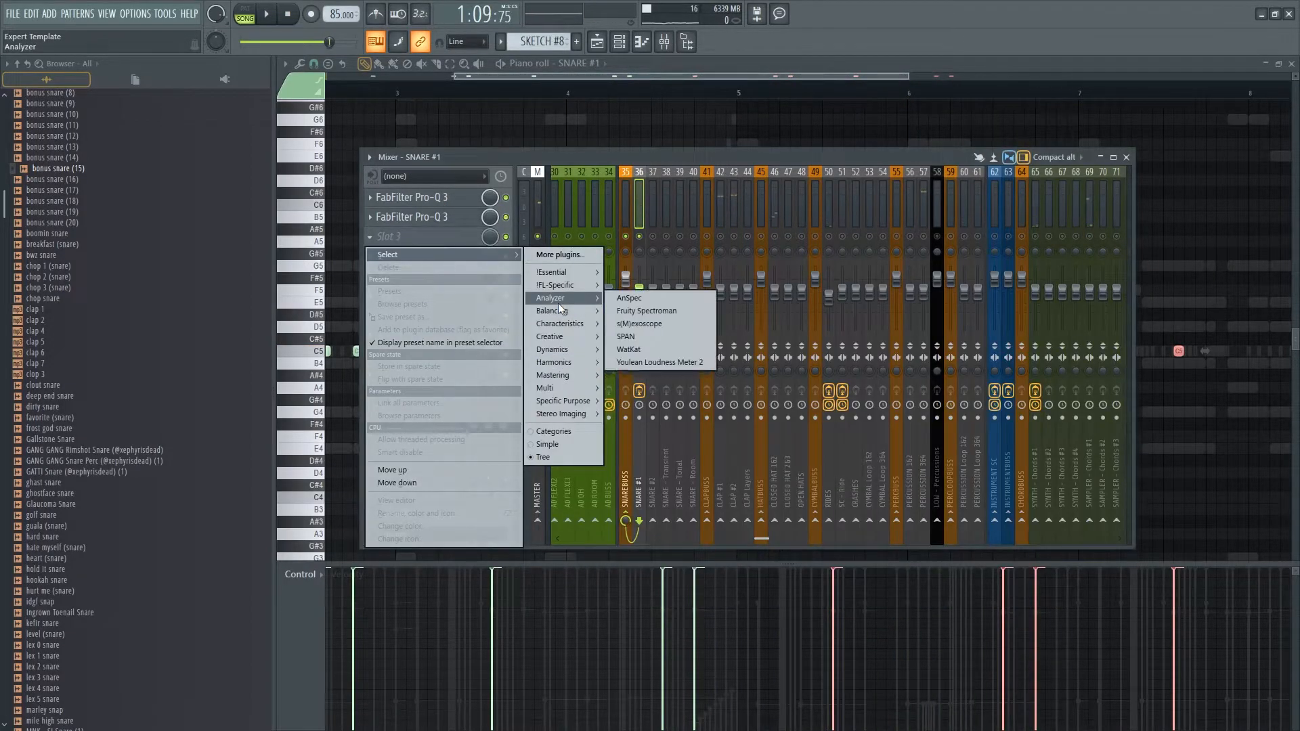
- Reopen the second Pro-Q 3 and lower its high cut frequency during playback
click(411, 217)
key(space)
drag(1068, 410, 1009, 410)
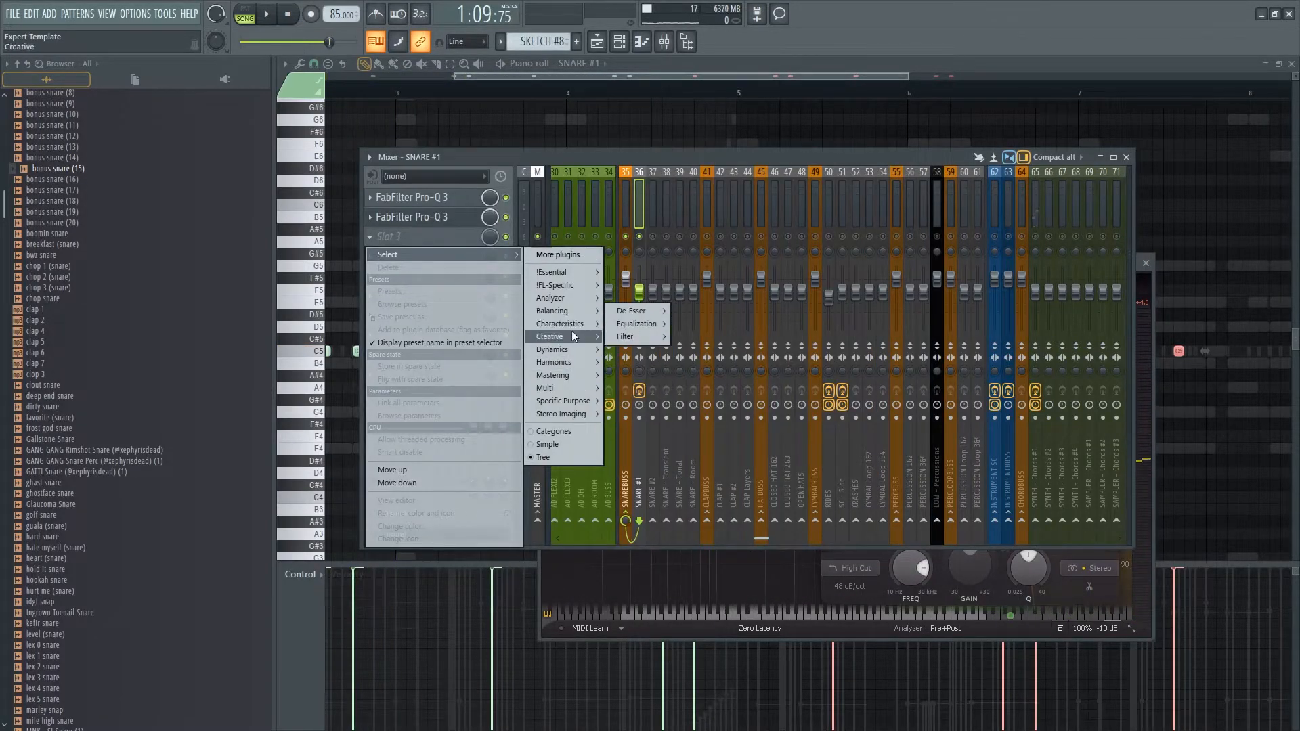
- Insert TAL Reverb 4 in the third effect slot of the SNARE #1 track and start playback
mouse_move(560, 323)
mouse_move(628, 427)
click(726, 580)
key(space)
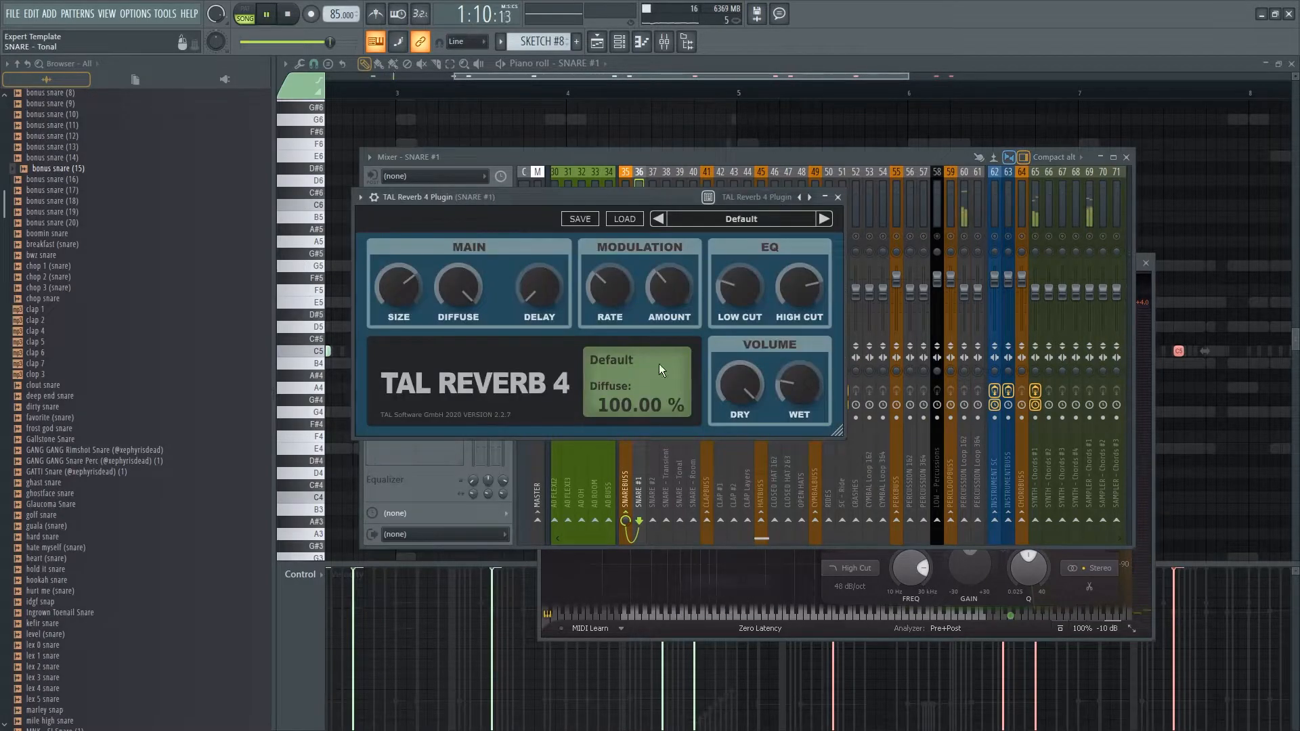
drag(684, 197, 711, 189)
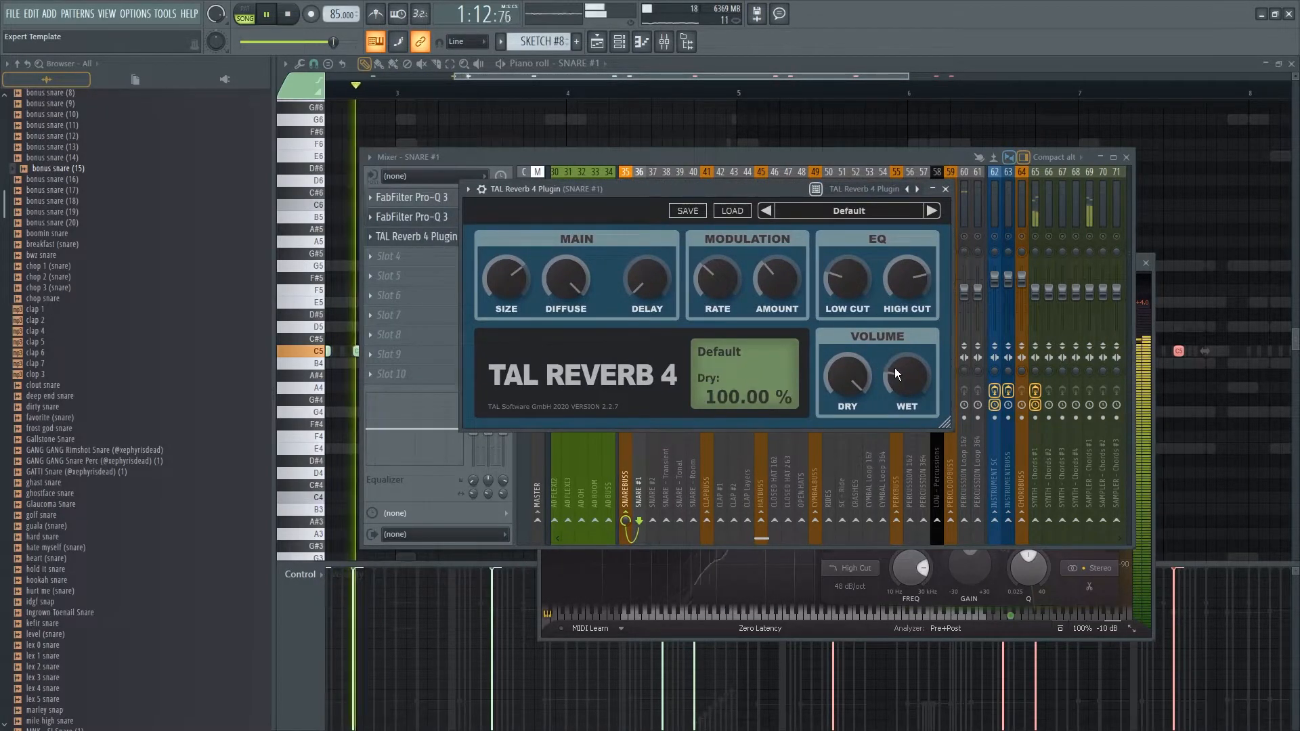
- Lower the reverb's wet level, raise its high cut, set its low cut to 241 Hz, and close the plugin
scroll(912, 367, down, 2)
drag(907, 277, 915, 223)
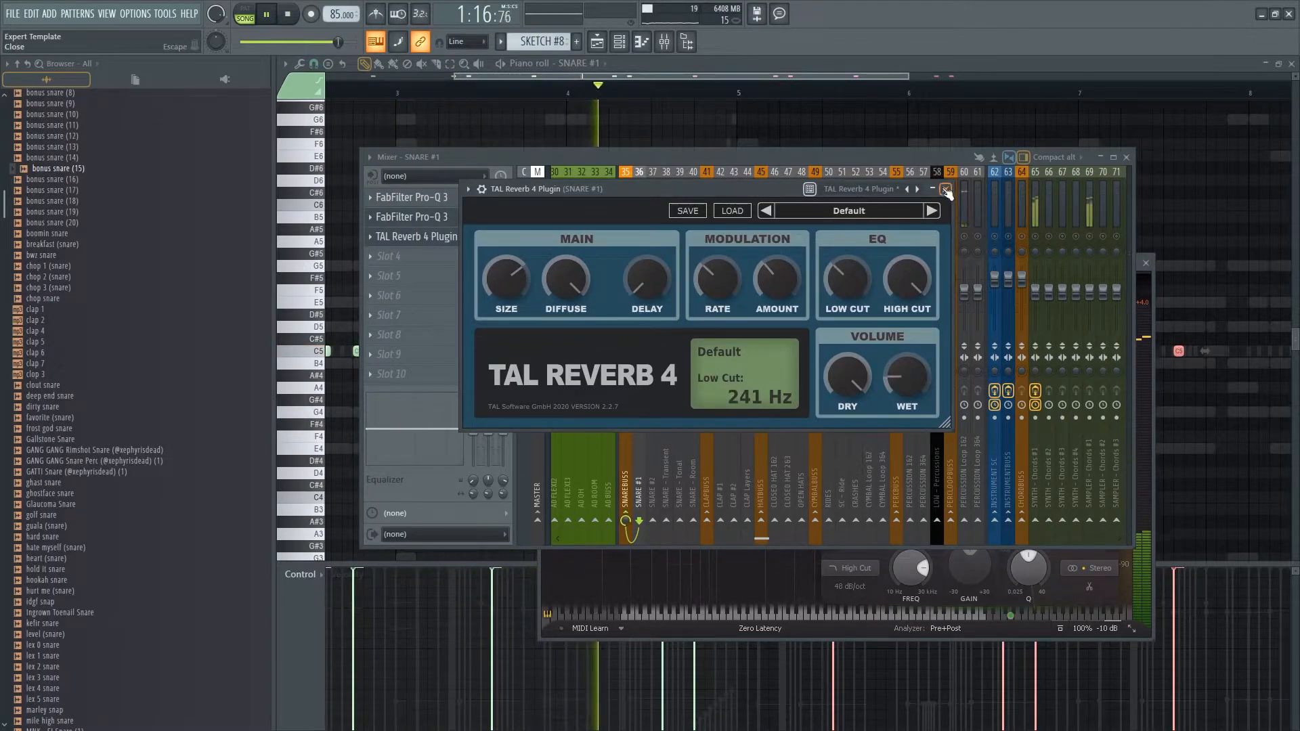
click(945, 192)
- Unsolo the SNARE #1 mixer track, set its volume to 90% (-2.4 dB), and close the mixer and EQ windows
click(415, 255)
mouse_move(549, 317)
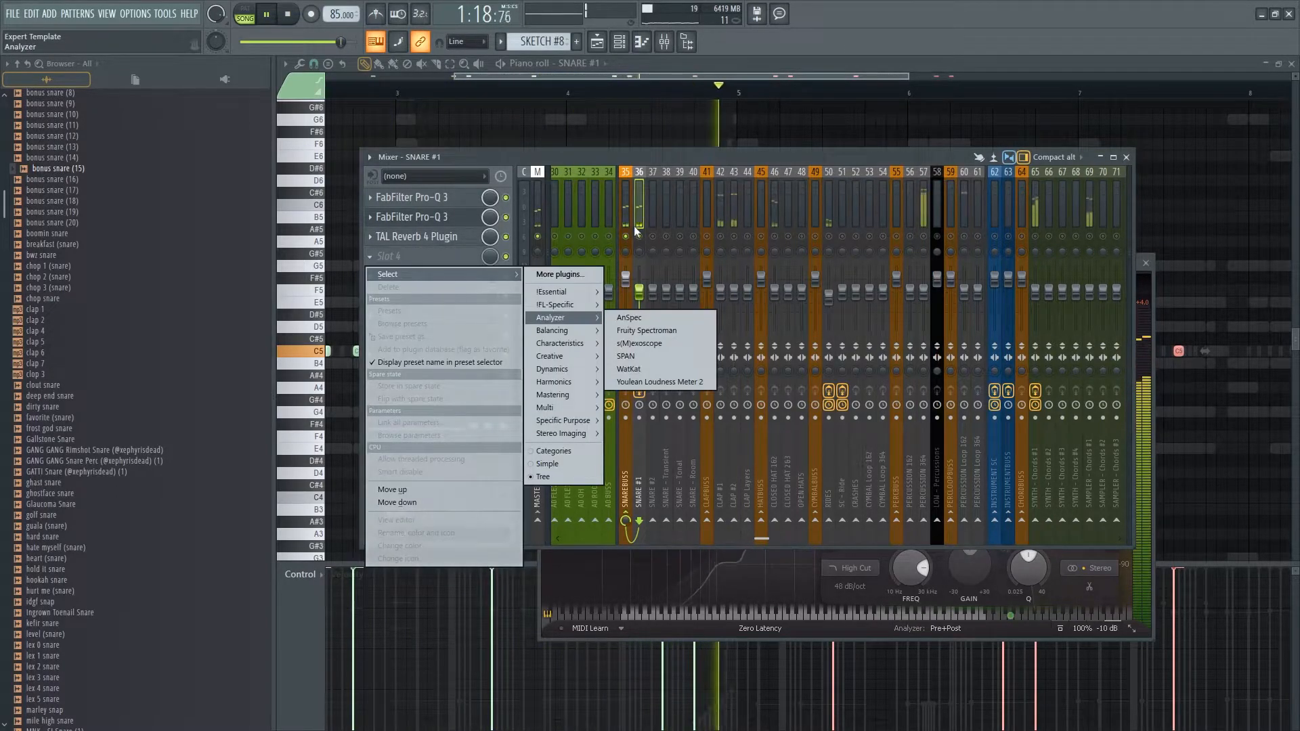
click(635, 231)
key(space)
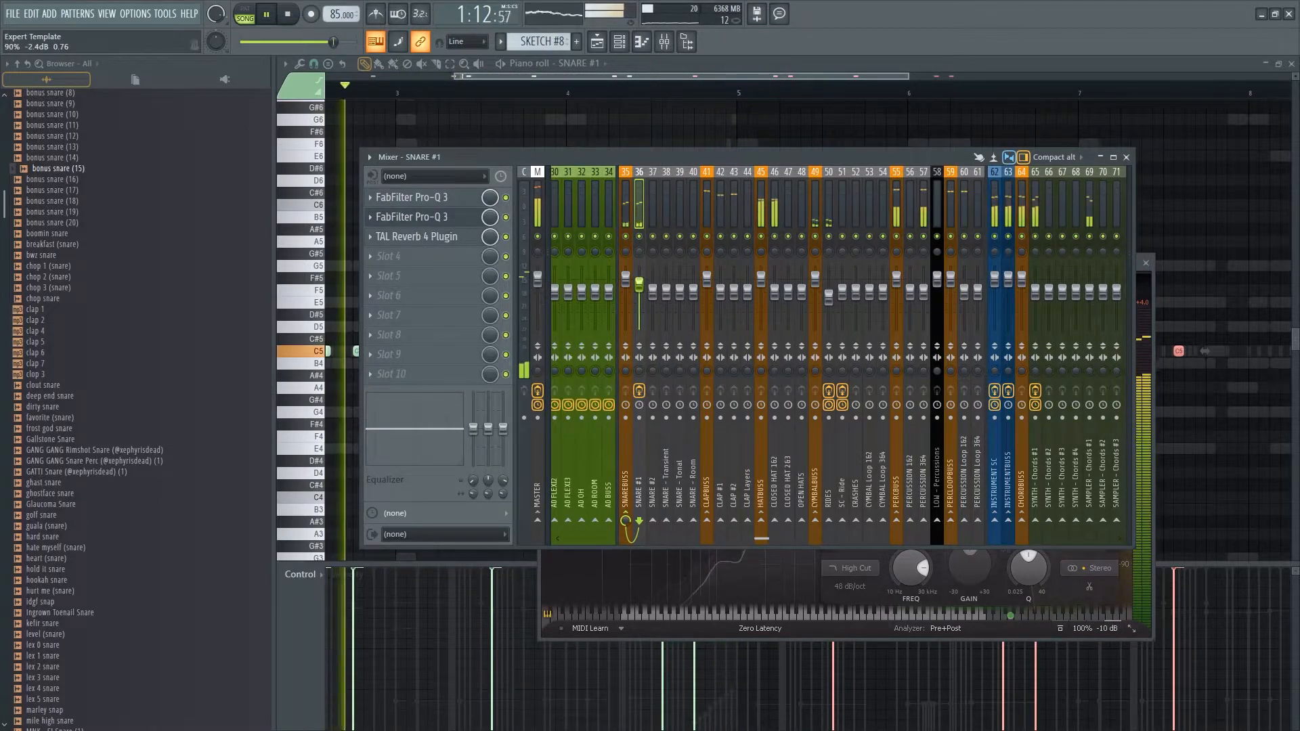
click(1126, 158)
key(space)
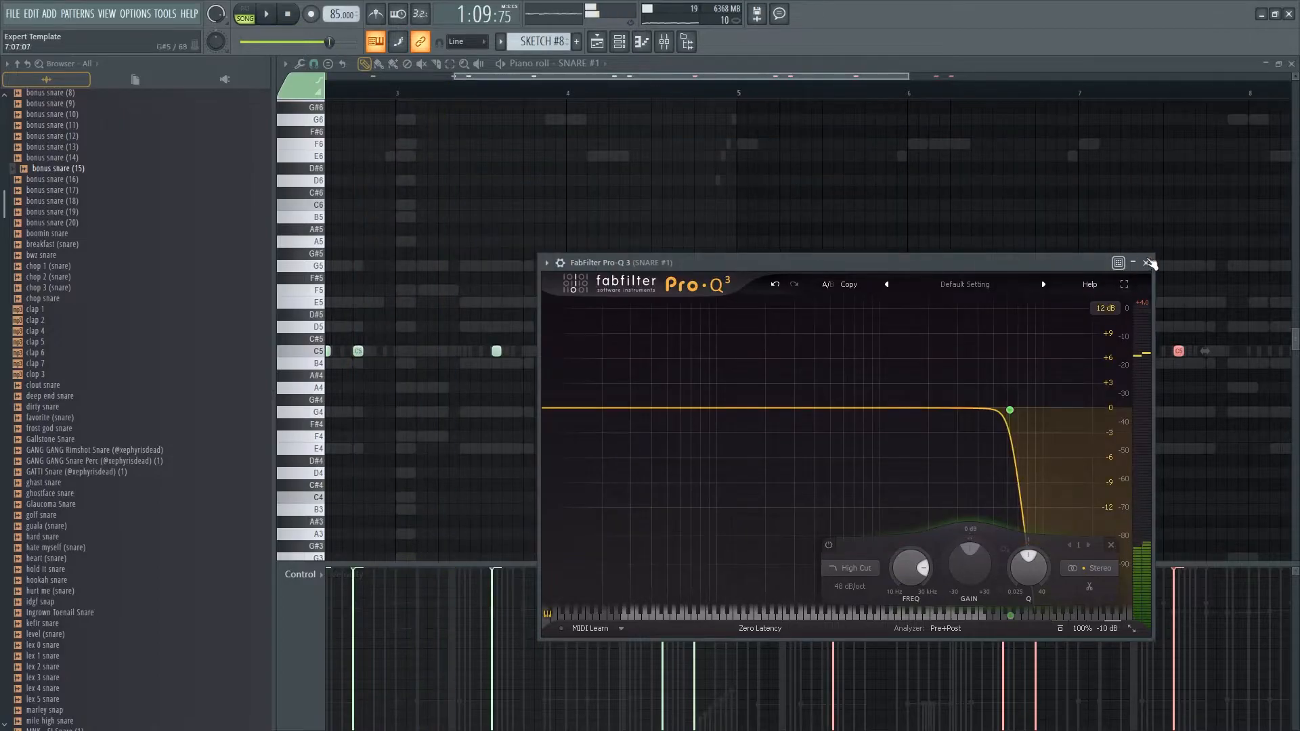
click(1146, 263)
- Return to the playlist, play from bar 17, and move the SKETCH #8 clip onto the SKETCH #1 track after SKETCH #7
scroll(924, 583, down, 3)
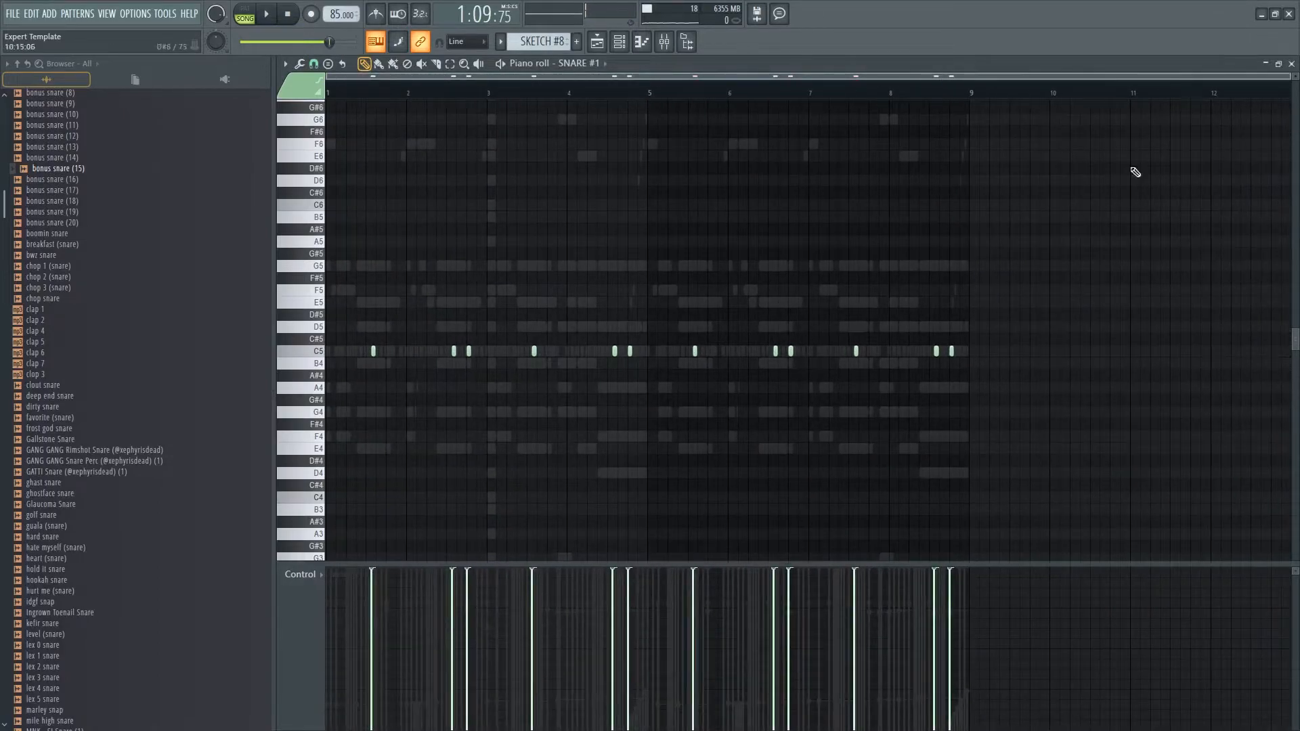
click(1291, 64)
right_click(952, 291)
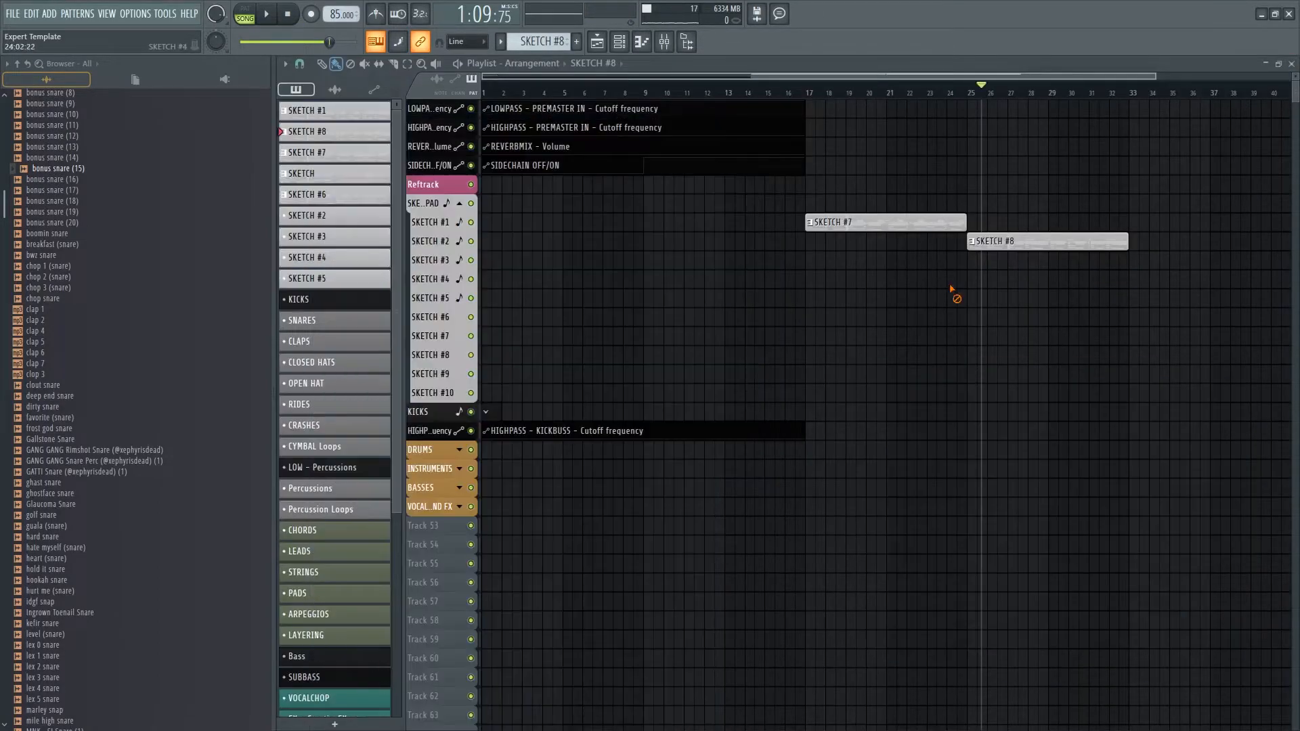
click(818, 94)
key(space)
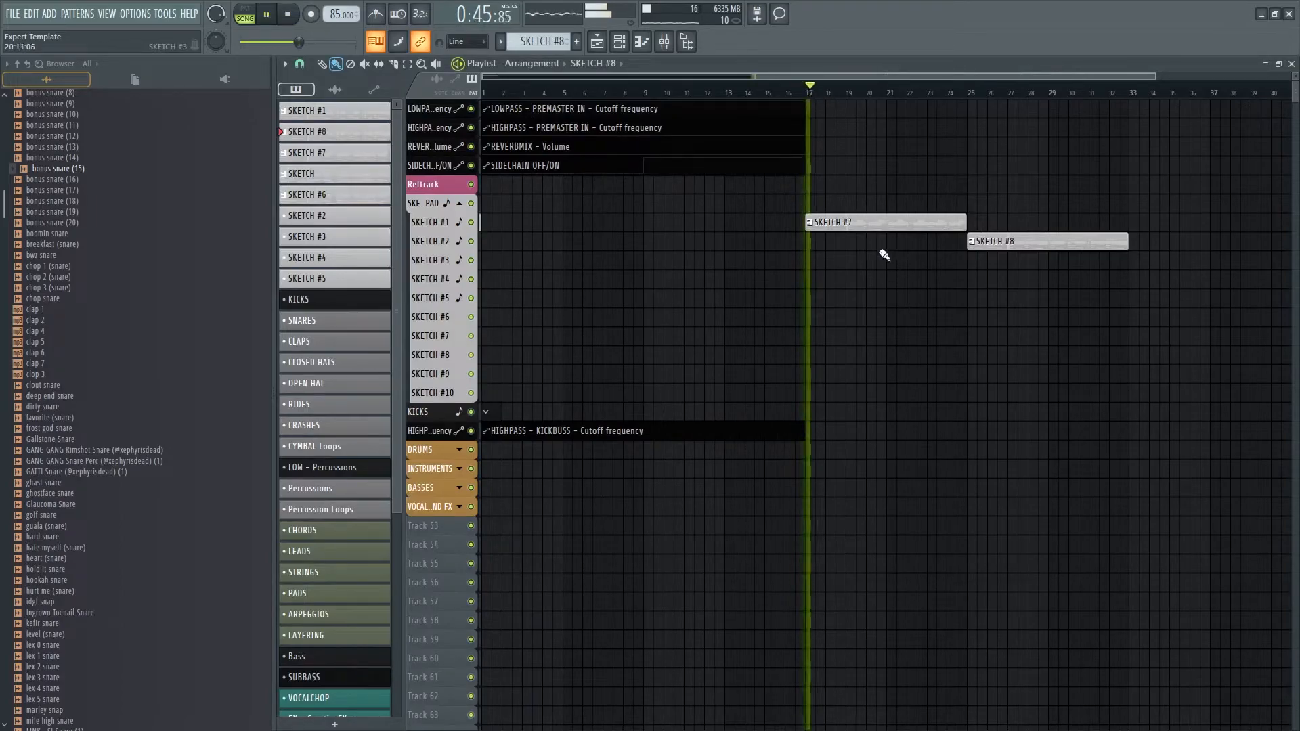
drag(985, 251, 984, 232)
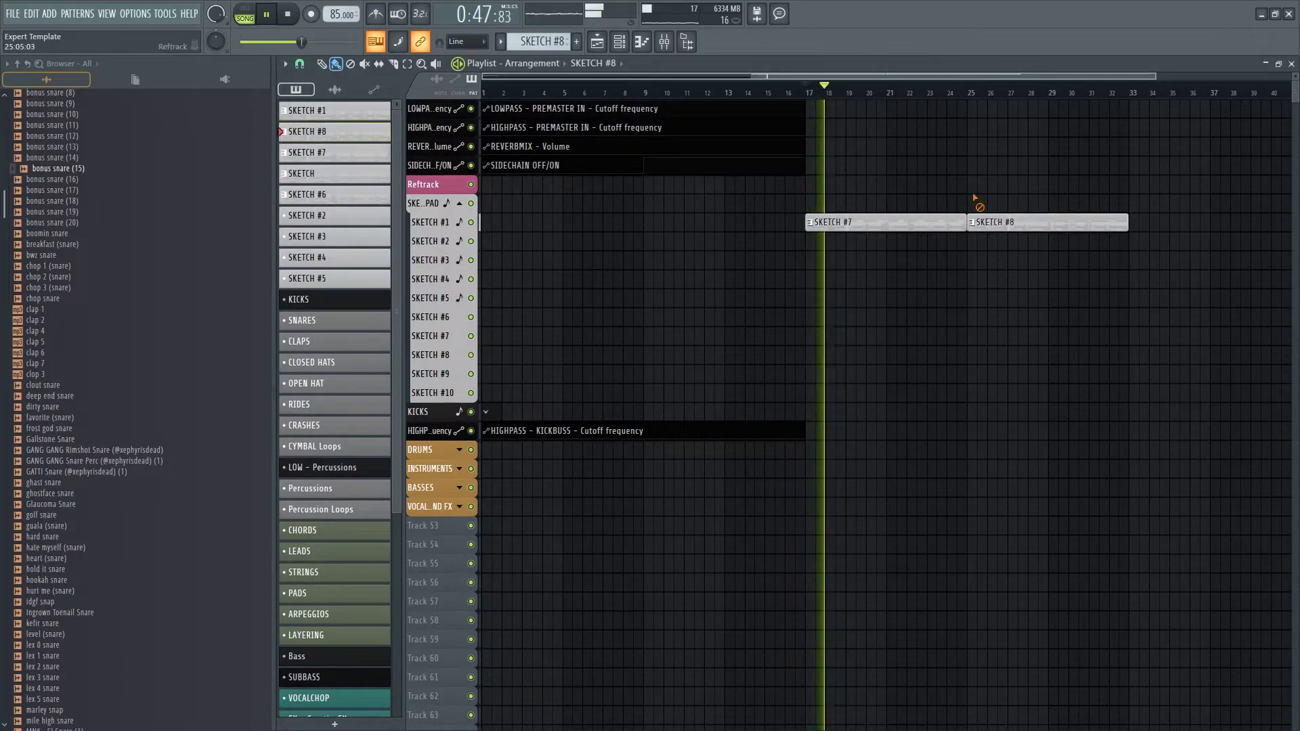
- Collapse the Snares folder and its parent !2020 BEATS folder in the browser
scroll(93, 285, up, 8)
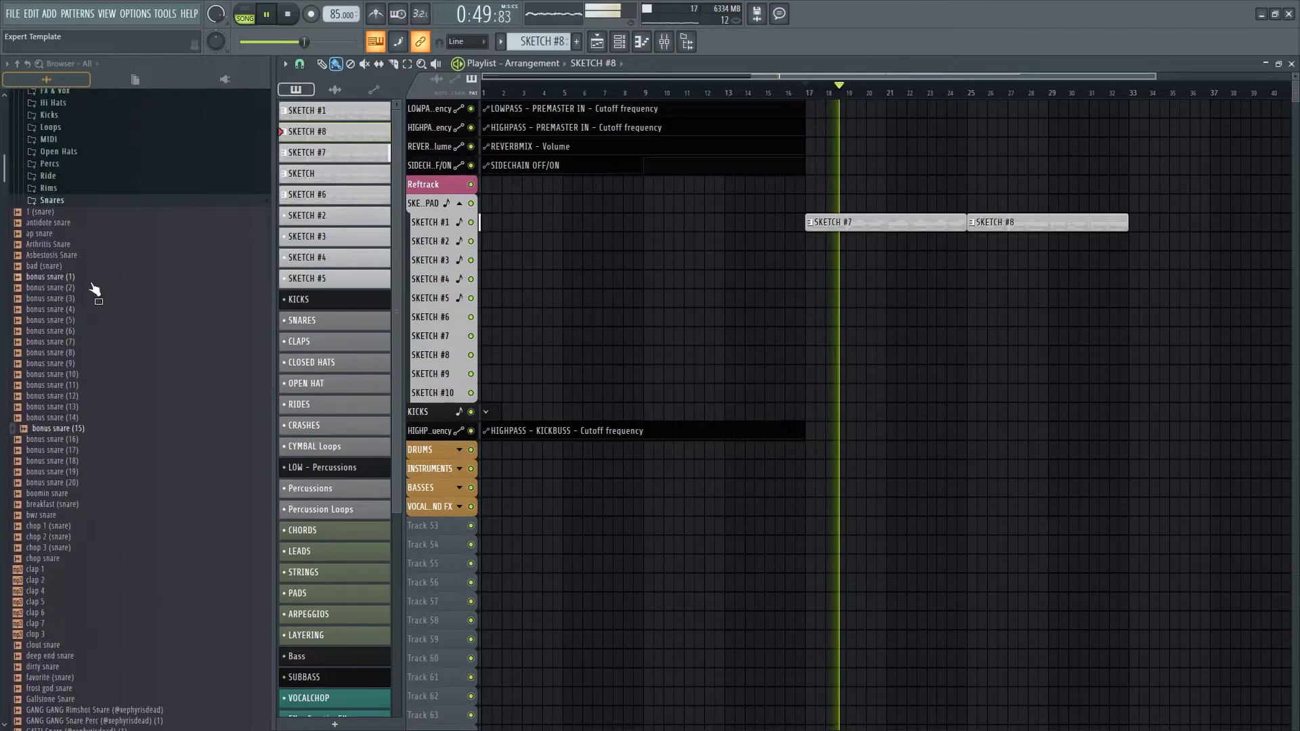
click(76, 203)
scroll(88, 305, up, 9)
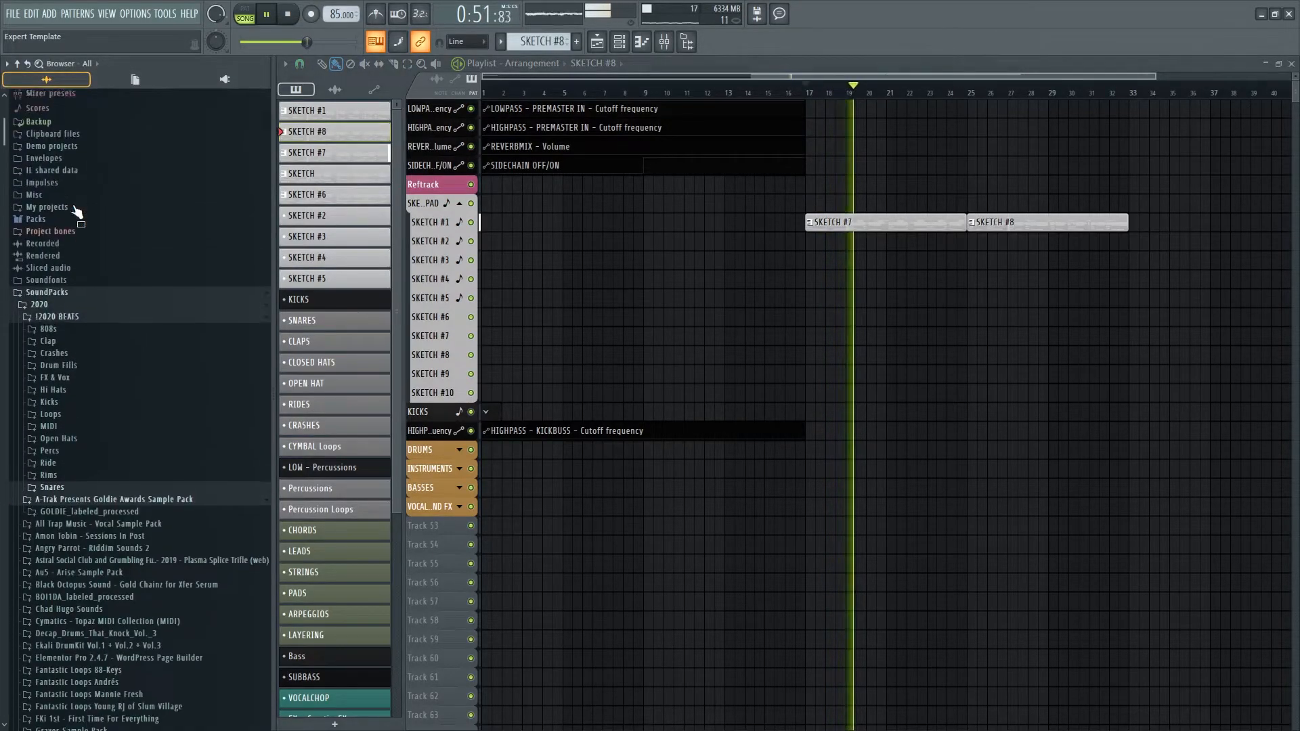
click(92, 354)
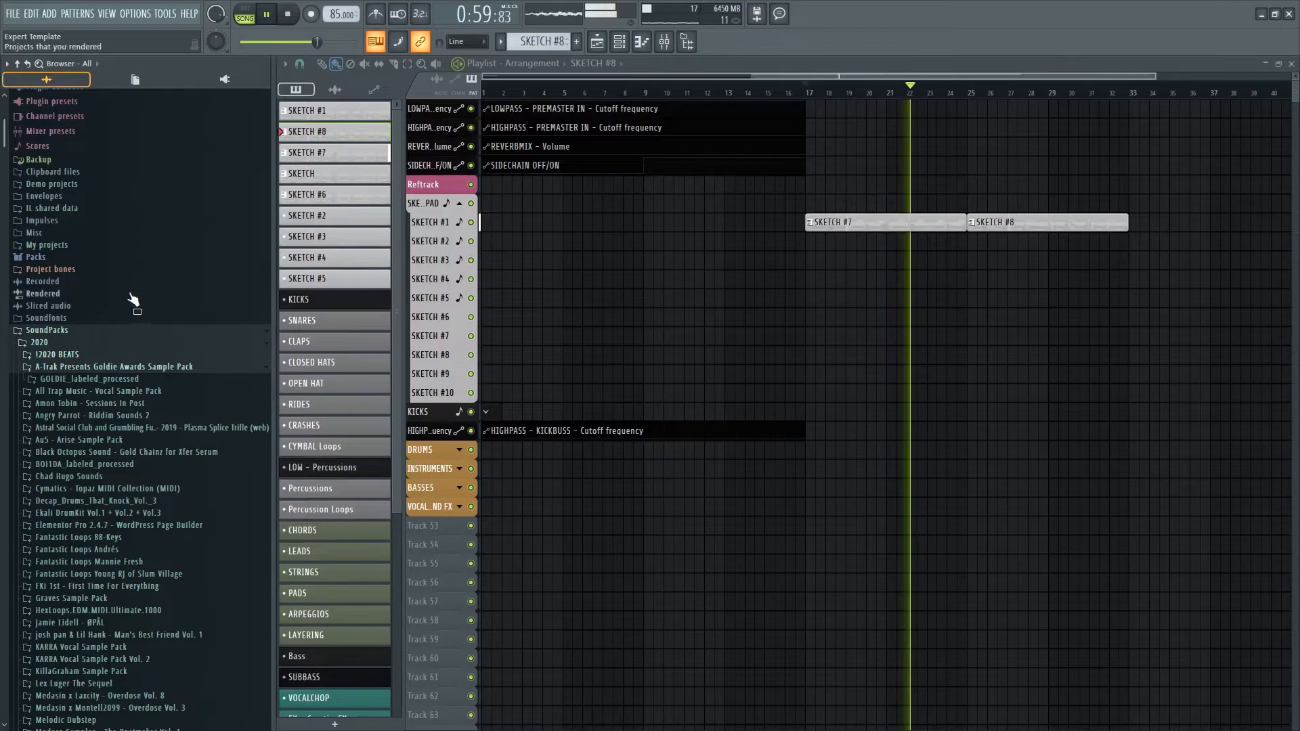
- Examine the channels used in SKETCH #7, including the Kontakt instrument on SAMPLER - Chords #5, and return to the playlist
double_click(872, 226)
click(620, 43)
scroll(624, 347, down, 2)
scroll(625, 347, down, 10)
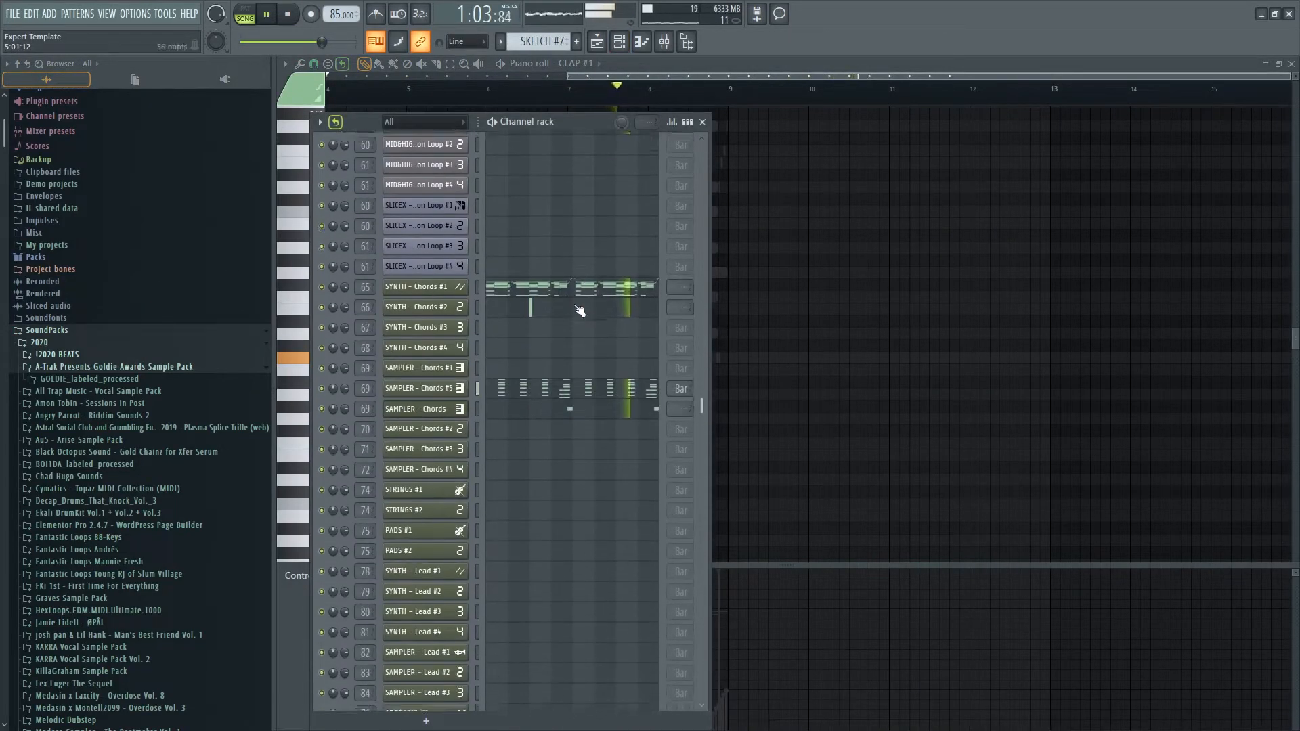
click(410, 383)
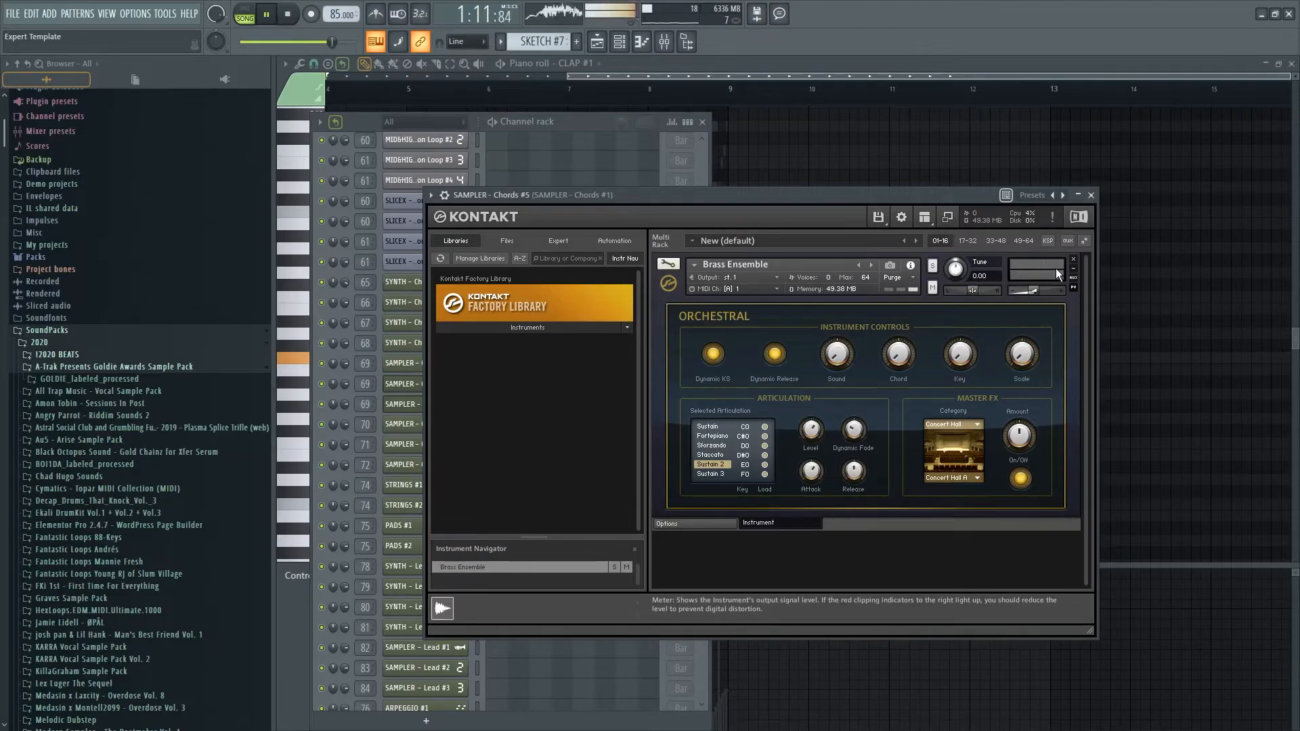
click(1091, 195)
key(F6)
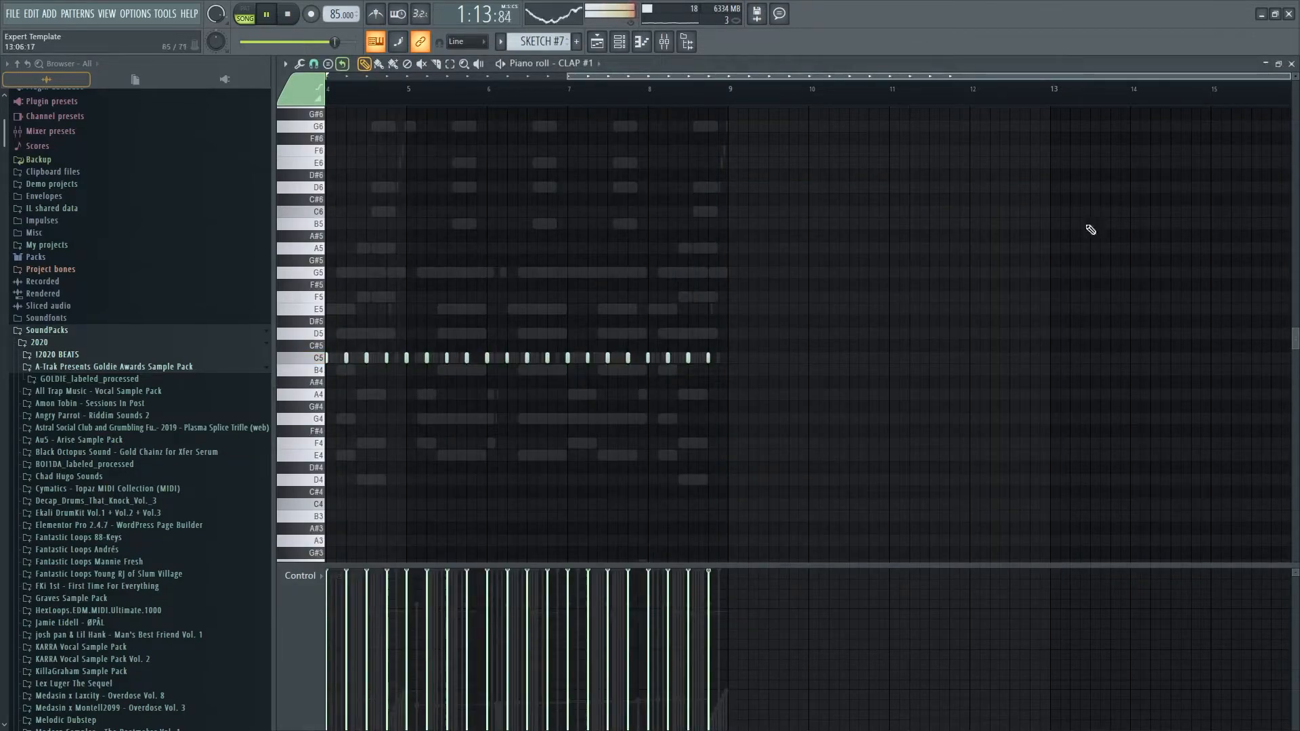
click(1291, 64)
key(F6)
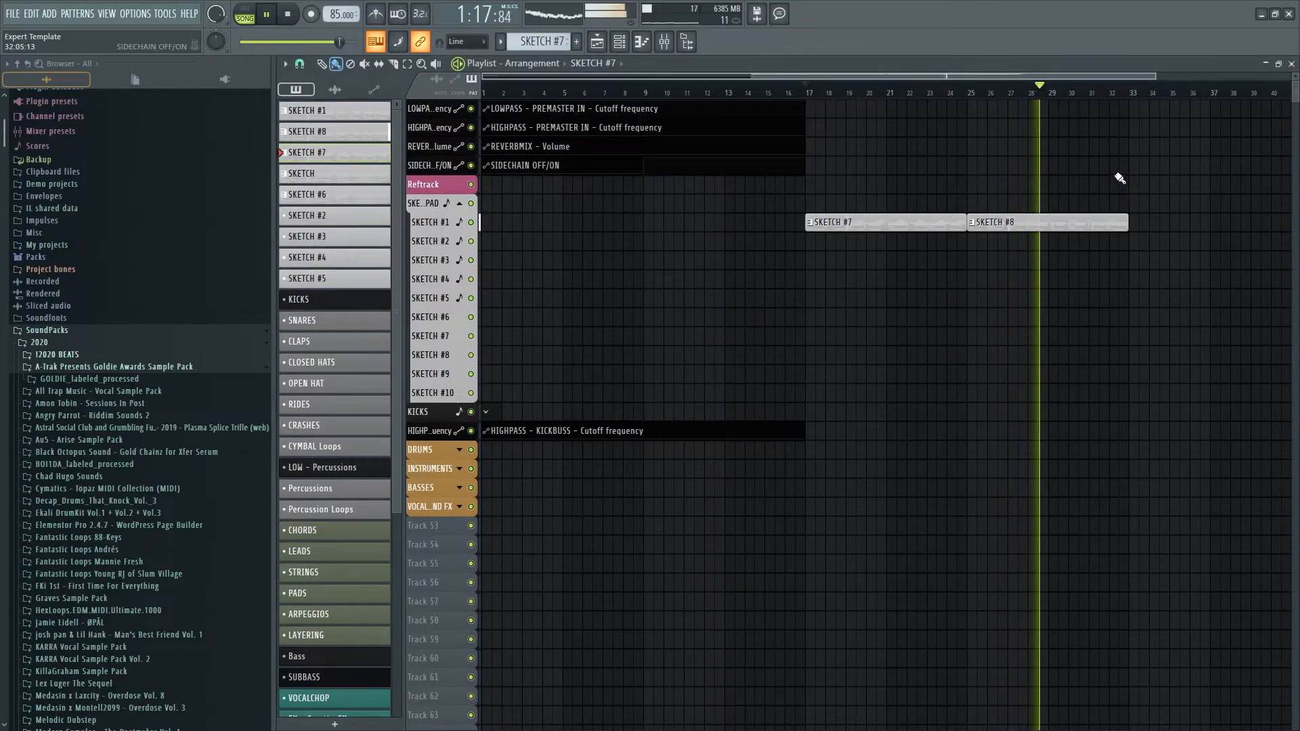
- Stop playback and load ElectraX on the SYNTH - Lead #1 channel
key(space)
key(space)
click(619, 42)
scroll(525, 380, down, 5)
right_click(467, 383)
mouse_move(501, 501)
mouse_move(642, 619)
click(712, 621)
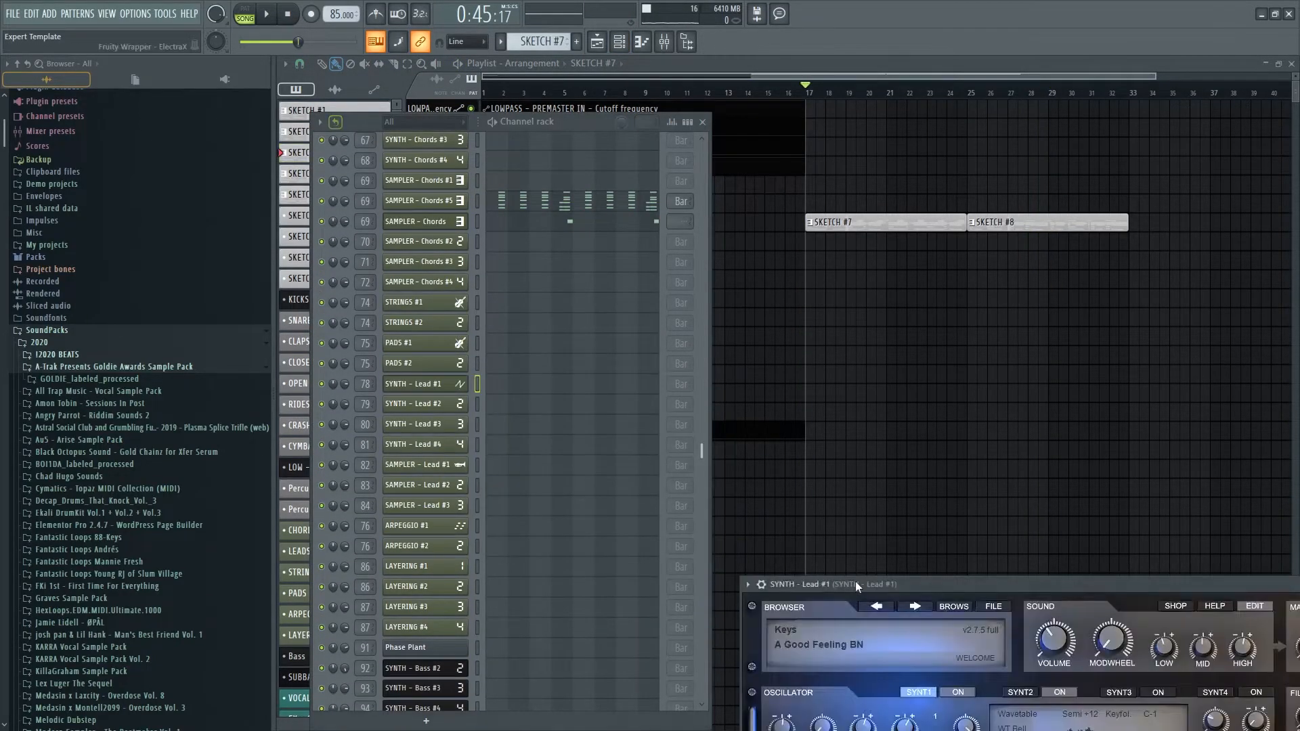
- Browse the Lead patches in ElectraX and close the synth window
click(598, 159)
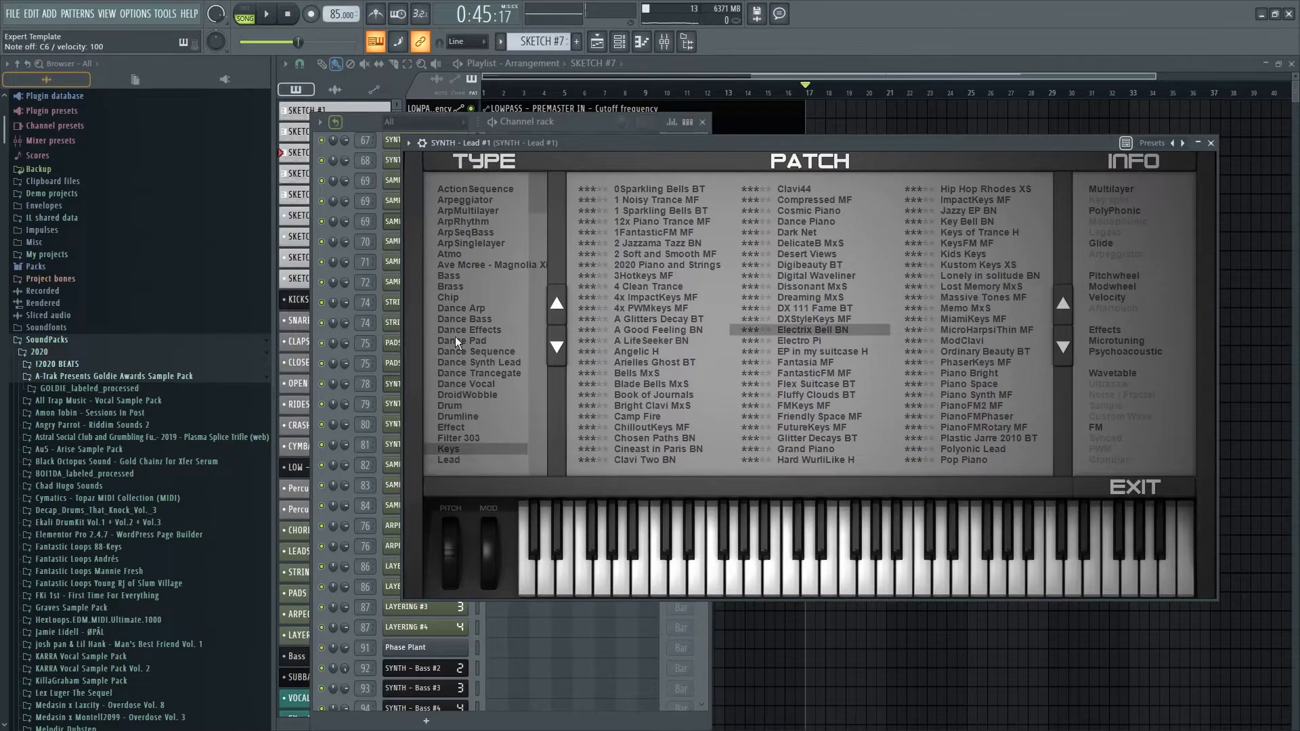
click(448, 460)
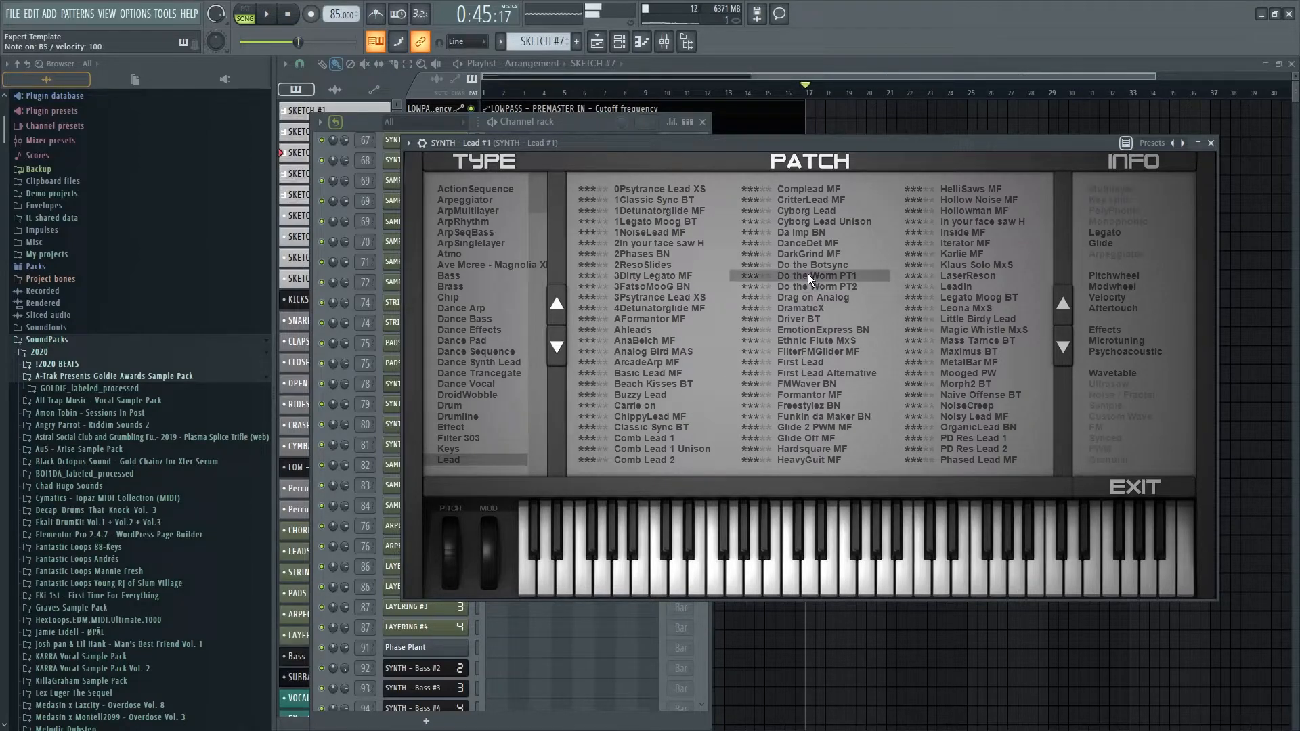
click(1211, 144)
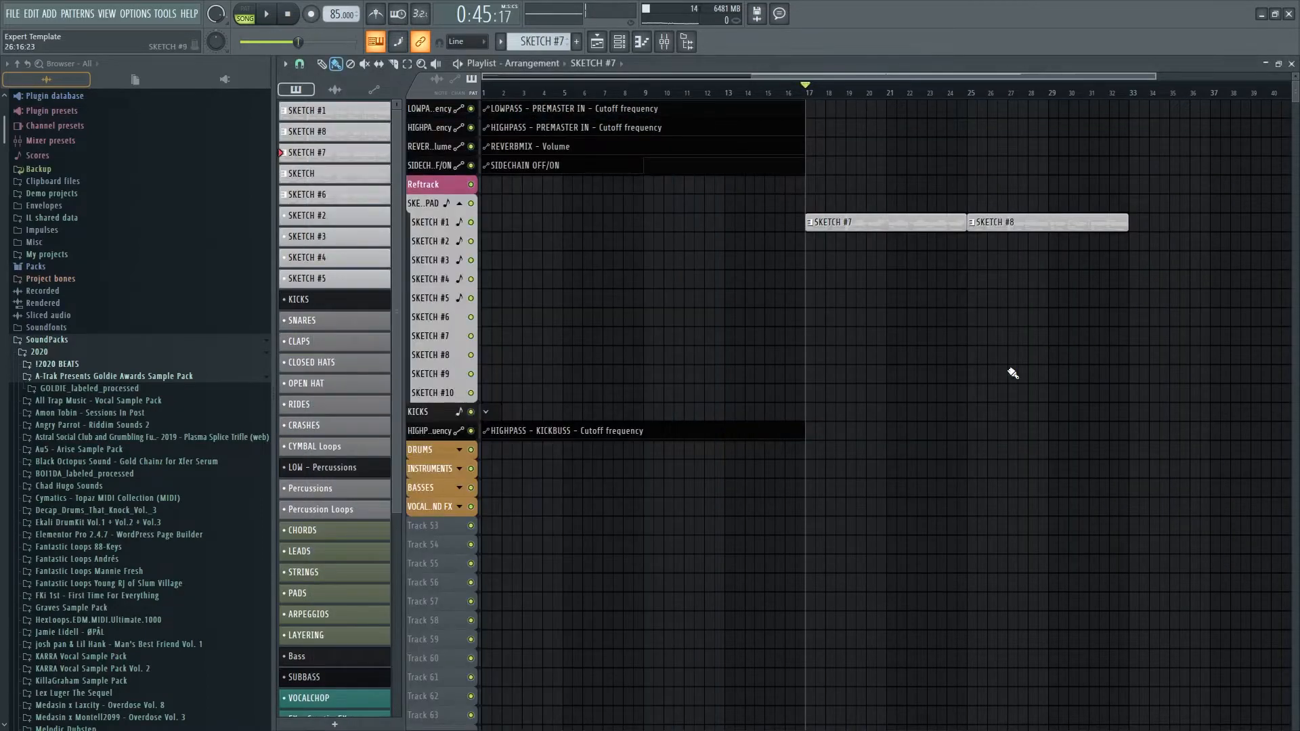
- Open the SAMPLER - Chords #5 notes of SKETCH #7 in the piano roll and view all eight bars
double_click(887, 226)
double_click(539, 310)
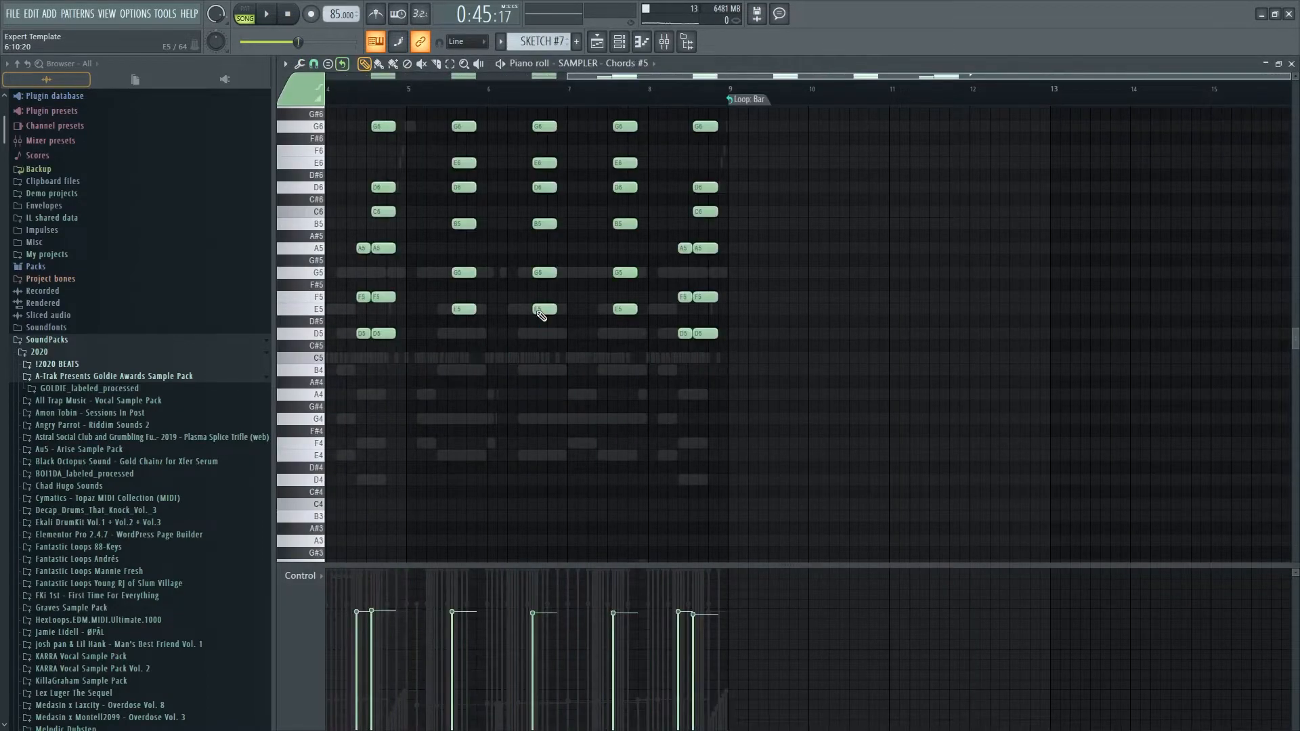
drag(757, 77, 620, 87)
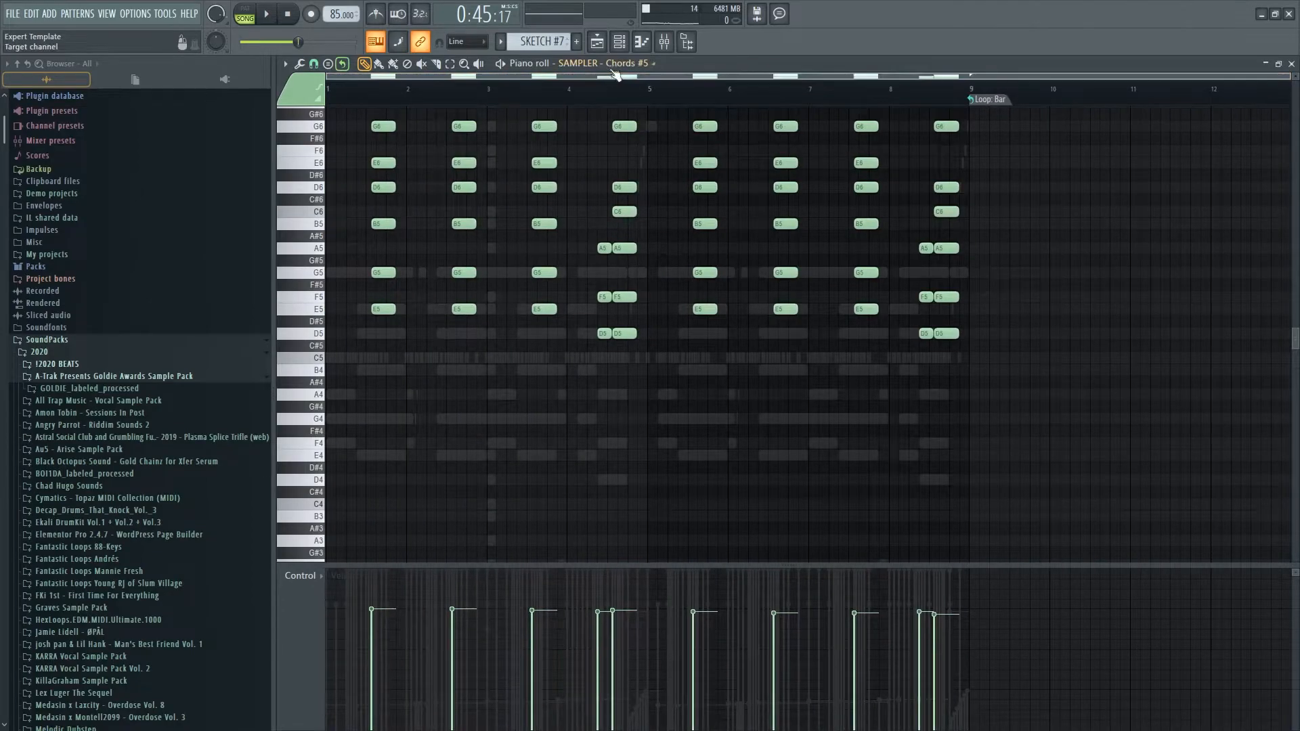
- Switch the piano roll to SYNTH - Lead #1 and place a two-step G4 note at the start of bar 1
click(612, 65)
click(819, 520)
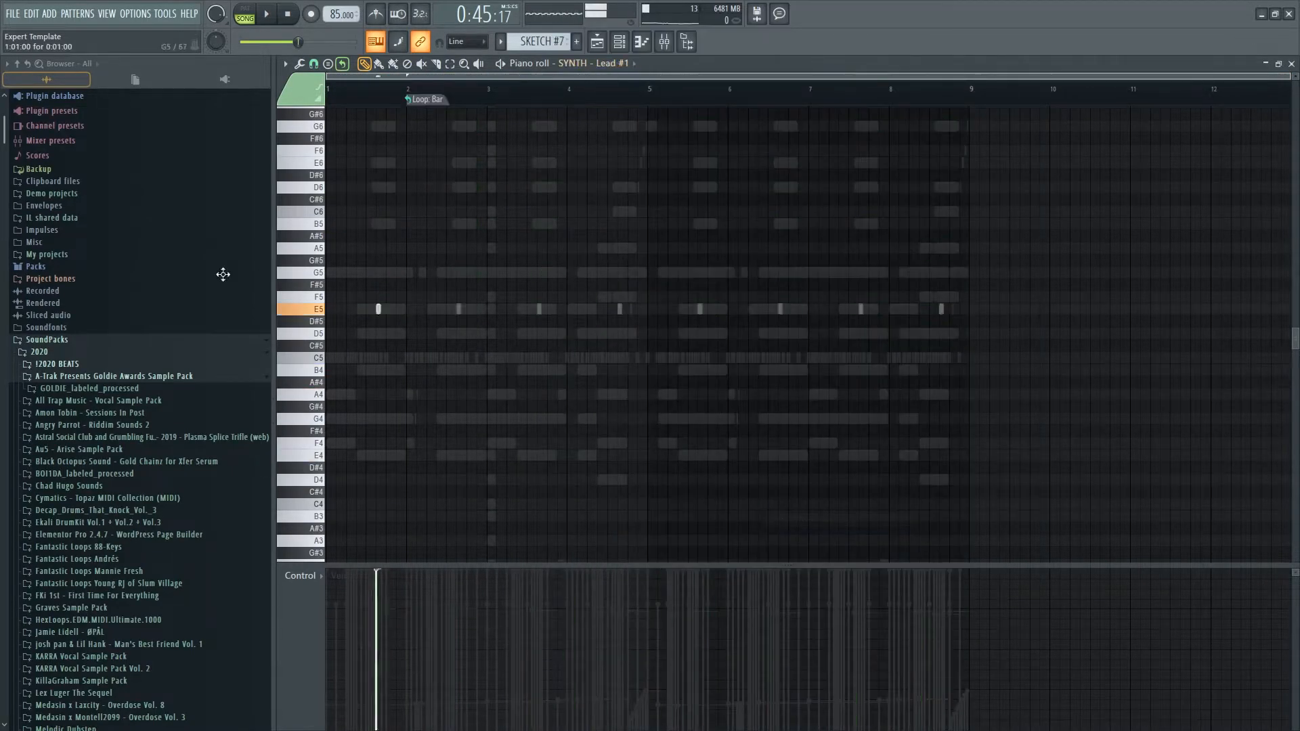
drag(232, 423, 246, 423)
key(space)
key(space)
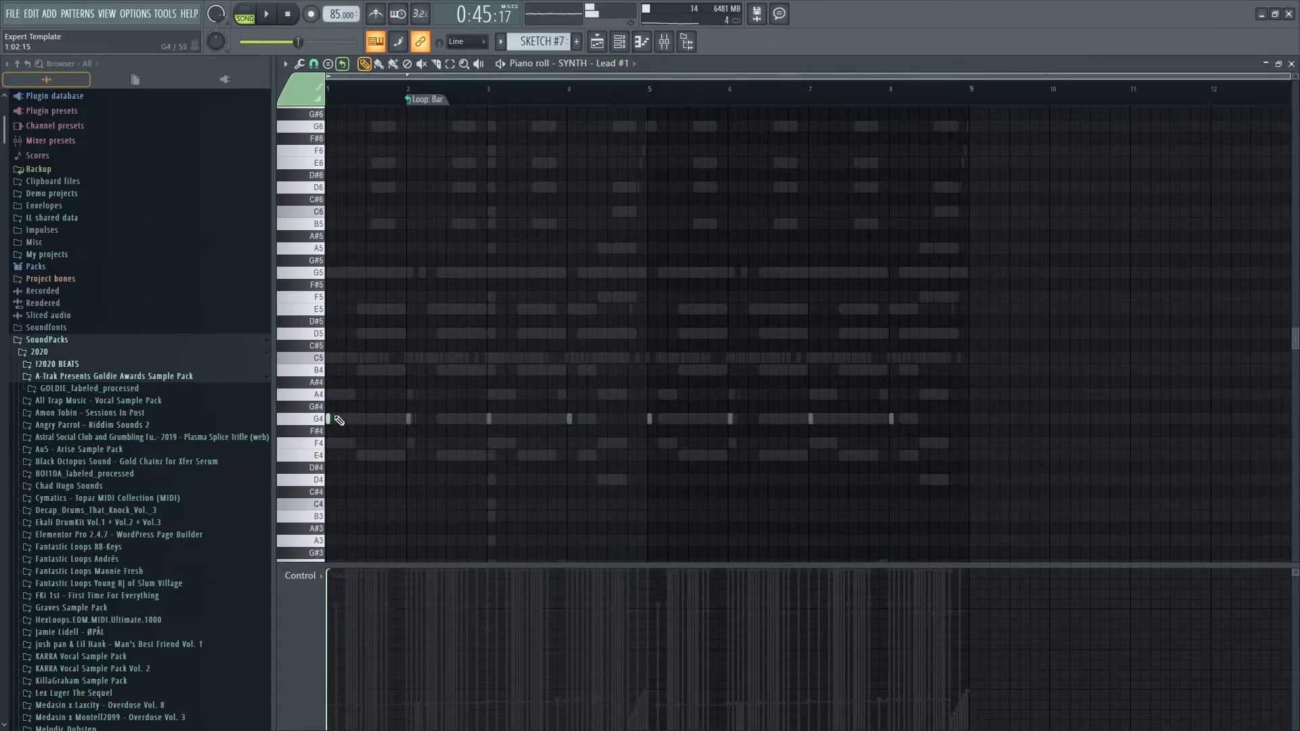
ctrl+scroll(332, 416, up, 5)
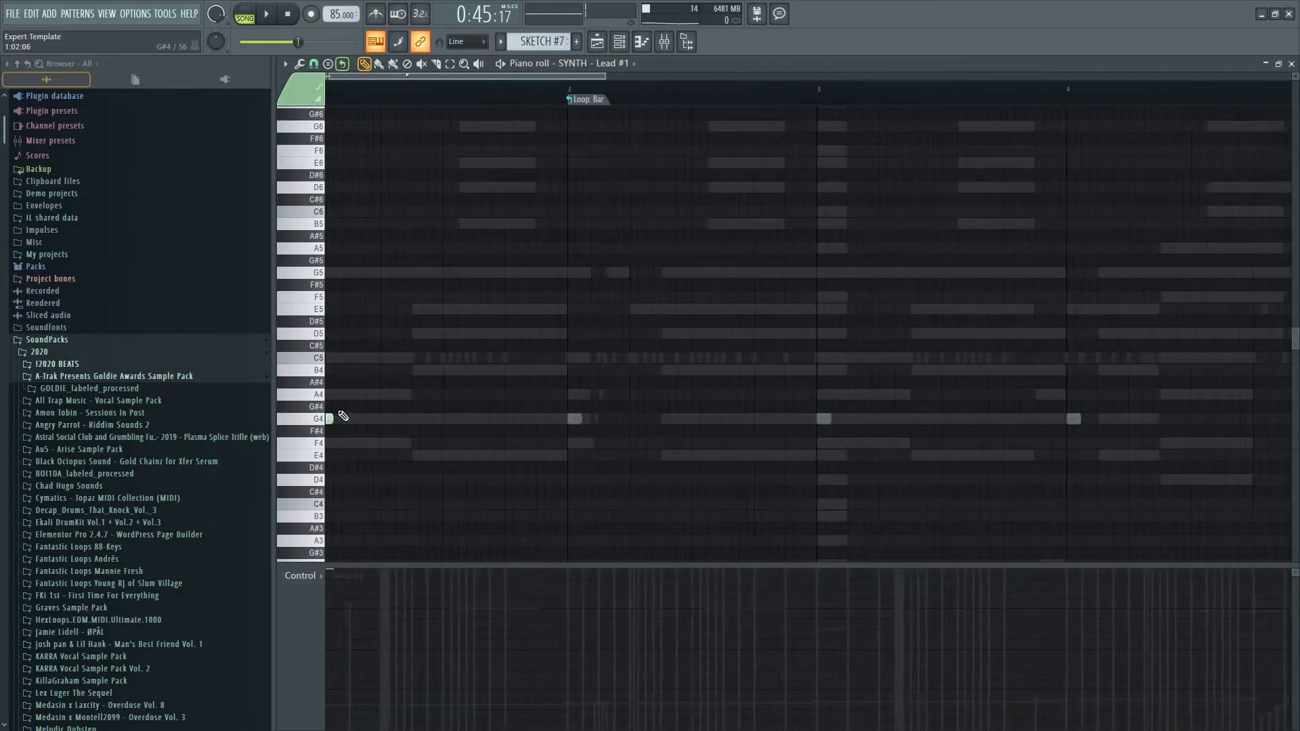
key(space)
drag(362, 419, 400, 421)
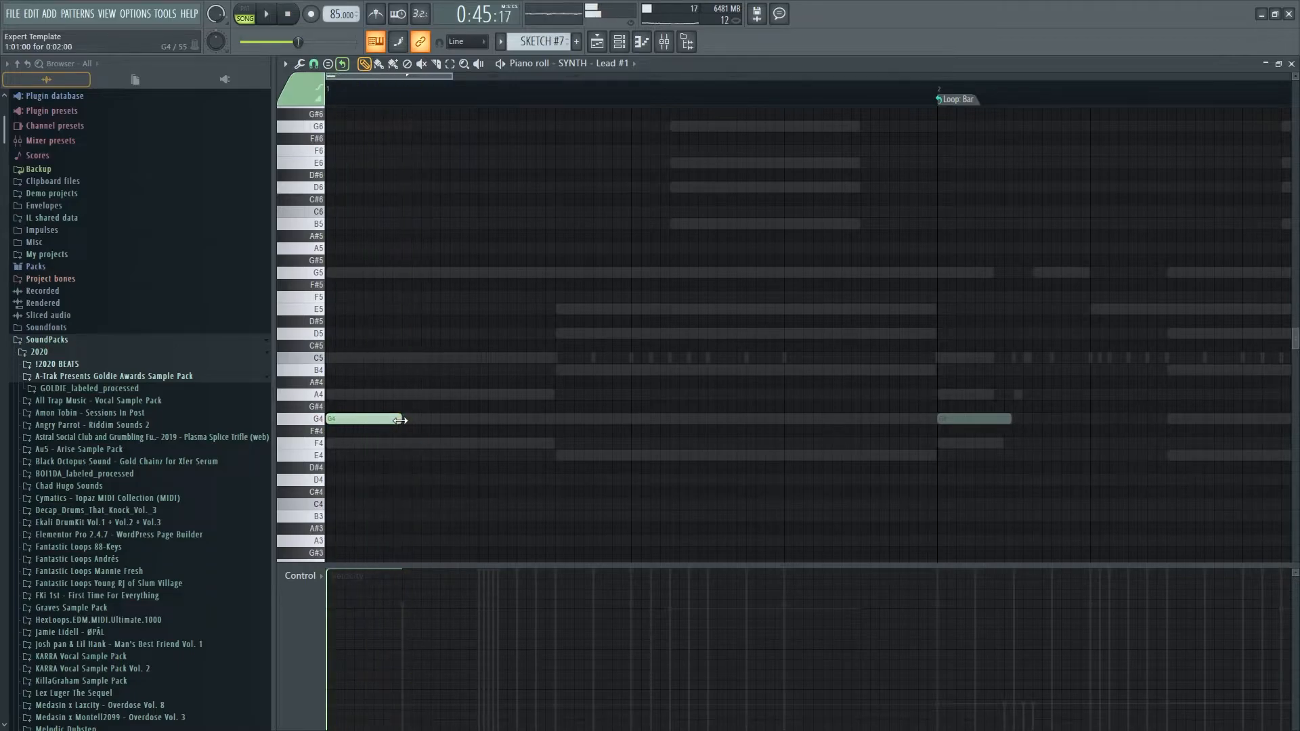
key(space)
- Audition the lead and set the root note of the SYNTH - Lead #1 channel to C6 in its channel settings
click(322, 67)
click(342, 181)
key(space)
key(space)
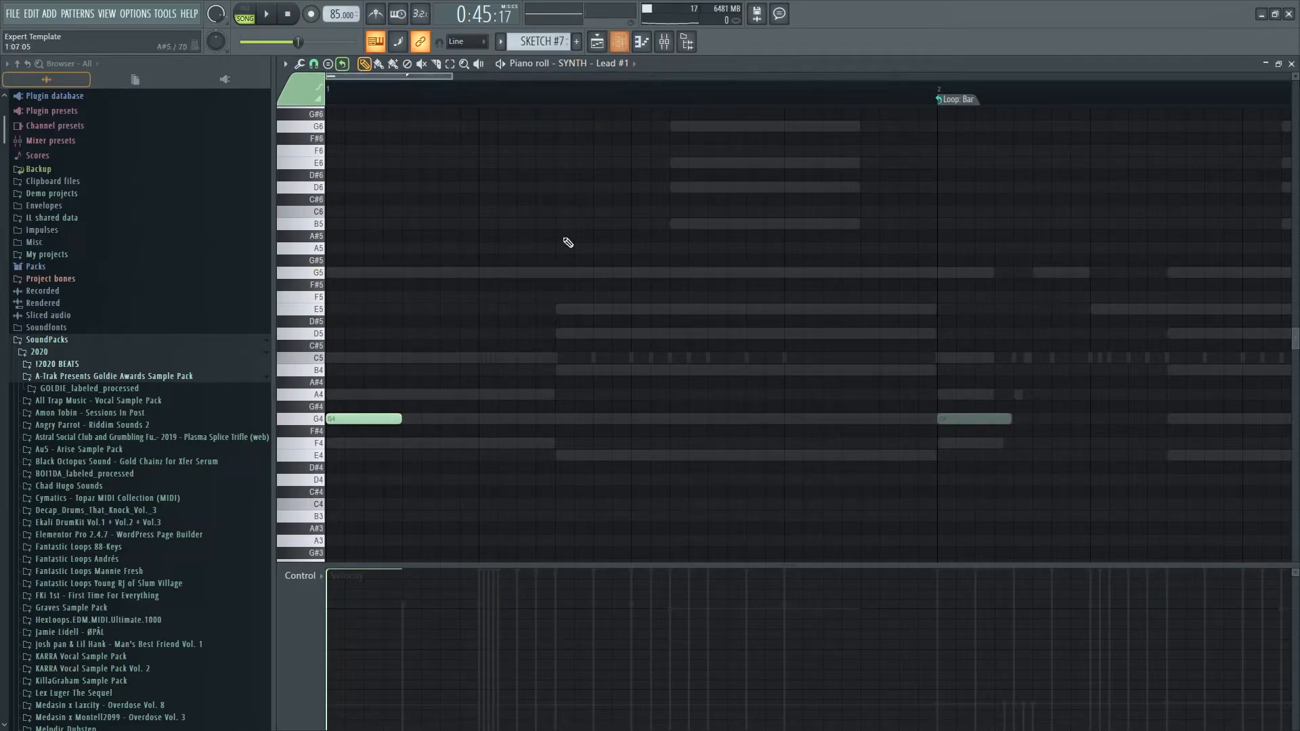
click(619, 41)
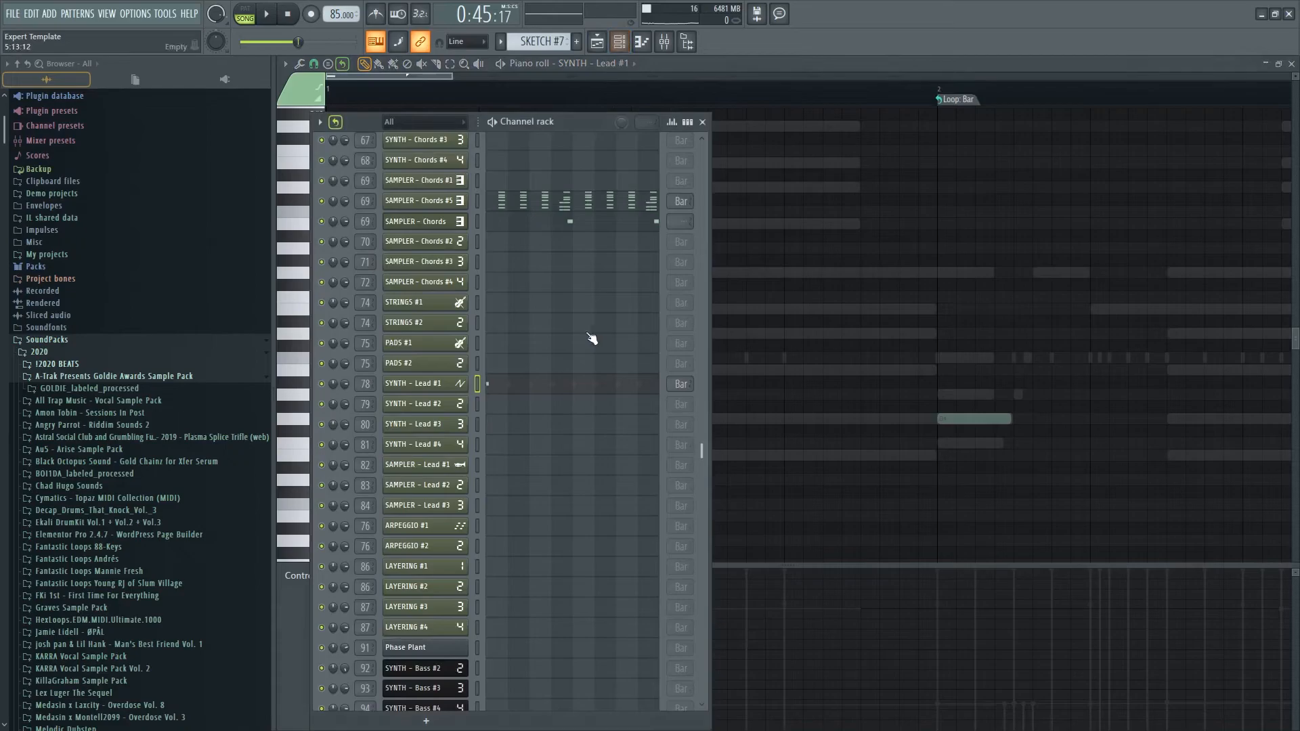
click(436, 387)
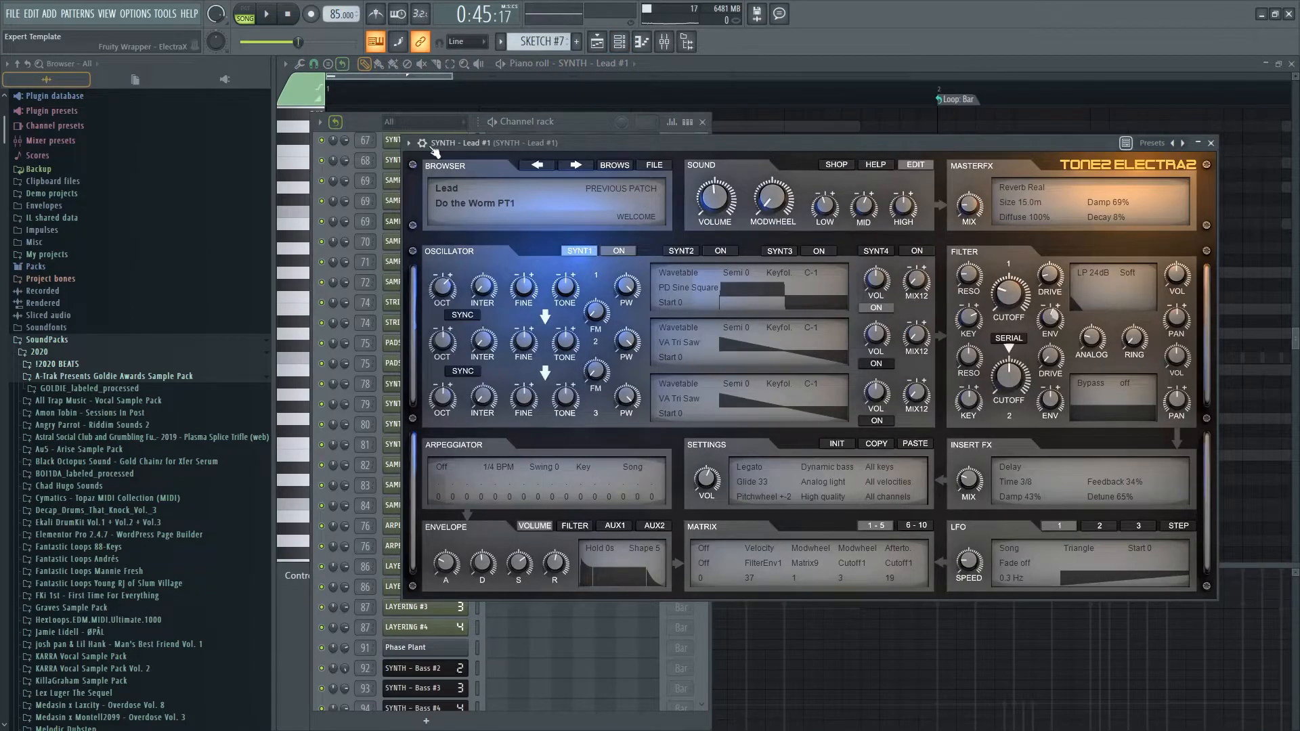
click(423, 144)
click(484, 178)
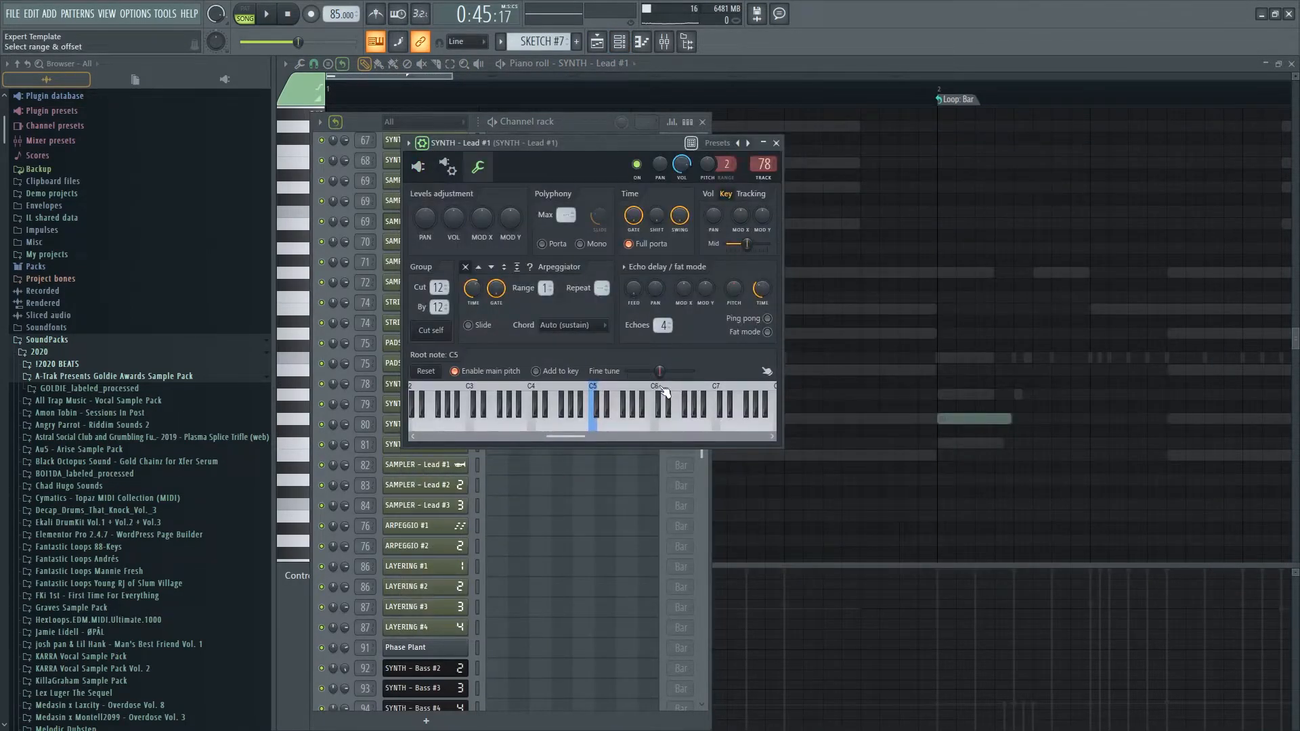
right_click(655, 388)
key(space)
- Add half-step G5 notes on steps 4 and 5 and a half-step E5 note on step 6 of bar 1
right_click(840, 332)
key(space)
key(space)
scroll(836, 326, down, 2)
key(space)
key(space)
key(space)
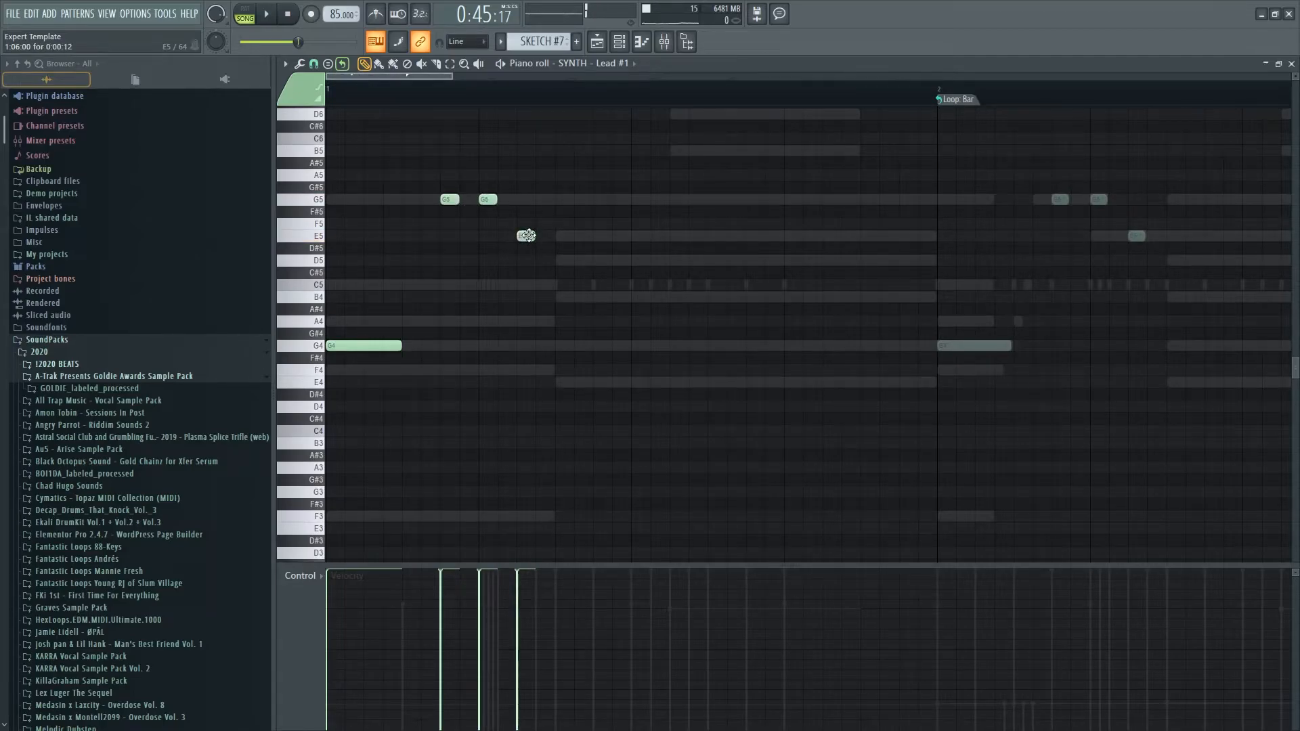
key(space)
key(space)
- Move the E5 note to step 7 at one-step length and add a four-step D5 note on step 9
drag(545, 240, 584, 240)
click(635, 260)
key(space)
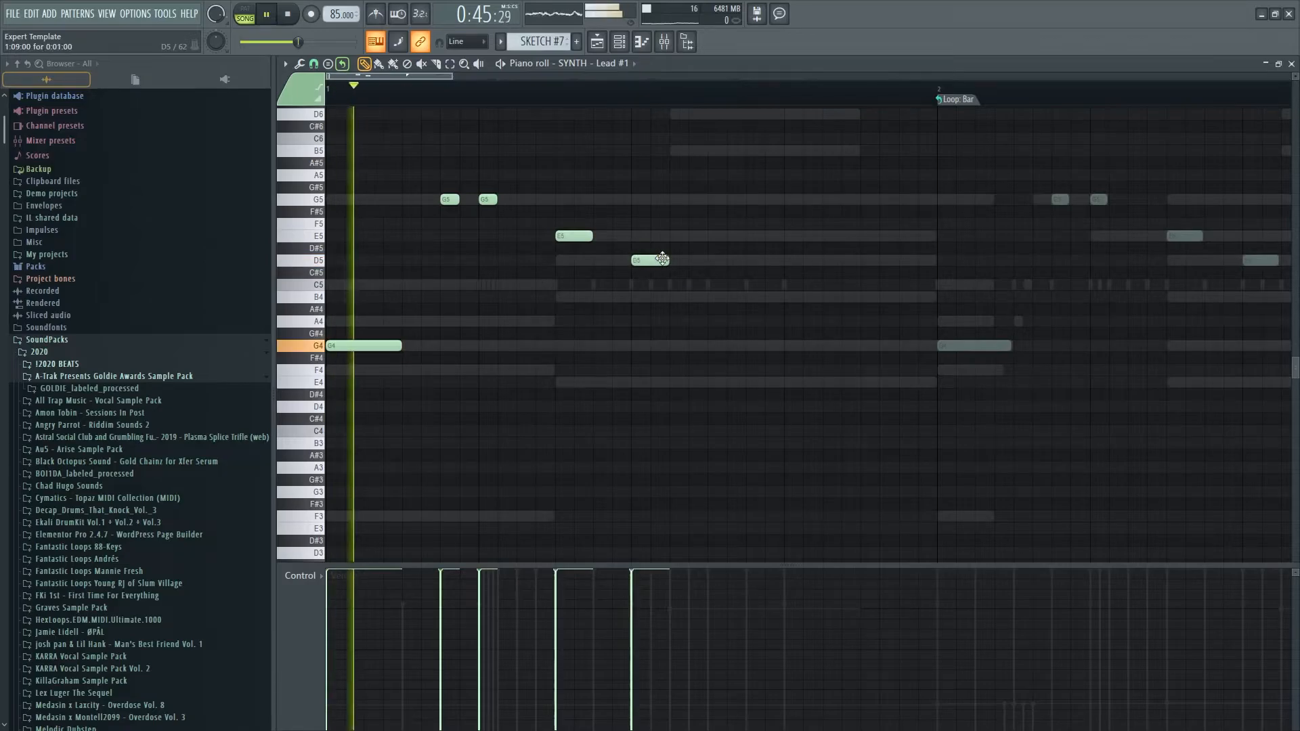
drag(667, 260, 786, 258)
key(space)
key(space)
key(space)
- Shift the last two notes one step earlier, raising the first to F5, and add a one-step E5 on step 7
drag(654, 259, 545, 235)
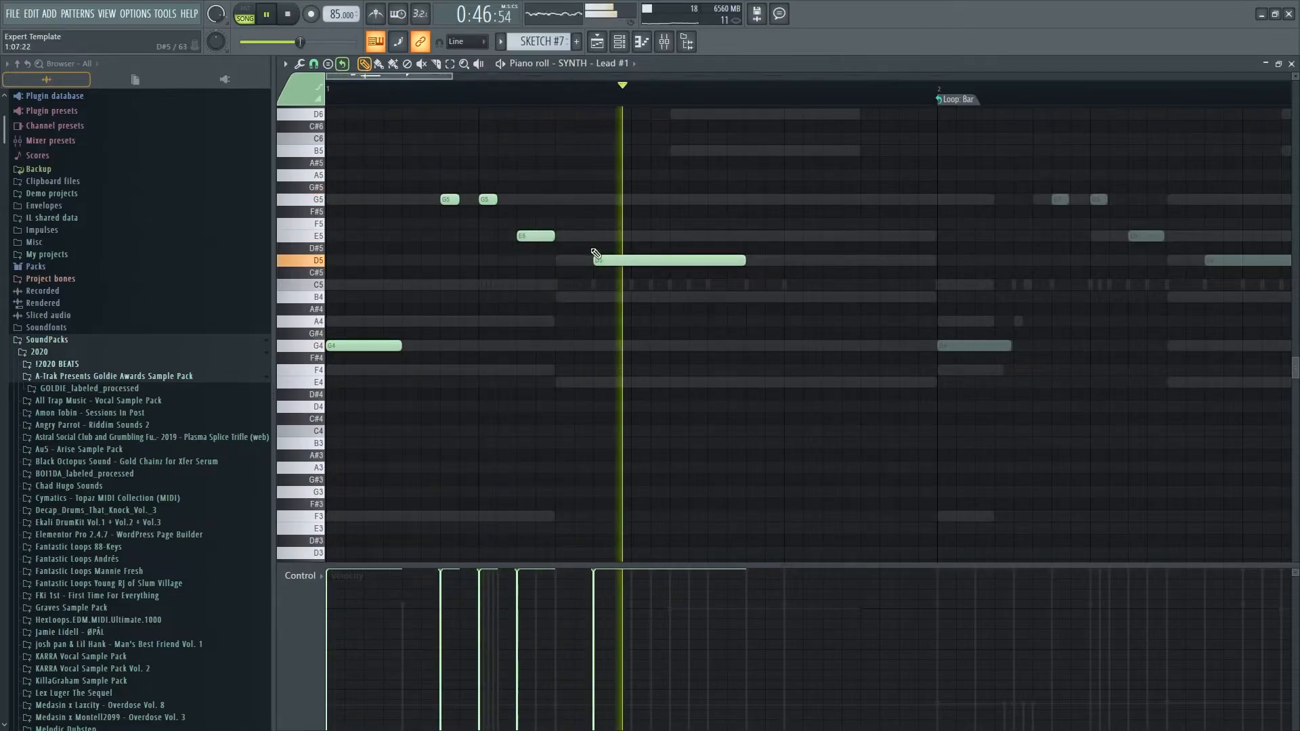
mouse_move(613, 259)
mouse_down()
mouse_move(574, 258)
mouse_move(613, 260)
mouse_up()
key(space)
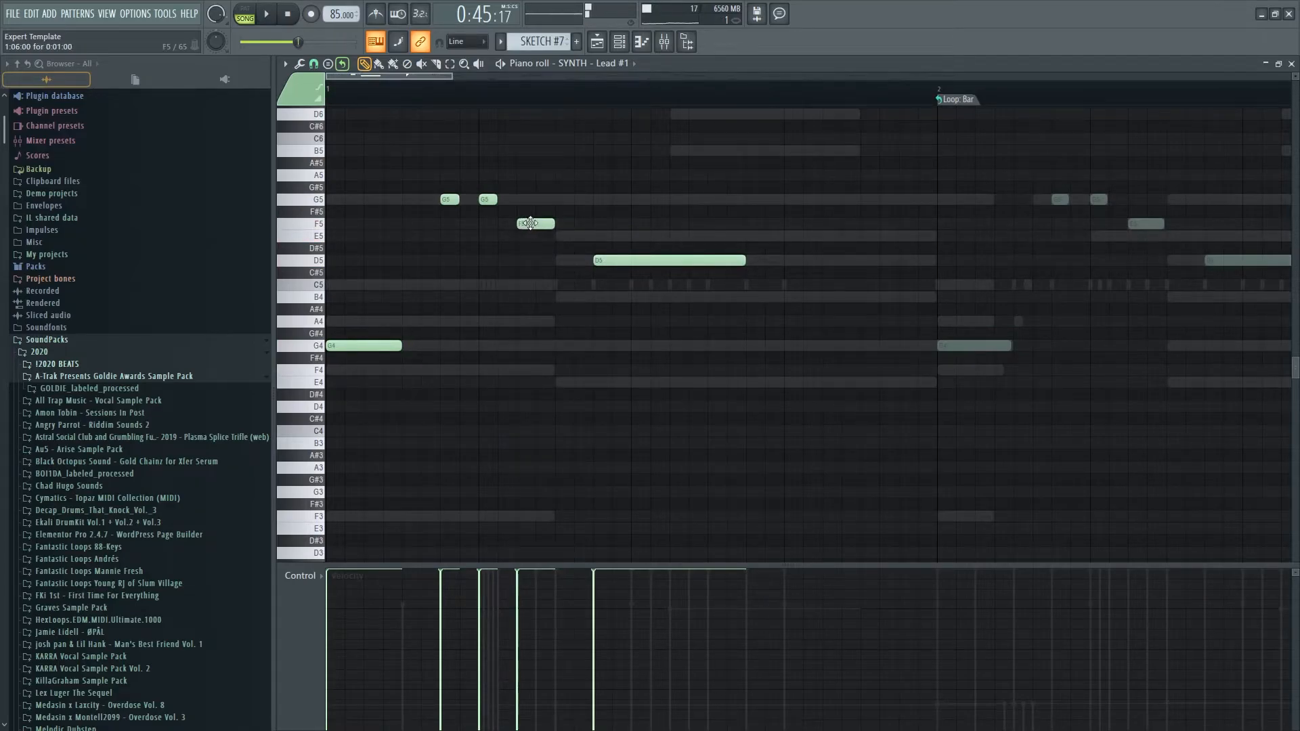
scroll(514, 233, down, 2)
click(475, 236)
key(space)
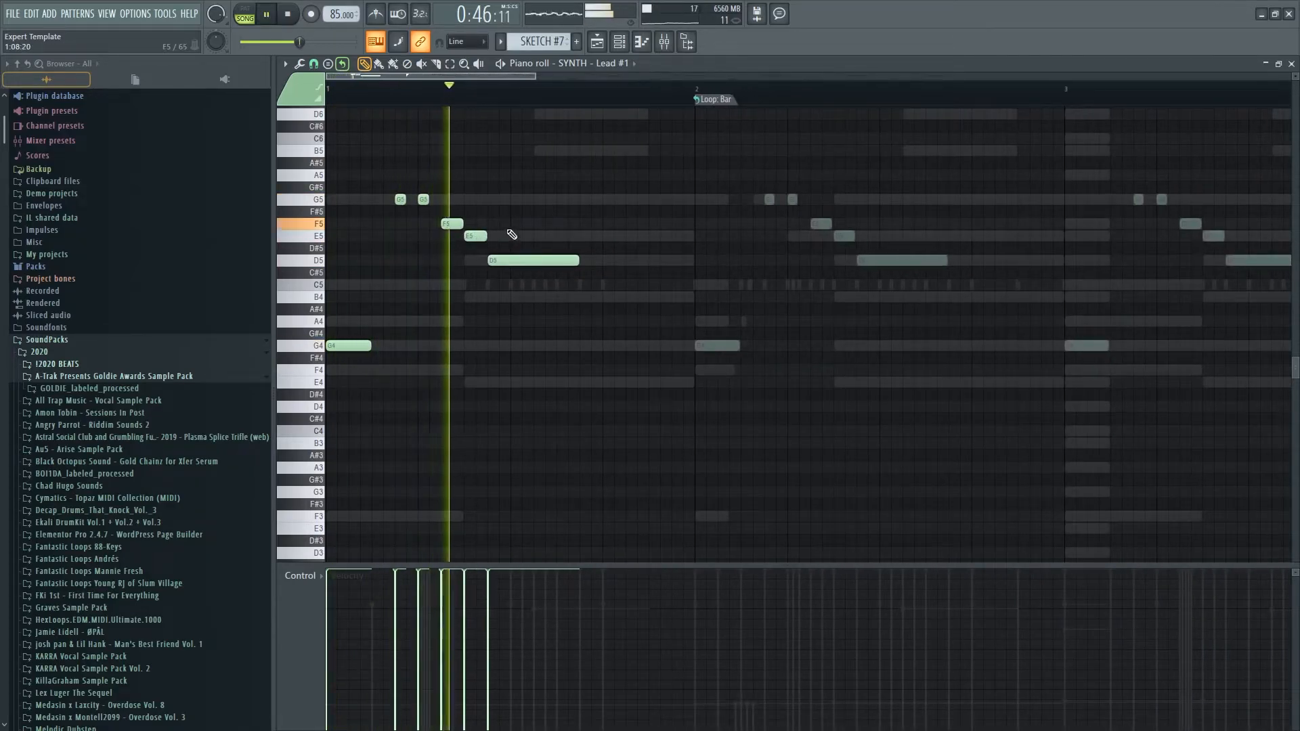
key(space)
- Try the four-step note on step 8 at E4 and D4, auditioning the phrase at each pitch
drag(495, 257, 537, 384)
key(space)
key(space)
key(space)
key(space)
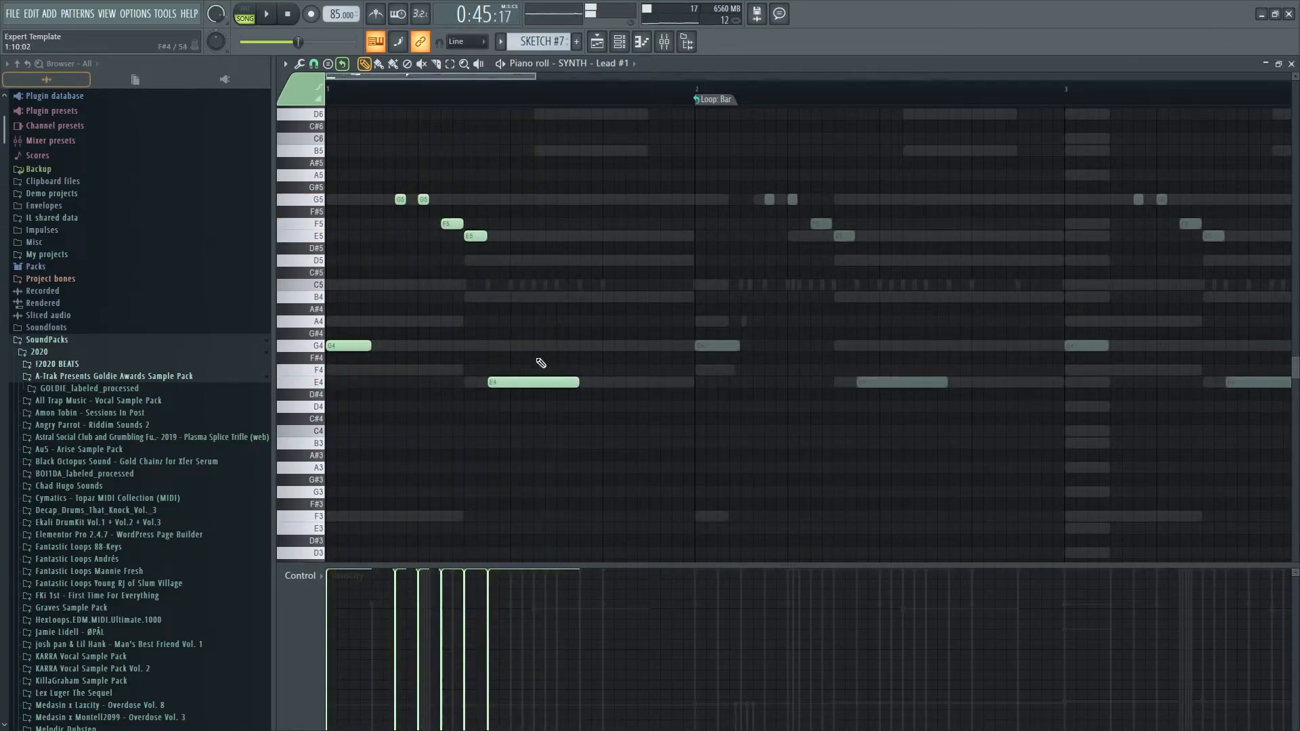
scroll(542, 371, down, 2)
drag(486, 384, 487, 406)
key(space)
scroll(495, 411, down, 3)
key(space)
scroll(493, 403, down, 3)
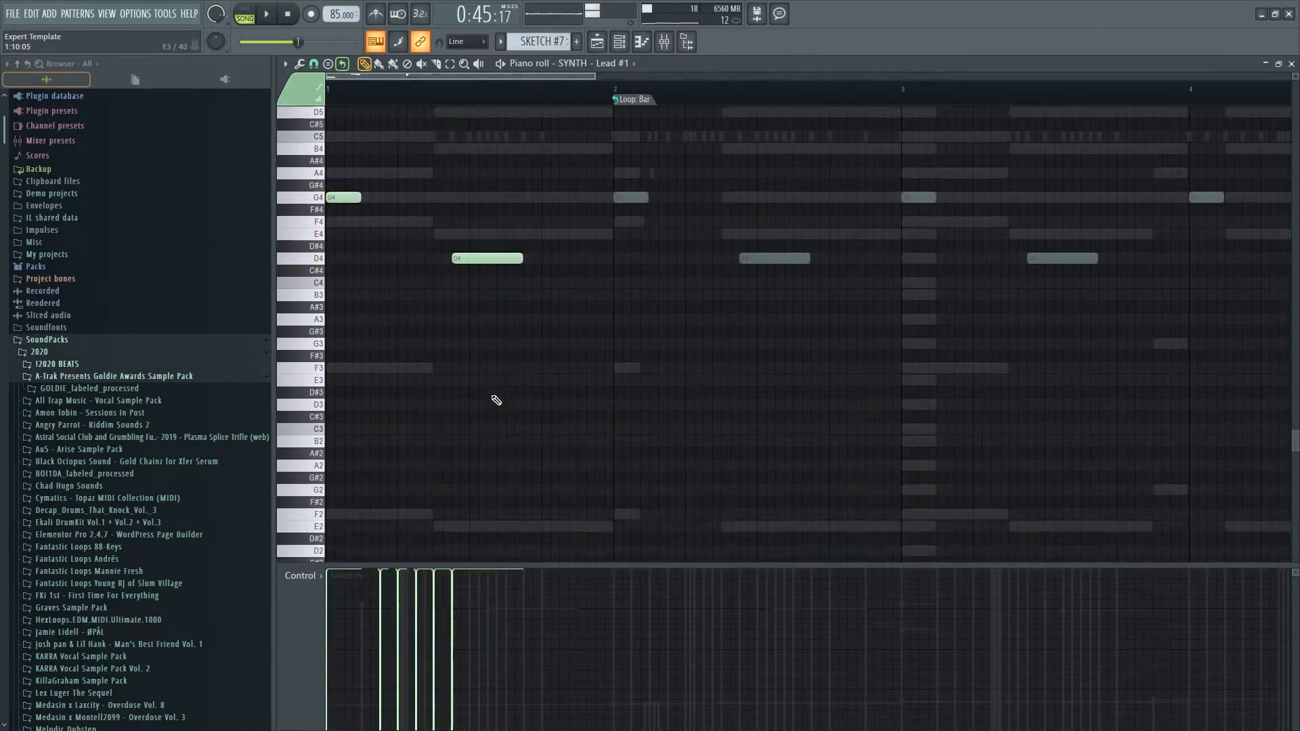
- Try the four-step note at C4 and again at D4, auditioning the phrase
click(455, 453)
right_click(460, 455)
drag(486, 187, 485, 212)
key(space)
scroll(488, 221, up, 7)
key(space)
mouse_move(481, 469)
mouse_down()
mouse_move(482, 481)
mouse_move(497, 444)
mouse_up()
key(space)
- Raise the four-step note on step 8 to C5 and shorten it to two steps
key(ctrl+Up)
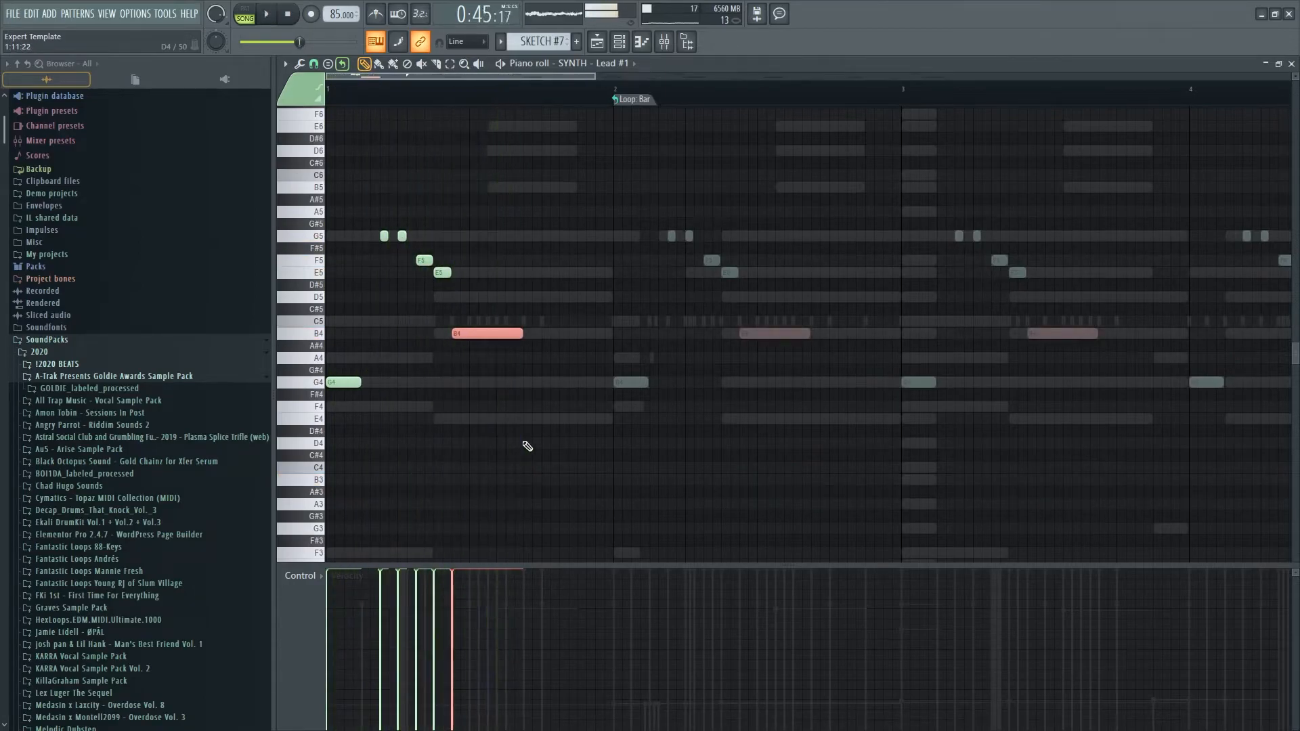
key(Up)
key(space)
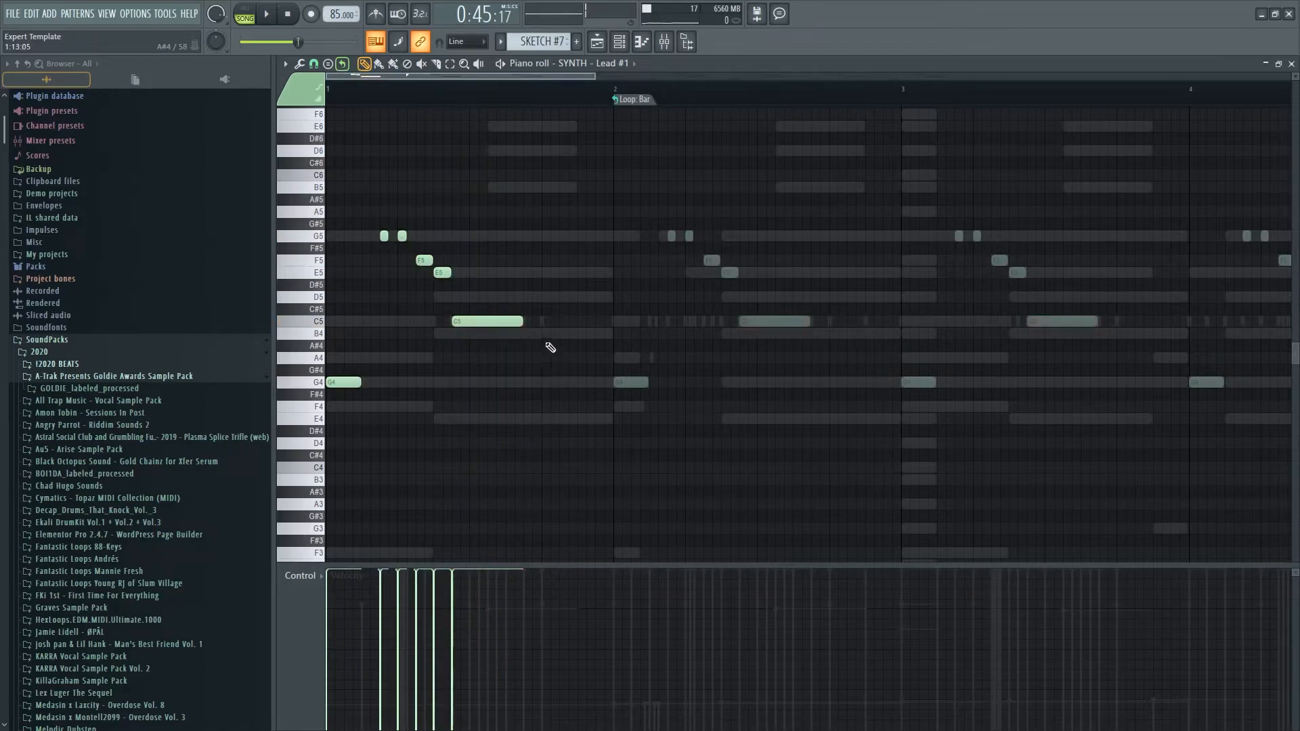
key(space)
drag(520, 323, 489, 329)
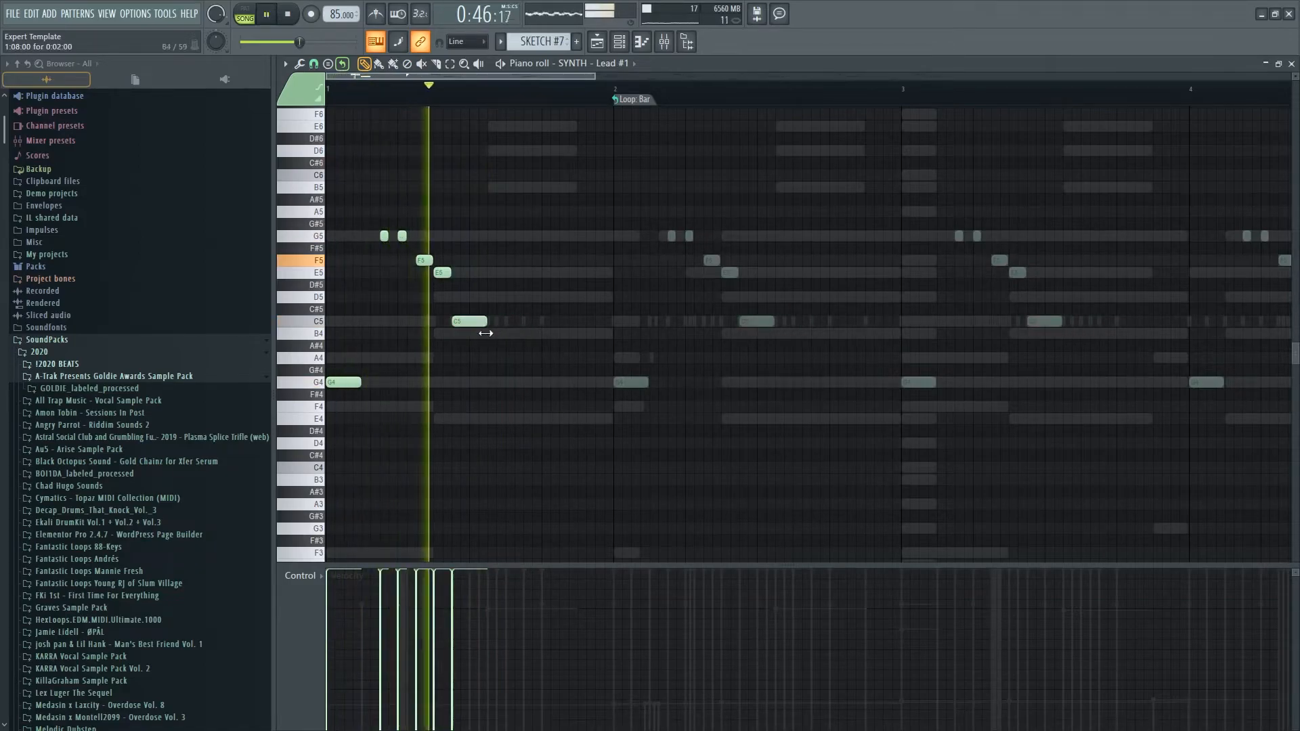
- Add a two-step D5 note on step 10 and a four-step C5 note on step 13 of bar 1
key(space)
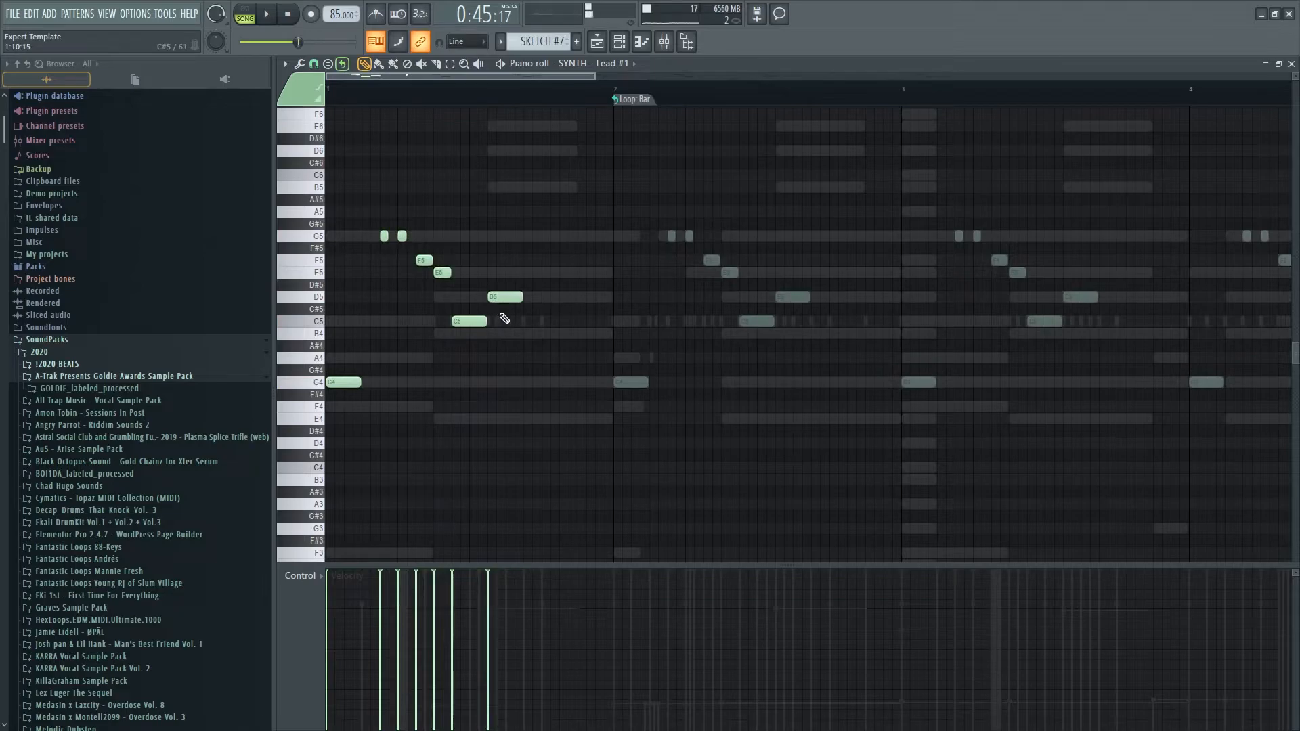
key(space)
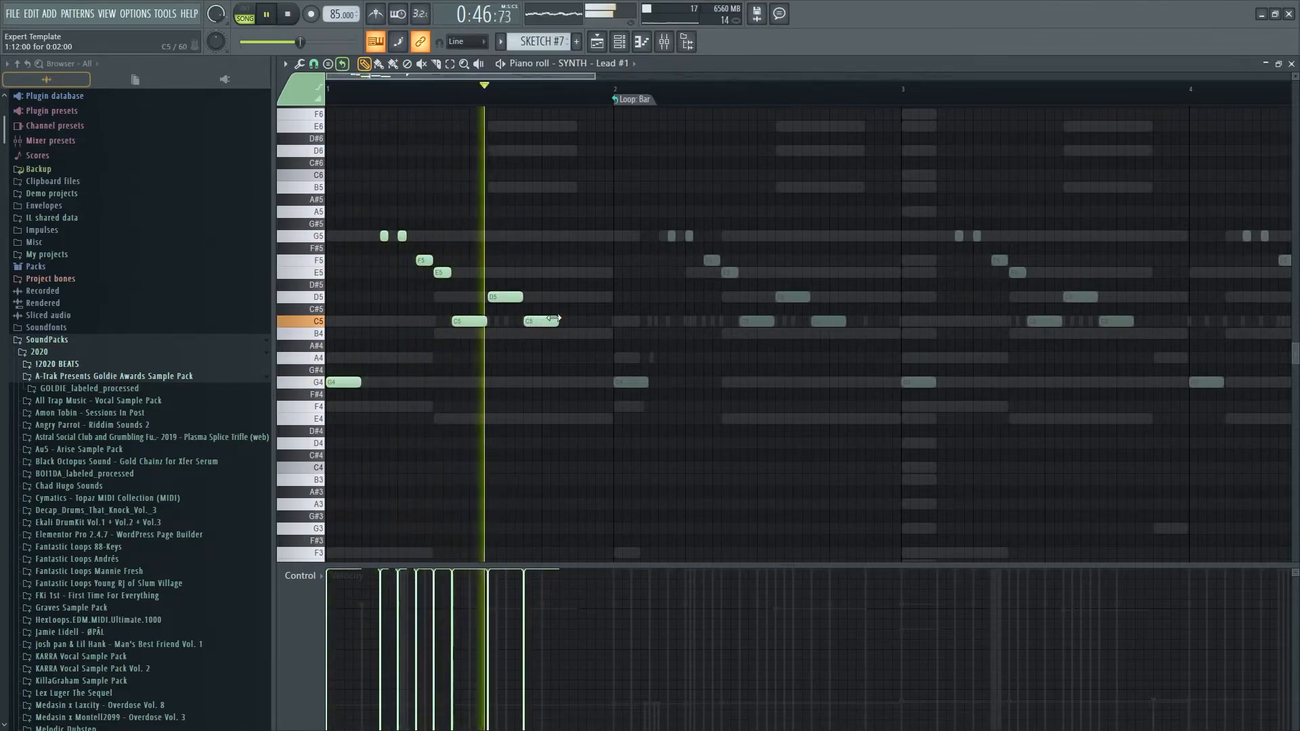
drag(541, 320, 612, 321)
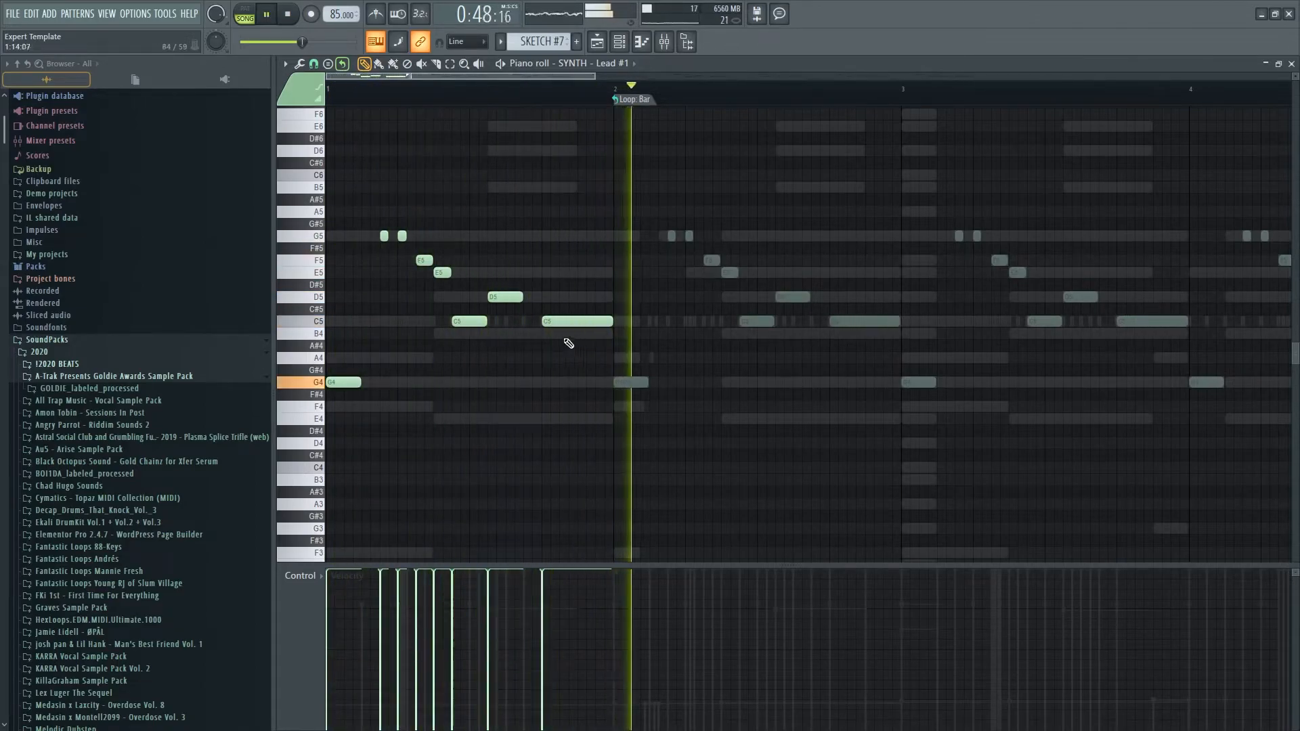
- Shorten the D5 note on step 10 to one step and place a one-step G5 note on step 11
drag(521, 297, 508, 298)
click(524, 299)
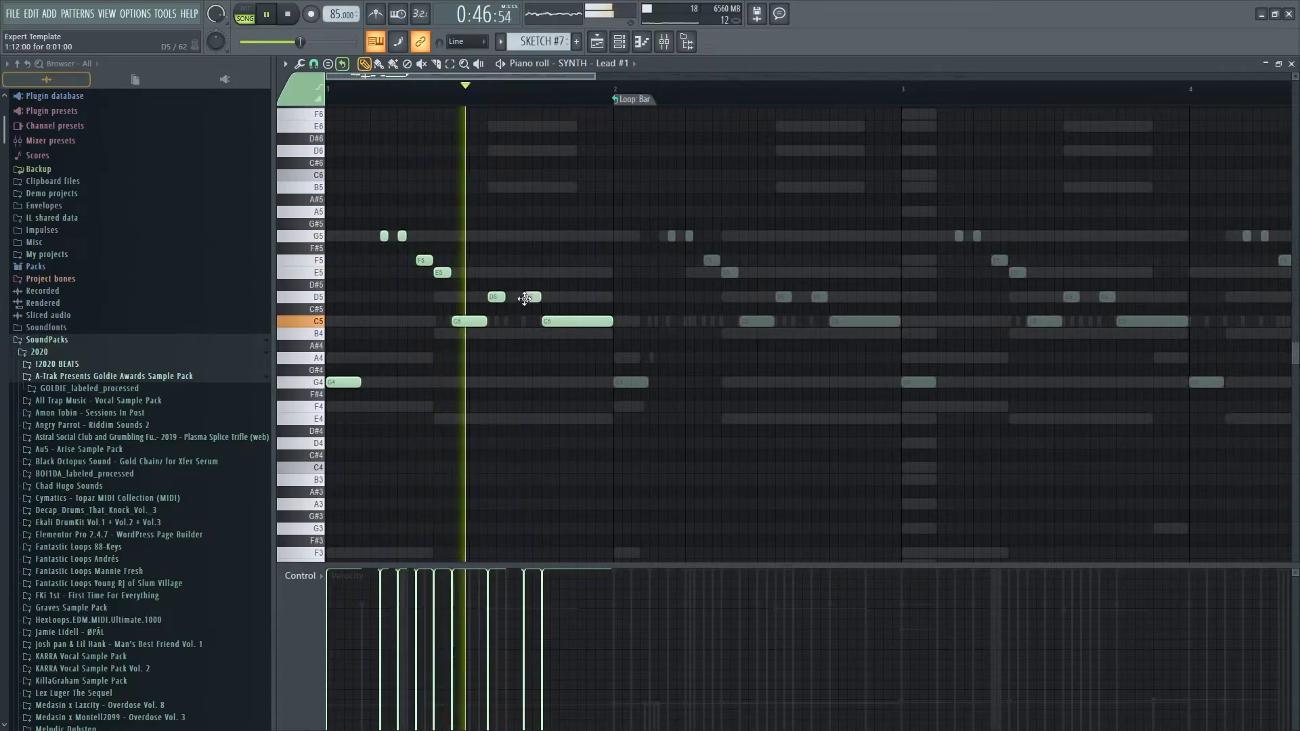
drag(525, 299, 518, 273)
key(space)
key(space)
key(space)
click(522, 273)
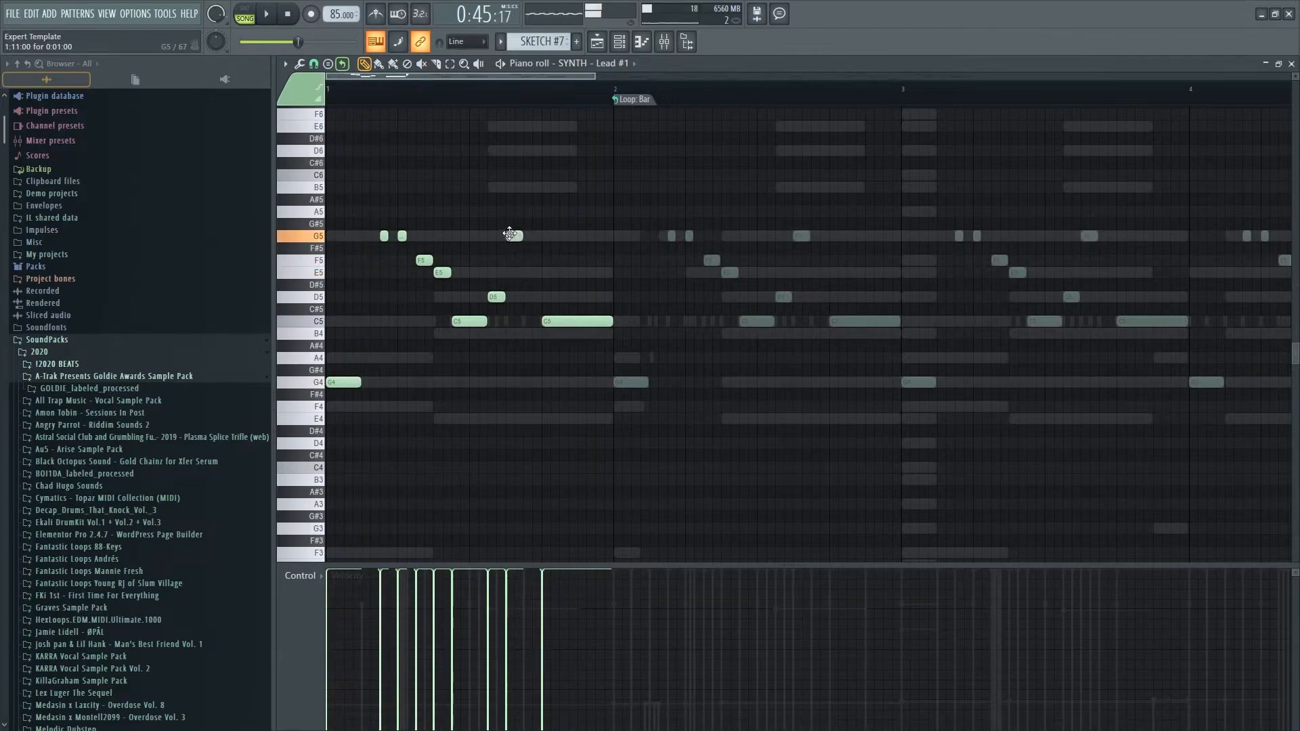
- Turn the G5 on step 11 into a half-step A5 and continue downwards with half-step G5, F5 and E5 notes
scroll(513, 234, up, 2)
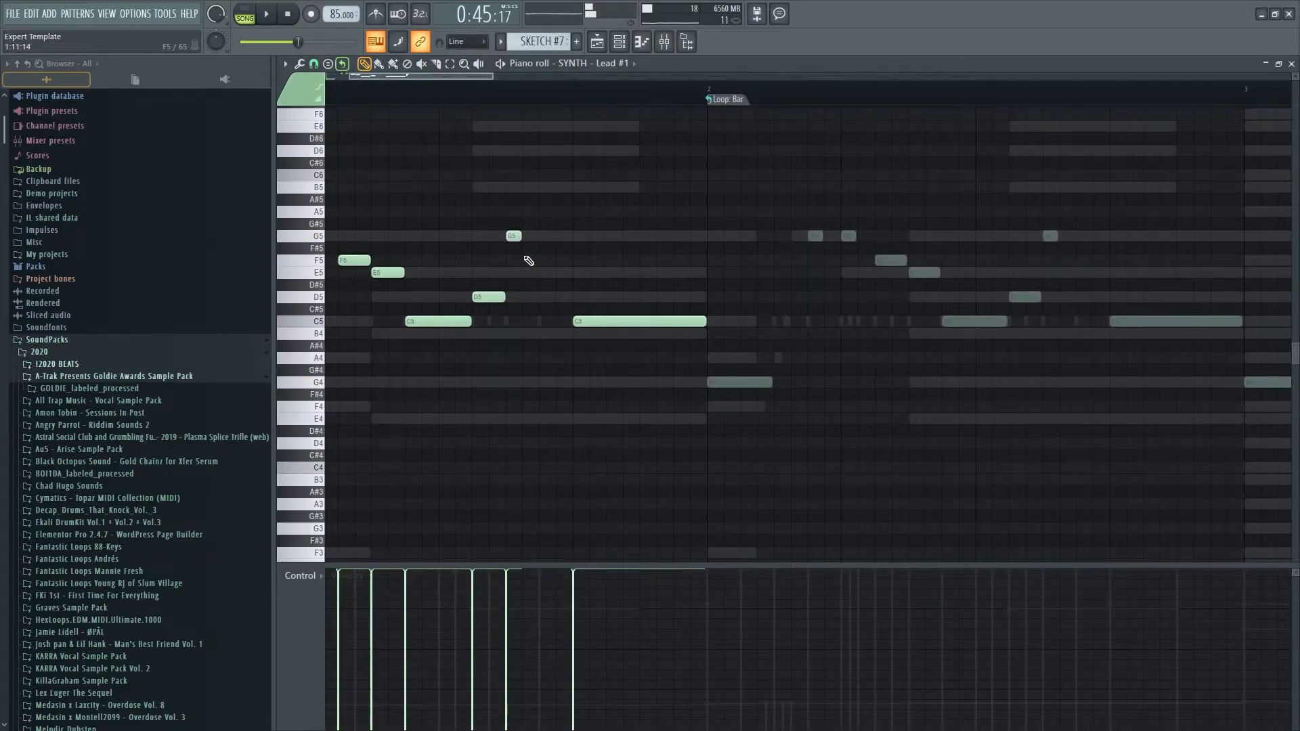
scroll(529, 261, up, 2)
drag(506, 300, 504, 276)
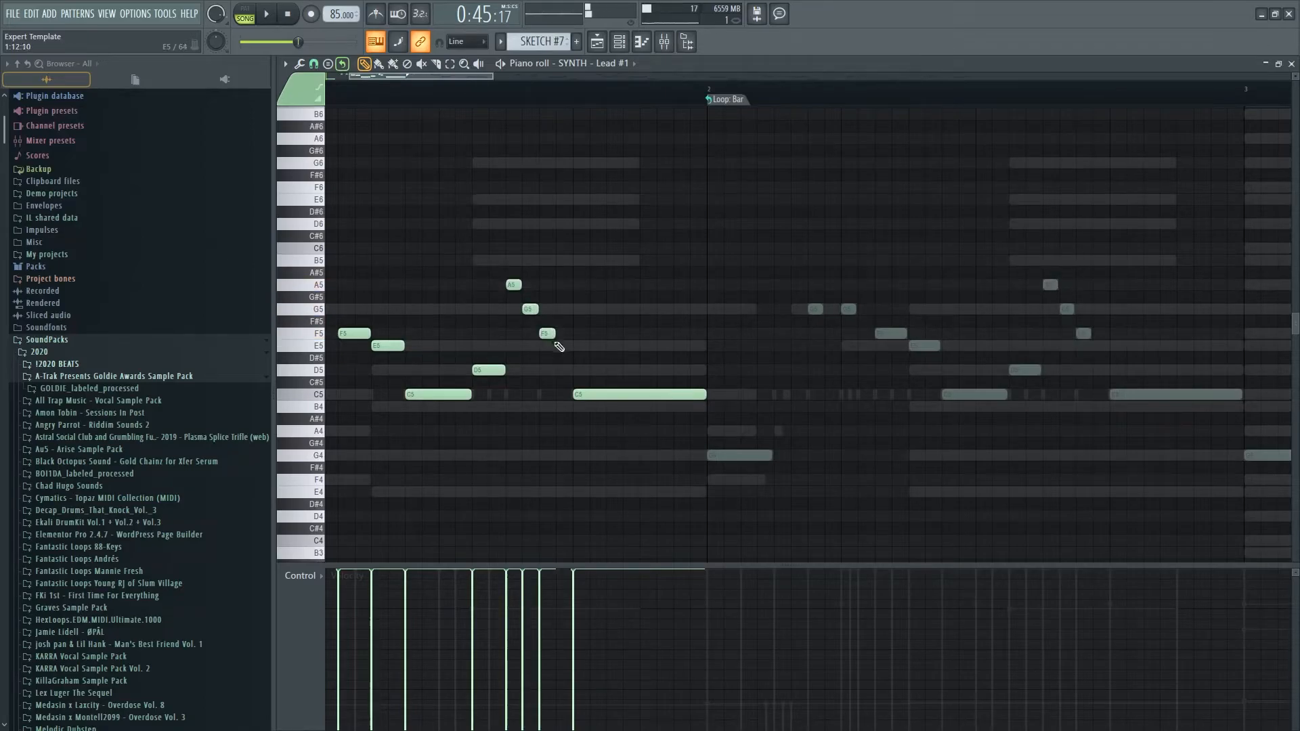
- Remove the A5 and G5 notes from the start of the descending run while auditioning the phrase
drag(580, 352, 496, 276)
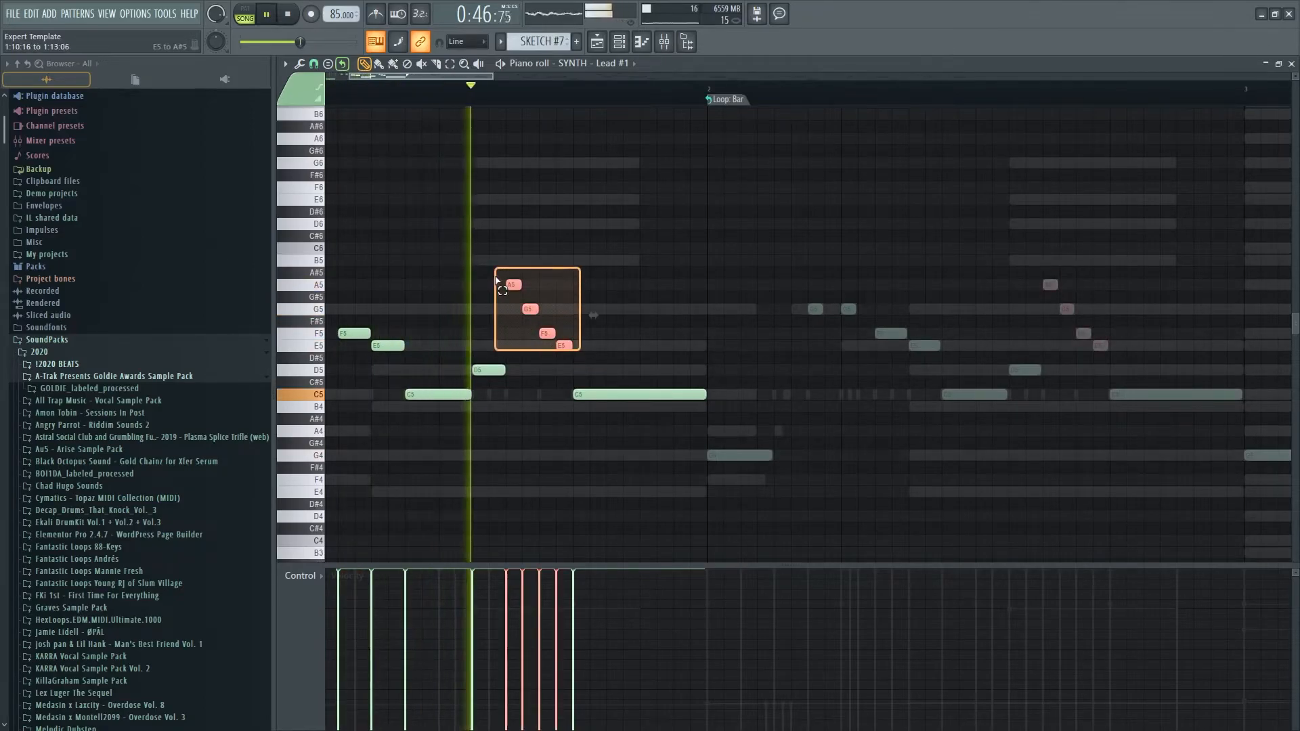
key(space)
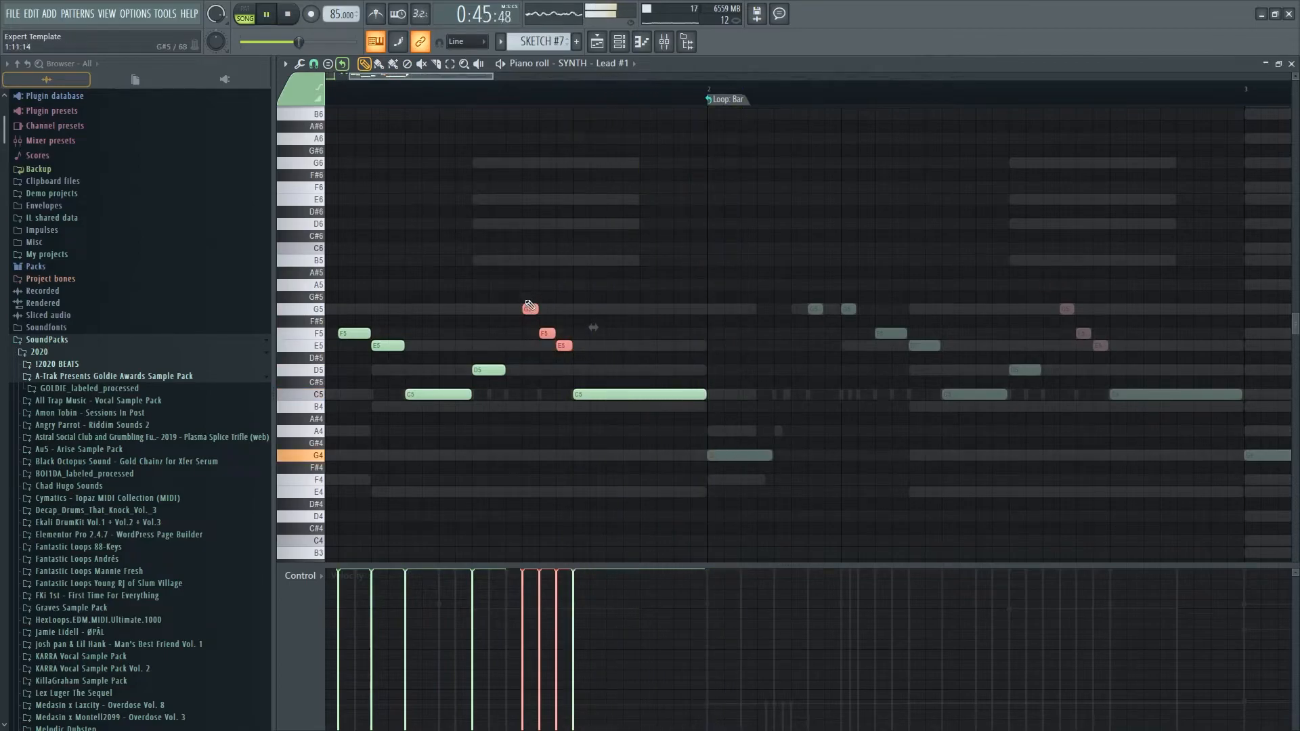
key(space)
ctrl+click(499, 298)
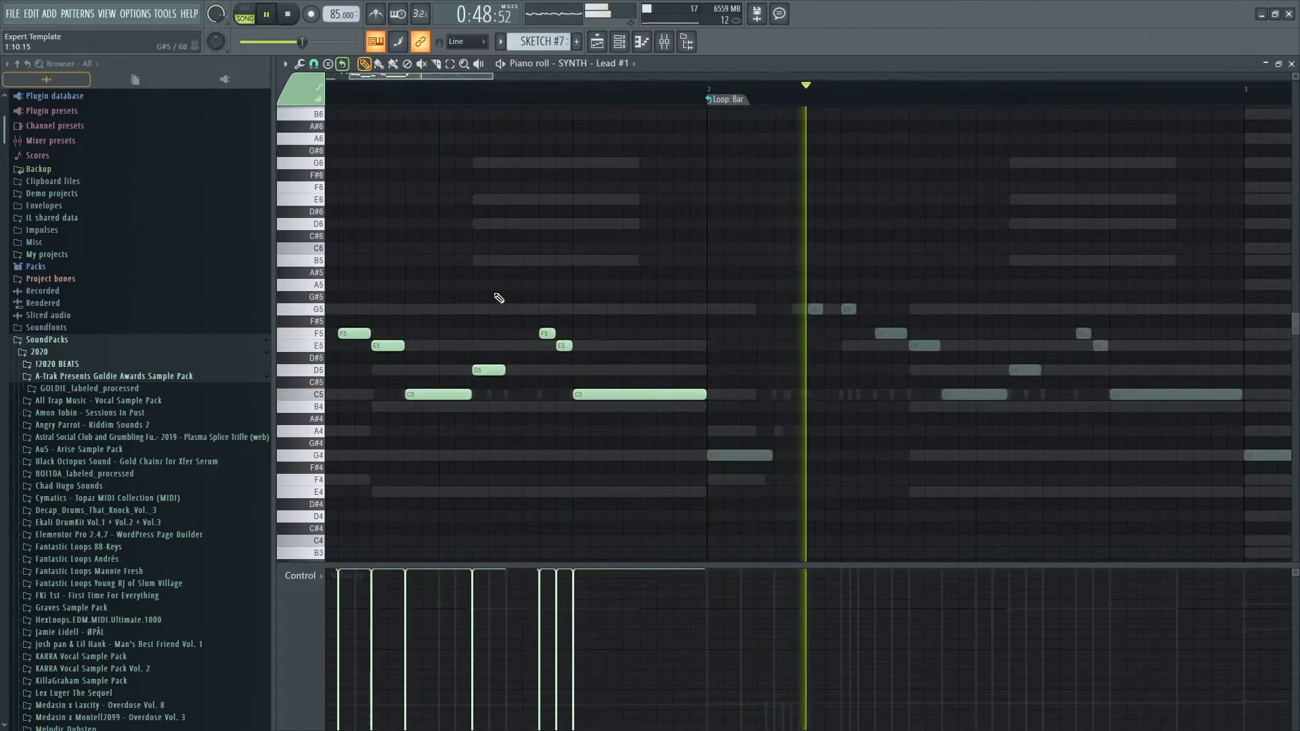
- Copy the whole bar 1 phrase to bar 2 and transpose the copy up two semitones to start on A4
scroll(499, 298, down, 2)
scroll(497, 297, down, 1)
key(space)
drag(568, 471, 333, 298)
drag(355, 457, 553, 471)
scroll(567, 476, down, 3)
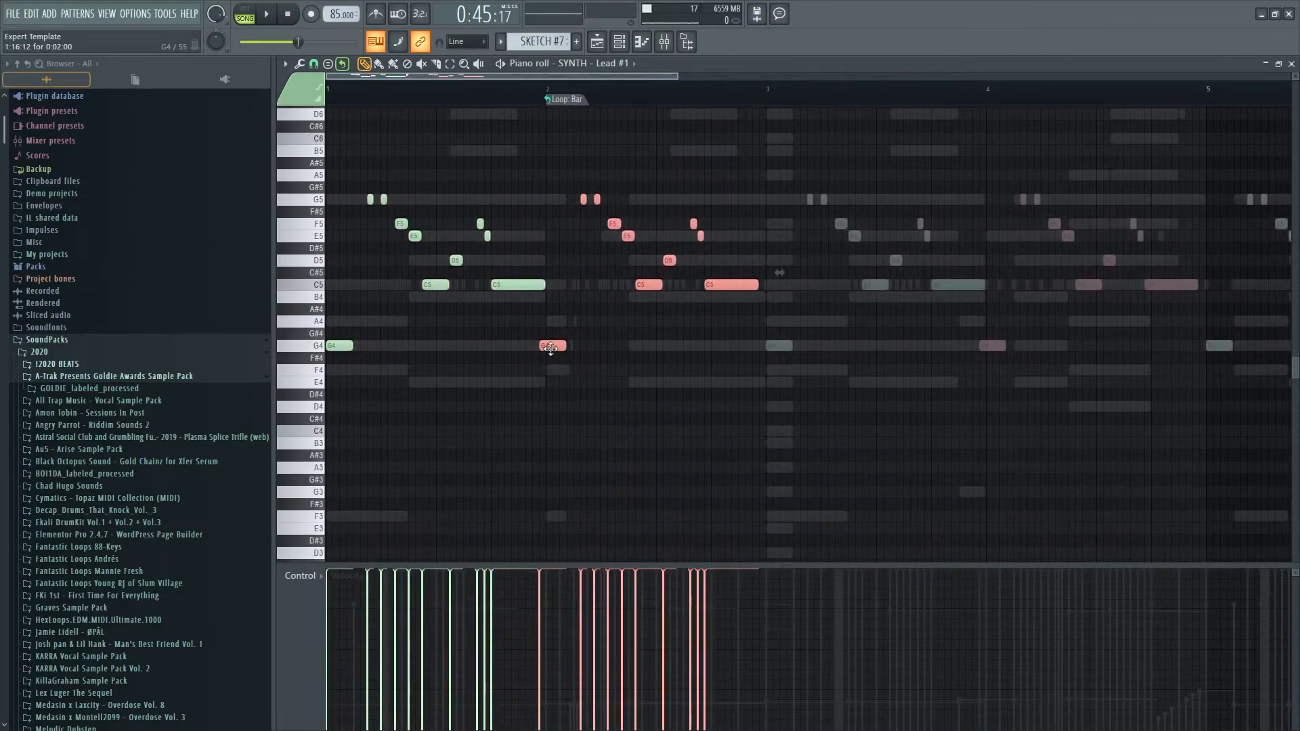
scroll(553, 351, down, 2)
drag(547, 273, 553, 249)
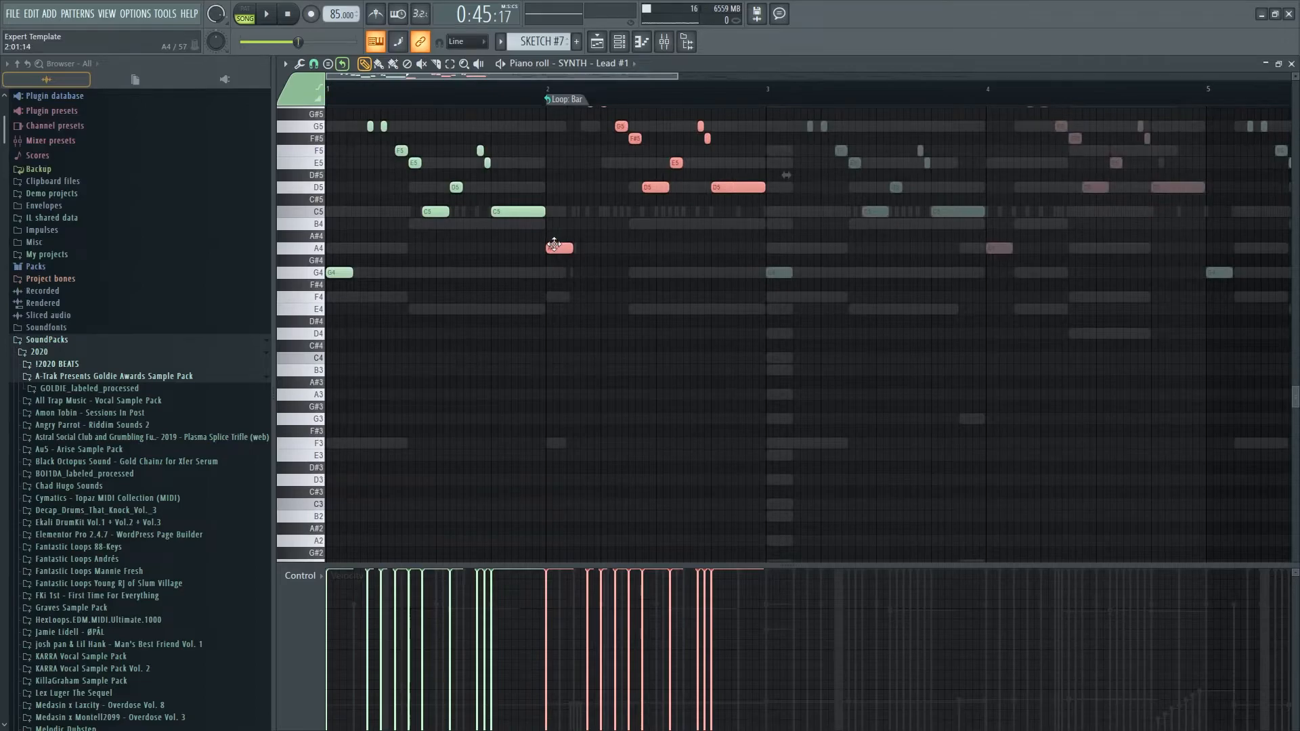
- Lower the A5, G5 and F#5 notes of bar 2 by two semitones
scroll(553, 248, up, 4)
drag(586, 363, 763, 250)
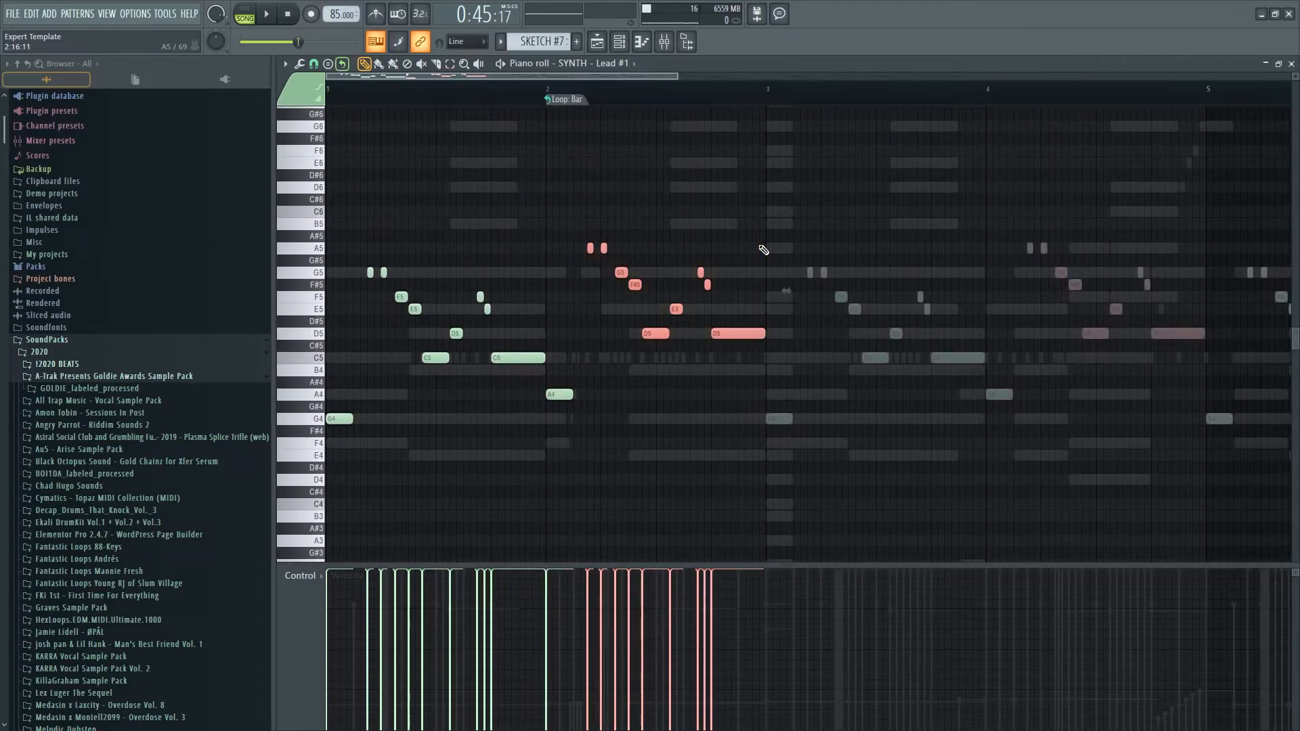
drag(611, 280, 623, 286)
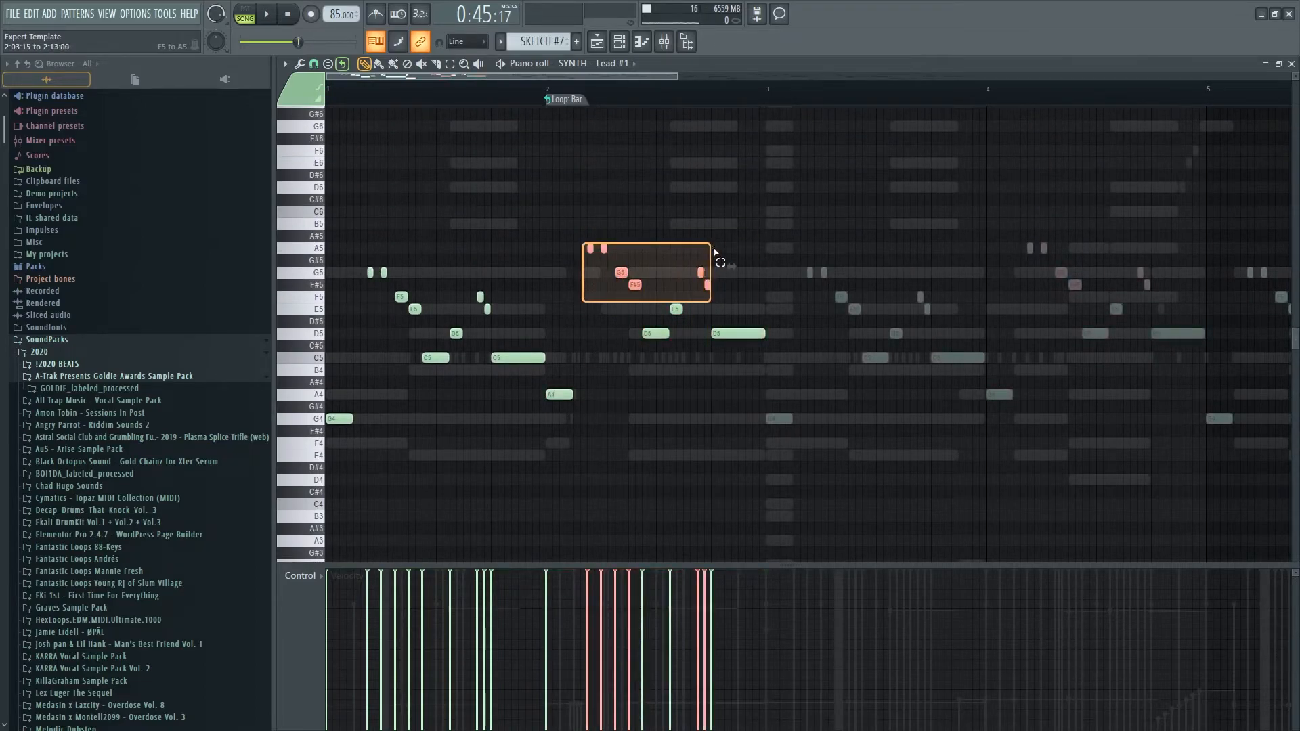
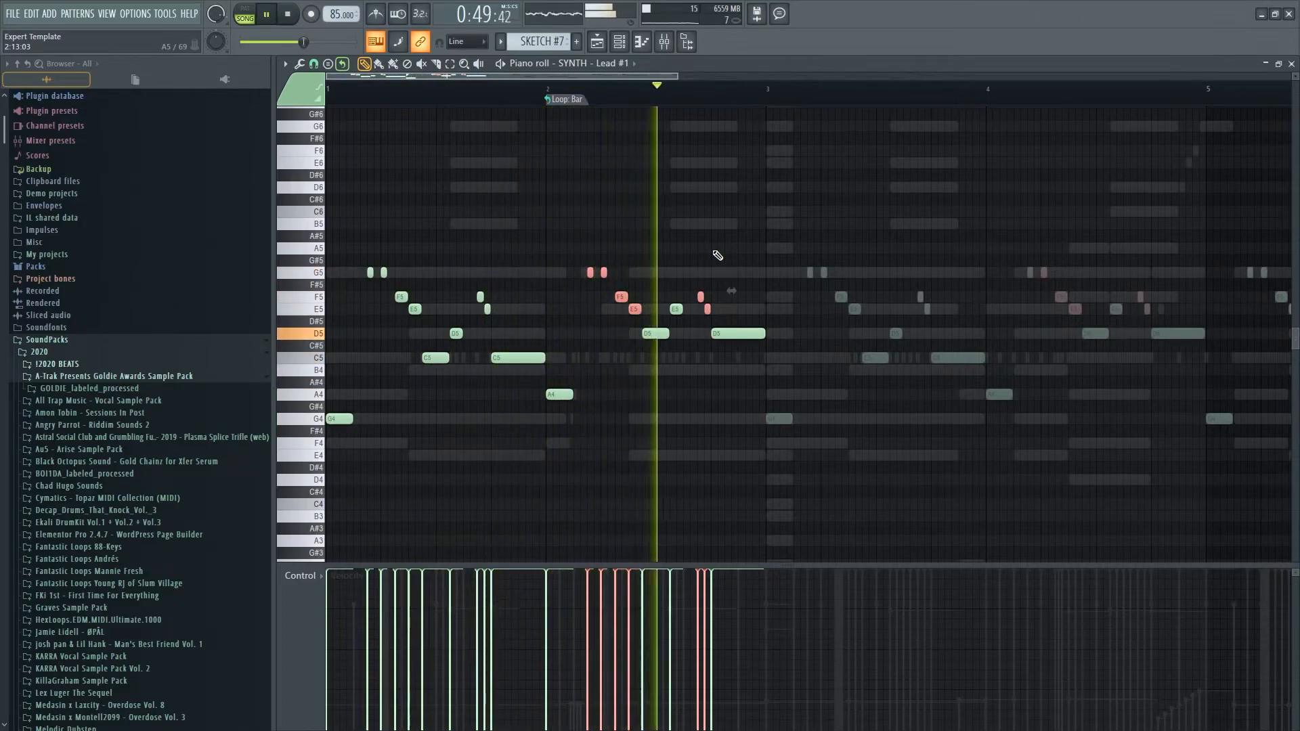
- Raise the one-step E5 note on step 10 of bar 2 to F5 while auditioning the melody
key(space)
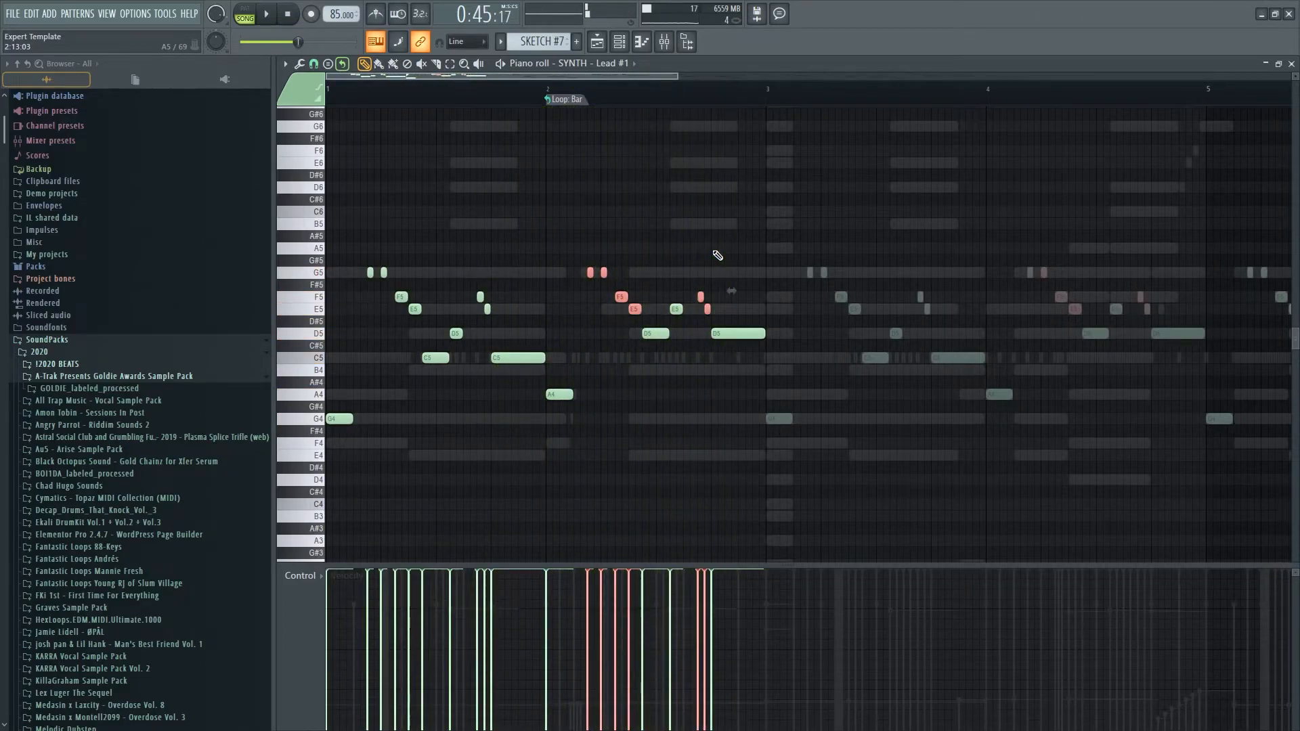
scroll(661, 325, up, 3)
key(space)
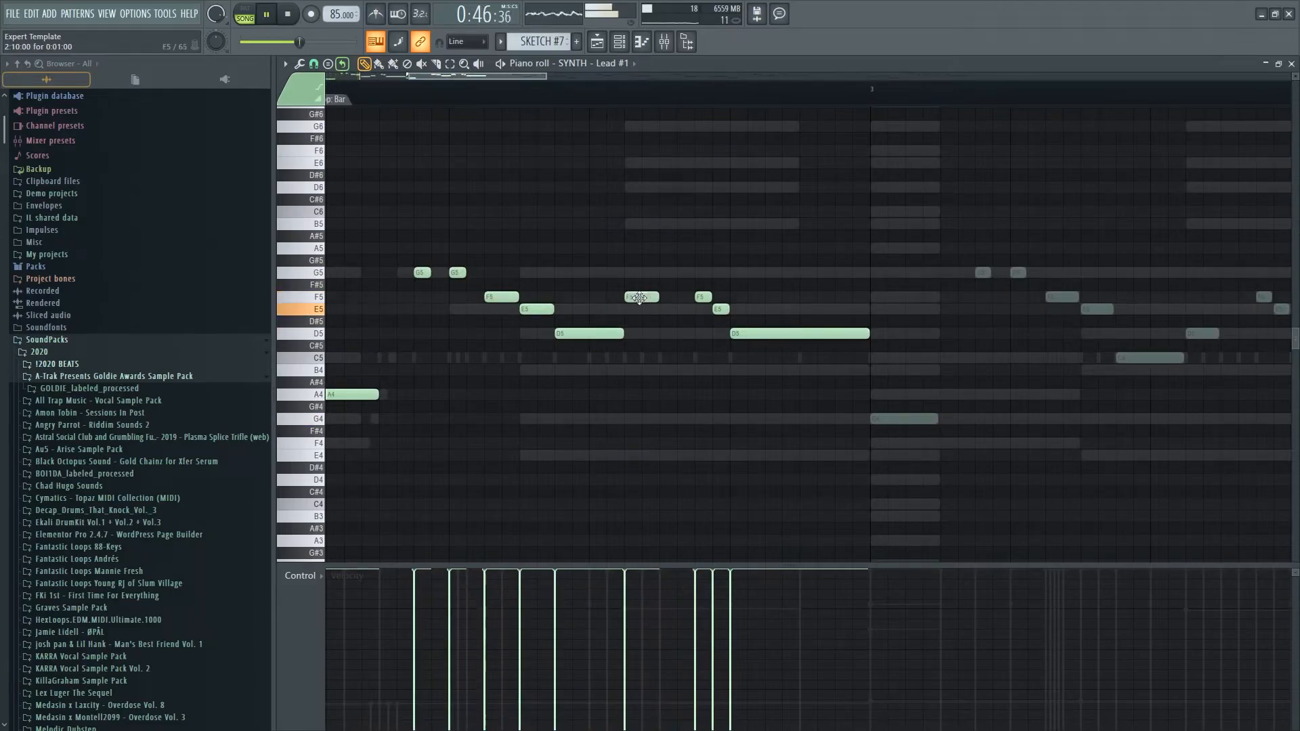
- Lower the two-step F5 note after the D5 in bar 2 to E5 while auditioning the phrase
drag(721, 300, 722, 295)
key(space)
drag(642, 301, 642, 310)
key(space)
key(space)
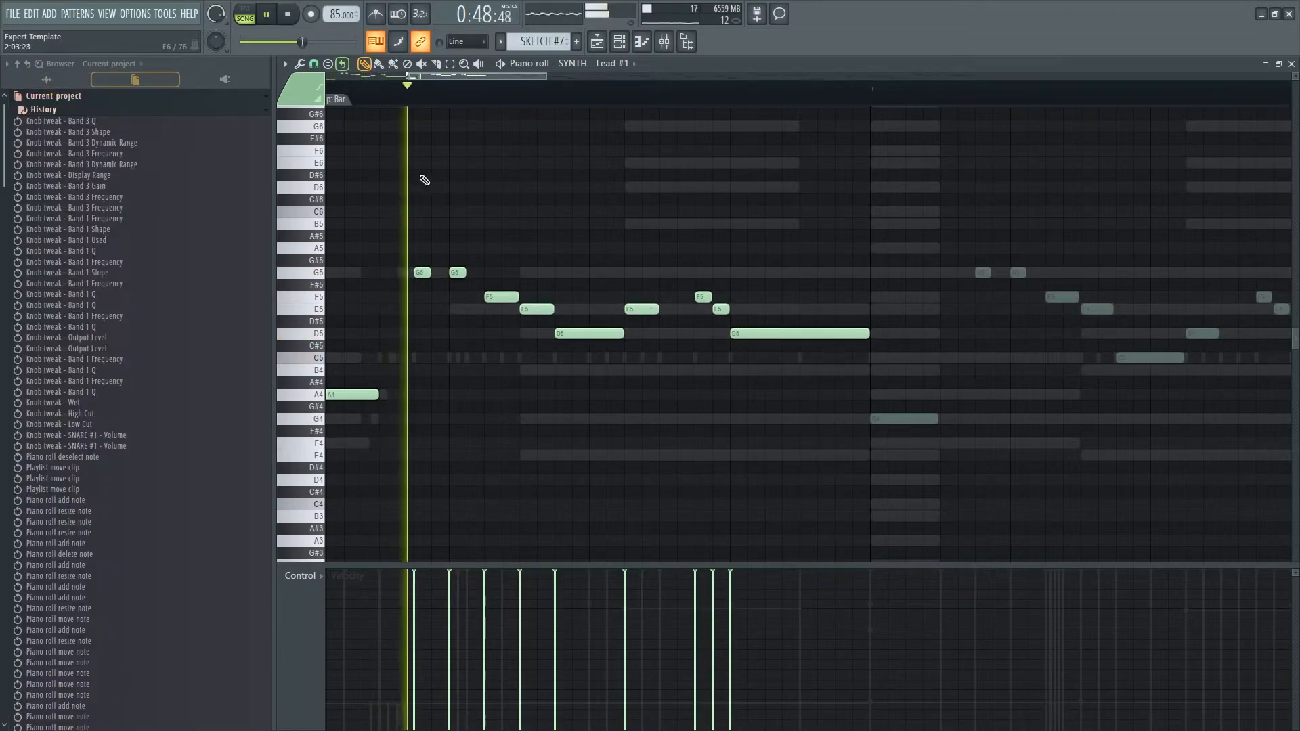
key(space)
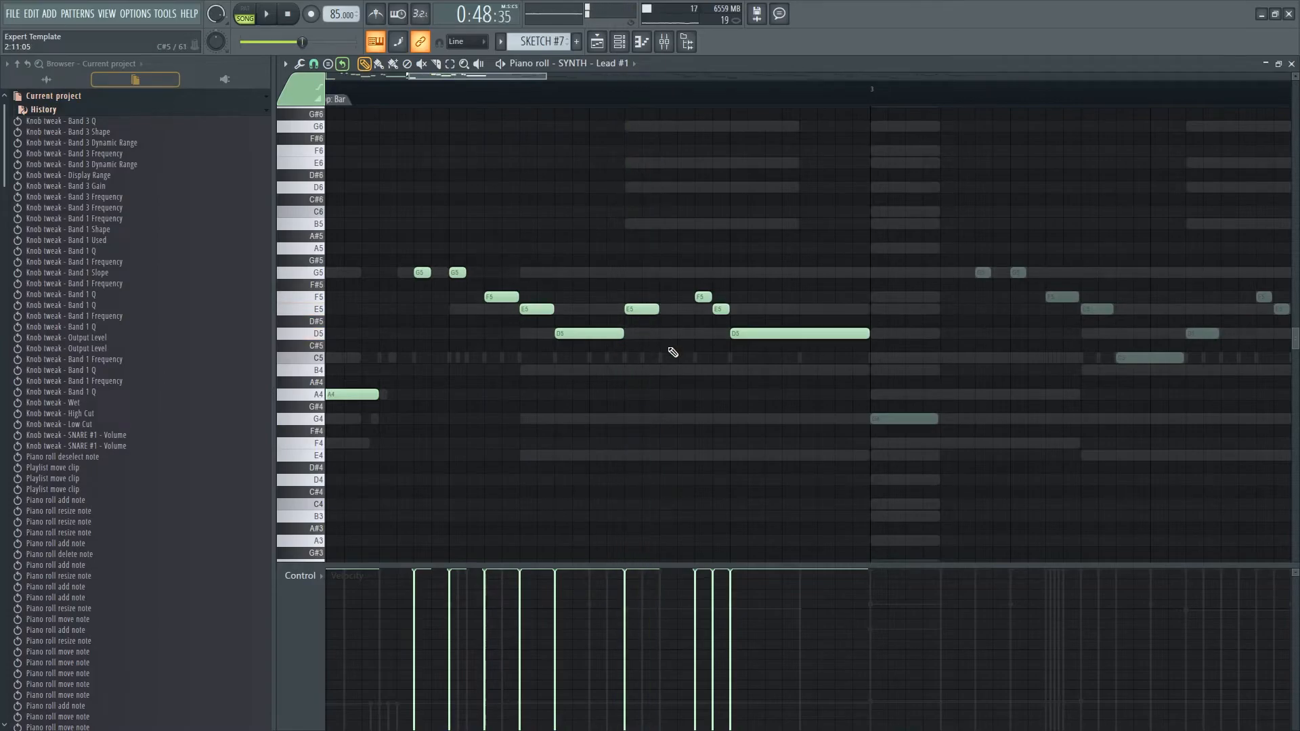
- Remove the short F5 and E5 notes late in bar 2 and lower the long closing D5 note to C5, auditioning the change
right_click(722, 308)
key(space)
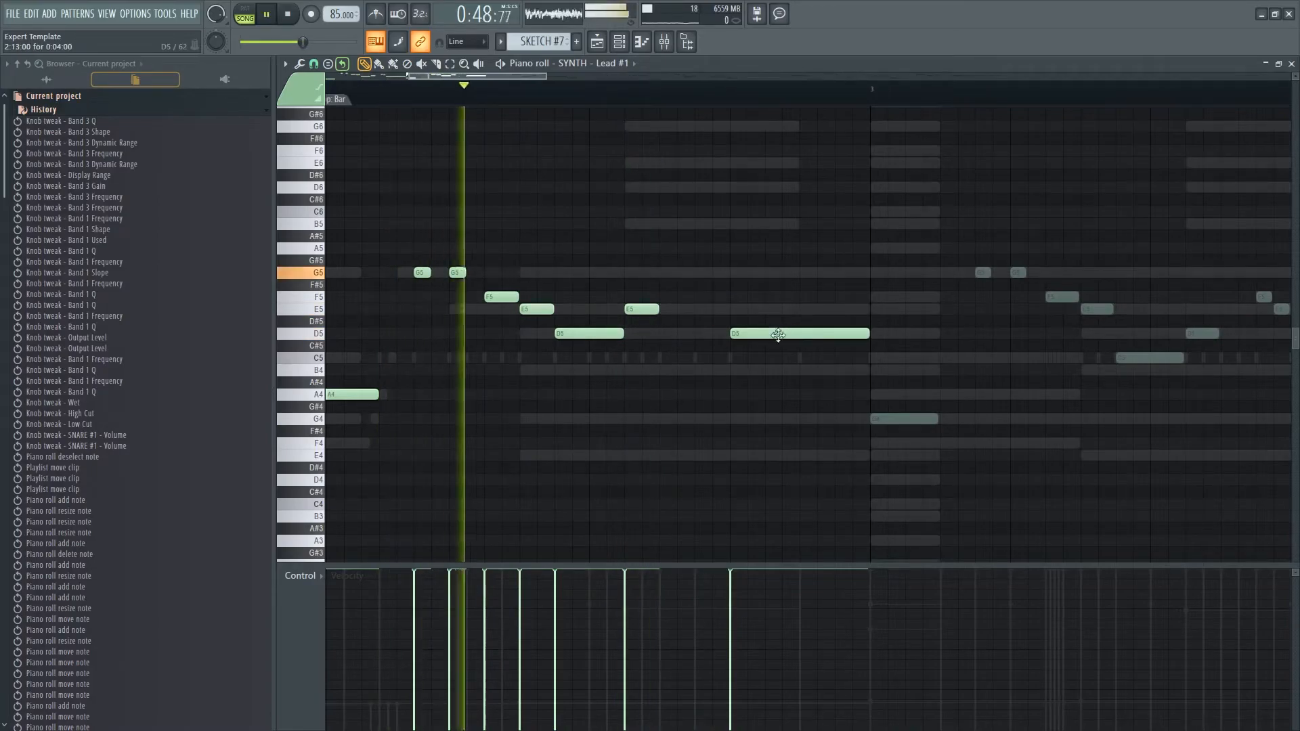
drag(771, 333, 767, 392)
key(space)
key(space)
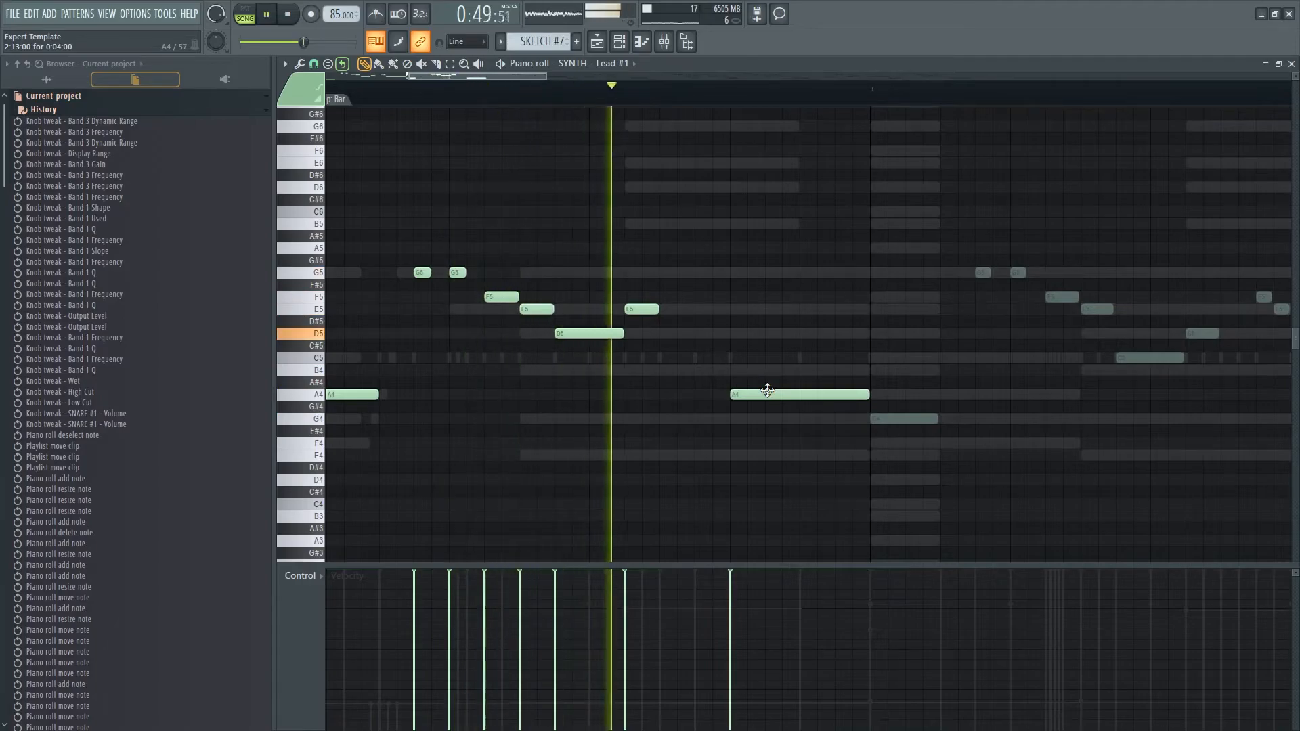
key(space)
scroll(696, 391, down, 2)
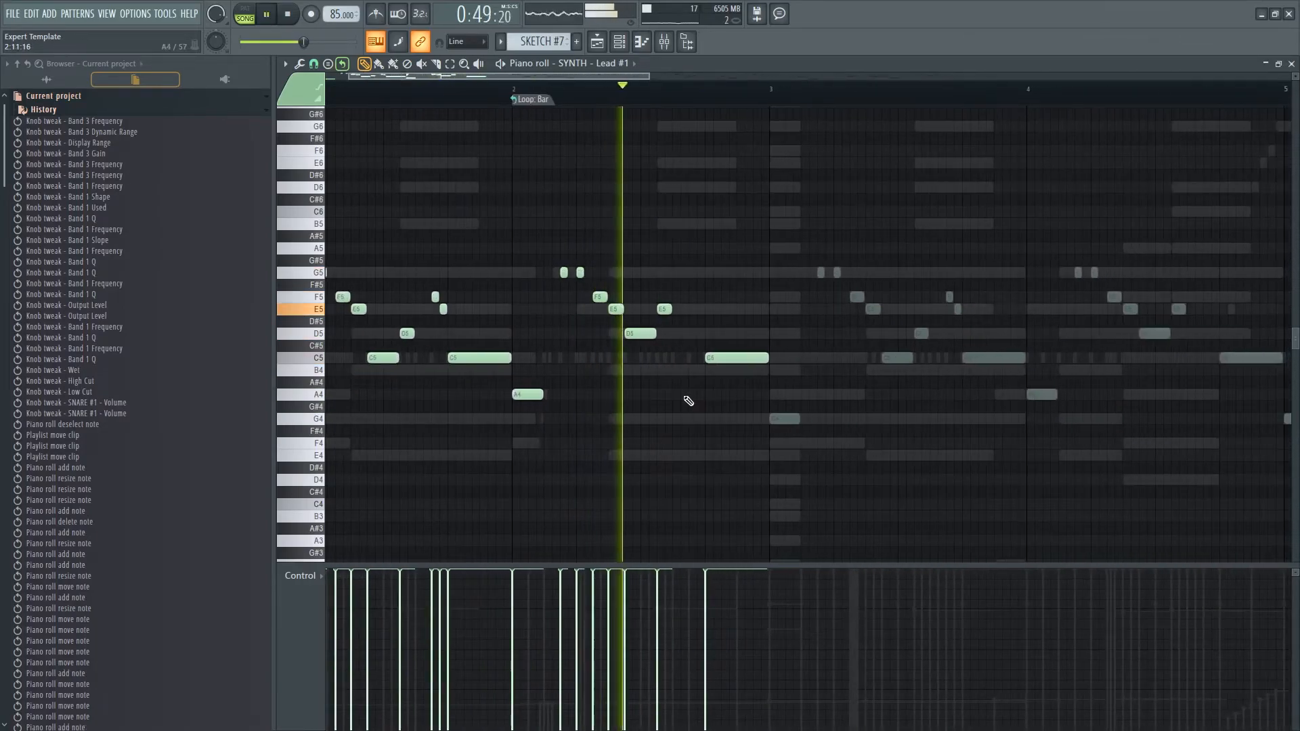
- Try the long closing C5 note of bar 2 one octave lower, then move it back up
click(723, 361)
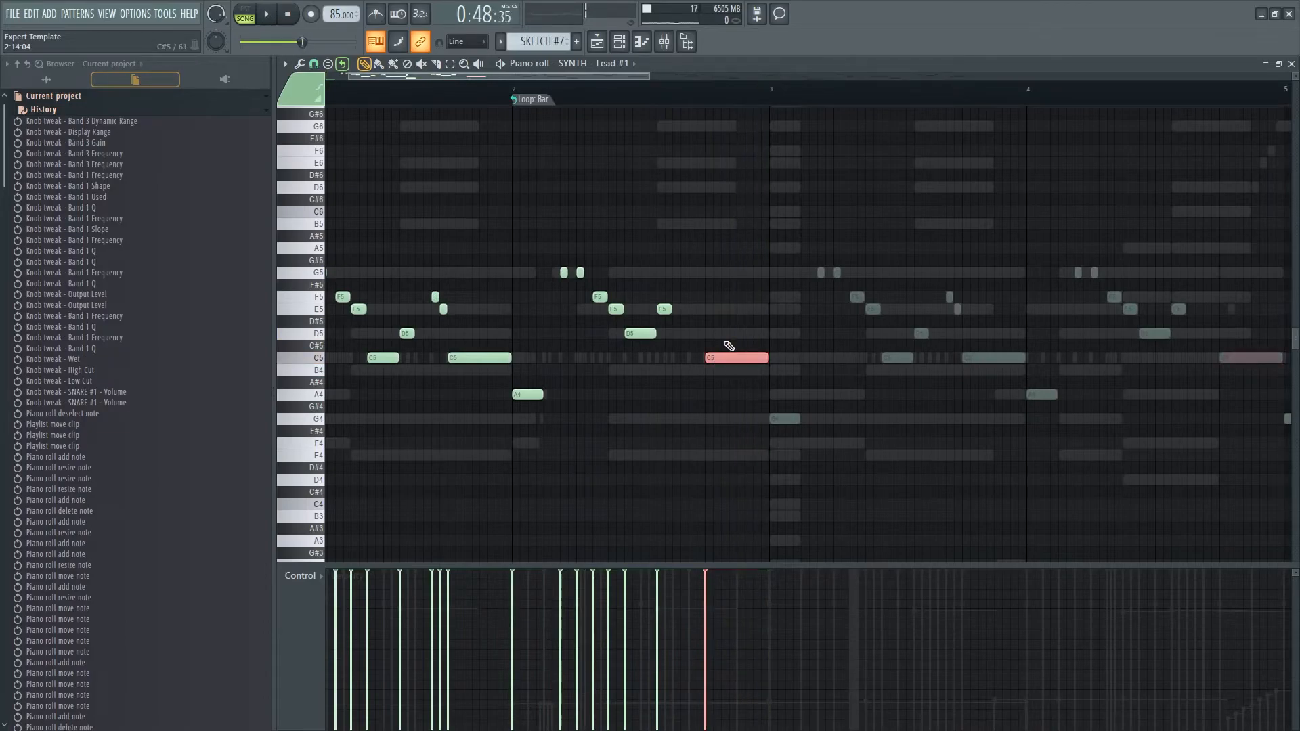
key(ctrl+Down)
key(space)
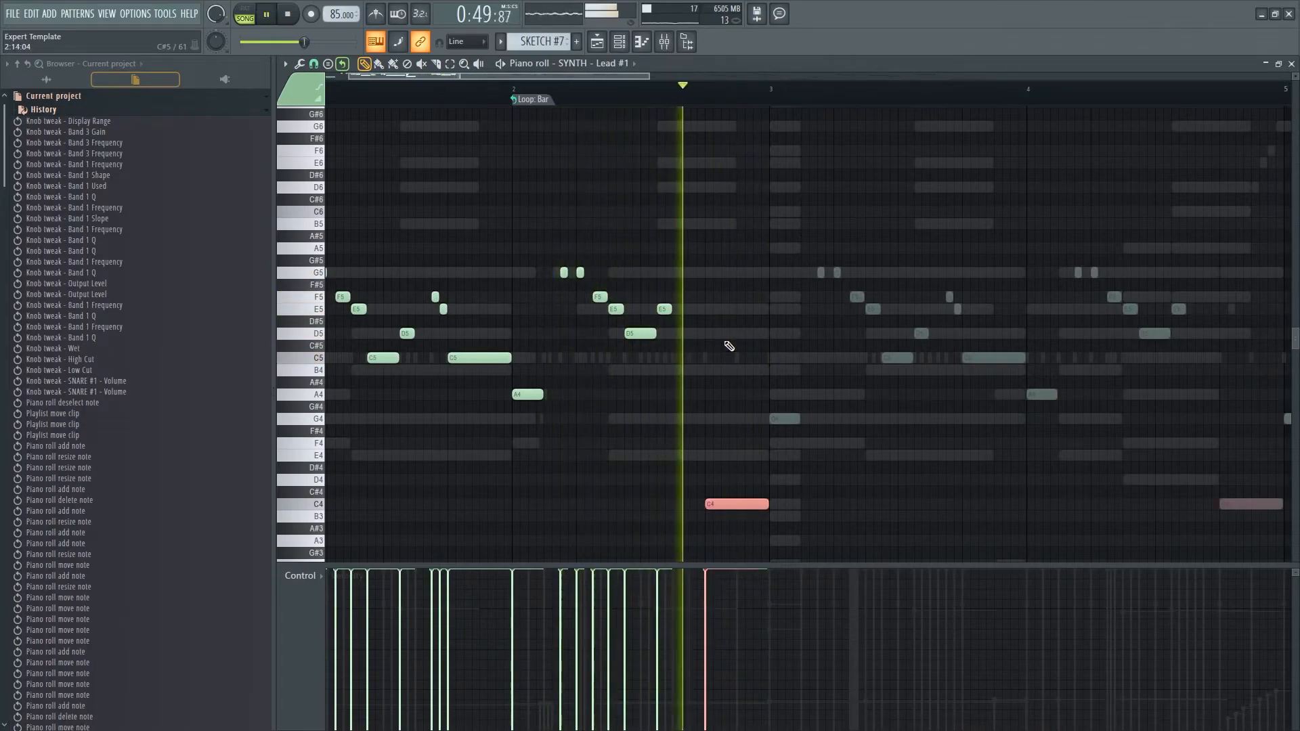
key(ctrl+Up)
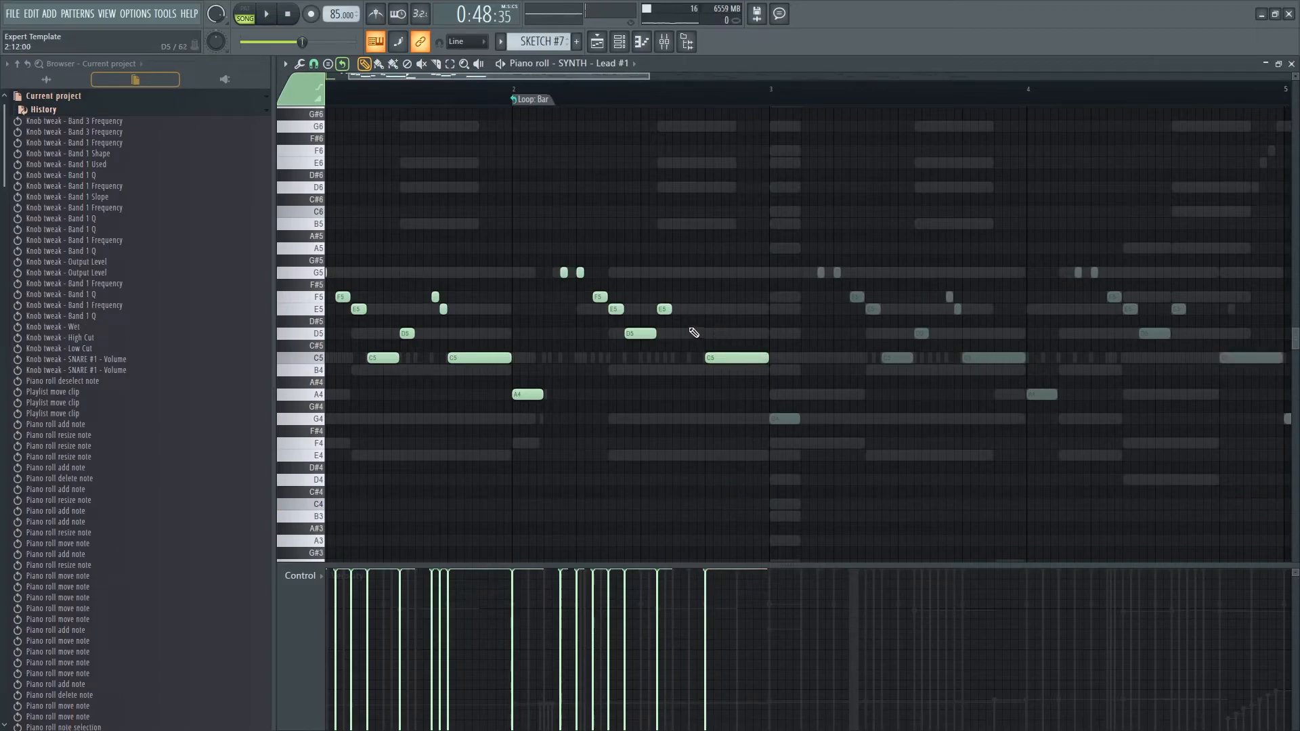
key(space)
key(space)
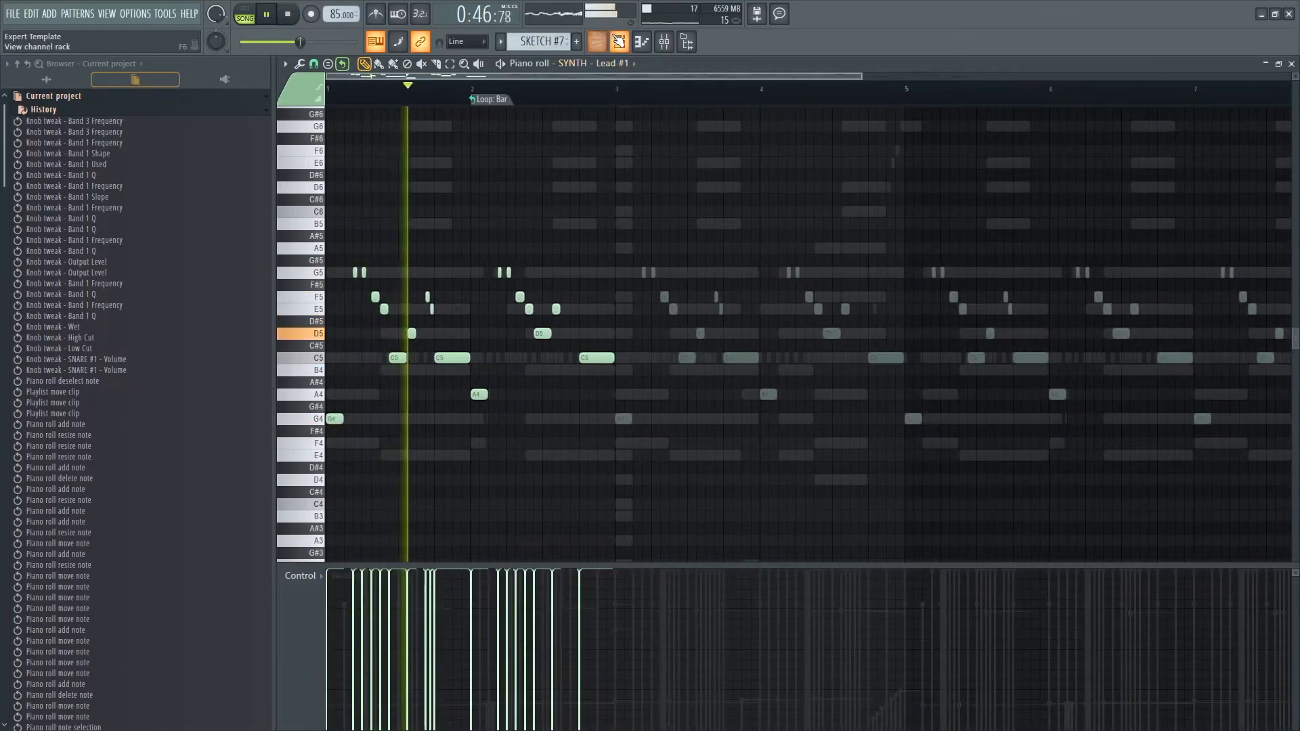
- Open the ElectraX interface of the SYNTH - Lead #1 channel and audition its current patch
key(F6)
click(442, 386)
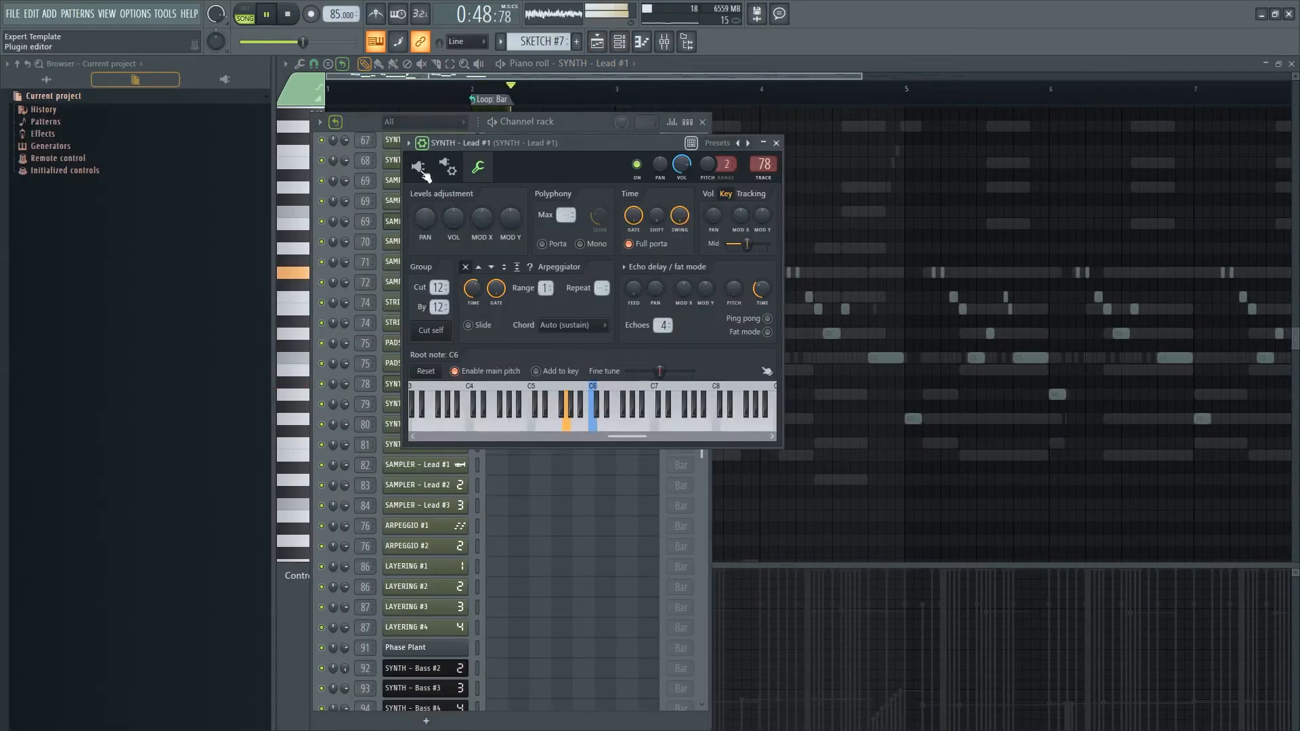
click(418, 167)
drag(521, 145, 487, 136)
key(space)
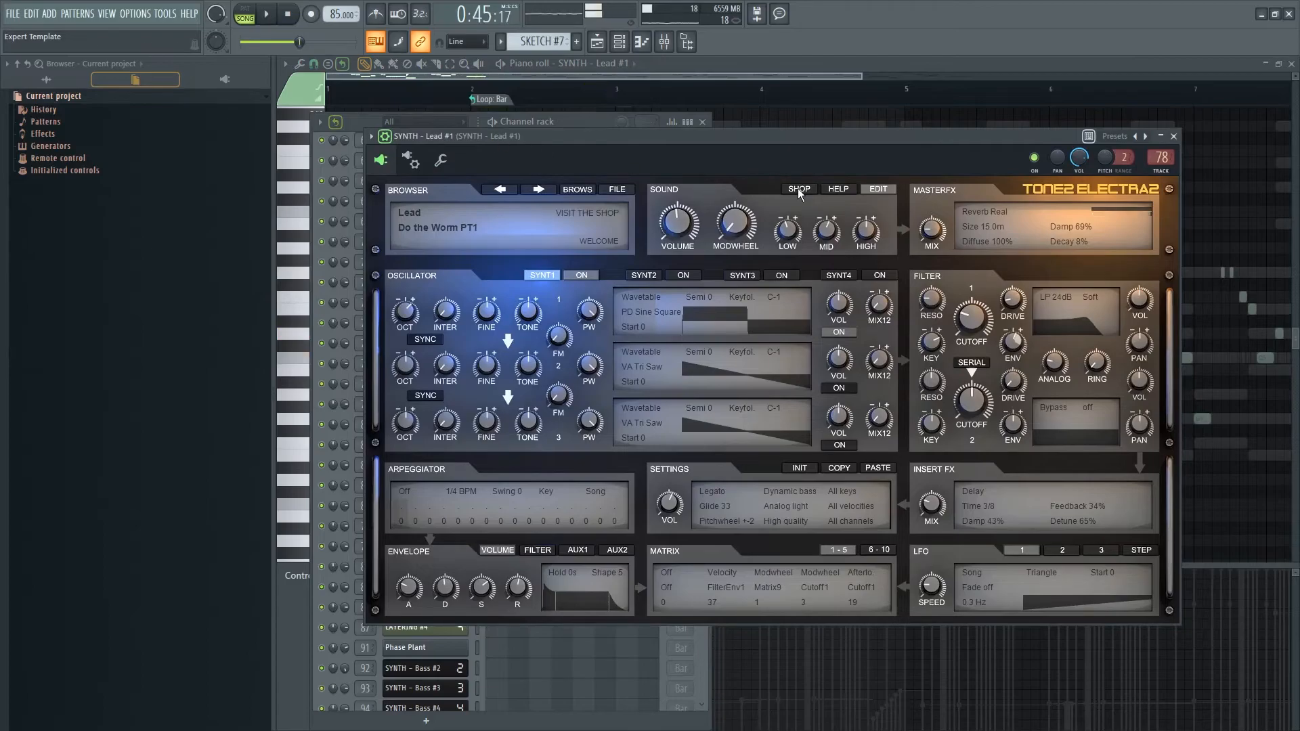
- Audition neighbouring ElectraX Lead patches such as Do the Worm PT2 and DramaticX with the melody
click(526, 193)
key(space)
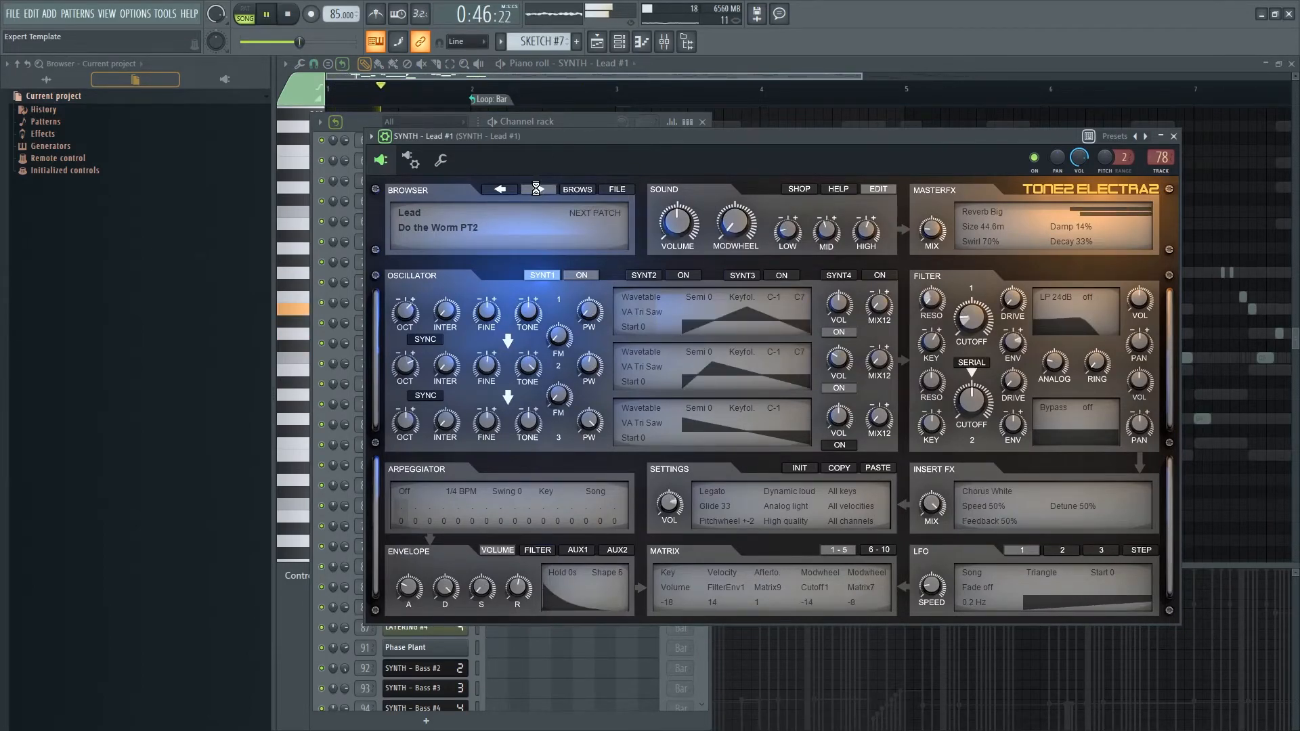
click(535, 188)
click(535, 189)
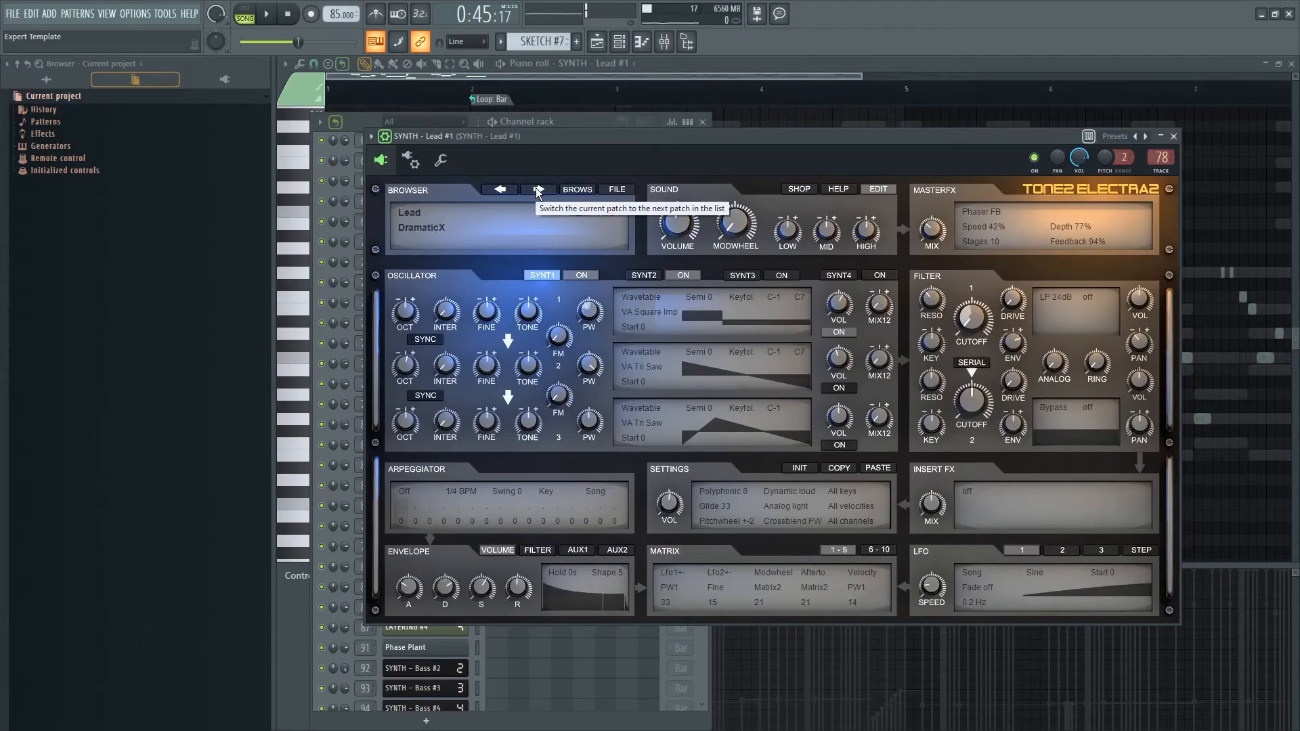
key(space)
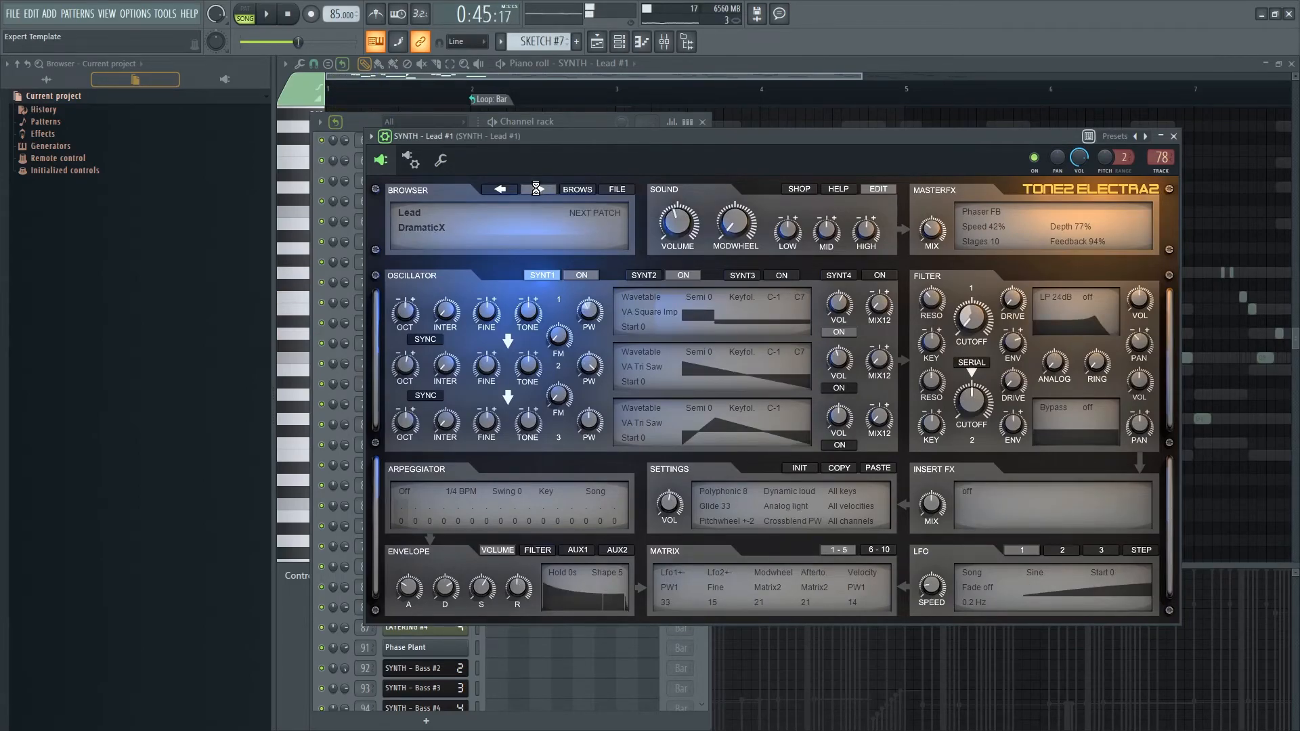
click(500, 189)
key(space)
- Change the root note of the SYNTH - Lead #1 channel on its preview keyboard
click(440, 160)
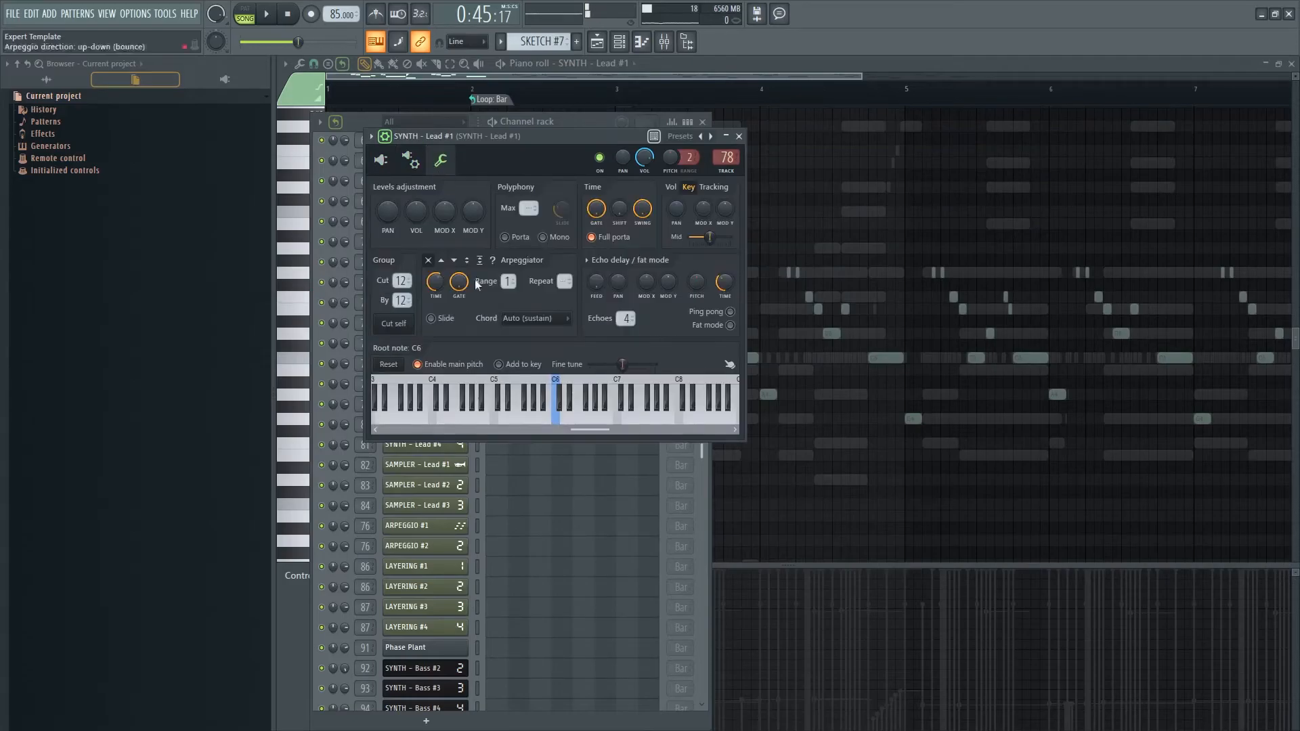
drag(611, 432, 525, 431)
key(space)
right_click(442, 384)
- Load the EmotionExpress BN lead patch in ElectraX and close the instrument window
click(385, 164)
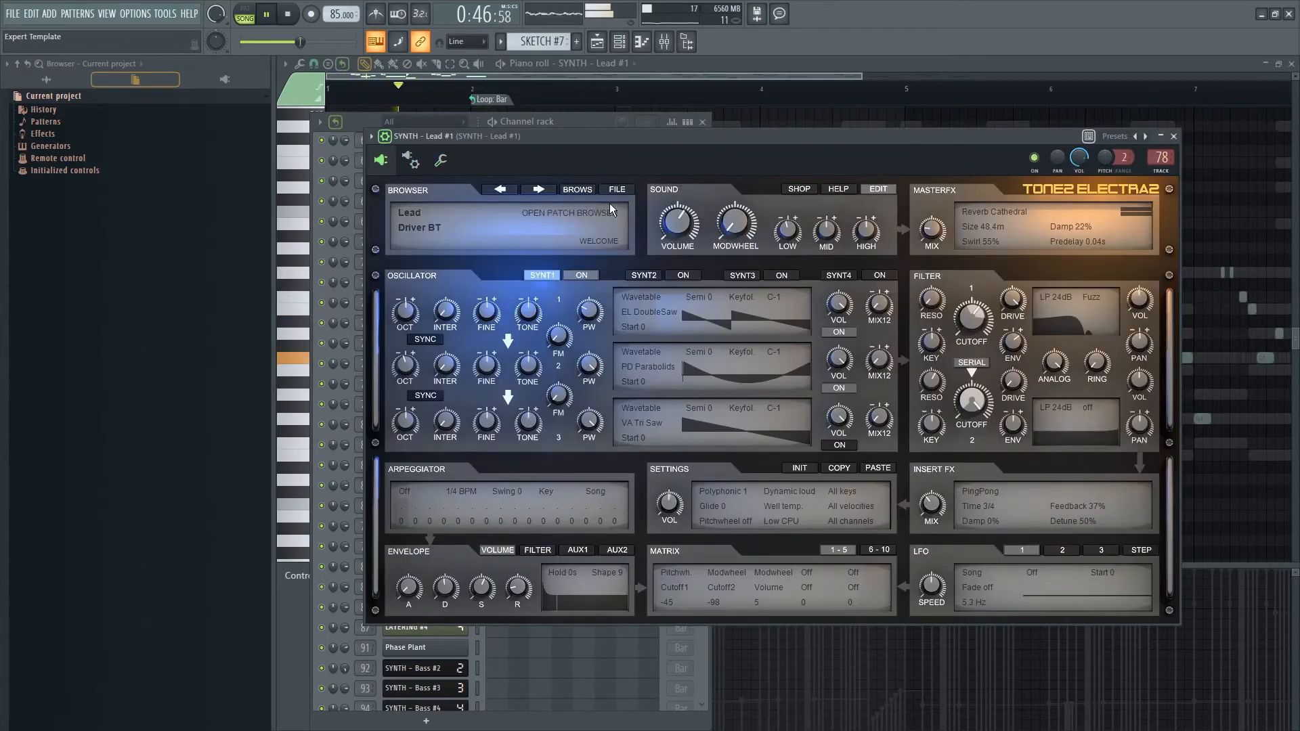
click(537, 190)
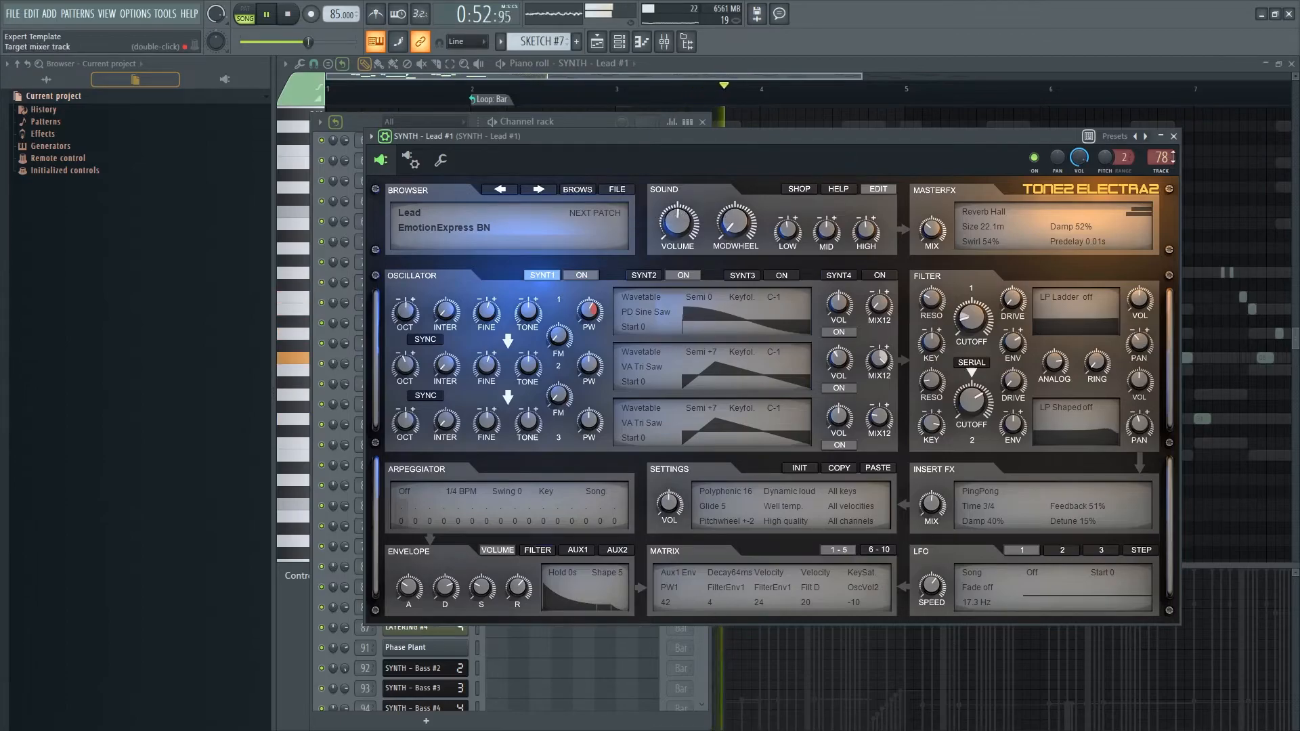
click(1173, 136)
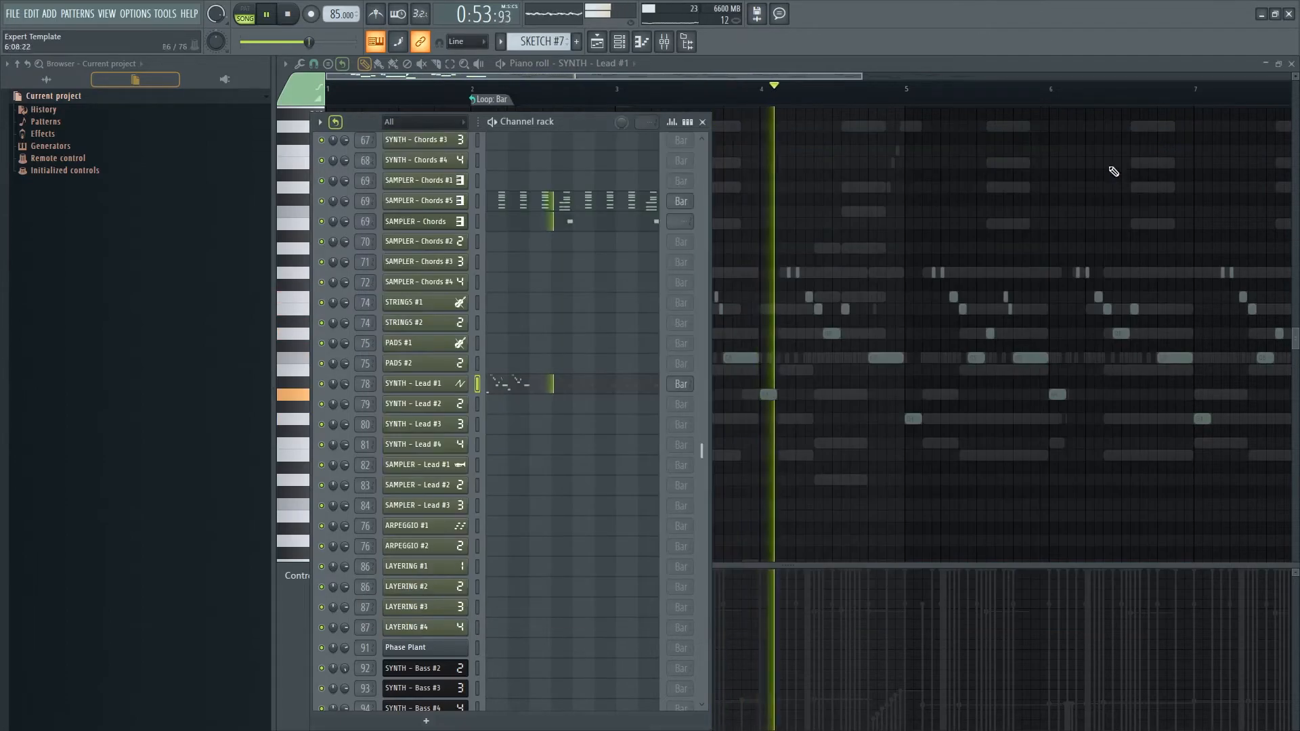
- Bring the SYNTH - Lead #1 notes back up for editing in the piano roll and play the melody
double_click(802, 274)
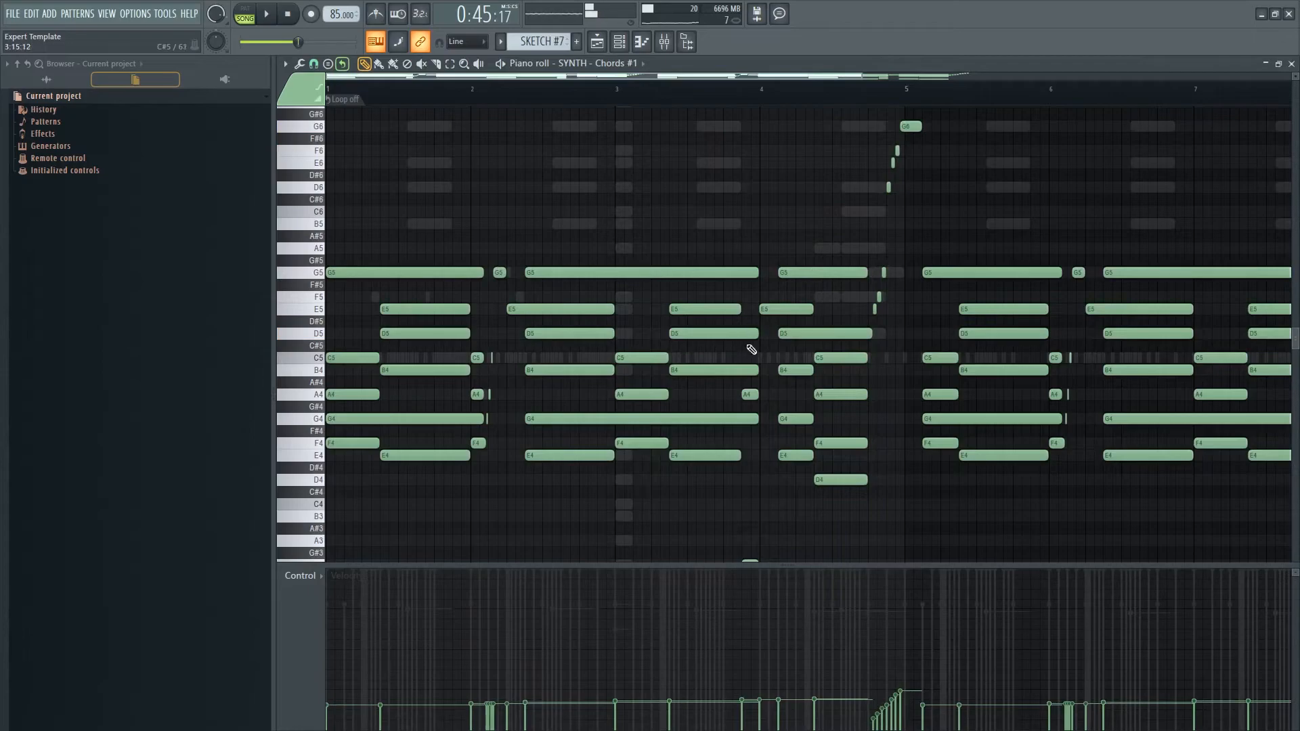
double_click(775, 357)
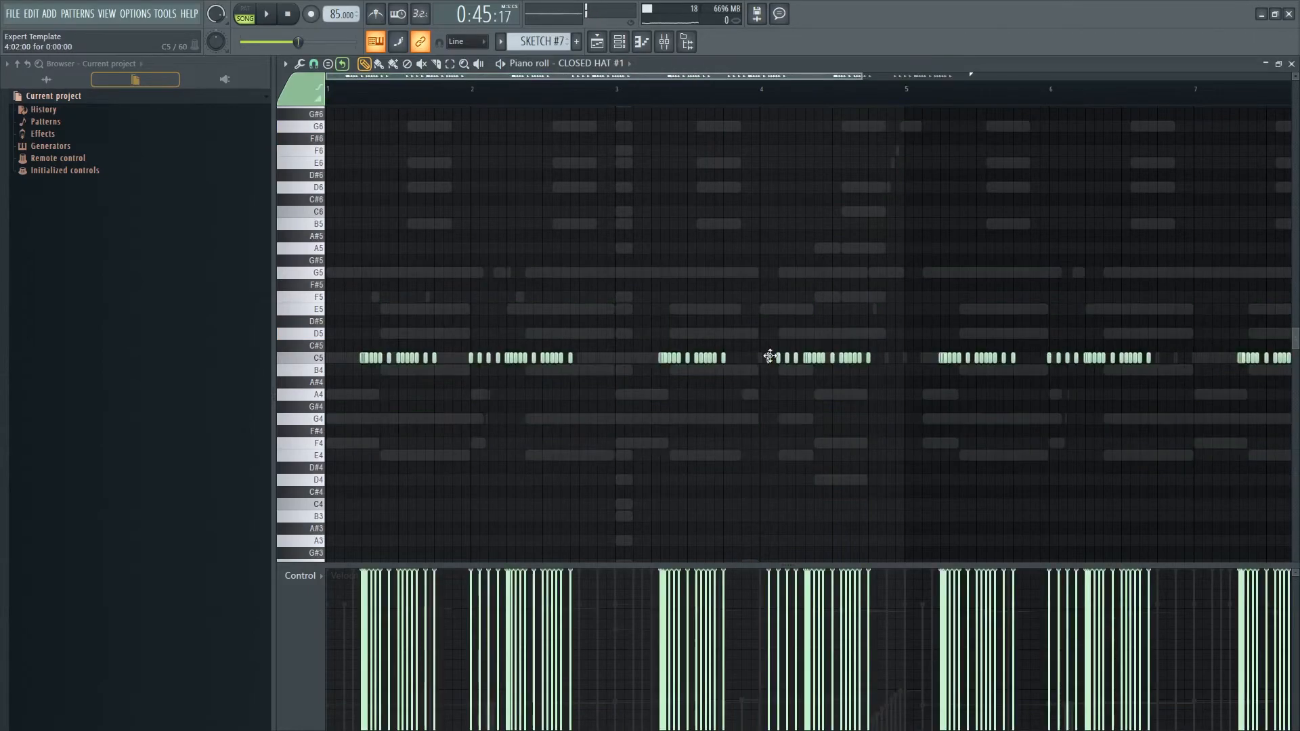
double_click(875, 313)
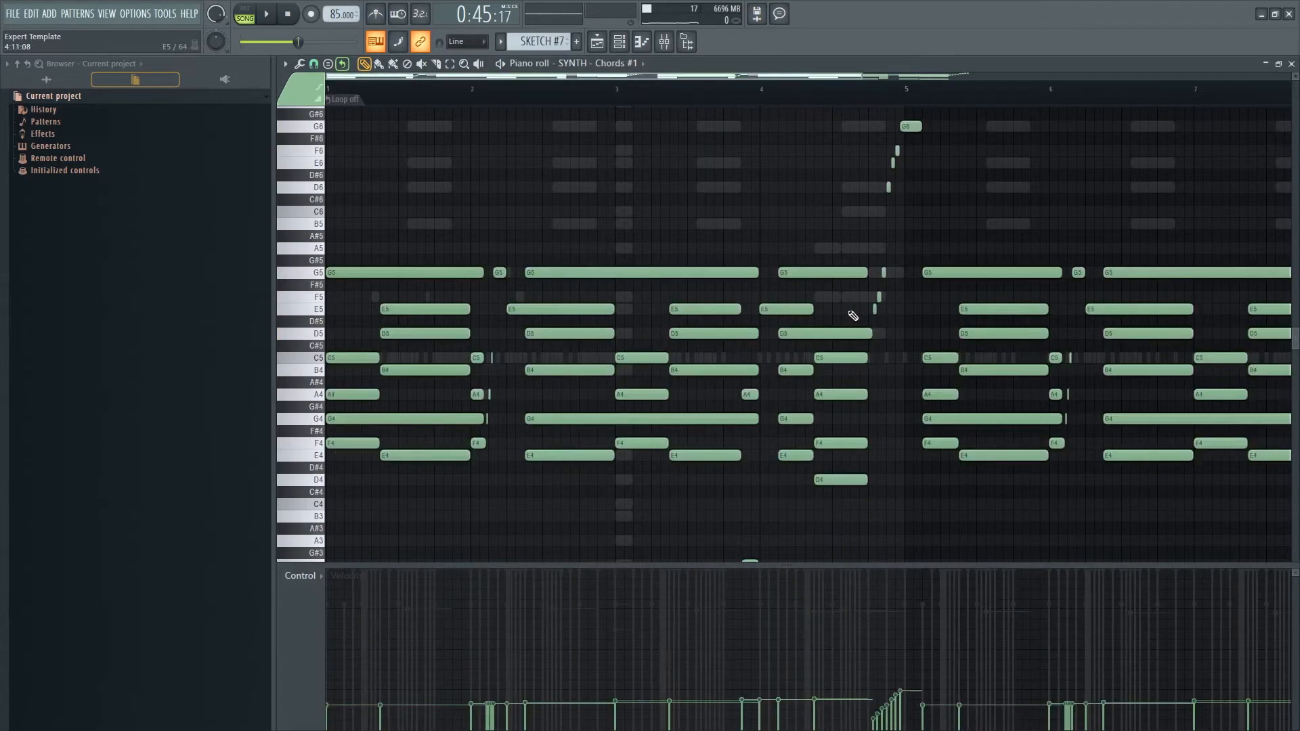
double_click(528, 298)
key(space)
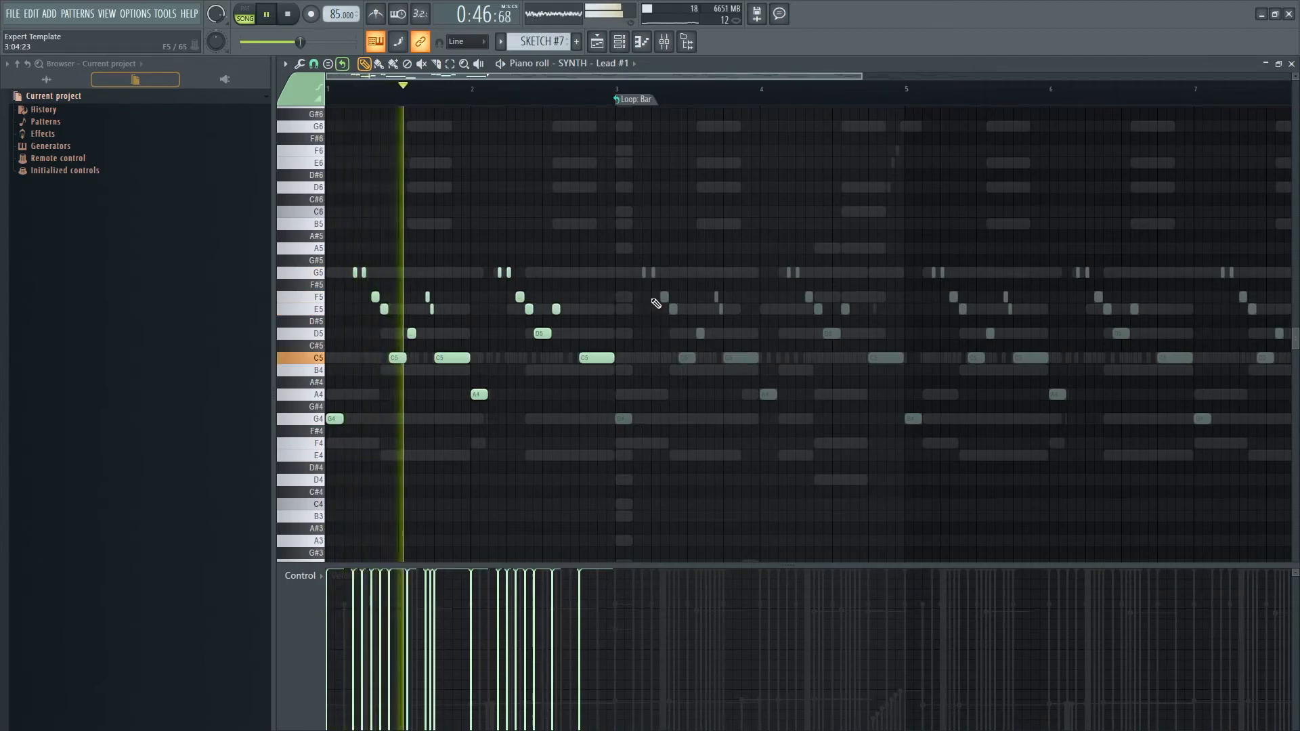
- Duplicate the whole two-bar lead melody into bars 3 and 4
drag(644, 458, 334, 244)
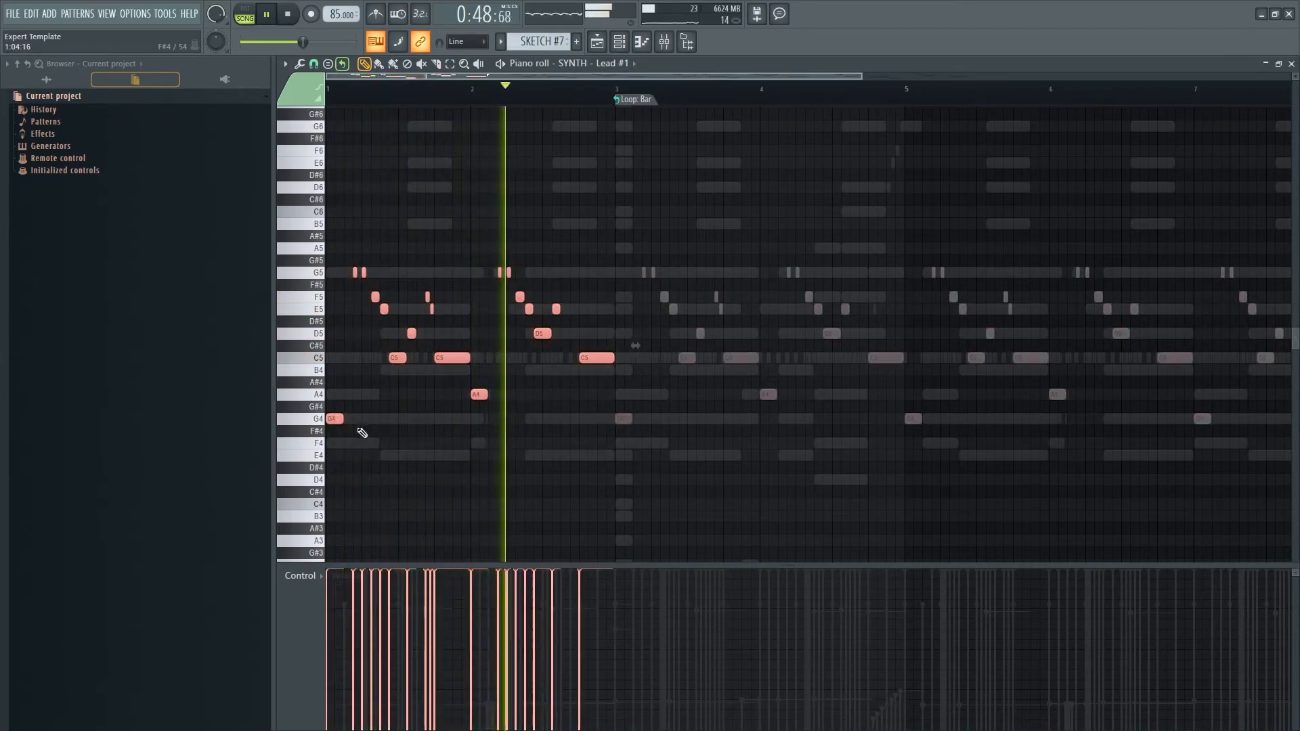
key(ctrl+b)
ctrl+click(648, 445)
- Clear the copied notes of bar 4, keeping only the long closing C5
scroll(773, 443, up, 1)
scroll(816, 443, up, 3)
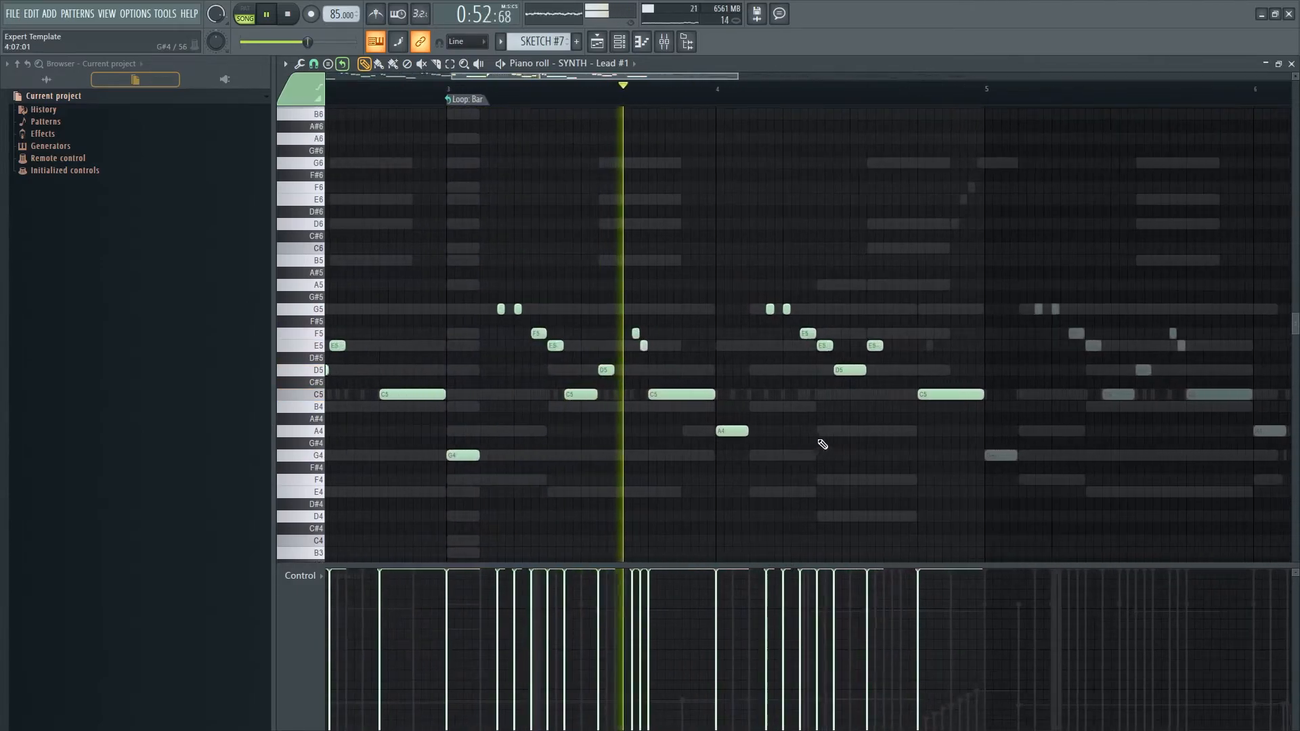
scroll(822, 444, up, 2)
key(space)
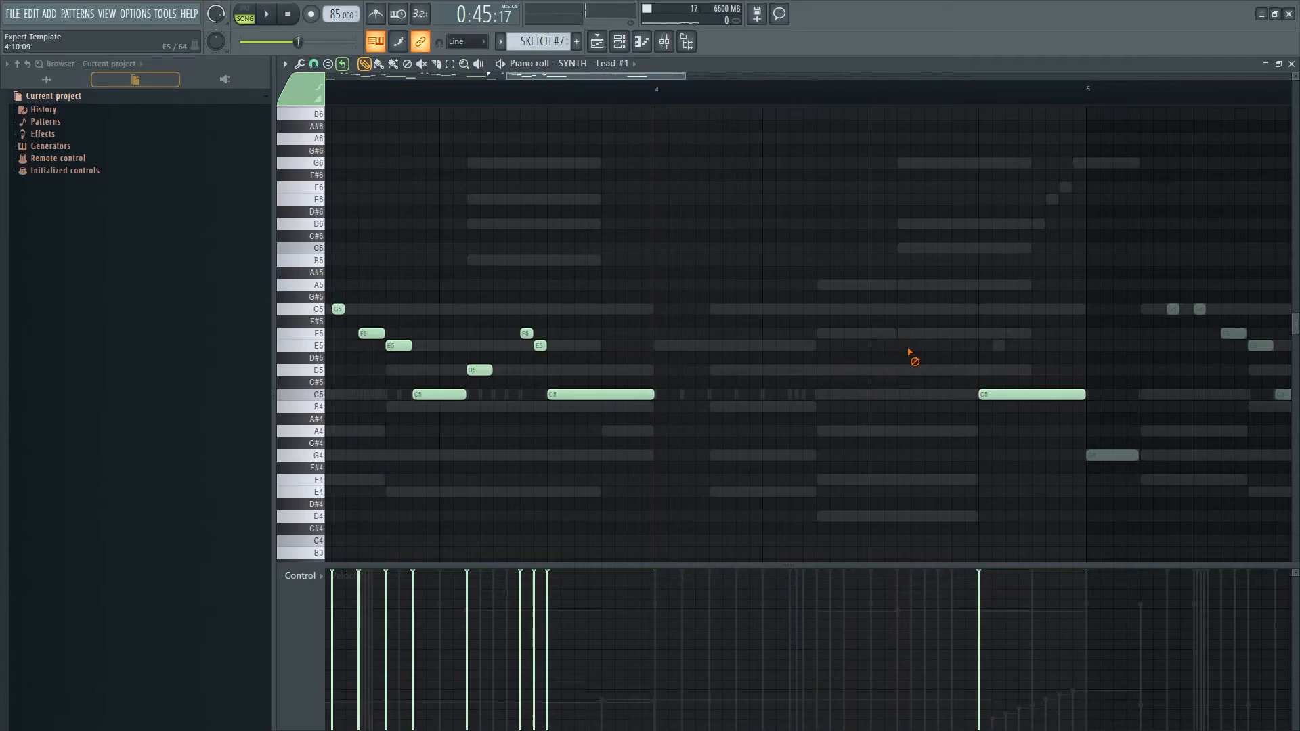
- Add a G3 note at the end of bar 3 and consecutive E5, G5 and E4 notes from the start of bar 4
scroll(910, 352, down, 5)
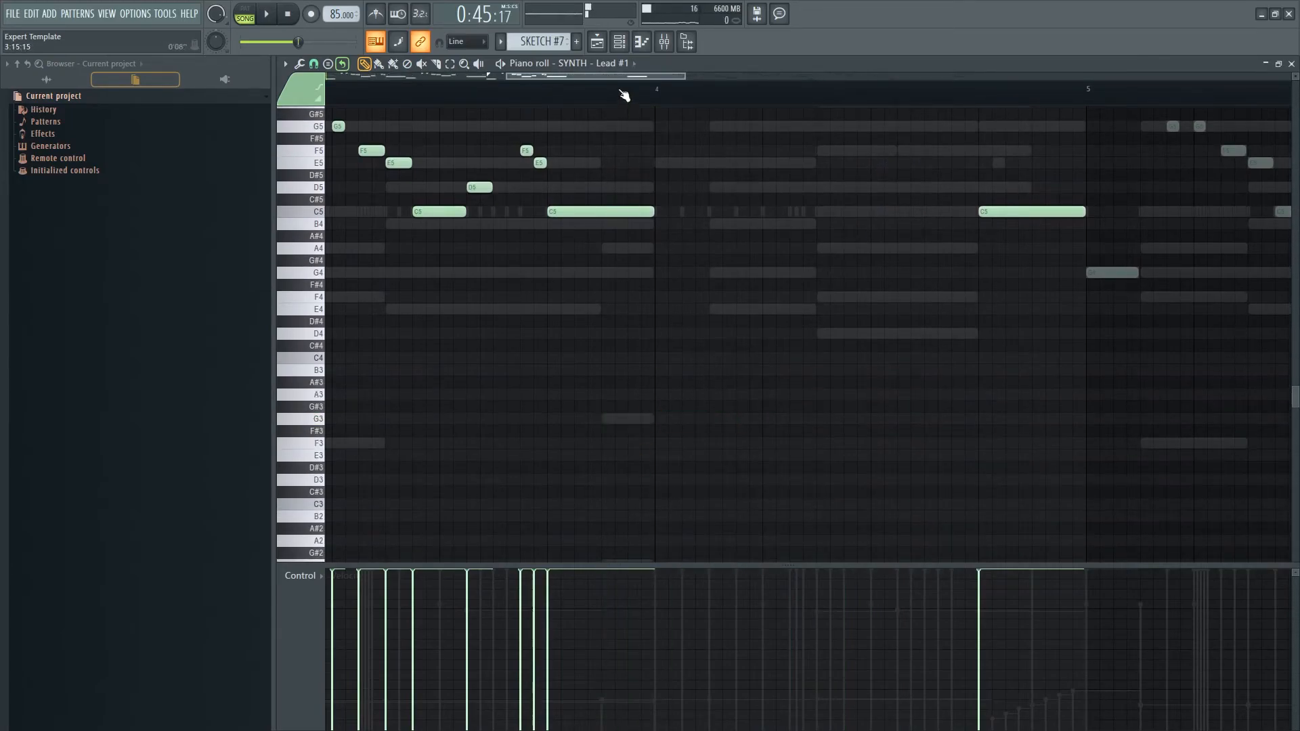
key(space)
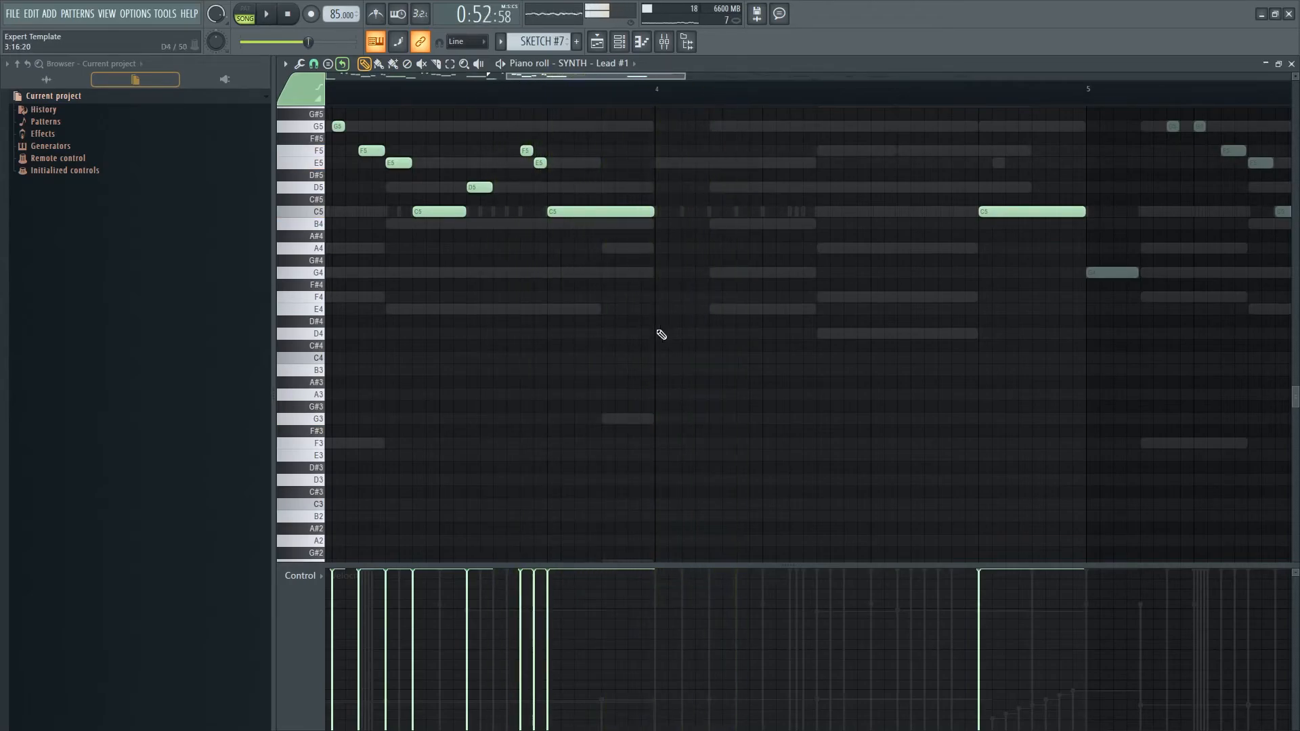
scroll(650, 386, up, 3)
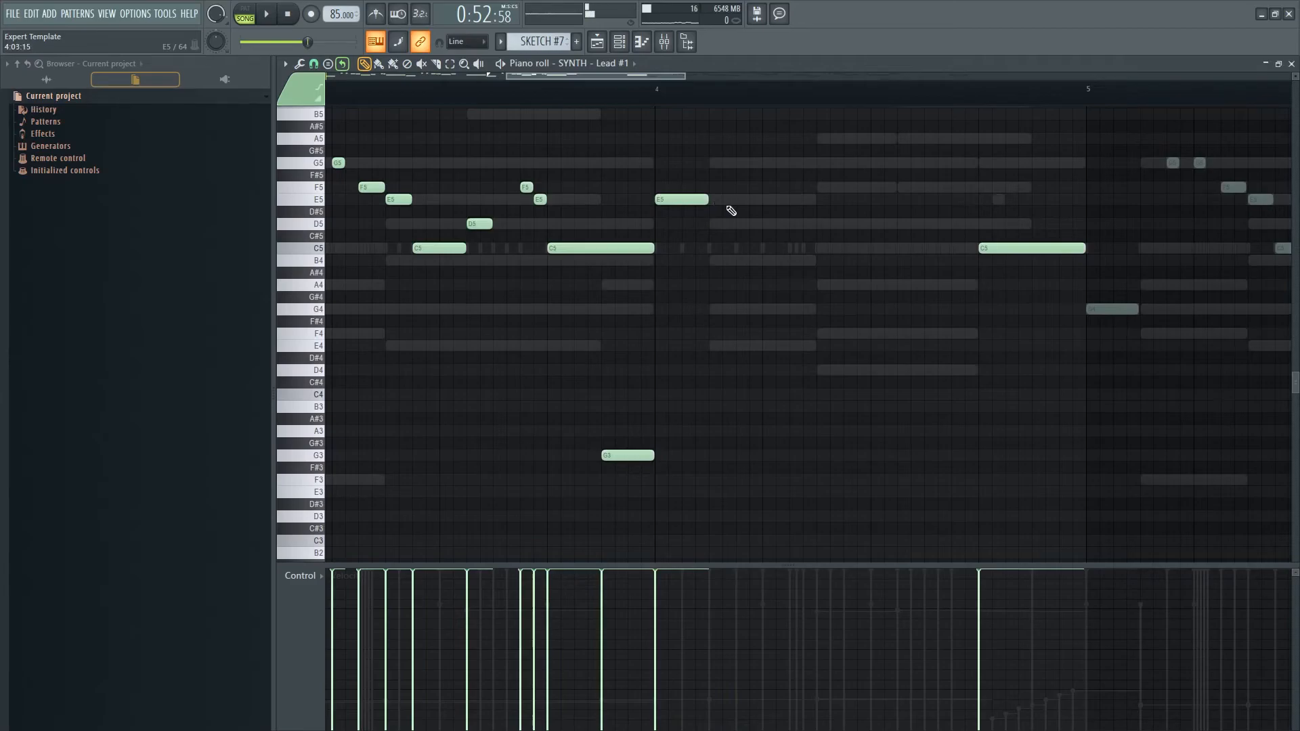
scroll(728, 237, up, 3)
click(715, 200)
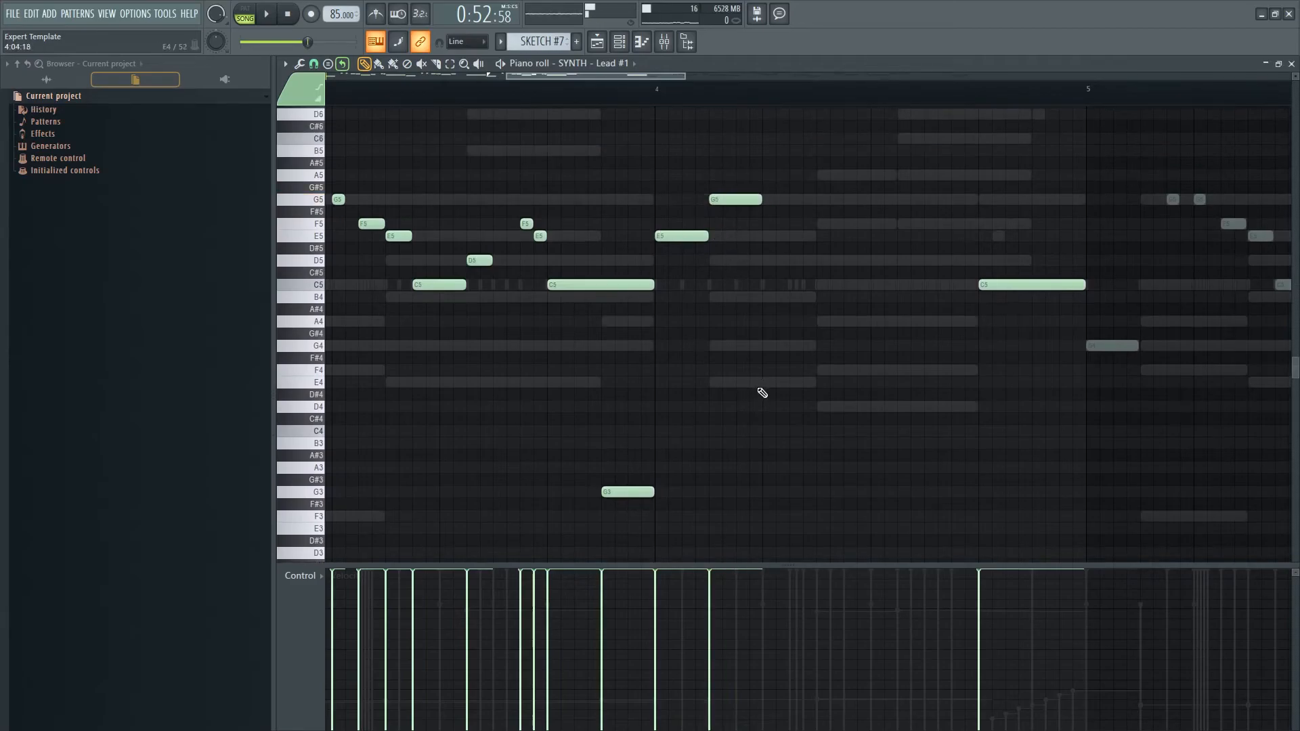
click(765, 382)
- Shorten the last C5 of bar 3 to end before the G3 note and raise that G3 one octave to G4
drag(781, 508, 646, 484)
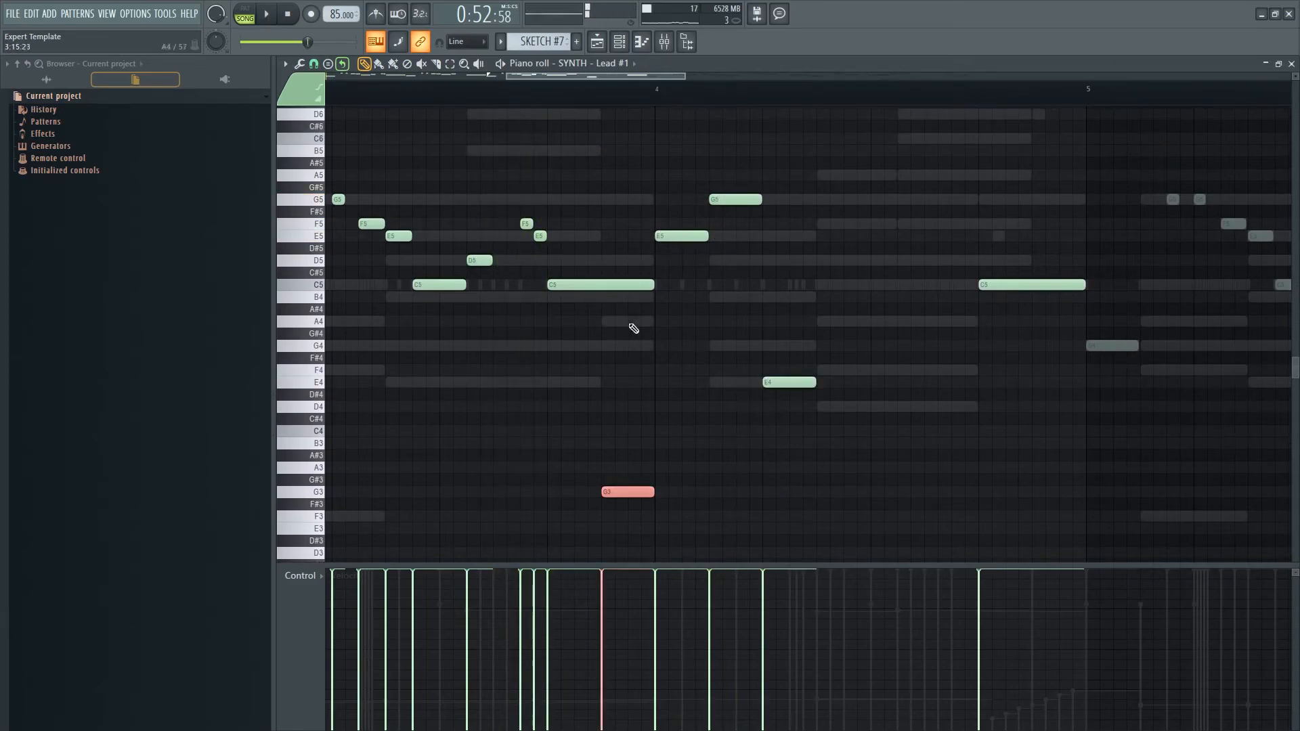
drag(652, 285, 602, 286)
click(644, 489)
key(ctrl+Up)
key(space)
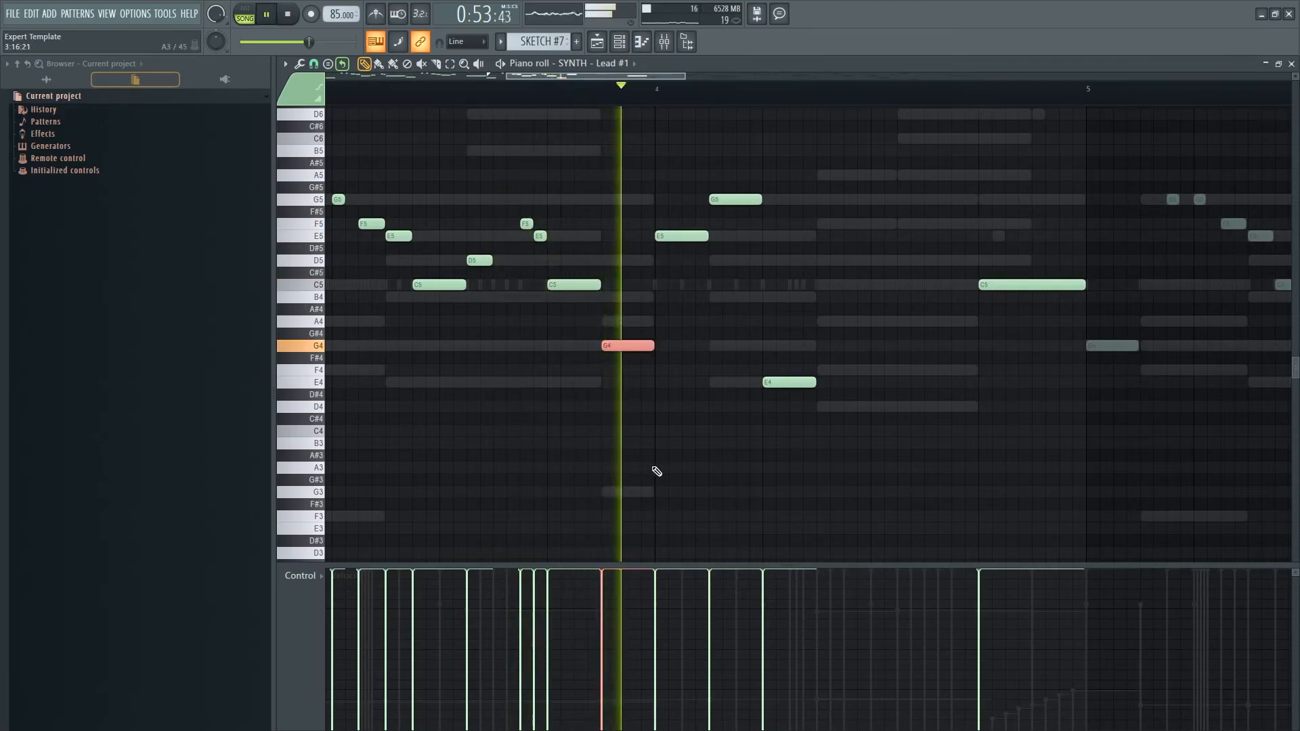
key(space)
key(space)
scroll(868, 382, down, 3)
scroll(868, 392, down, 5)
key(space)
drag(858, 518, 850, 517)
right_click(850, 517)
- Add an A4 note filling bar 4 between the E4 and the closing C5, and audition the phrase
scroll(893, 508, up, 5)
key(space)
drag(867, 371, 874, 322)
key(space)
key(space)
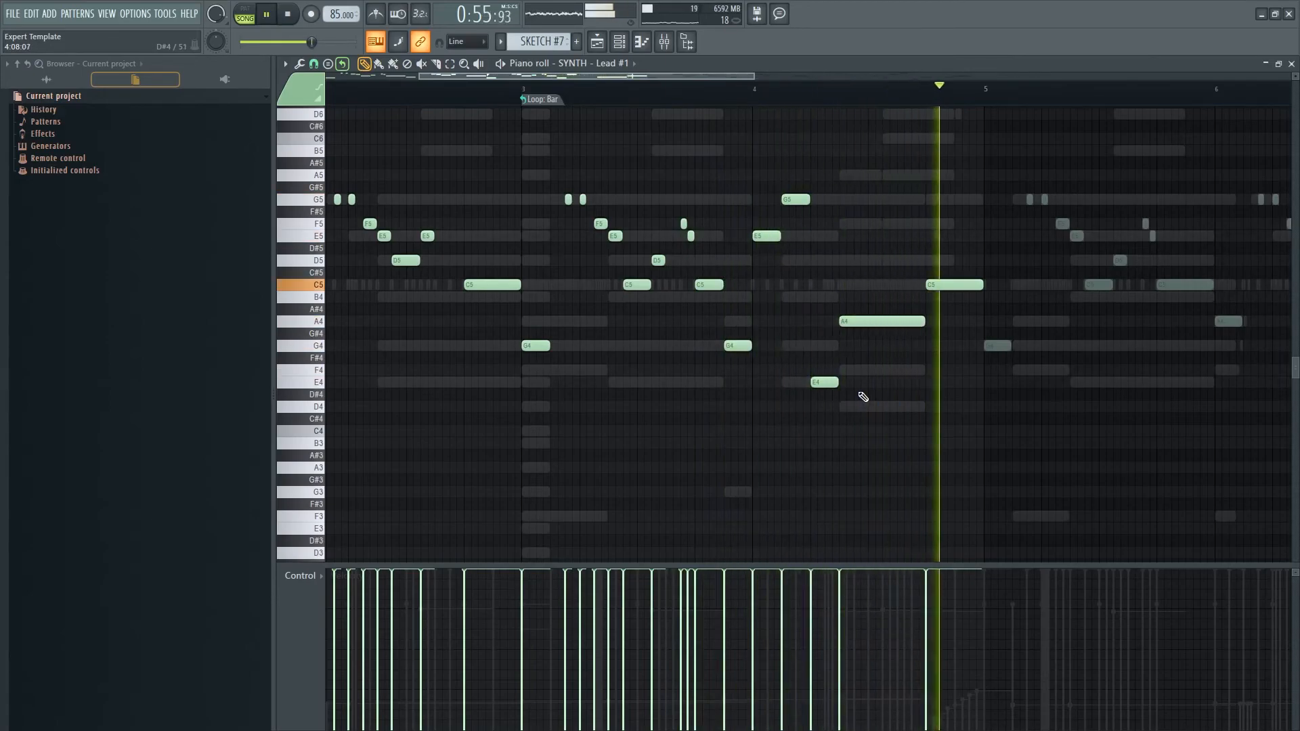
key(space)
- Copy the complete four-bar lead melody into bars 5 to 8 and play it back
scroll(870, 393, down, 5)
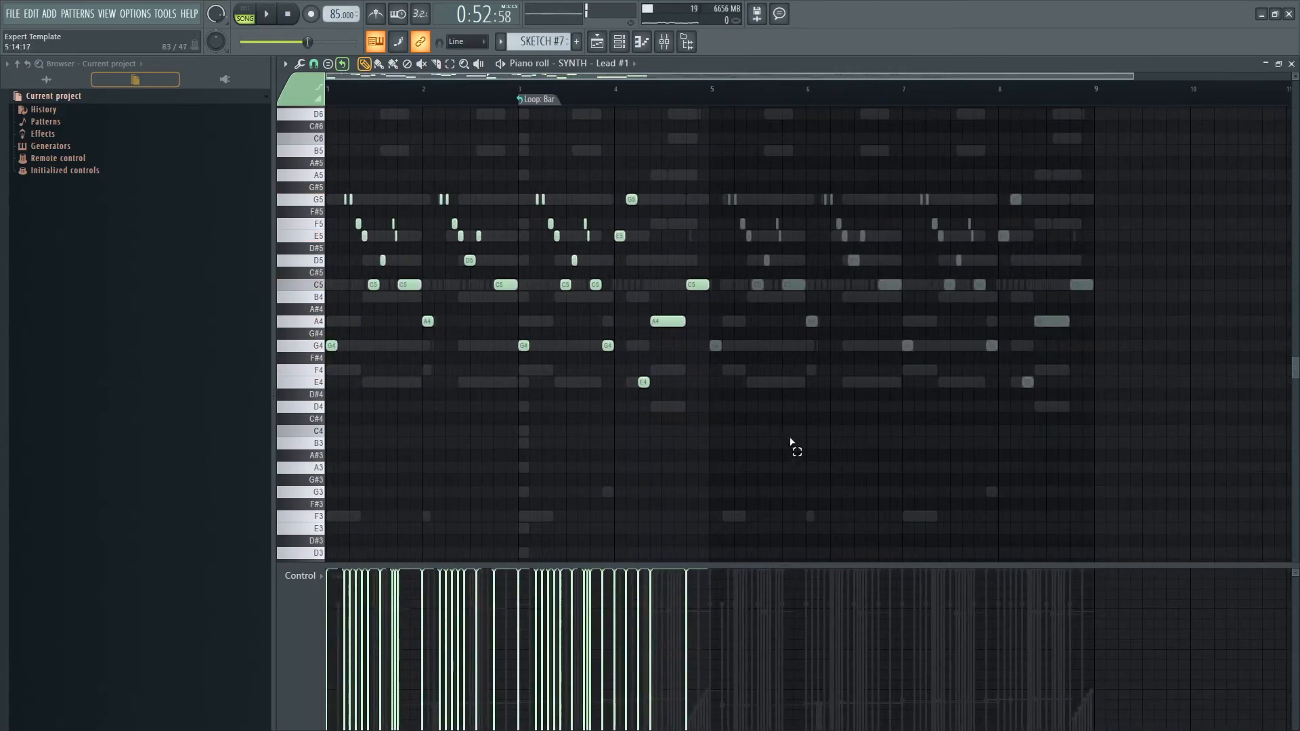
key(ctrl+a)
drag(332, 350, 716, 342)
click(690, 402)
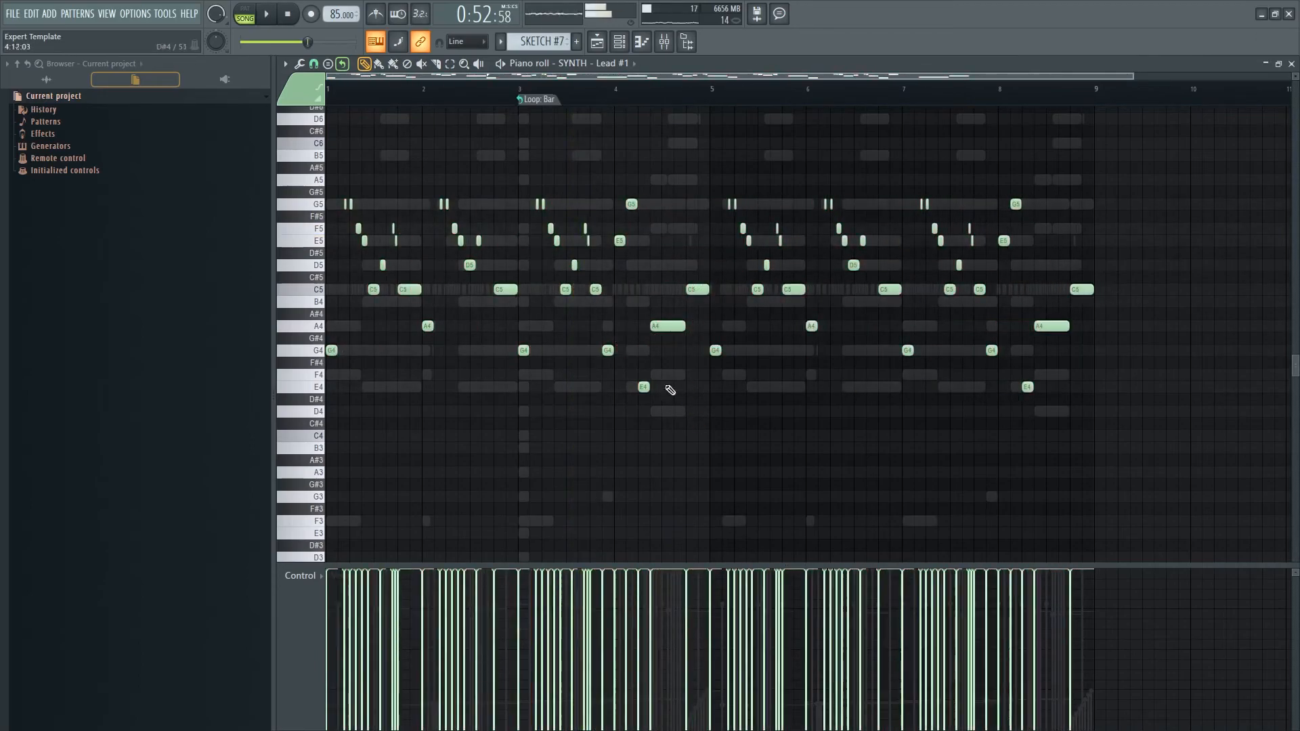
key(space)
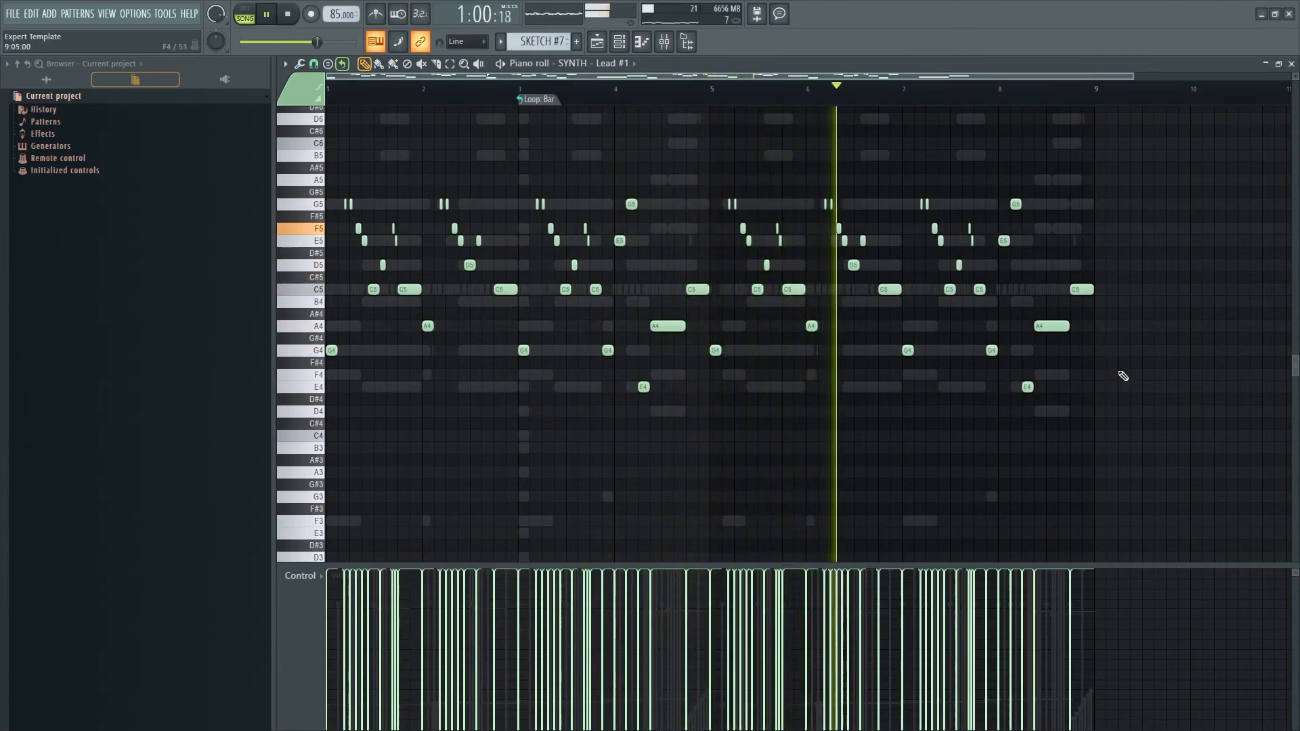
- Select all eight bars of SKETCH #7 lead notes and switch to the next sketch pattern
drag(1152, 444, 763, 136)
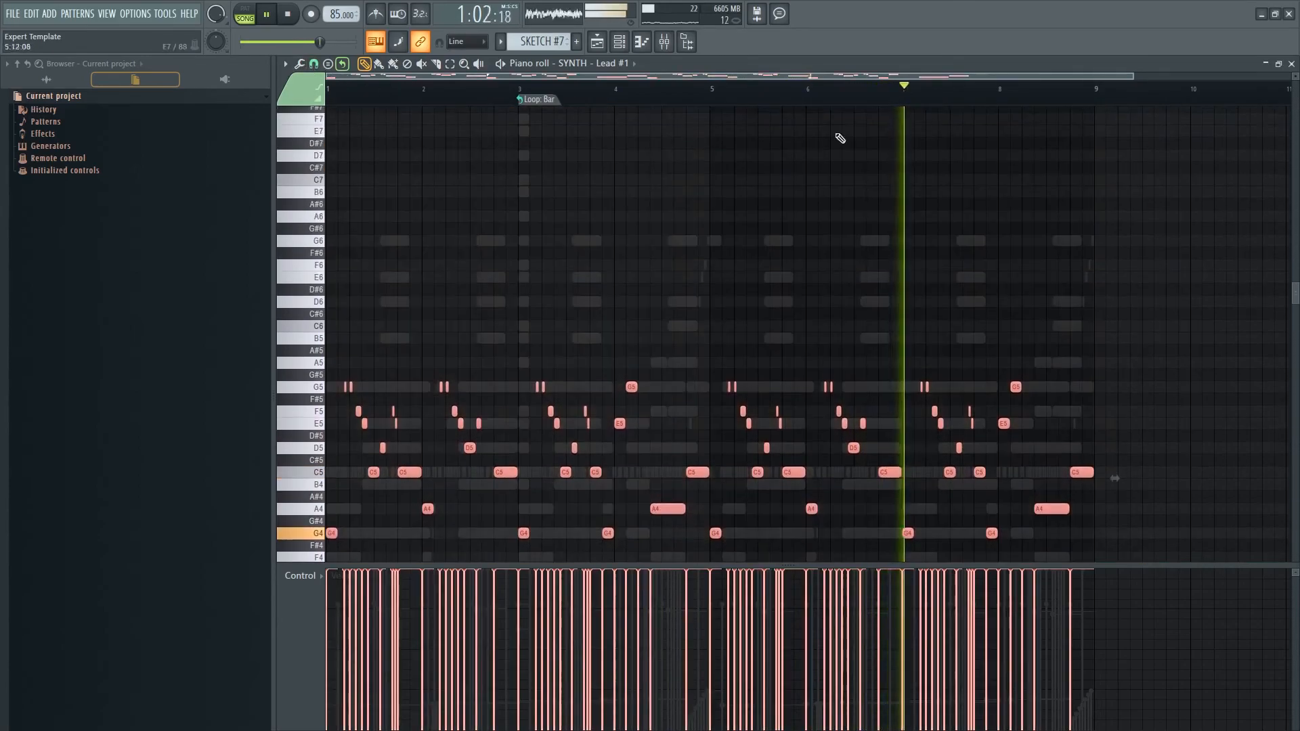
key(F6)
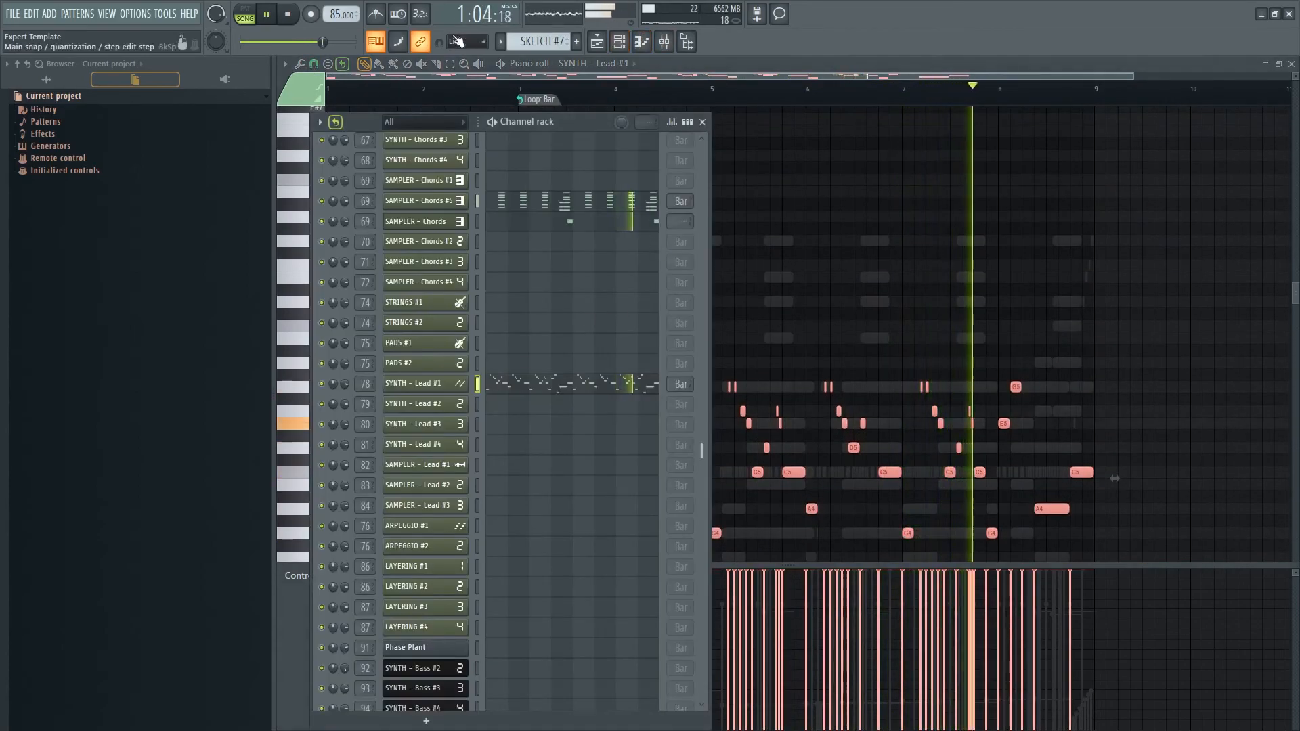
scroll(534, 41, down, 1)
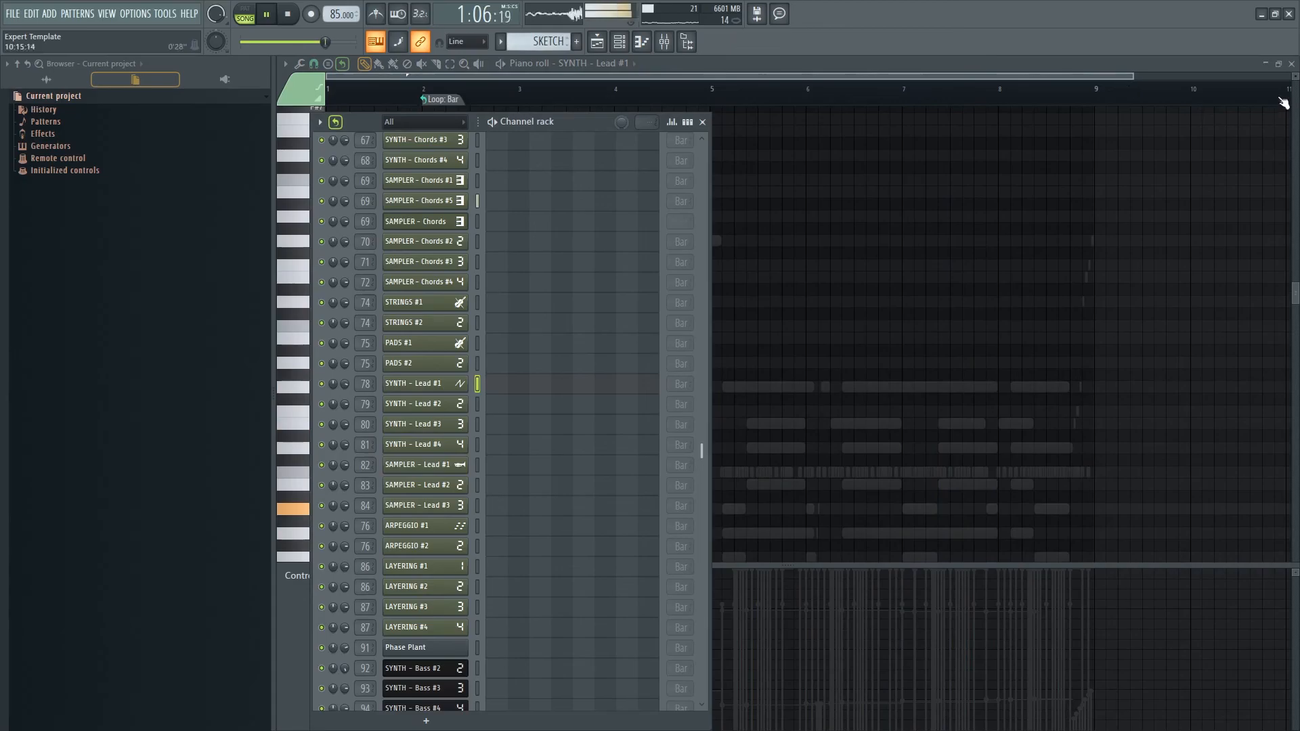